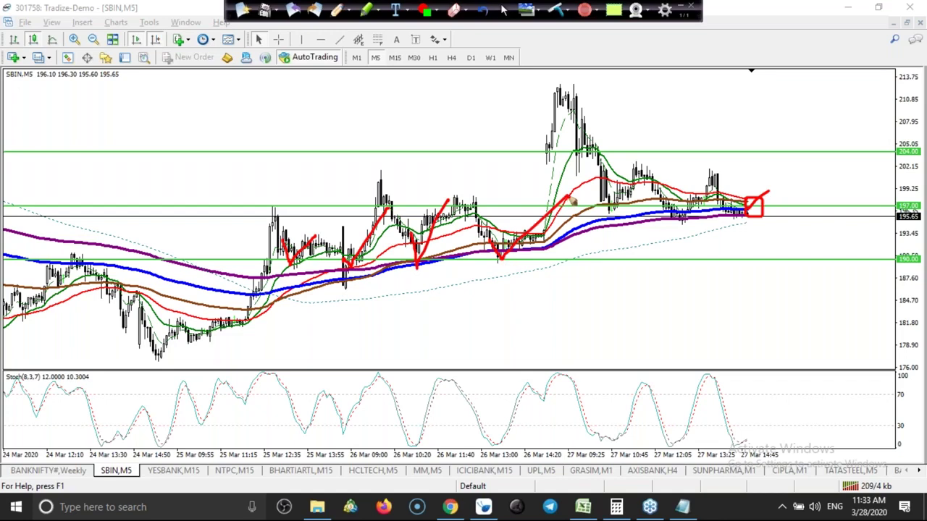
Annotate the SBIN chart in red pen, marking the rise from 190 to 204 and the fall from 204 to 197
{"action": "mouse_move", "coordinate": [536, 227]}
{"action": "left_mouse_down"}
{"action": "mouse_move", "coordinate": [557, 168]}
{"action": "mouse_move", "coordinate": [543, 156]}
{"action": "mouse_move", "coordinate": [552, 161]}
{"action": "left_mouse_up"}
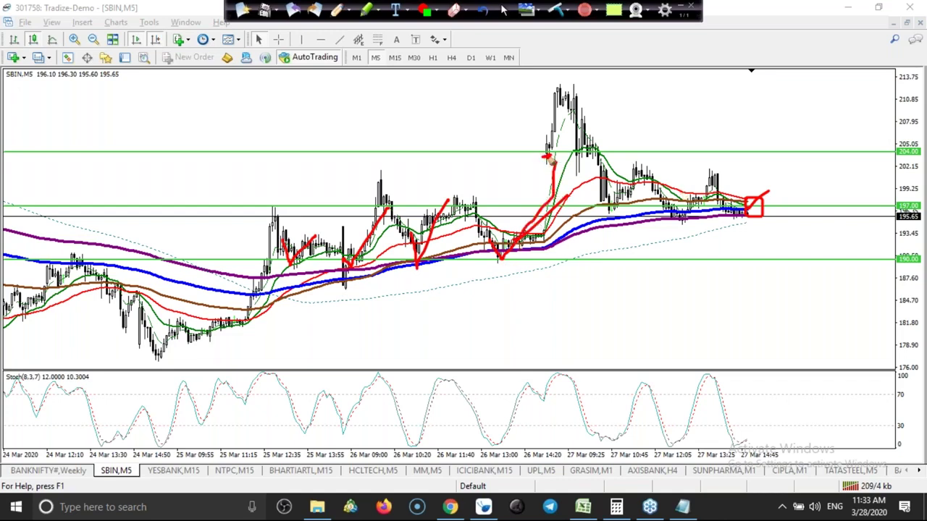
{"action": "mouse_move", "coordinate": [716, 82]}
{"action": "left_mouse_down"}
{"action": "mouse_move", "coordinate": [707, 79]}
{"action": "mouse_move", "coordinate": [769, 80]}
{"action": "mouse_move", "coordinate": [730, 89]}
{"action": "mouse_move", "coordinate": [764, 86]}
{"action": "left_mouse_up"}
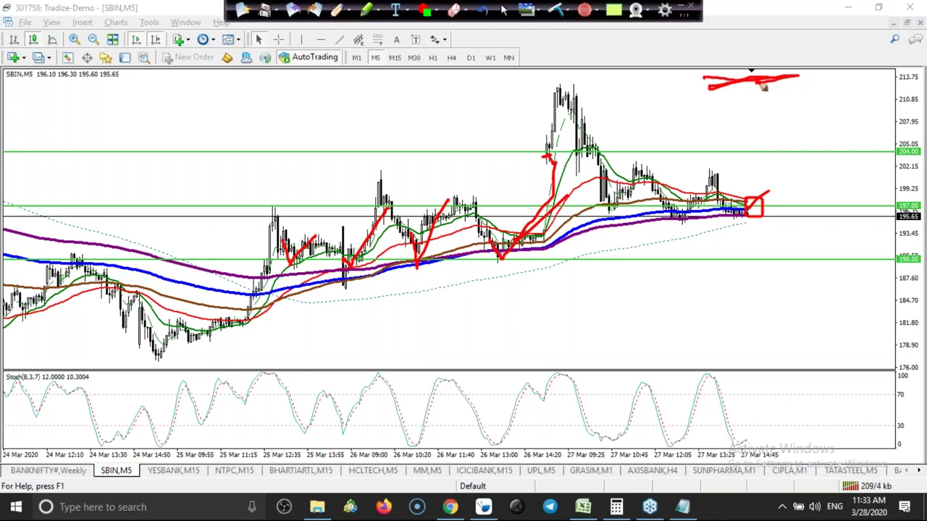
{"action": "mouse_move", "coordinate": [585, 164]}
{"action": "left_mouse_down"}
{"action": "mouse_move", "coordinate": [599, 160]}
{"action": "mouse_move", "coordinate": [615, 205]}
{"action": "mouse_move", "coordinate": [626, 205]}
{"action": "left_mouse_up"}
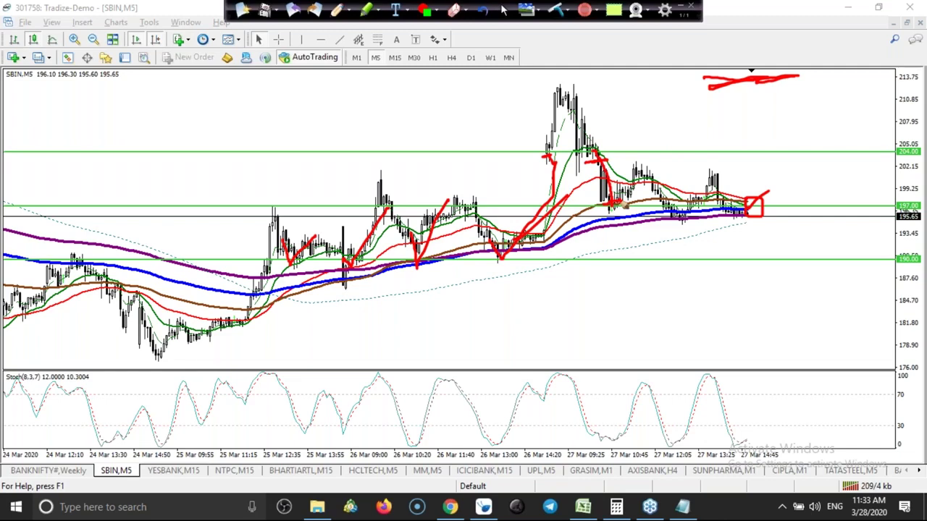
Clear all pen annotations from the SBIN chart and return to controlling the application with the mouse
{"action": "left_click", "coordinate": [556, 11]}
{"action": "left_click", "coordinate": [507, 11]}
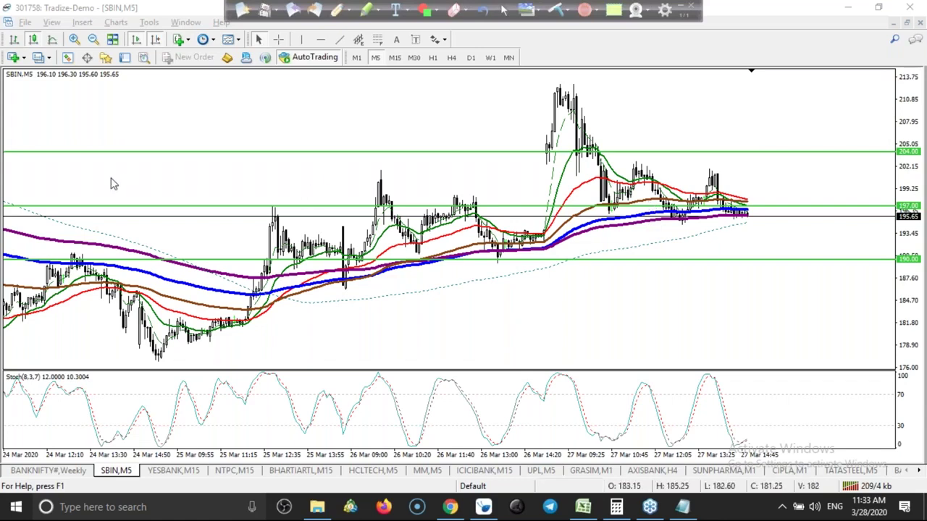
{"action": "left_click", "coordinate": [137, 145]}
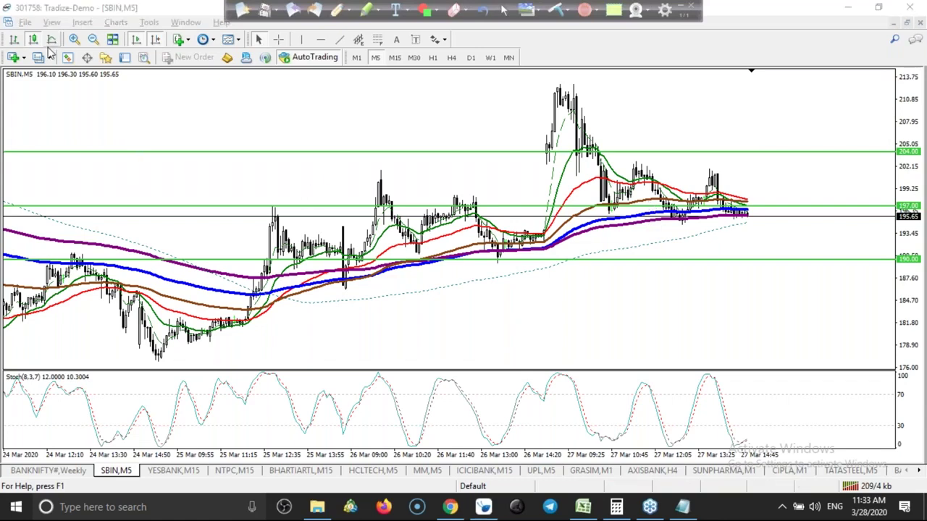
Show the Market Watch list, find BPCL# and load it into the open M5 chart
{"action": "left_click", "coordinate": [68, 58]}
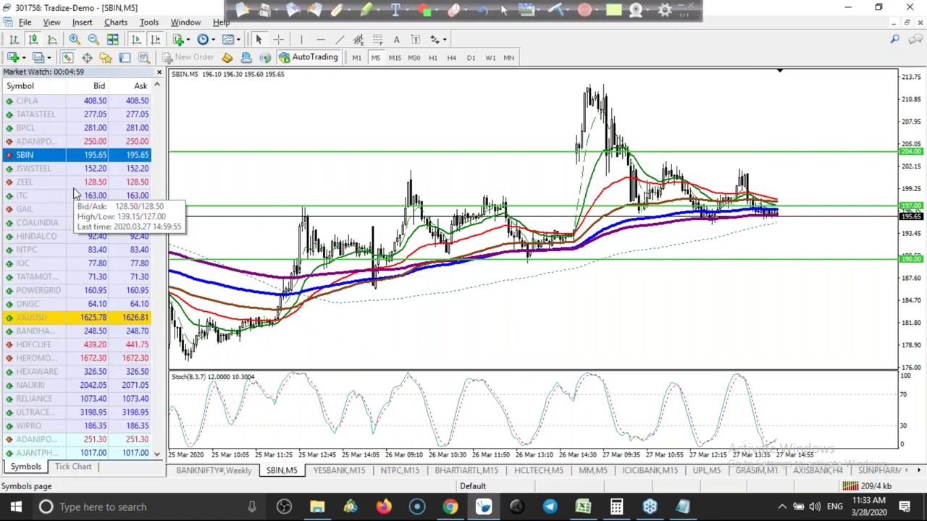
{"action": "left_click", "coordinate": [69, 229]}
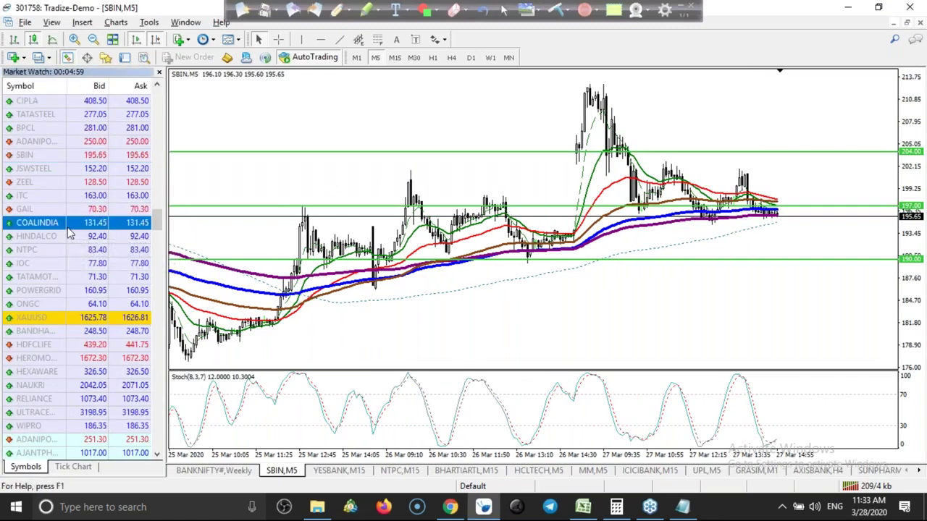
{"action": "key", "text": "b"}
{"action": "key", "text": "p"}
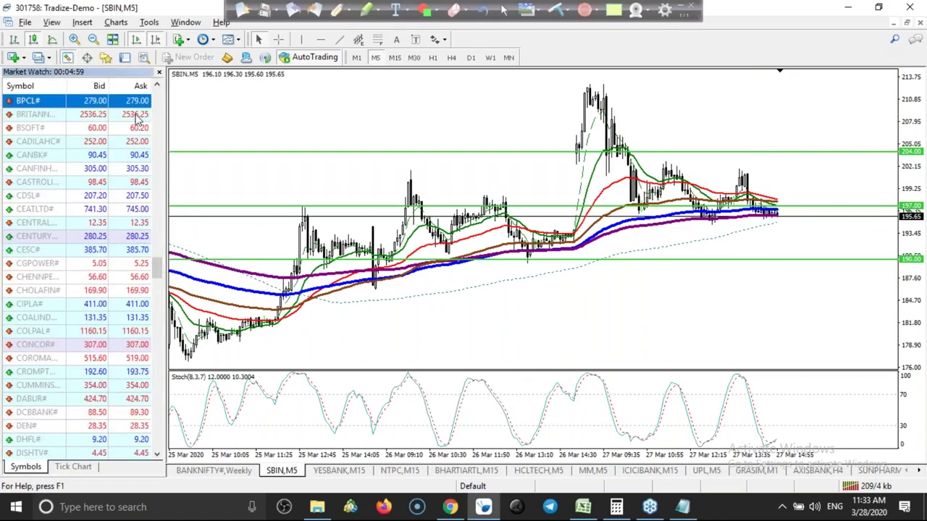
{"action": "left_click_drag", "start_coordinate": [143, 106], "coordinate": [278, 138]}
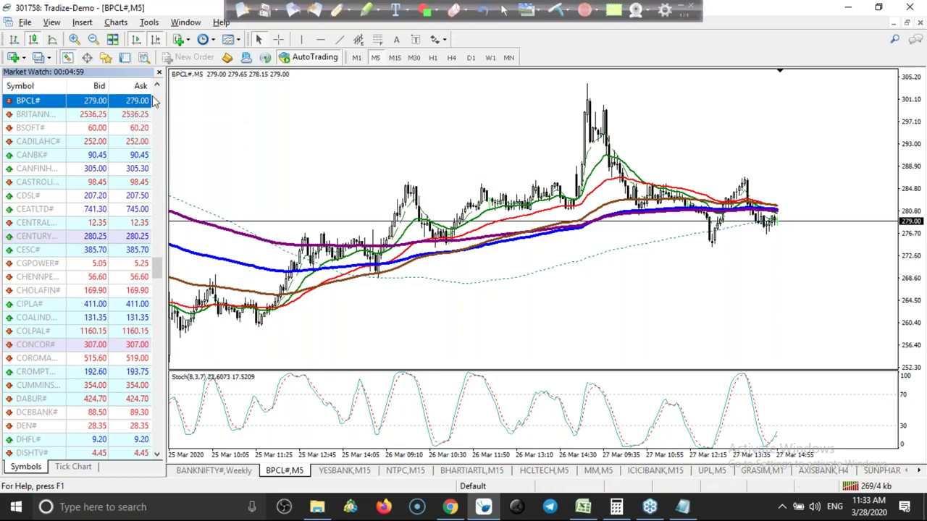
Switch to the Gann Calculator workbook in Excel, select the cell containing 279 and circle it in red pen
{"action": "left_click", "coordinate": [583, 508]}
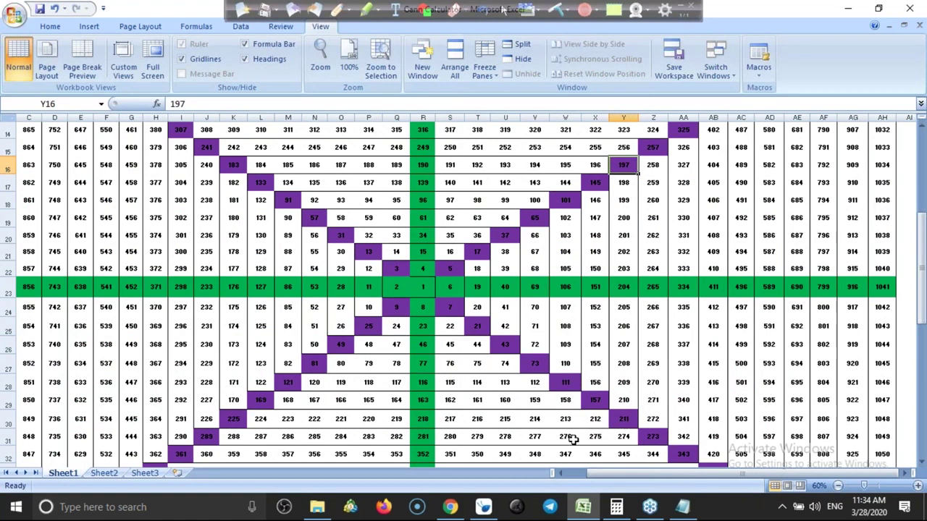
{"action": "left_click", "coordinate": [477, 436]}
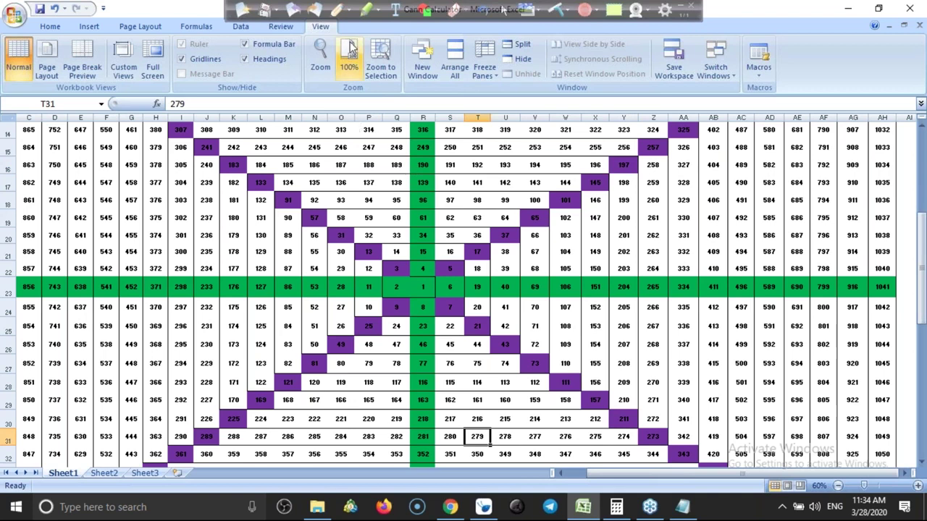
{"action": "mouse_move", "coordinate": [466, 437]}
{"action": "left_mouse_down"}
{"action": "mouse_move", "coordinate": [492, 448]}
{"action": "mouse_move", "coordinate": [471, 438]}
{"action": "left_mouse_up"}
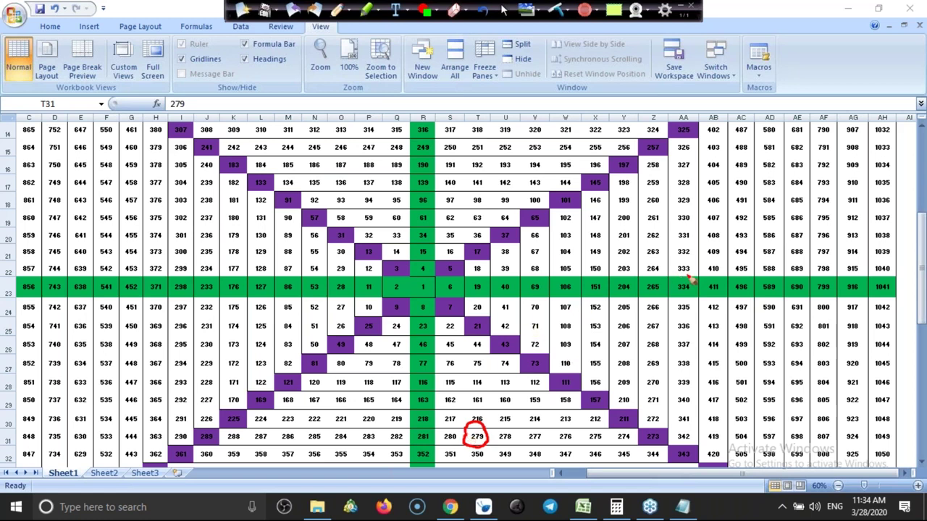
Trace the green row and green column of the Gann square in red pen, from the outer cells through the centre
{"action": "mouse_move", "coordinate": [692, 287]}
{"action": "left_mouse_down"}
{"action": "mouse_move", "coordinate": [421, 291]}
{"action": "mouse_move", "coordinate": [431, 288]}
{"action": "mouse_move", "coordinate": [421, 299]}
{"action": "left_mouse_up"}
{"action": "left_click_drag", "start_coordinate": [709, 282], "coordinate": [682, 288]}
{"action": "left_click_drag", "start_coordinate": [422, 185], "coordinate": [427, 291]}
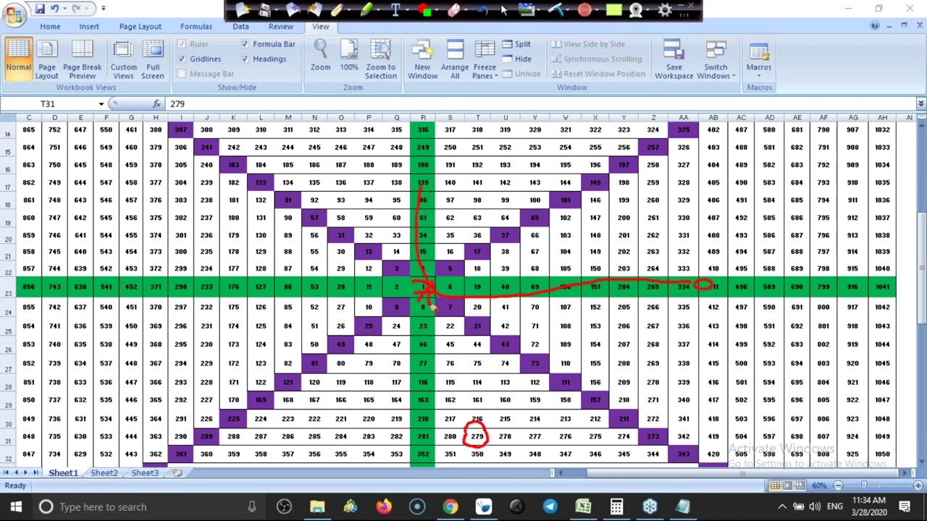
{"action": "mouse_move", "coordinate": [330, 288]}
{"action": "left_mouse_down"}
{"action": "mouse_move", "coordinate": [422, 282]}
{"action": "mouse_move", "coordinate": [431, 303]}
{"action": "mouse_move", "coordinate": [428, 442]}
{"action": "left_mouse_up"}
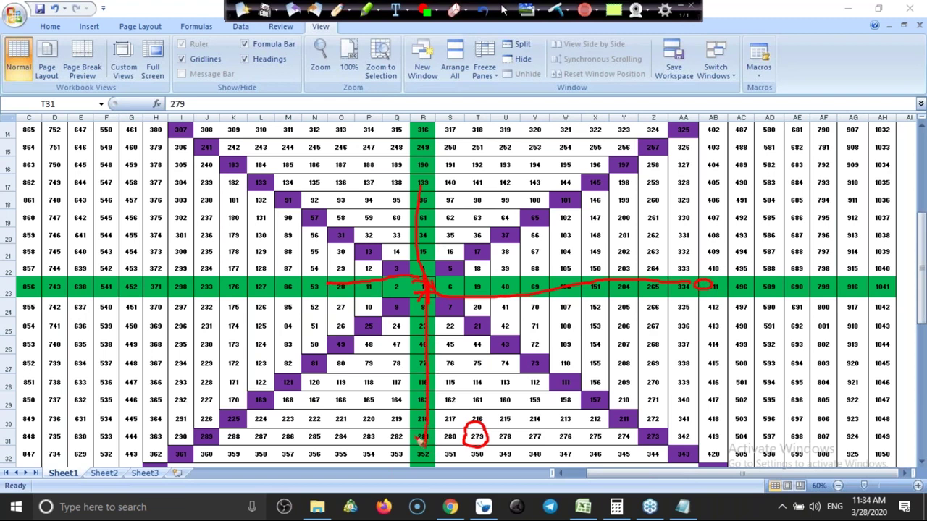
Erase the pen stroke over 281, then circle the 281 and 273 cells in red
{"action": "left_click", "coordinate": [454, 13]}
{"action": "mouse_move", "coordinate": [423, 425]}
{"action": "left_mouse_down"}
{"action": "mouse_move", "coordinate": [429, 456]}
{"action": "mouse_move", "coordinate": [429, 446]}
{"action": "left_mouse_up"}
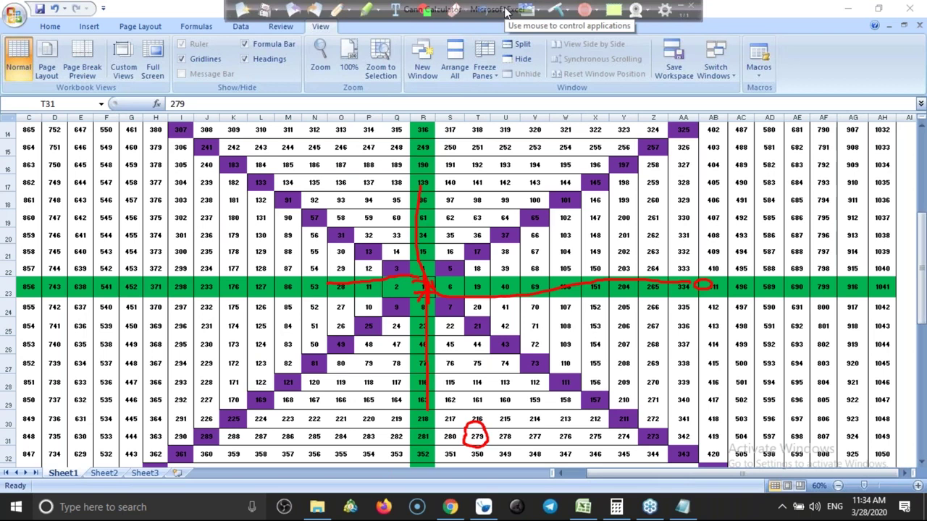
{"action": "left_click", "coordinate": [338, 16]}
{"action": "mouse_move", "coordinate": [405, 443]}
{"action": "left_mouse_down"}
{"action": "mouse_move", "coordinate": [436, 432]}
{"action": "mouse_move", "coordinate": [410, 449]}
{"action": "mouse_move", "coordinate": [430, 443]}
{"action": "left_mouse_up"}
{"action": "mouse_move", "coordinate": [654, 436]}
{"action": "left_mouse_down"}
{"action": "mouse_move", "coordinate": [672, 431]}
{"action": "mouse_move", "coordinate": [667, 451]}
{"action": "mouse_move", "coordinate": [643, 449]}
{"action": "mouse_move", "coordinate": [650, 430]}
{"action": "left_mouse_up"}
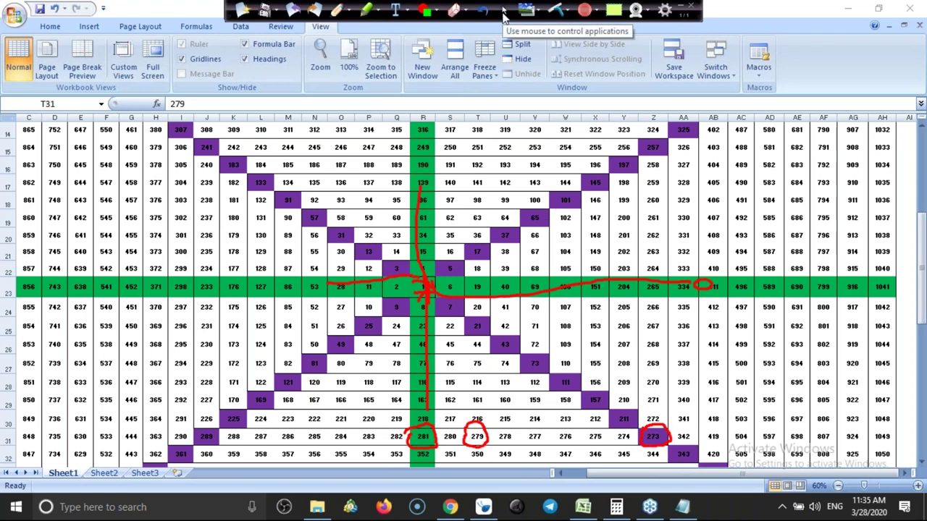
{"action": "left_click", "coordinate": [504, 13]}
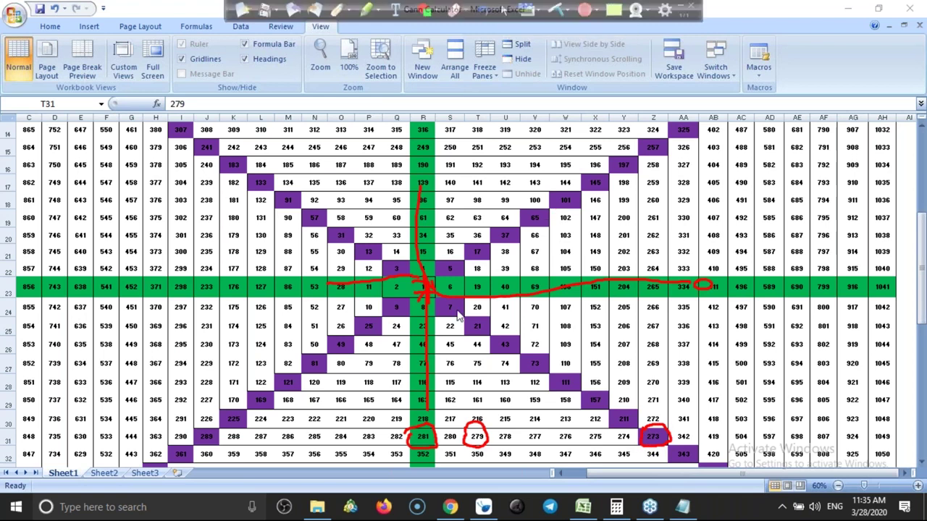
Switch to MetaTrader and add a horizontal line to the BPCL# chart with its value set to 281
{"action": "left_click", "coordinate": [489, 438]}
{"action": "left_click", "coordinate": [483, 507]}
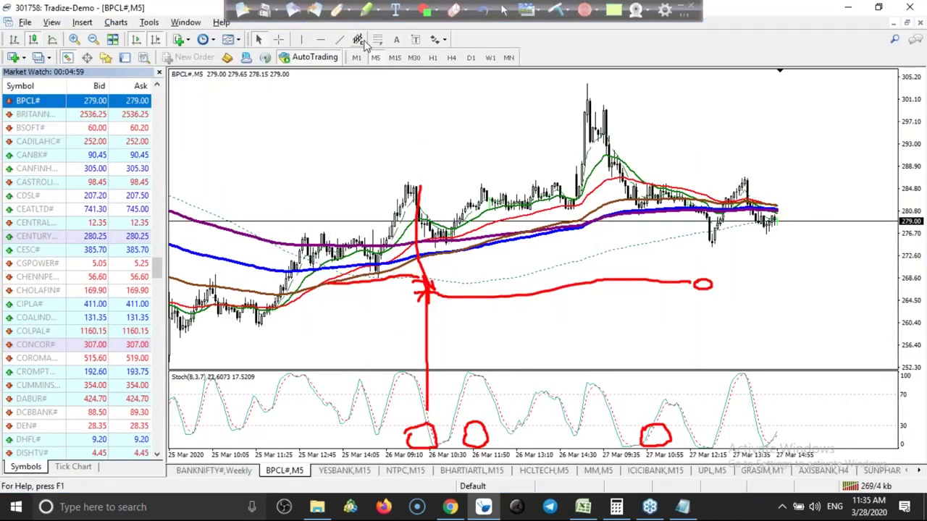
{"action": "left_click", "coordinate": [320, 39]}
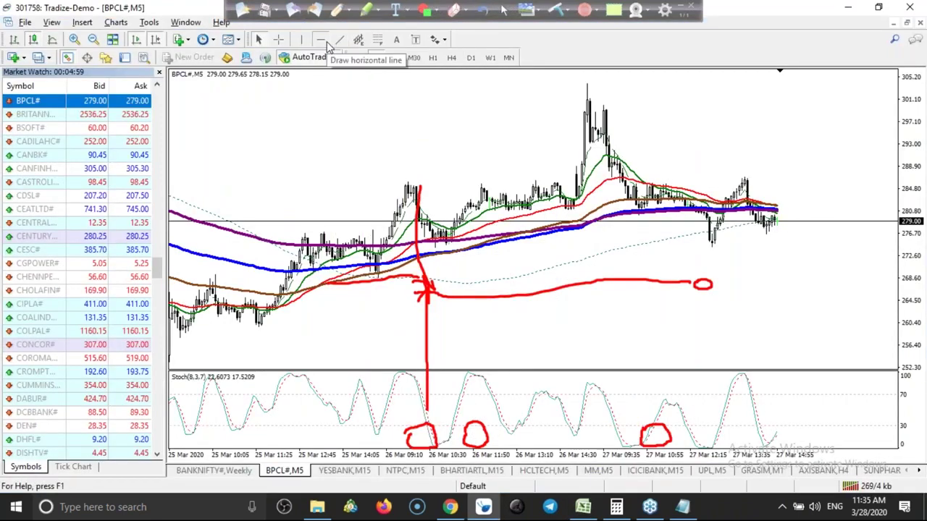
{"action": "left_click", "coordinate": [377, 133]}
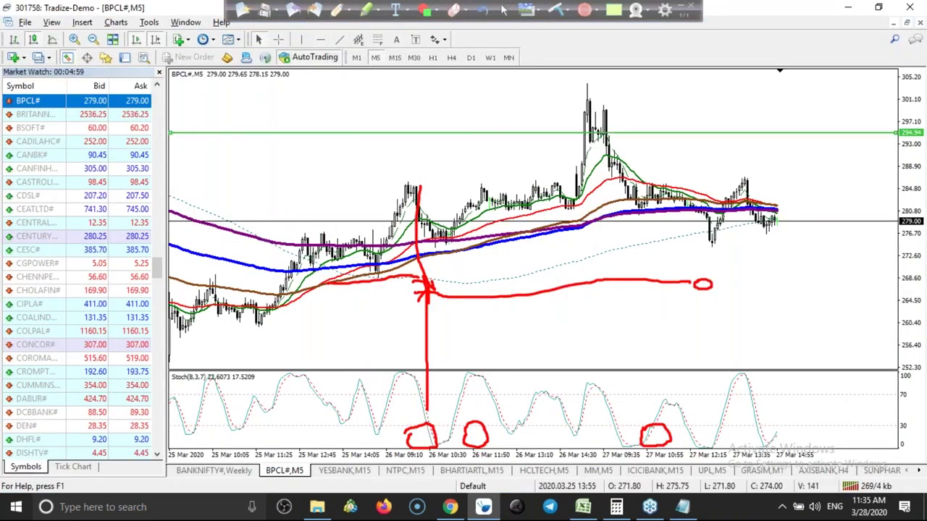
{"action": "right_click", "coordinate": [339, 134]}
{"action": "left_click", "coordinate": [362, 144]}
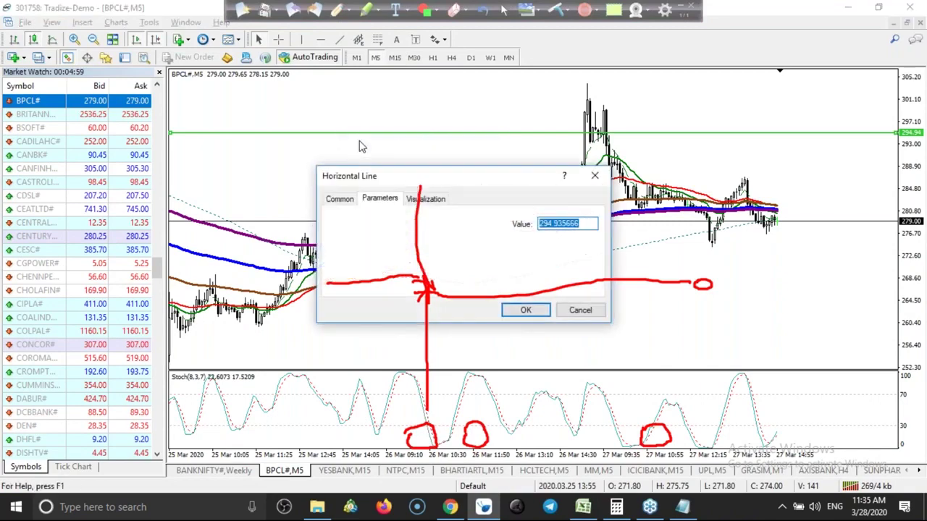
{"action": "key", "text": "alt+Tab"}
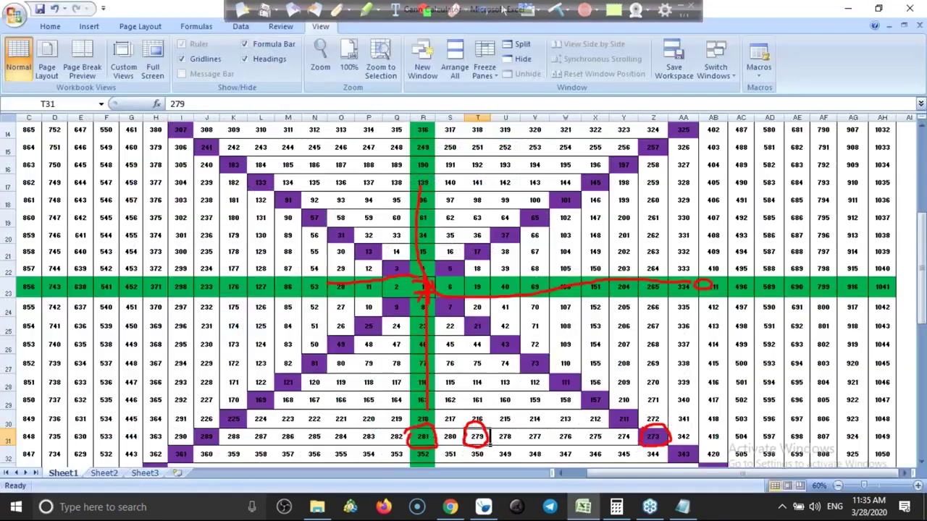
{"action": "key", "text": "alt+Tab"}
{"action": "type", "text": "281"}
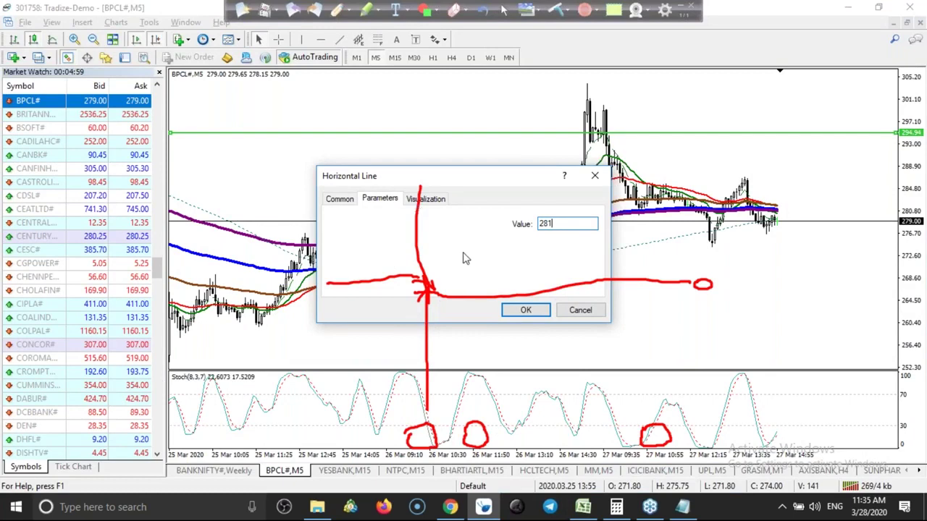
{"action": "left_click", "coordinate": [527, 313]}
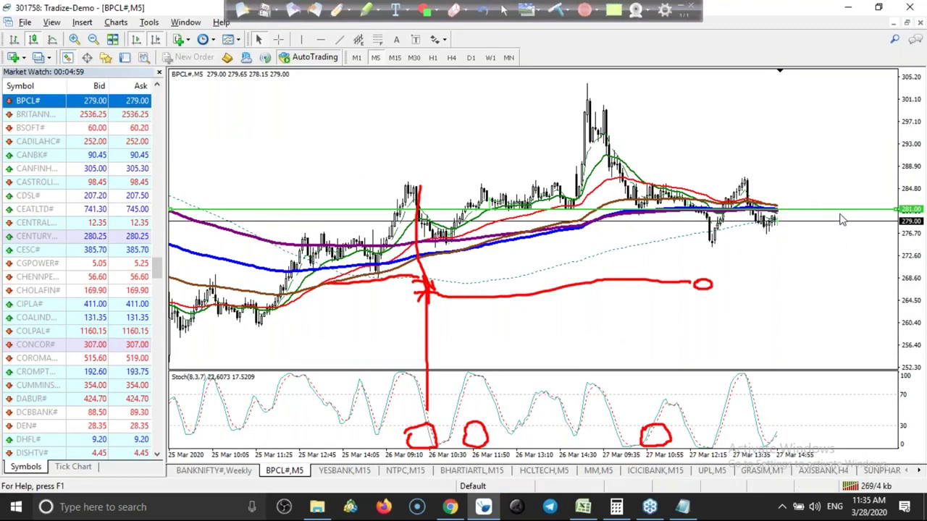
Trace the price swings around the 281 line in red pen and mark the recent low and high on the BPCL# chart
{"action": "mouse_move", "coordinate": [773, 219]}
{"action": "left_click", "coordinate": [338, 15]}
{"action": "mouse_move", "coordinate": [481, 190]}
{"action": "left_mouse_down"}
{"action": "mouse_move", "coordinate": [510, 200]}
{"action": "mouse_move", "coordinate": [541, 176]}
{"action": "mouse_move", "coordinate": [571, 211]}
{"action": "mouse_move", "coordinate": [590, 163]}
{"action": "mouse_move", "coordinate": [643, 214]}
{"action": "mouse_move", "coordinate": [661, 190]}
{"action": "mouse_move", "coordinate": [706, 209]}
{"action": "left_mouse_up"}
{"action": "left_click_drag", "start_coordinate": [721, 246], "coordinate": [701, 248]}
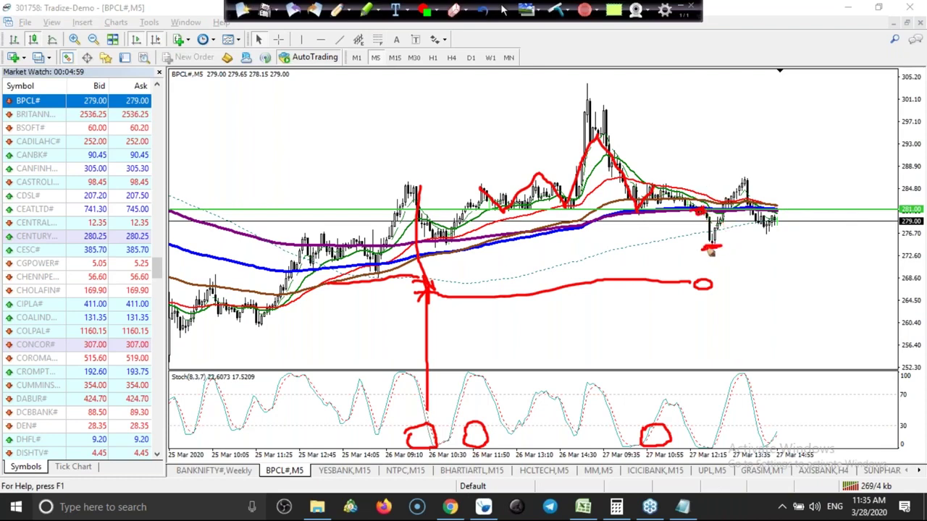
{"action": "mouse_move", "coordinate": [734, 177]}
{"action": "left_mouse_down"}
{"action": "mouse_move", "coordinate": [758, 180]}
{"action": "mouse_move", "coordinate": [733, 177]}
{"action": "left_mouse_up"}
{"action": "left_click", "coordinate": [505, 13]}
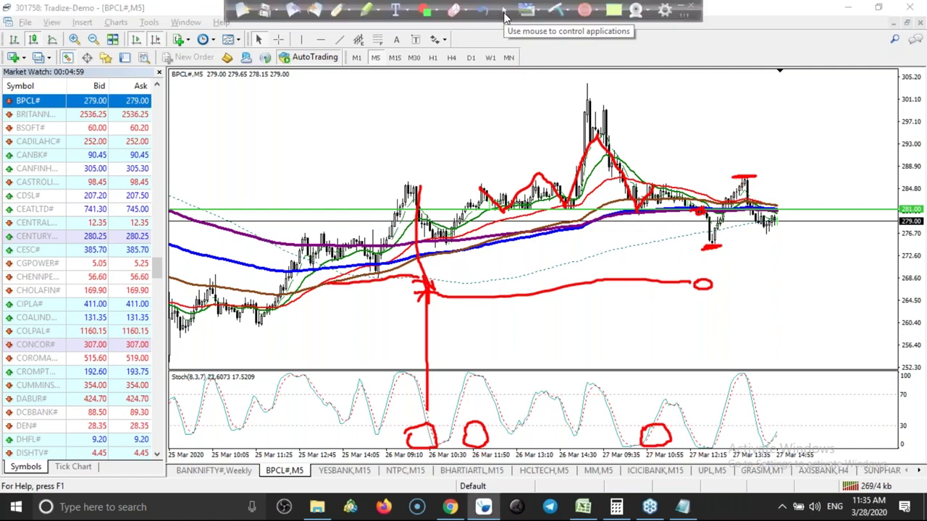
Check the circled level in the Gann Calculator workbook and add a second horizontal line to the BPCL# chart at 273
{"action": "key", "text": "alt+Tab"}
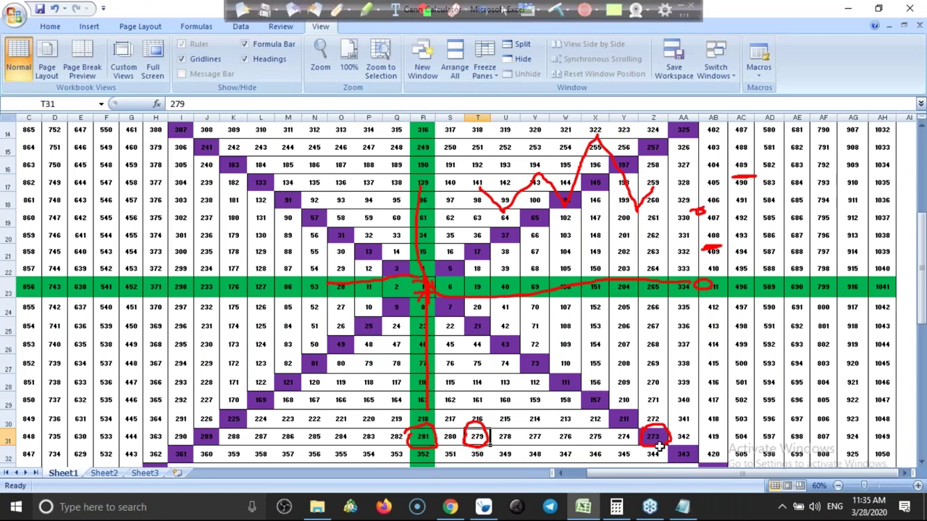
{"action": "key", "text": "alt+Tab"}
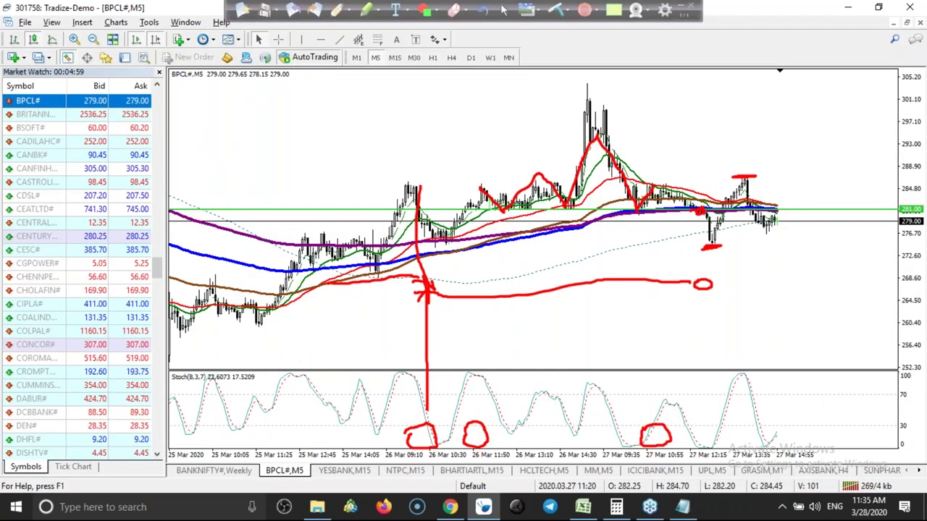
{"action": "left_click", "coordinate": [322, 40]}
{"action": "left_click", "coordinate": [353, 153]}
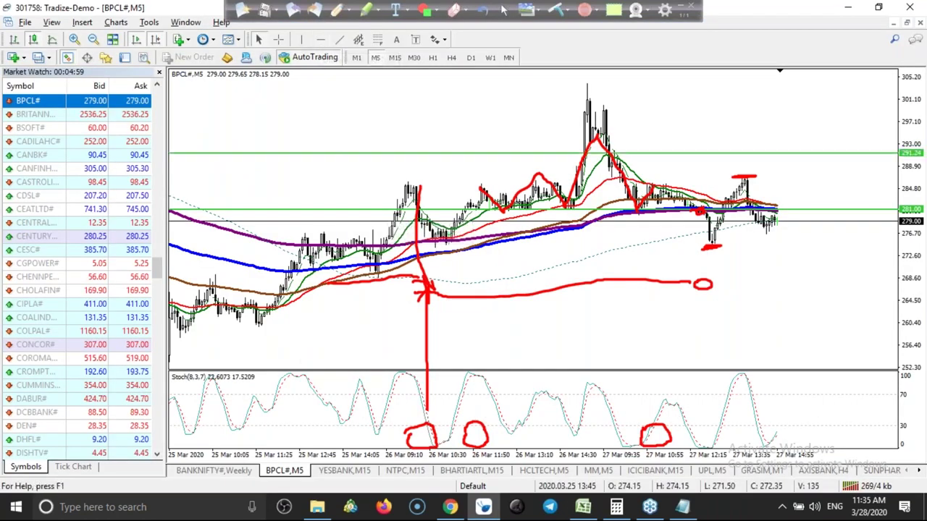
{"action": "right_click", "coordinate": [334, 154]}
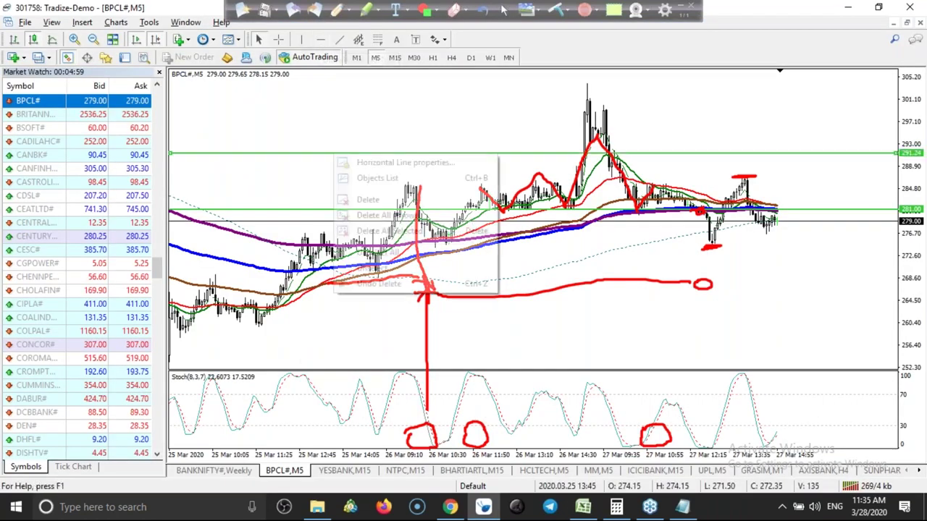
{"action": "left_click", "coordinate": [347, 163]}
{"action": "type", "text": "273"}
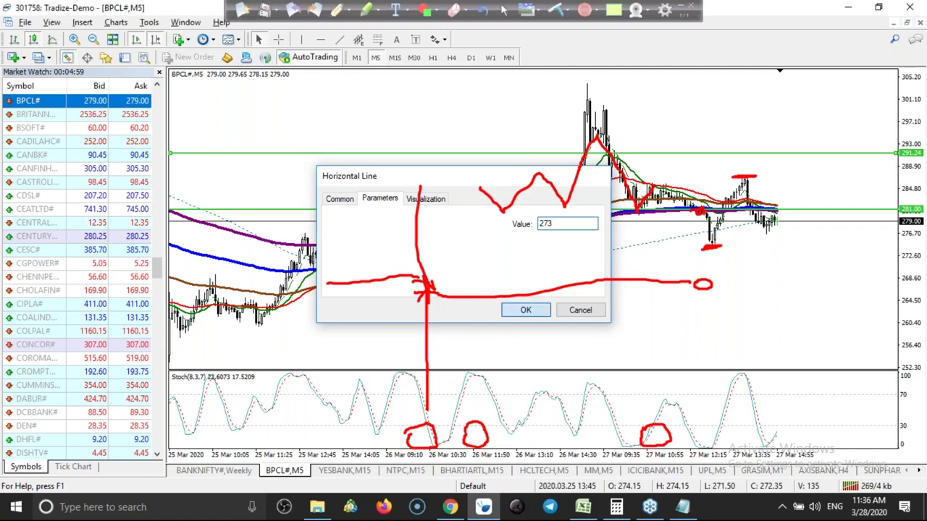
{"action": "left_click", "coordinate": [526, 310]}
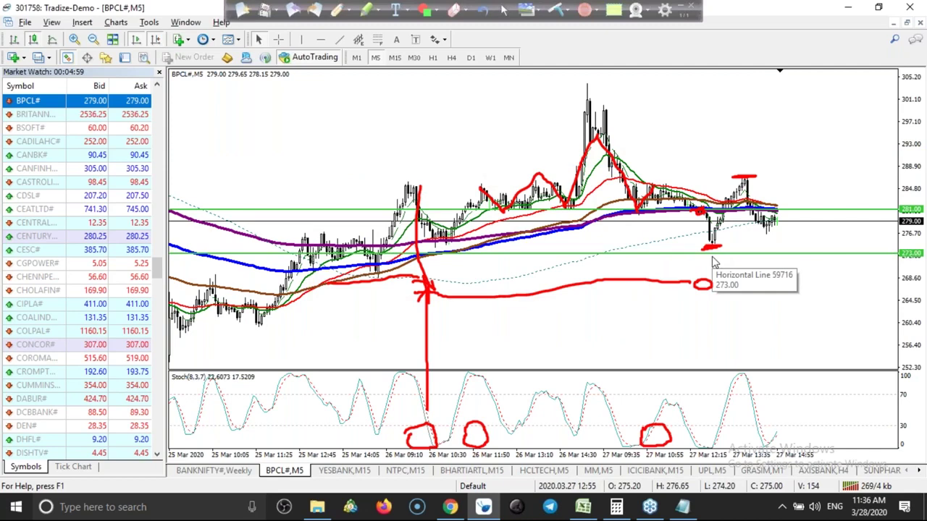
Check 289 in the Gann Calculator workbook, add a horizontal line to the BPCL# chart at 289, and clear the red pen marks
{"action": "key", "text": "alt+Tab"}
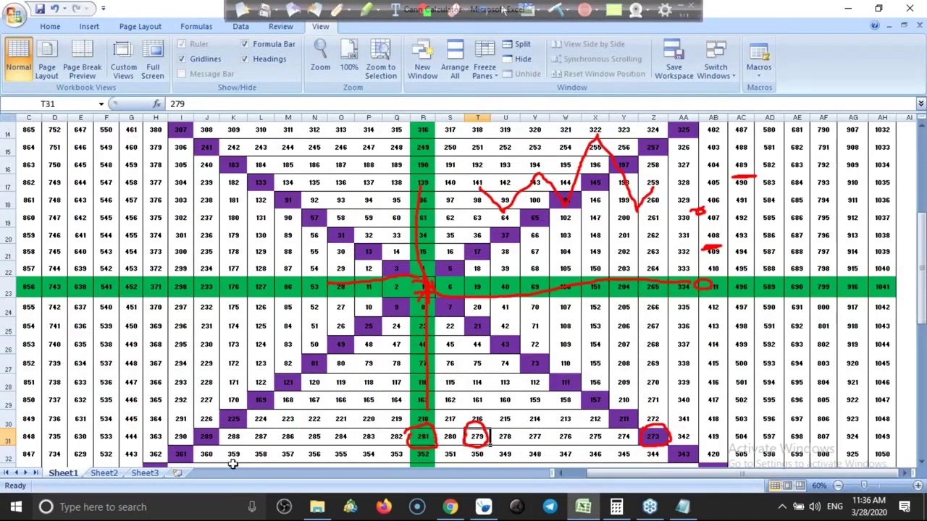
{"action": "left_click", "coordinate": [208, 438]}
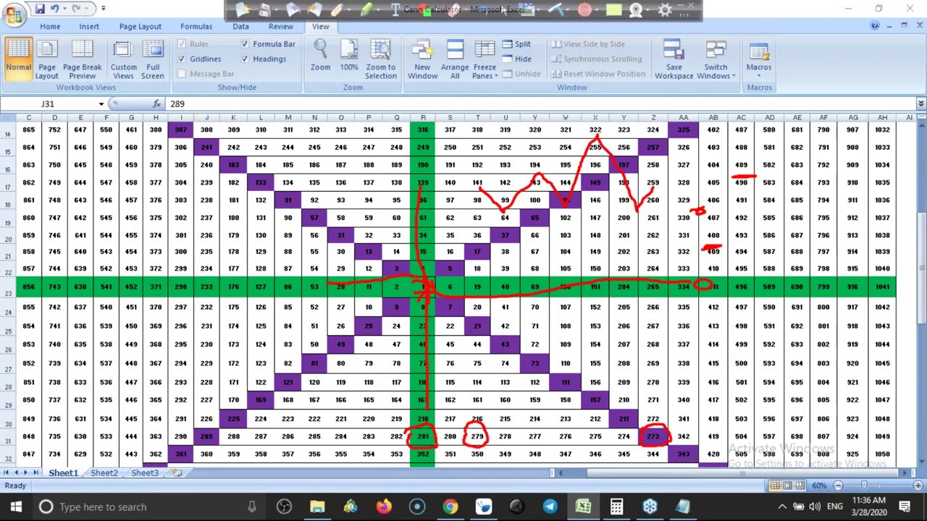
{"action": "key", "text": "alt+Tab"}
{"action": "left_click", "coordinate": [359, 133]}
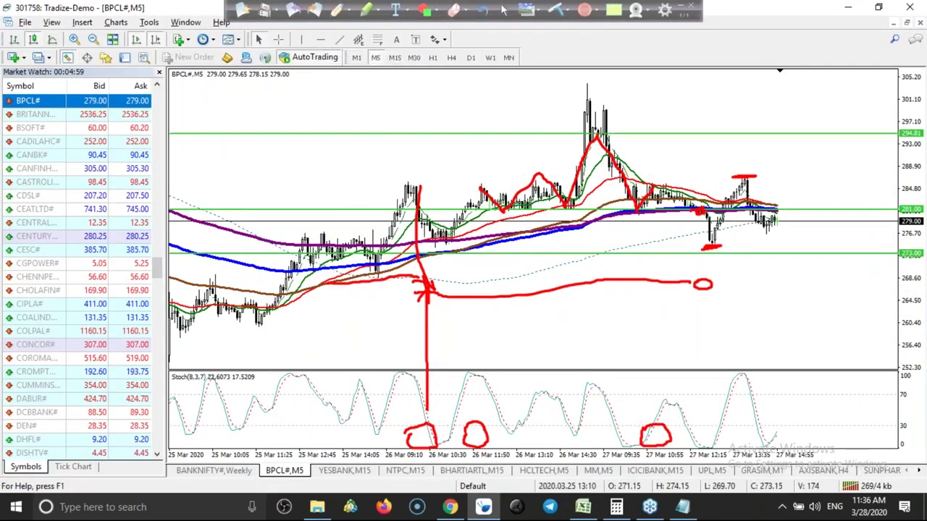
{"action": "right_click", "coordinate": [313, 135]}
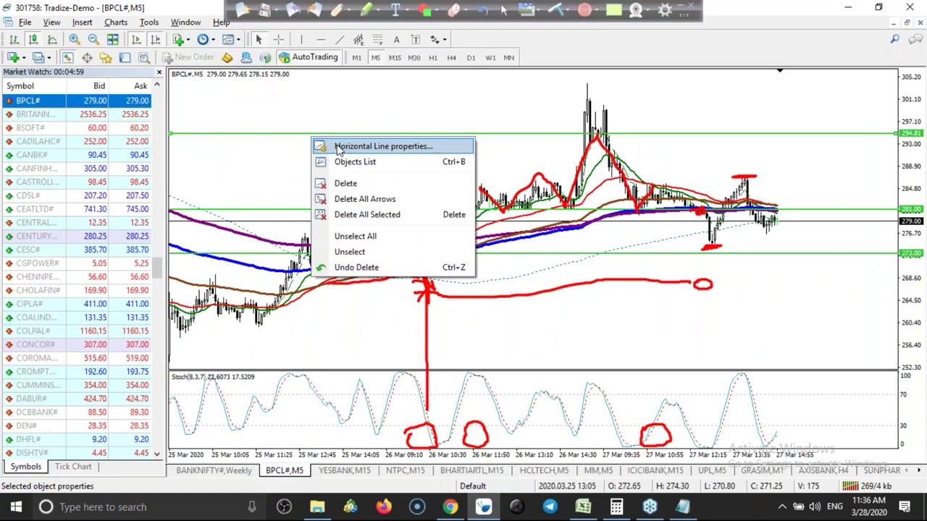
{"action": "left_click", "coordinate": [337, 147]}
{"action": "type", "text": "289"}
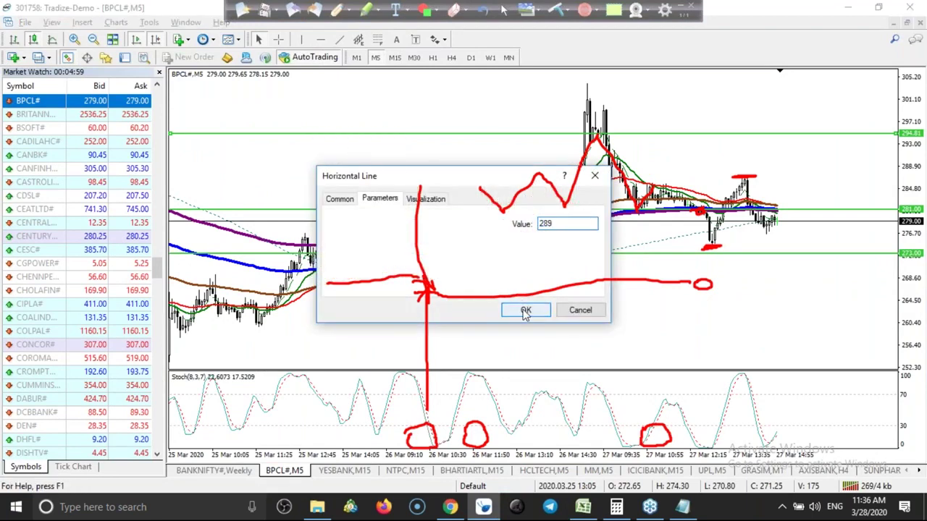
{"action": "left_click", "coordinate": [525, 311]}
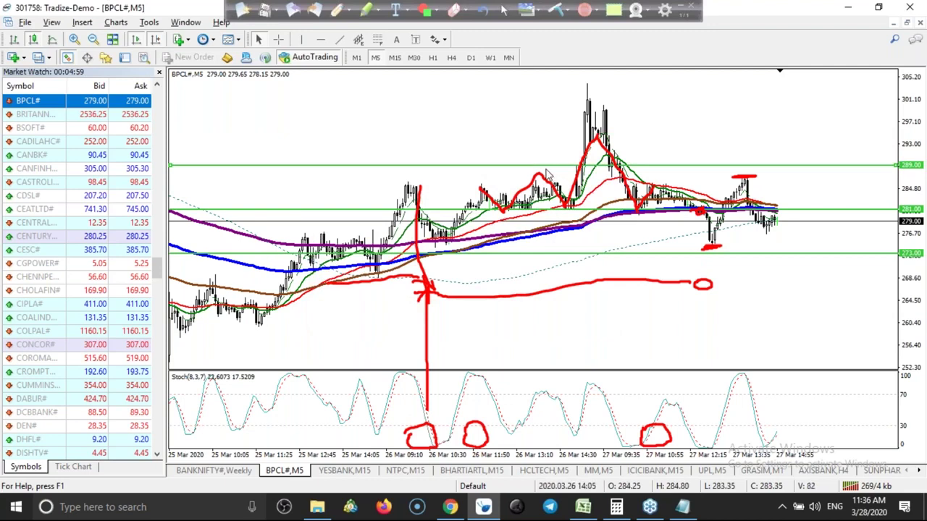
{"action": "left_click", "coordinate": [556, 10]}
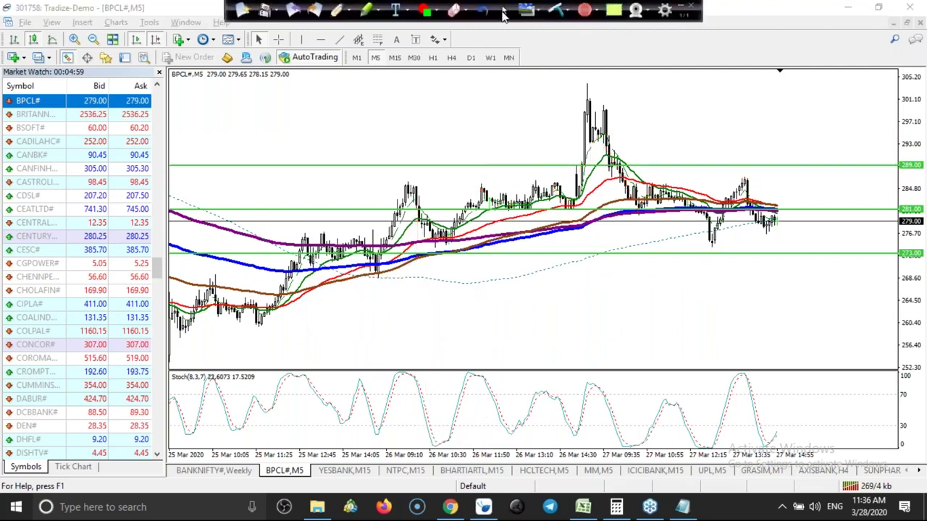
View the BPCL# chart on the M15 timeframe, return to M5, and examine price around the 281 line
{"action": "left_click", "coordinate": [395, 58]}
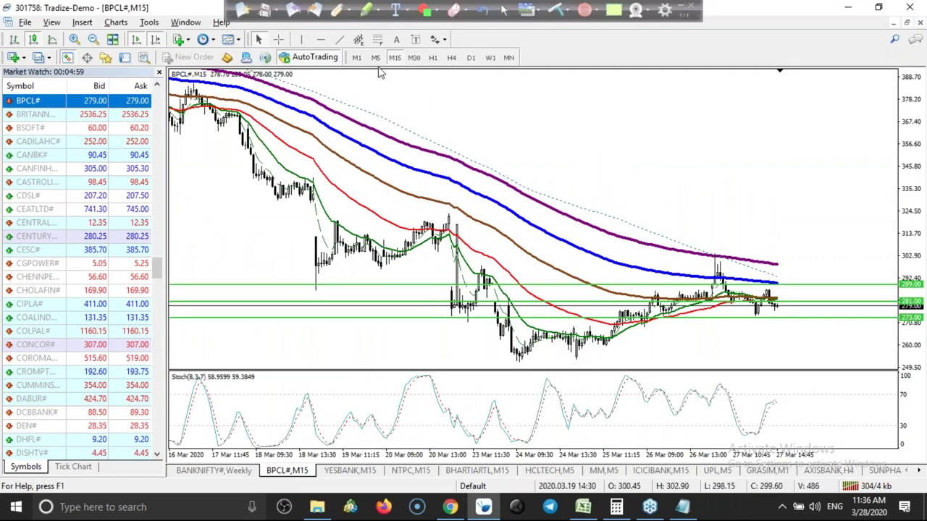
{"action": "left_click", "coordinate": [375, 58]}
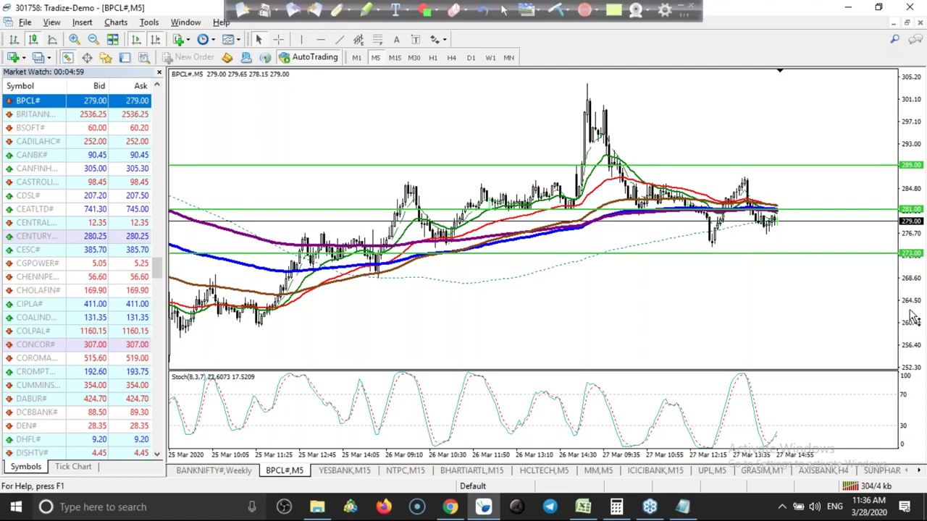
{"action": "mouse_move", "coordinate": [640, 218]}
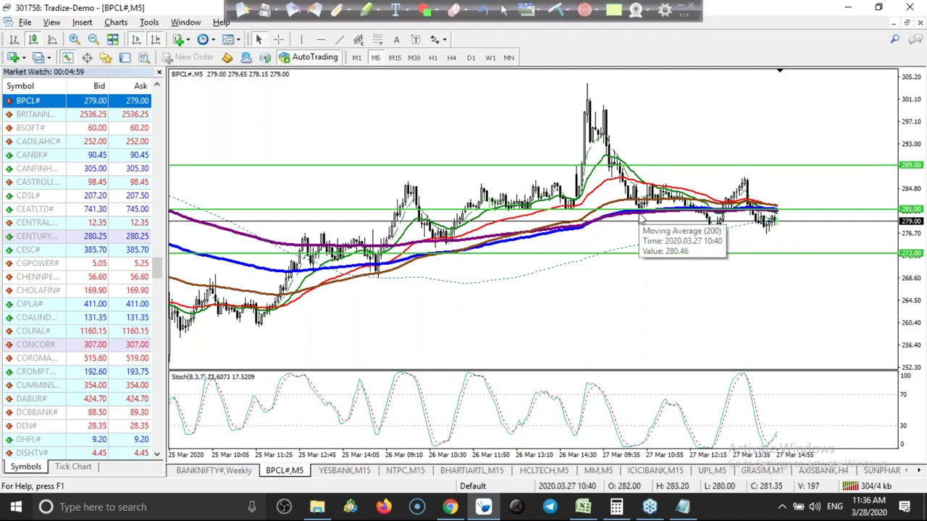
{"action": "mouse_move", "coordinate": [497, 227]}
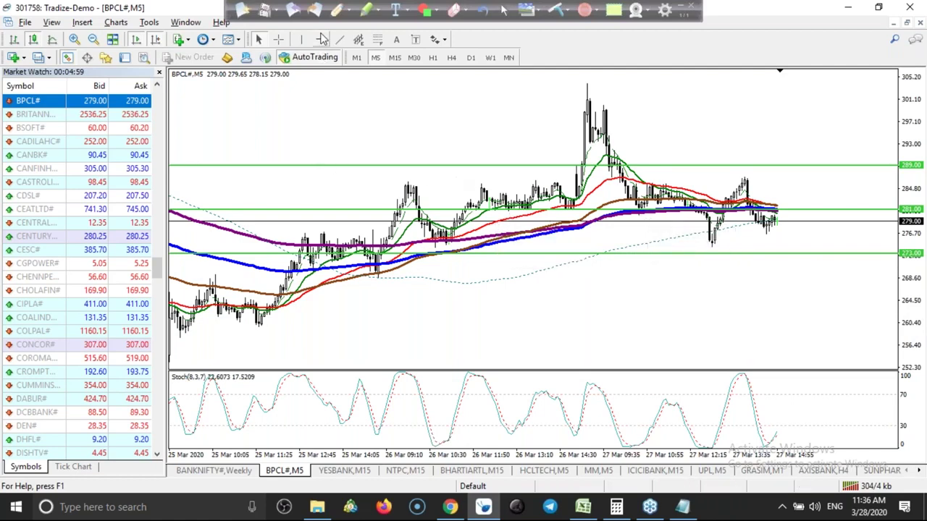
Trace the swings above the 281 line and the resistance across the highs in red pen, and clear the marks
{"action": "left_click", "coordinate": [336, 9]}
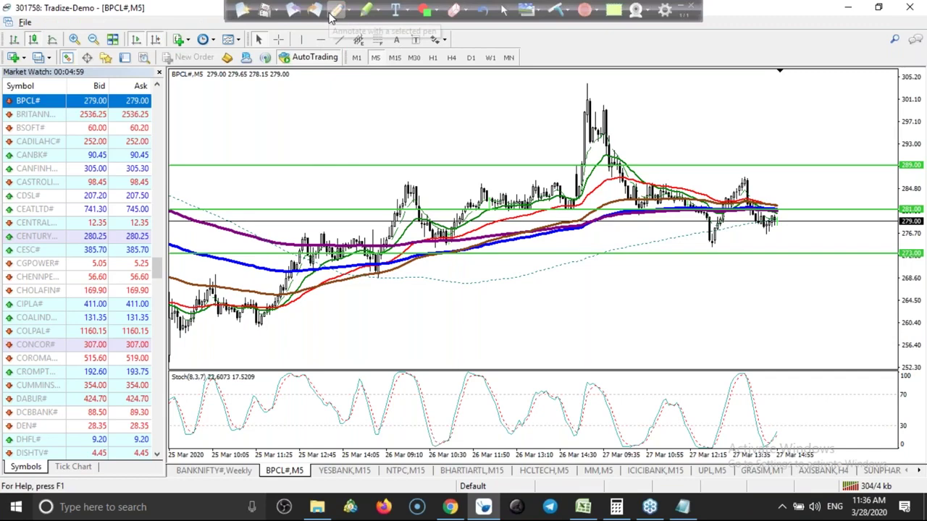
{"action": "mouse_move", "coordinate": [483, 192]}
{"action": "left_mouse_down"}
{"action": "mouse_move", "coordinate": [490, 204]}
{"action": "mouse_move", "coordinate": [514, 194]}
{"action": "mouse_move", "coordinate": [537, 214]}
{"action": "mouse_move", "coordinate": [572, 208]}
{"action": "left_mouse_up"}
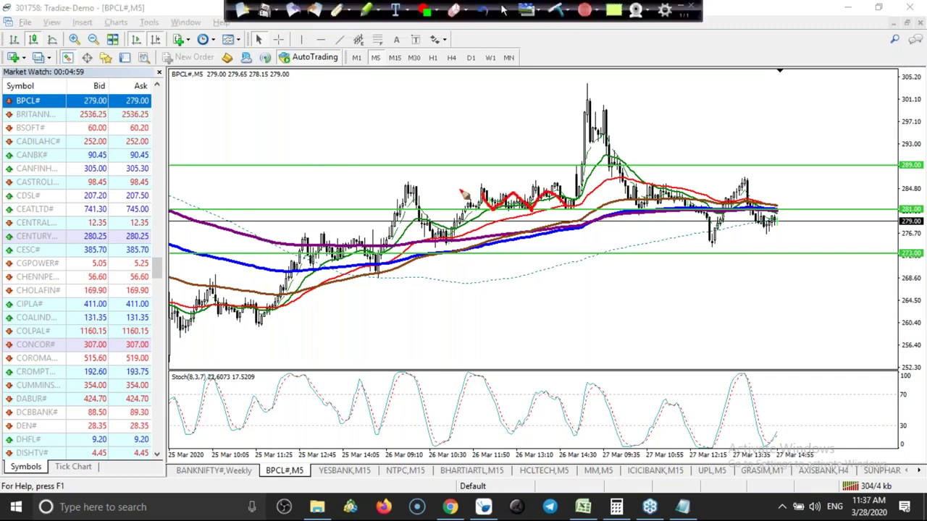
{"action": "mouse_move", "coordinate": [392, 188]}
{"action": "left_mouse_down"}
{"action": "mouse_move", "coordinate": [742, 179]}
{"action": "mouse_move", "coordinate": [625, 194]}
{"action": "left_mouse_up"}
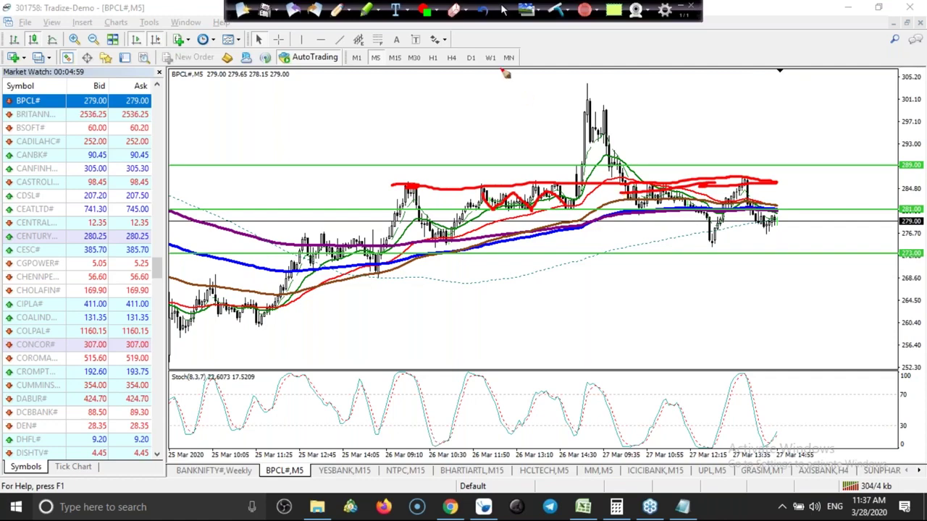
{"action": "left_click", "coordinate": [556, 10]}
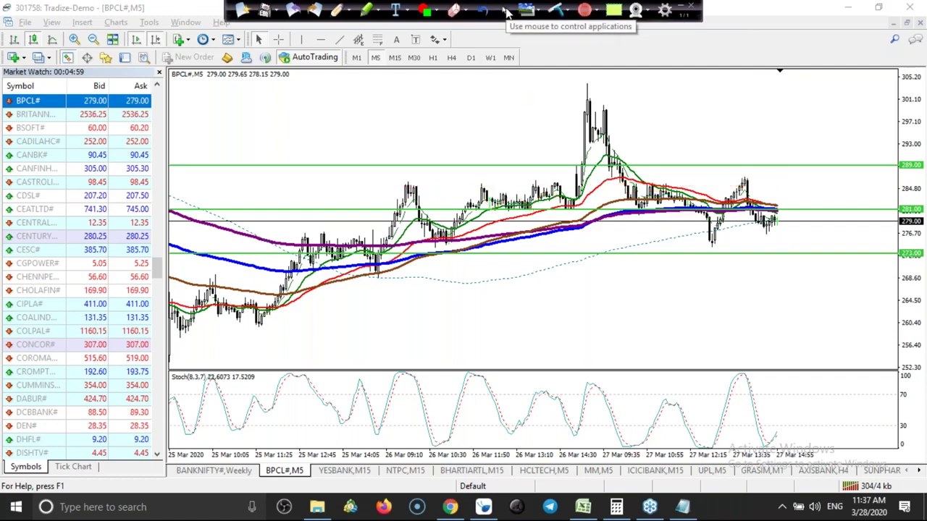
{"action": "left_click", "coordinate": [506, 11]}
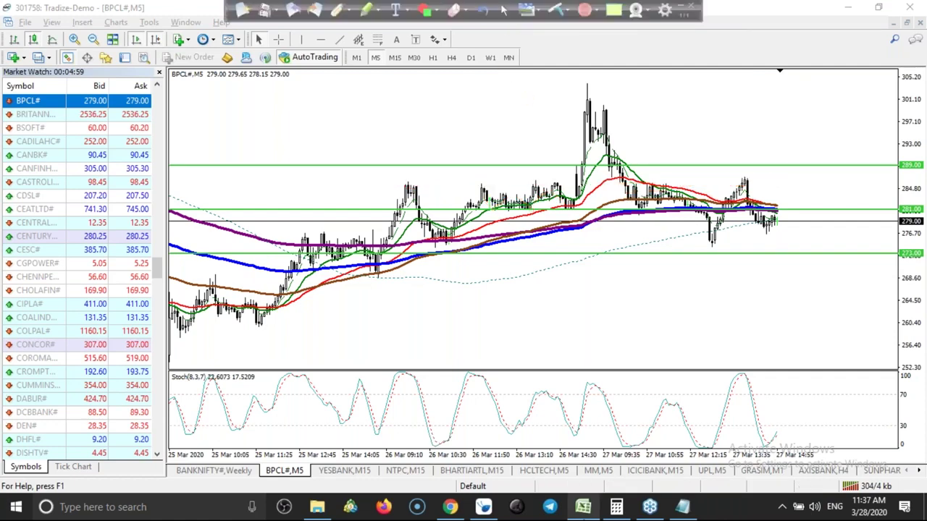
Switch to the Gann Calculator workbook and point out cells 47 and 118 between the vertical axis and the lower-left diagonal
{"action": "left_click", "coordinate": [583, 507]}
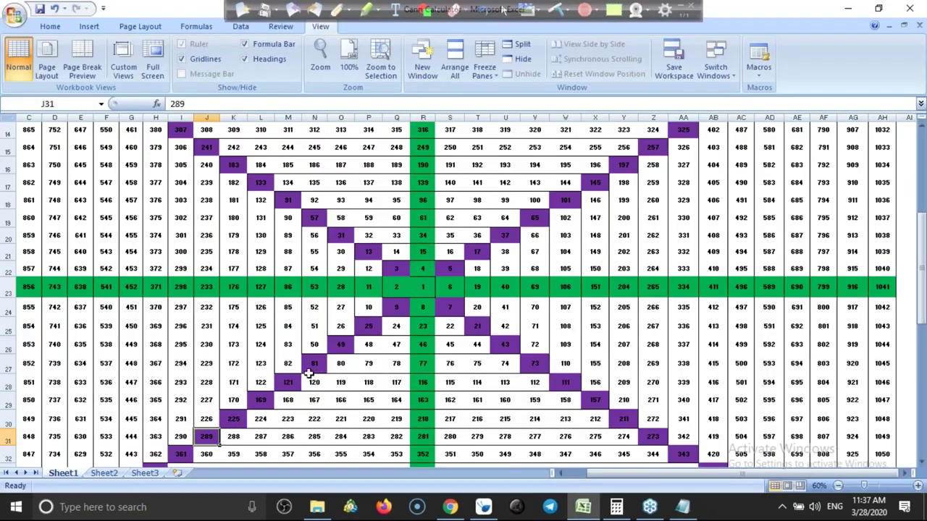
{"action": "left_click", "coordinate": [397, 346]}
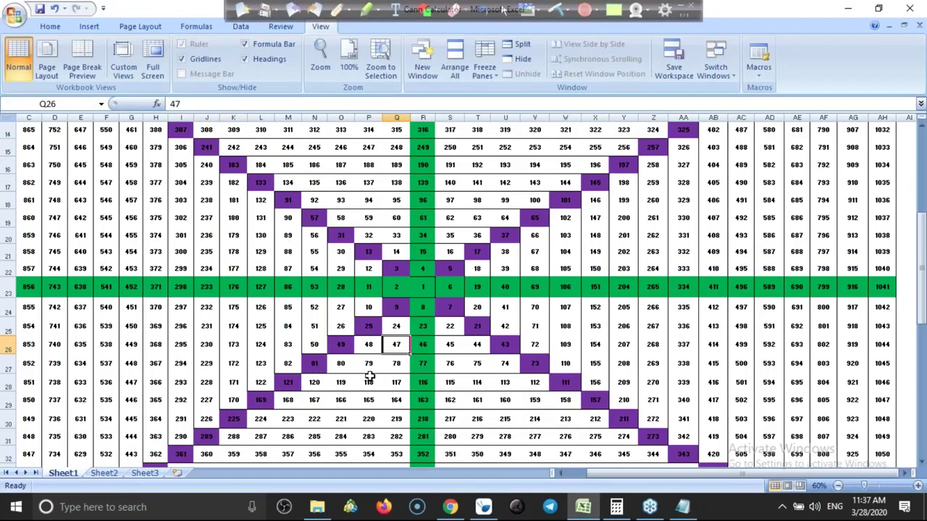
{"action": "left_click", "coordinate": [367, 382]}
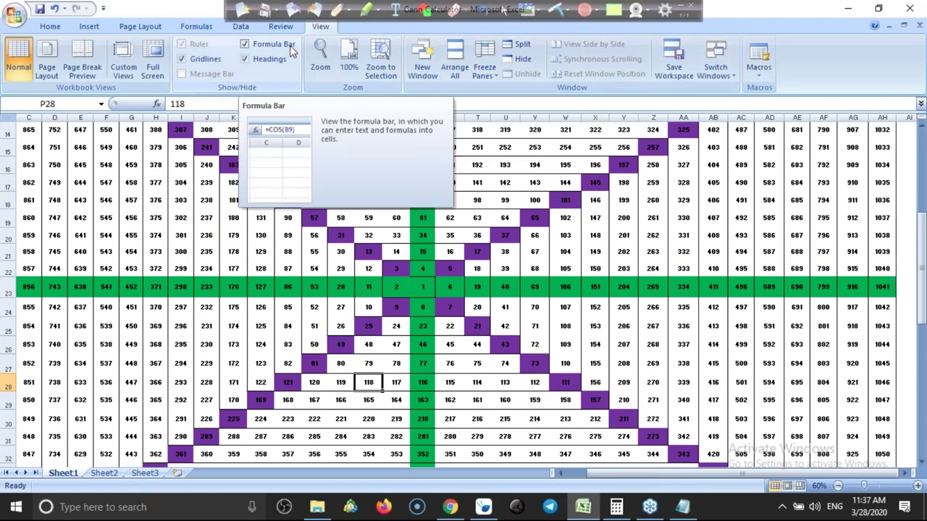
Draw straight red lines through the Gann square's centre along the green horizontal and vertical axes and both purple diagonals
{"action": "left_click", "coordinate": [425, 10]}
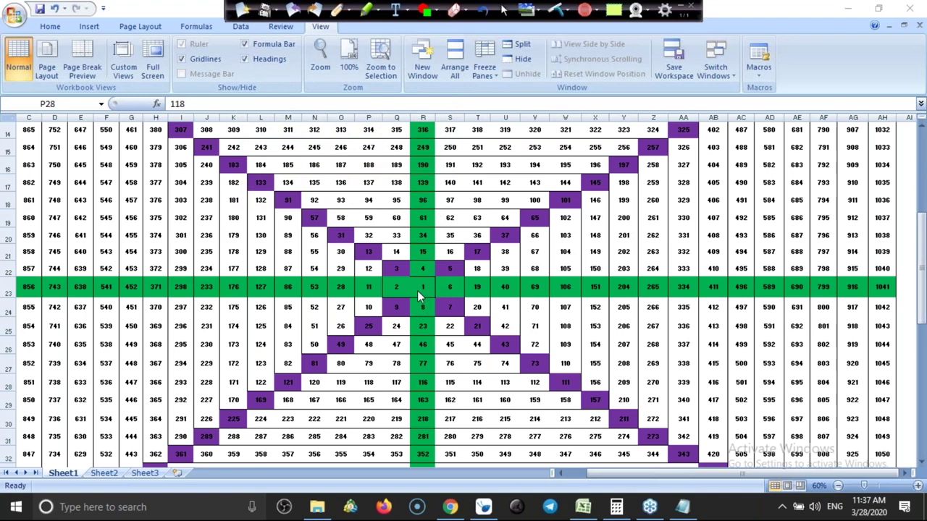
{"action": "mouse_move", "coordinate": [200, 296]}
{"action": "left_mouse_down"}
{"action": "mouse_move", "coordinate": [456, 288]}
{"action": "mouse_move", "coordinate": [672, 298]}
{"action": "mouse_move", "coordinate": [684, 290]}
{"action": "left_mouse_up"}
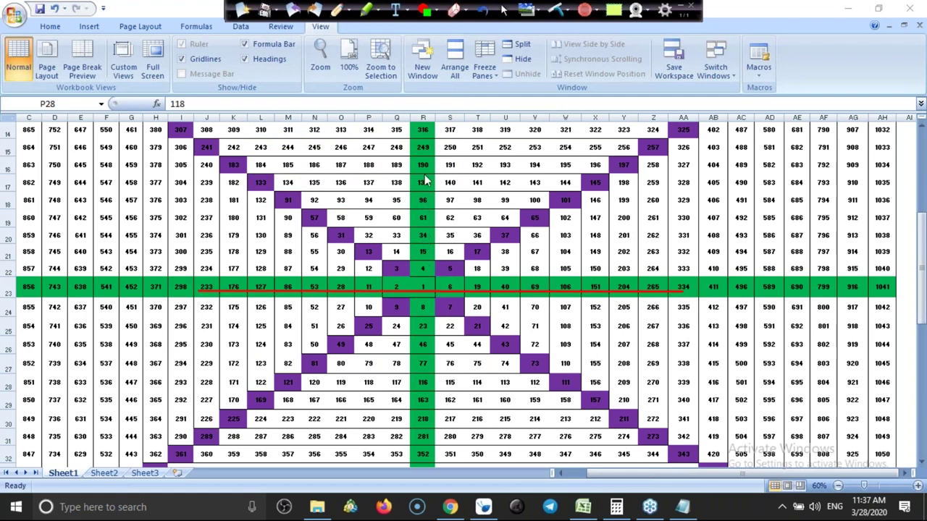
{"action": "left_click_drag", "start_coordinate": [423, 161], "coordinate": [428, 470]}
{"action": "left_click_drag", "start_coordinate": [259, 183], "coordinate": [278, 190]}
{"action": "mouse_move", "coordinate": [360, 233]}
{"action": "left_mouse_down"}
{"action": "mouse_move", "coordinate": [500, 321]}
{"action": "mouse_move", "coordinate": [641, 433]}
{"action": "left_mouse_up"}
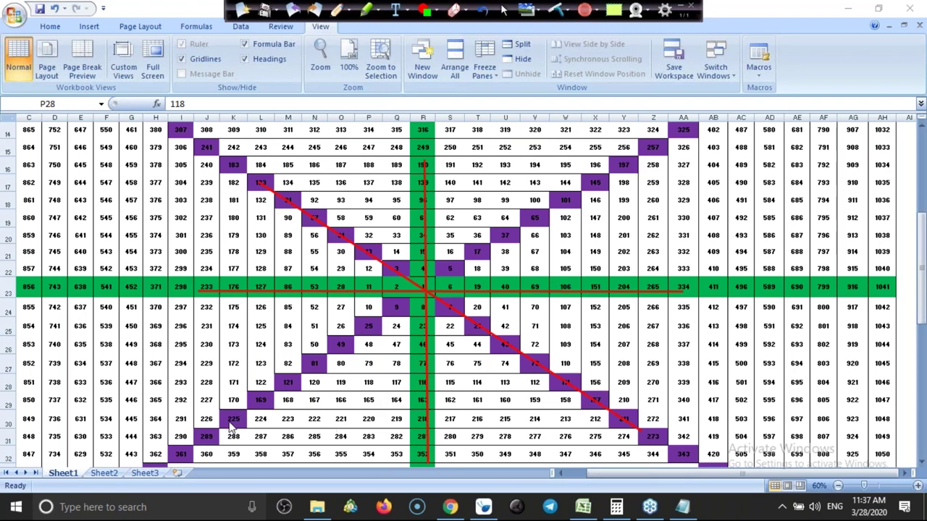
{"action": "left_click_drag", "start_coordinate": [230, 427], "coordinate": [662, 149]}
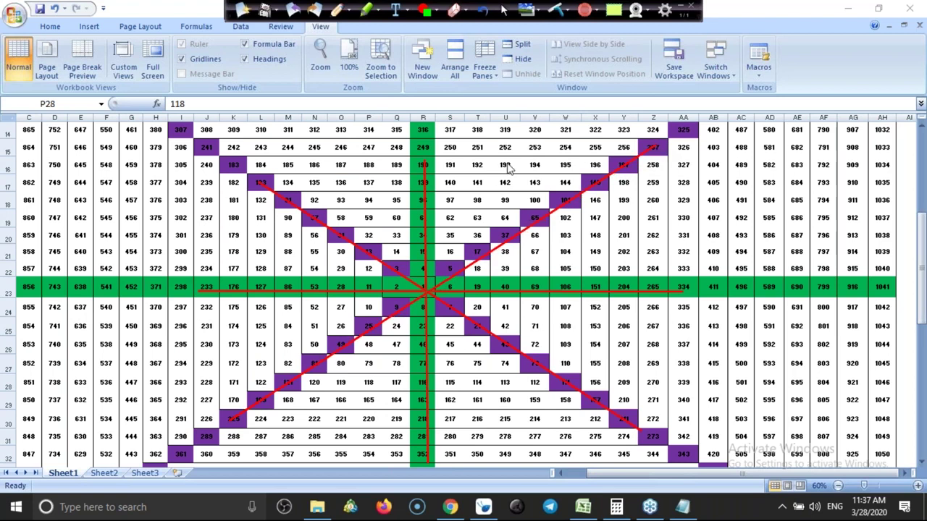
Draw two intermediate red lines through the centre of the Gann square, from 193 to 356 and from 136 to 348
{"action": "mouse_move", "coordinate": [507, 165]}
{"action": "left_mouse_down"}
{"action": "mouse_move", "coordinate": [317, 457]}
{"action": "mouse_move", "coordinate": [323, 466]}
{"action": "mouse_move", "coordinate": [315, 462]}
{"action": "left_mouse_up"}
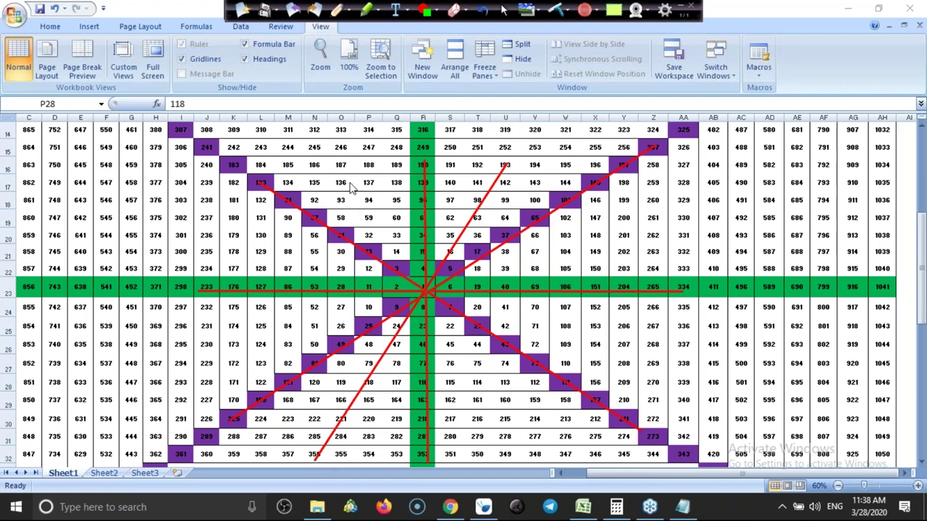
{"action": "mouse_move", "coordinate": [346, 186]}
{"action": "left_mouse_down"}
{"action": "mouse_move", "coordinate": [481, 355]}
{"action": "mouse_move", "coordinate": [528, 438]}
{"action": "left_mouse_up"}
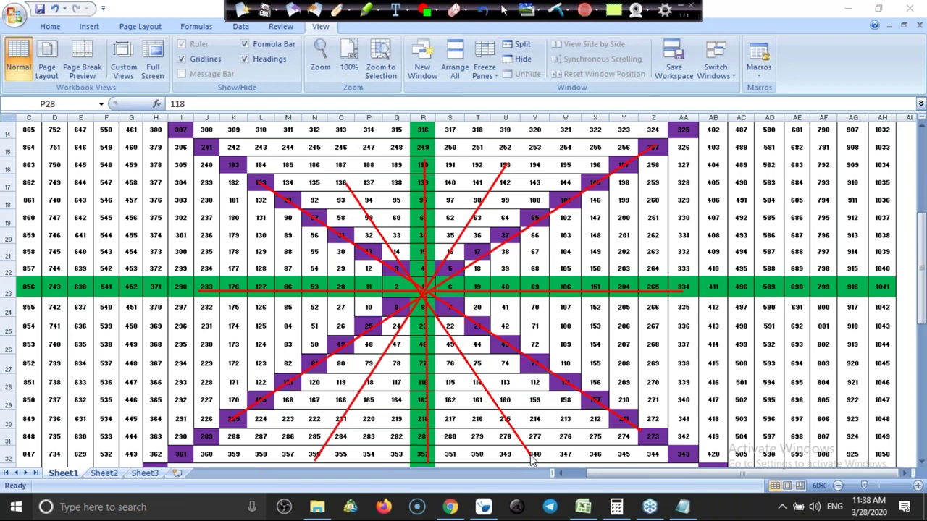
{"action": "mouse_move", "coordinate": [538, 460]}
{"action": "left_mouse_down"}
{"action": "mouse_move", "coordinate": [572, 471]}
{"action": "mouse_move", "coordinate": [534, 460]}
{"action": "left_mouse_up"}
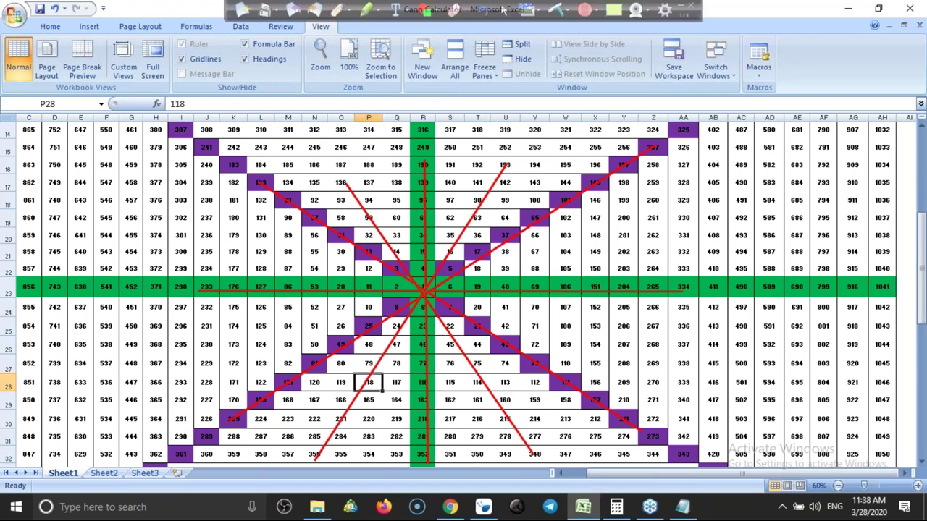
Glance at the BPCL# chart, return to the Gann square, and follow the lower-left intermediate angle through cells 284, 221, 118 and 47
{"action": "key", "text": "alt+Tab"}
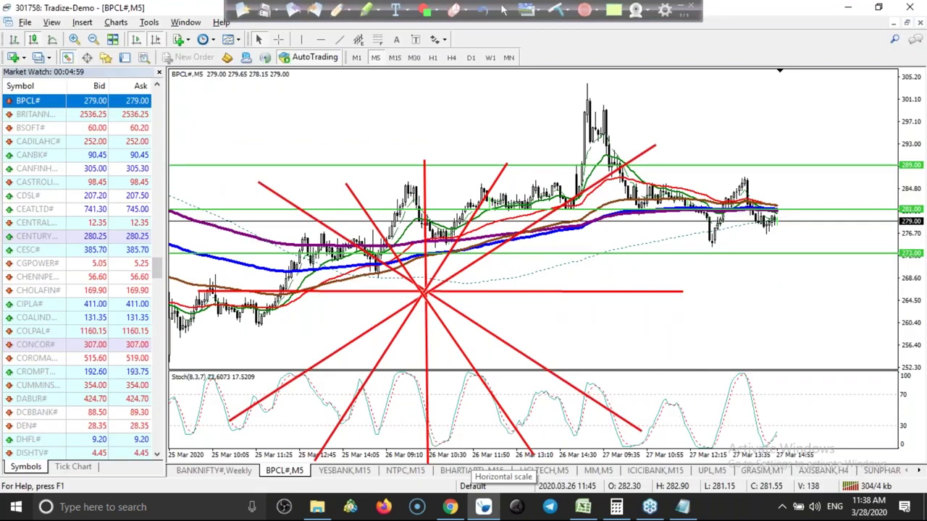
{"action": "key", "text": "alt+Tab"}
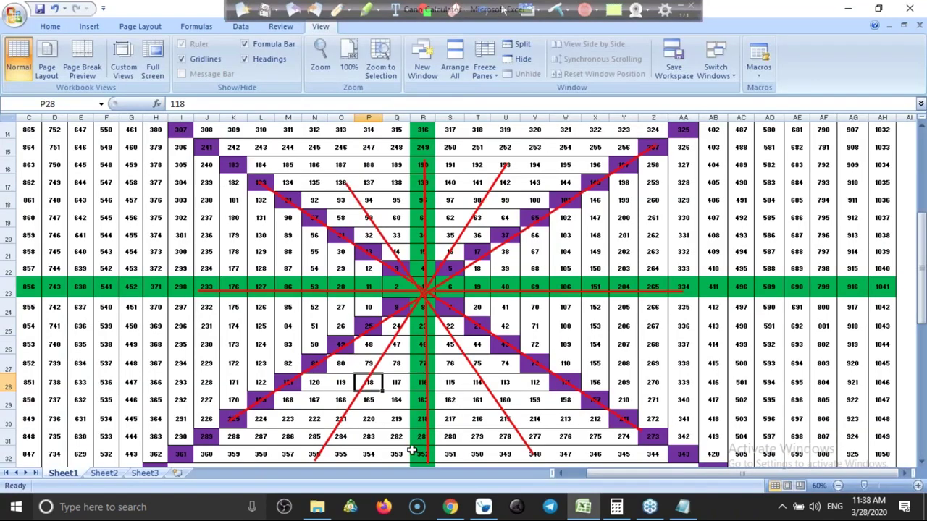
{"action": "left_click", "coordinate": [339, 436]}
{"action": "left_click", "coordinate": [339, 420]}
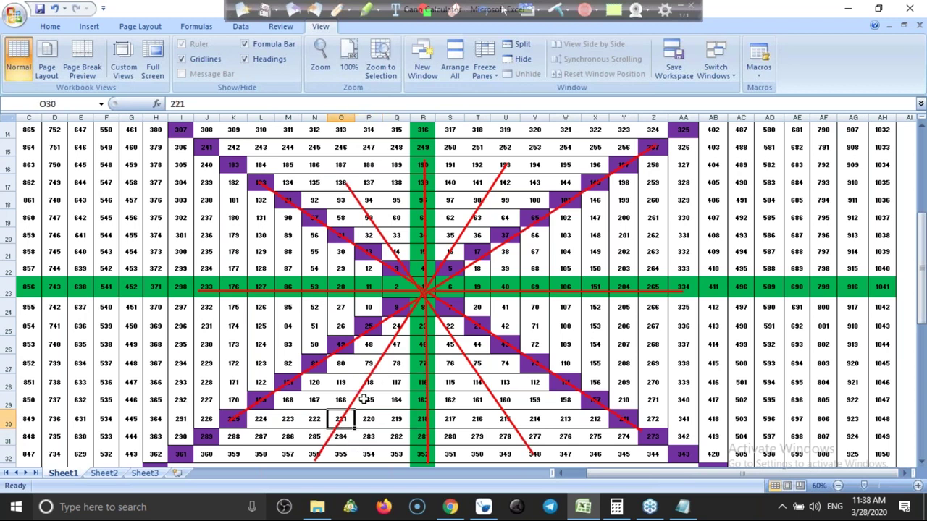
{"action": "left_click", "coordinate": [369, 384]}
{"action": "left_click", "coordinate": [394, 346]}
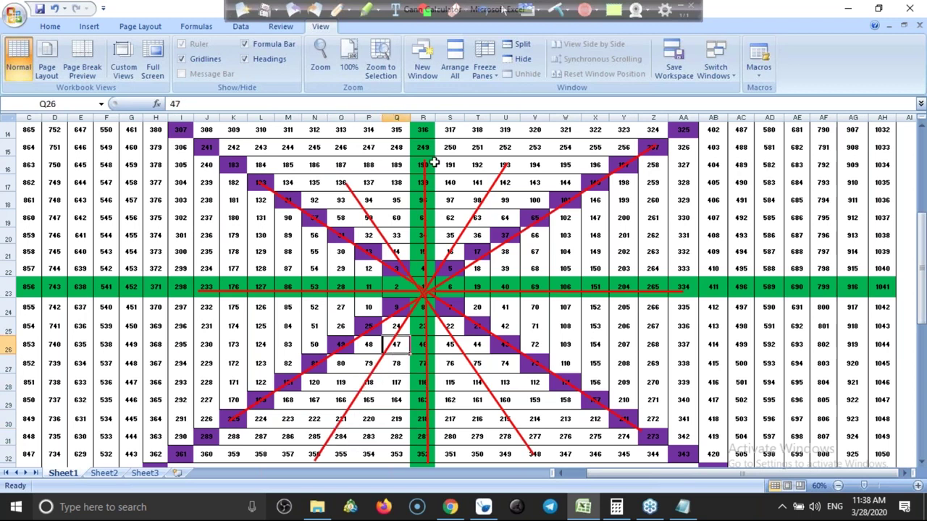
Switch to MetaTrader, add intermediate horizontal lines at about 285.09 and 276.85 to the BPCL# chart, and clear the red annotation lines
{"action": "left_click", "coordinate": [485, 508]}
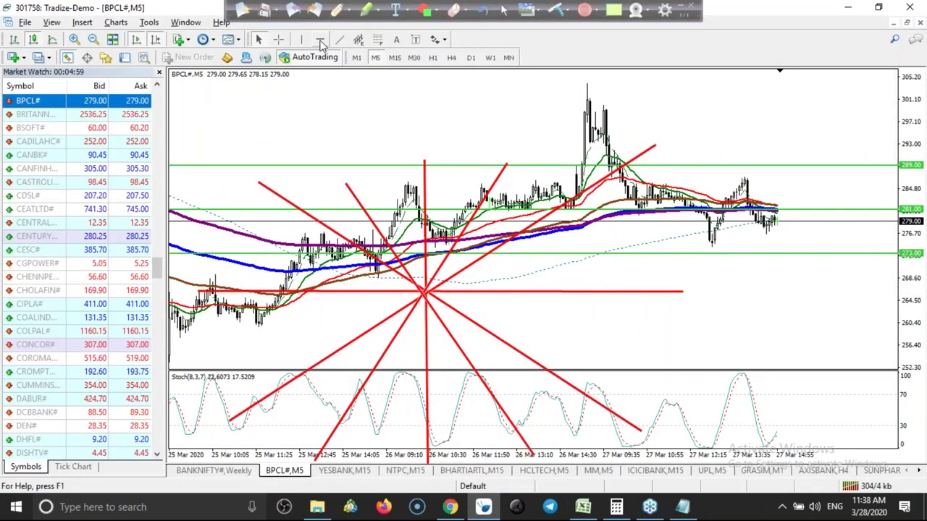
{"action": "mouse_move", "coordinate": [406, 192]}
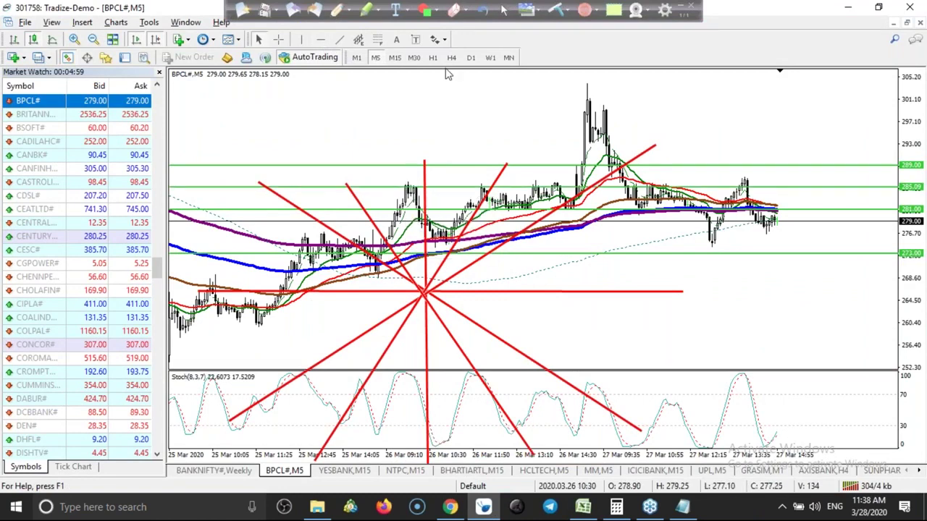
{"action": "left_click", "coordinate": [555, 13]}
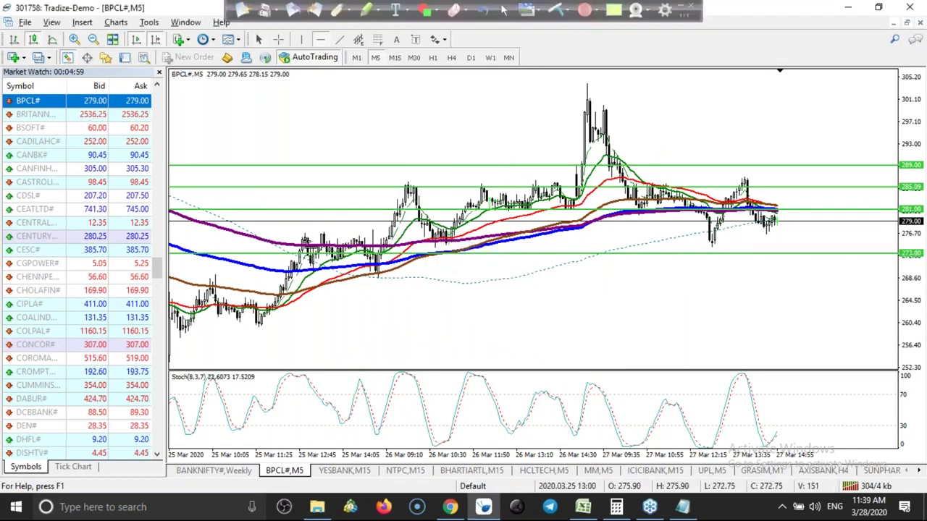
{"action": "left_click", "coordinate": [305, 238]}
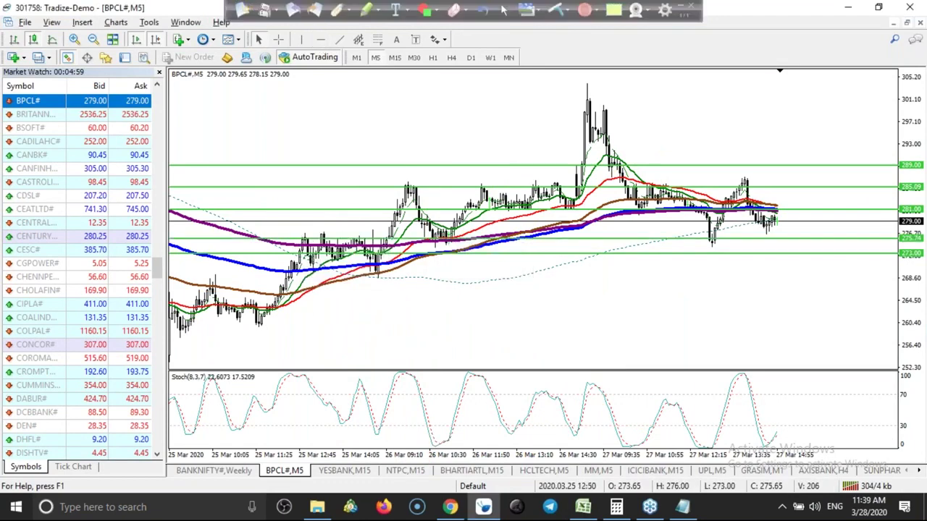
{"action": "left_click_drag", "start_coordinate": [545, 241], "coordinate": [554, 239]}
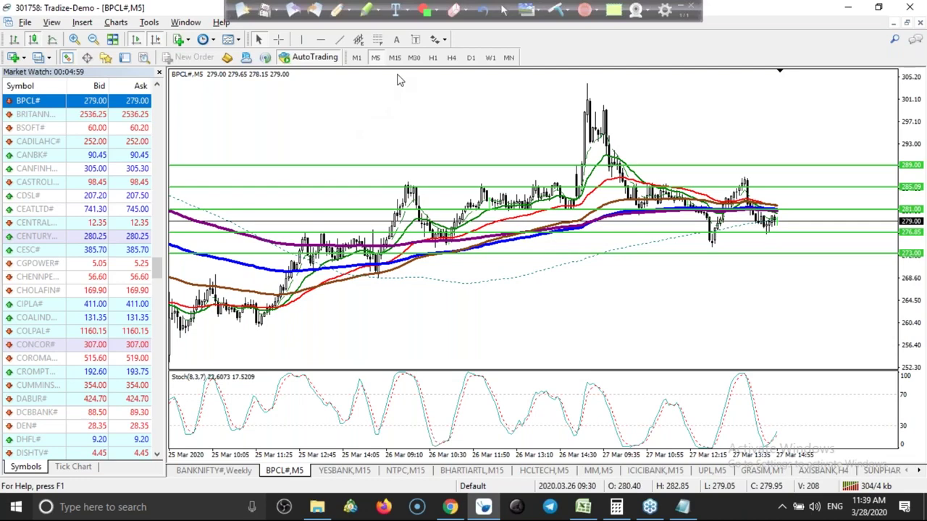
Examine how the BPCL# candles on the M5 chart behave around the plotted horizontal levels, back to 25 March, with the Market Watch hidden
{"action": "left_click", "coordinate": [73, 39]}
{"action": "left_click", "coordinate": [73, 40]}
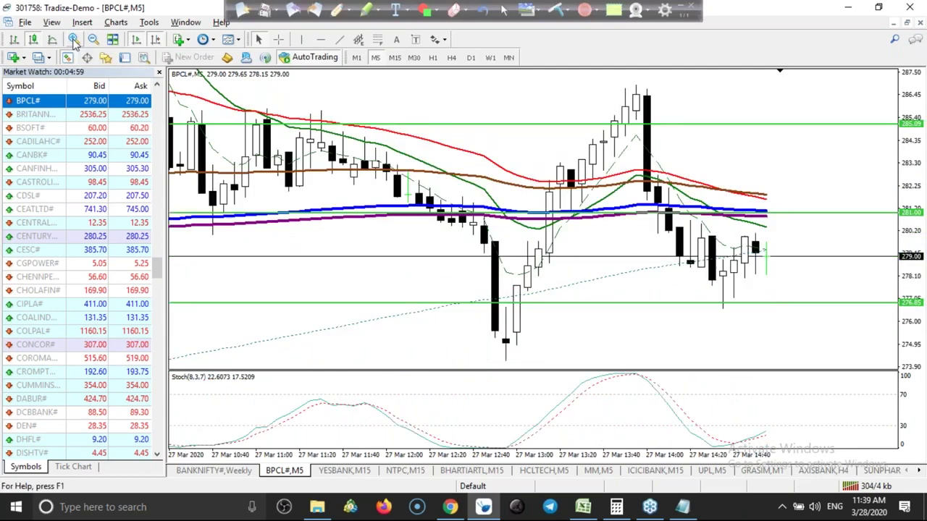
{"action": "left_click", "coordinate": [158, 74]}
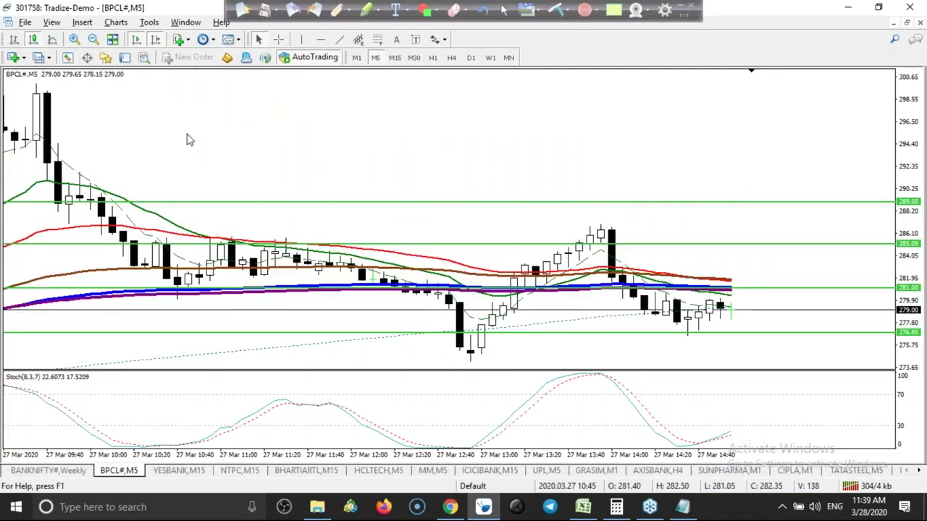
{"action": "scroll", "coordinate": [187, 140], "scroll_direction": "left", "scroll_amount": 10}
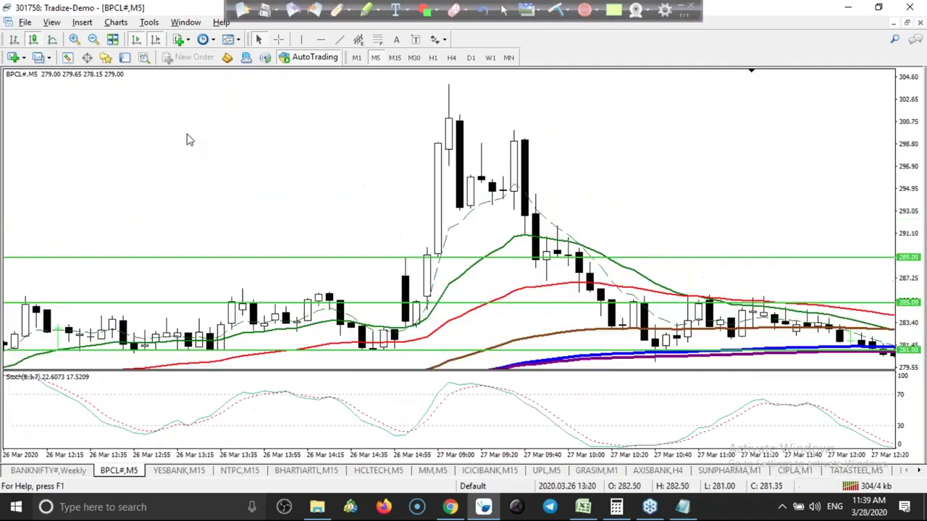
{"action": "scroll", "coordinate": [187, 140], "scroll_direction": "left", "scroll_amount": 10}
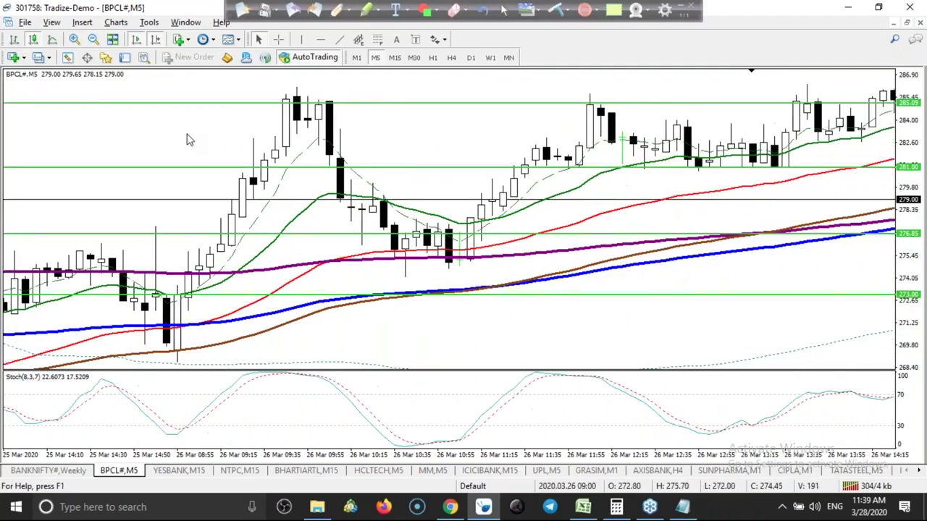
{"action": "scroll", "coordinate": [187, 140], "scroll_direction": "right", "scroll_amount": 10}
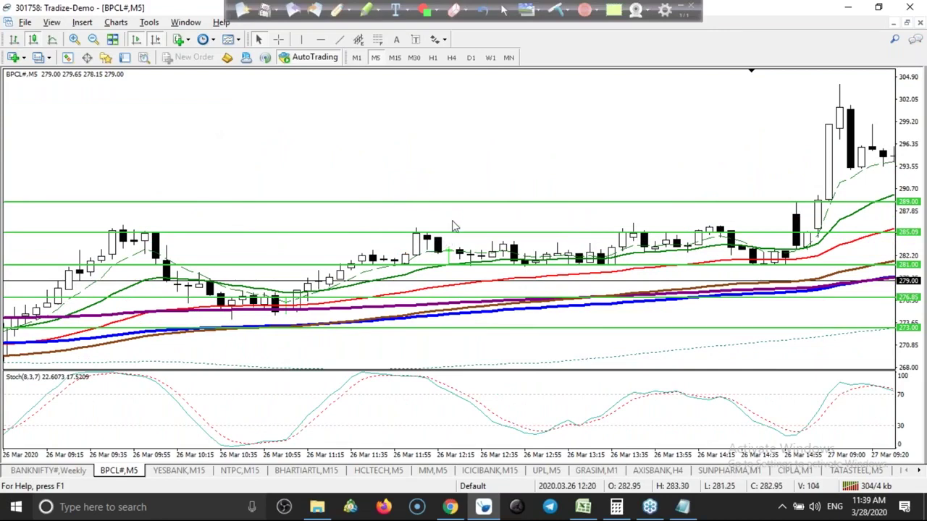
{"action": "left_click", "coordinate": [556, 14]}
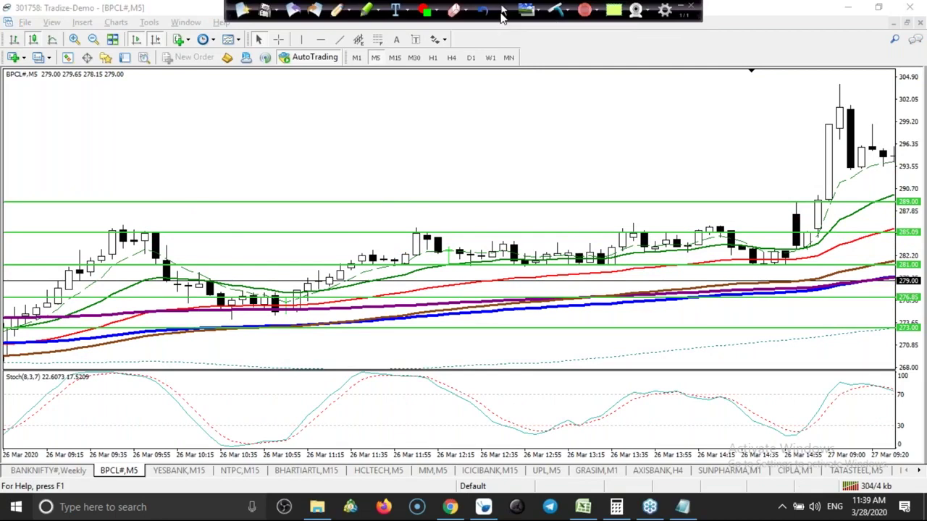
{"action": "left_click", "coordinate": [93, 40]}
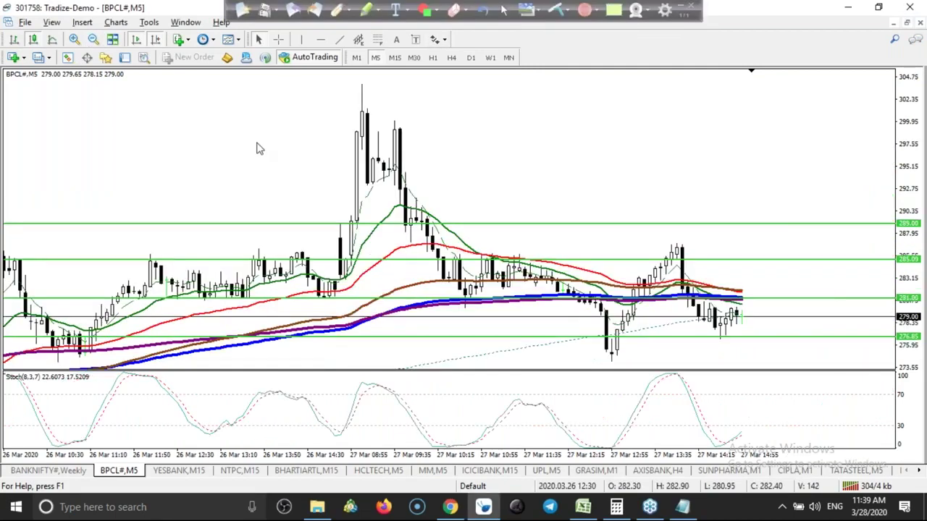
Delete all horizontal level lines from the BPCL# chart and set its timeframe to M30
{"action": "left_click", "coordinate": [452, 58]}
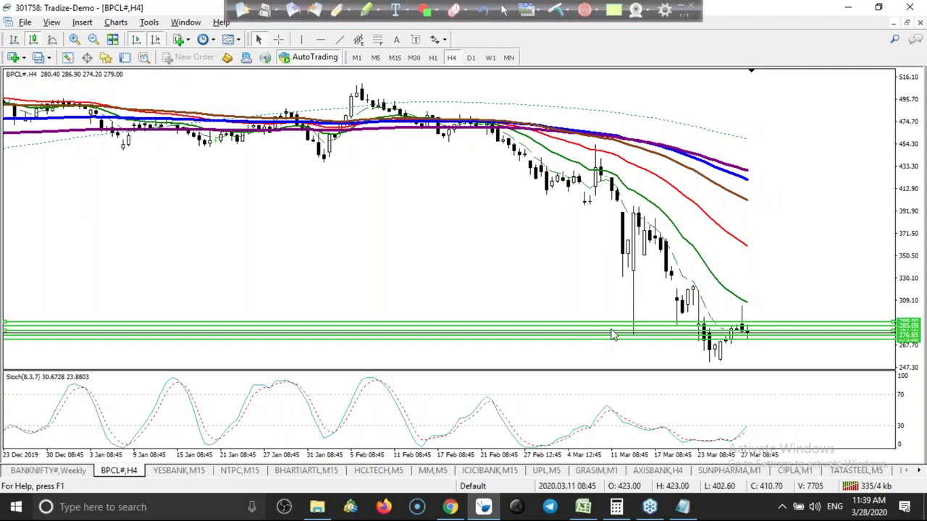
{"action": "key", "text": "Delete"}
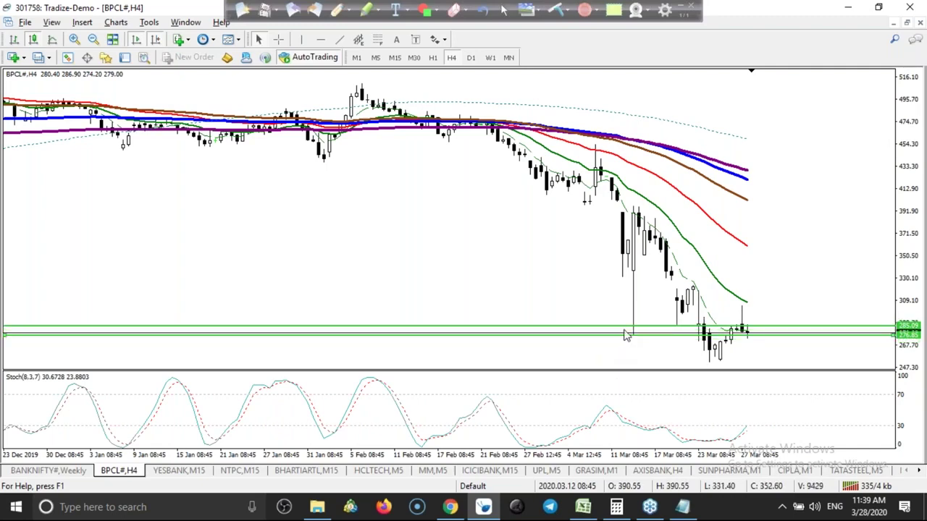
{"action": "key", "text": "Delete"}
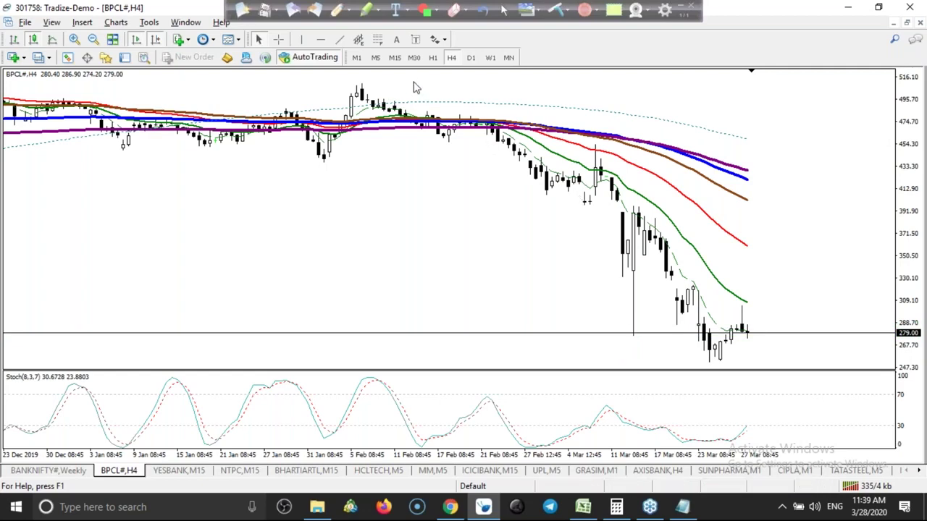
{"action": "left_click", "coordinate": [395, 58]}
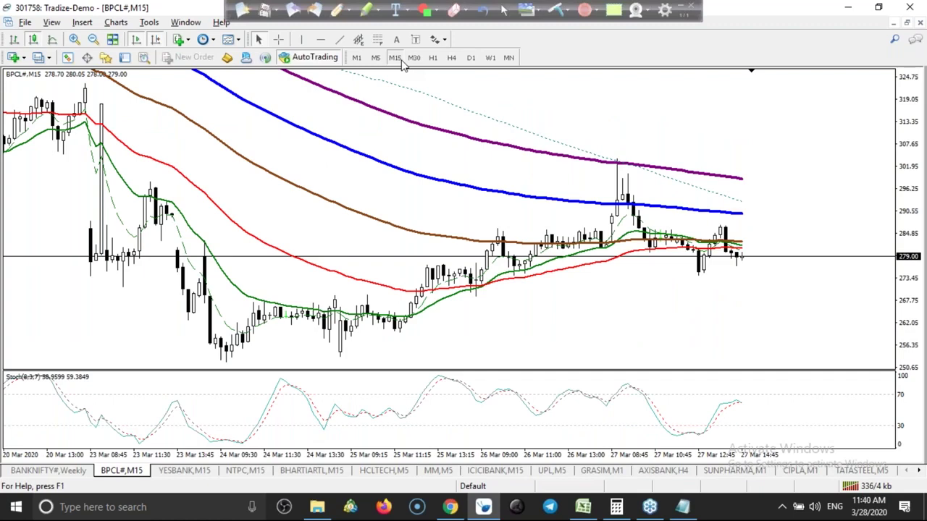
{"action": "left_click", "coordinate": [413, 64]}
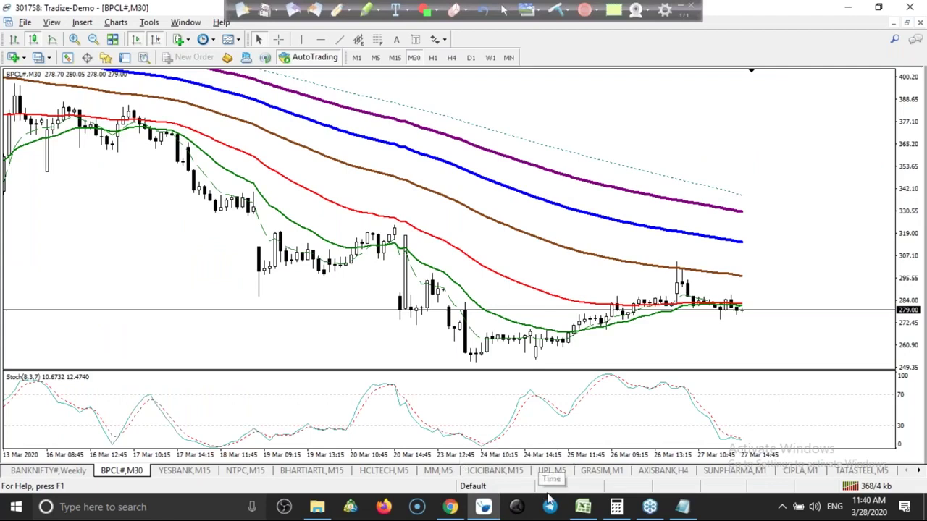
Show the Market Watch again, find TATASTEEL# in its symbol list and load it into the M30 chart
{"action": "mouse_move", "coordinate": [648, 510]}
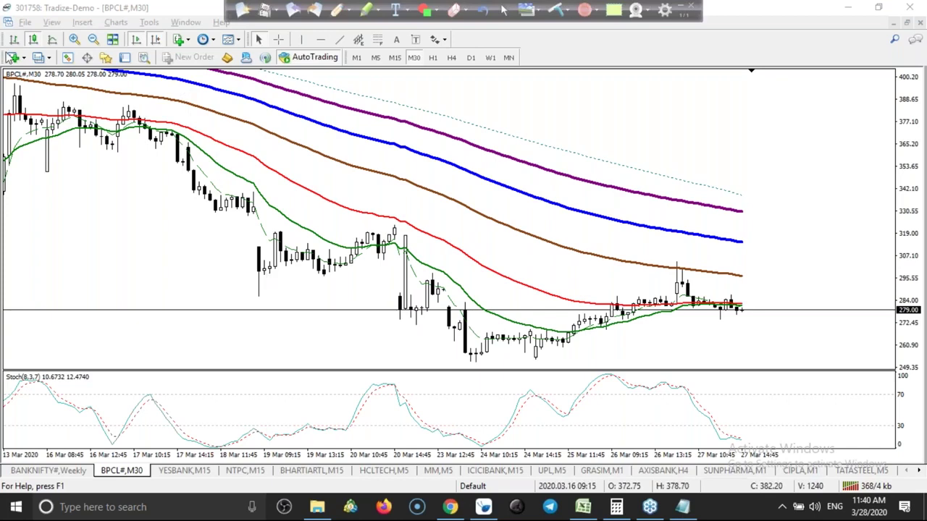
{"action": "left_click", "coordinate": [68, 58]}
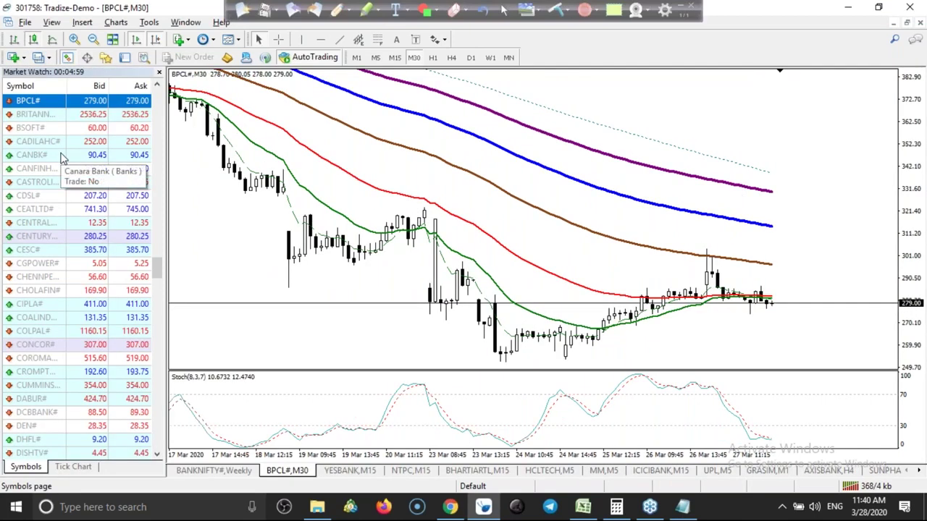
{"action": "left_click", "coordinate": [61, 155]}
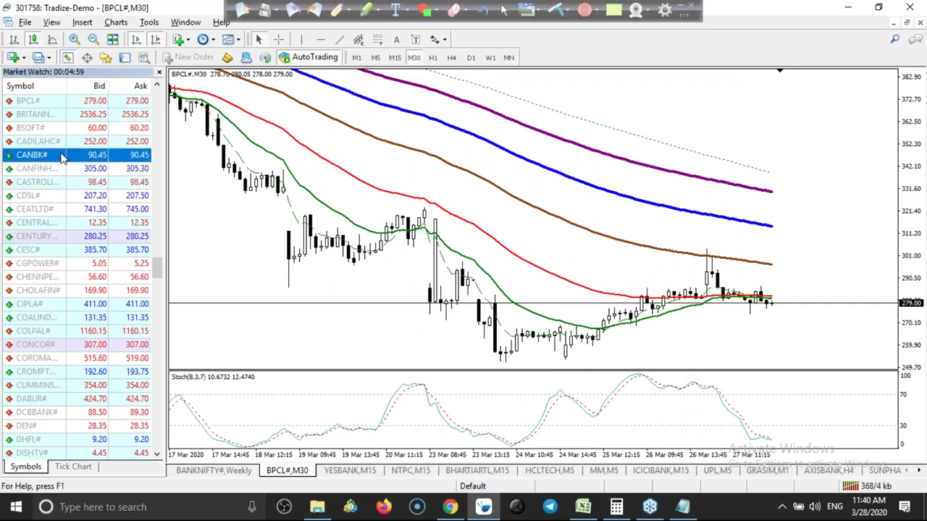
{"action": "key", "text": "t"}
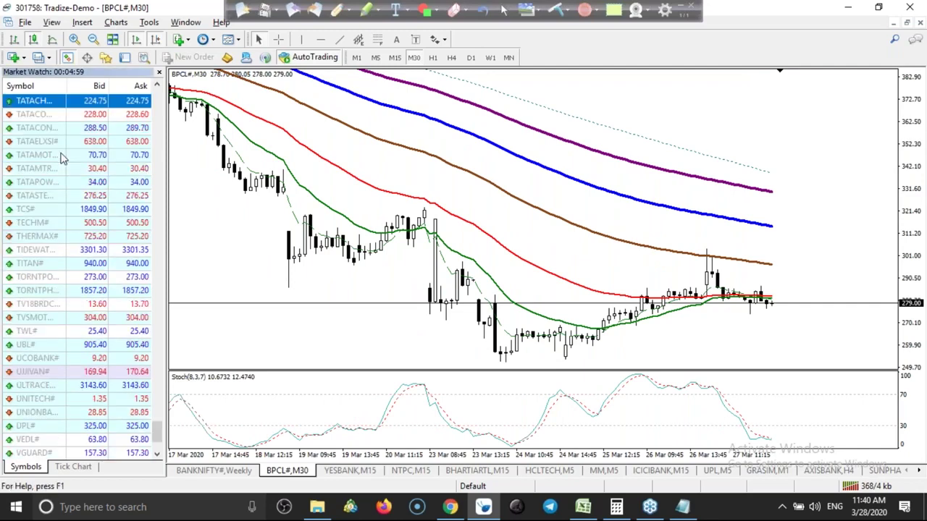
{"action": "key", "text": "Down"}
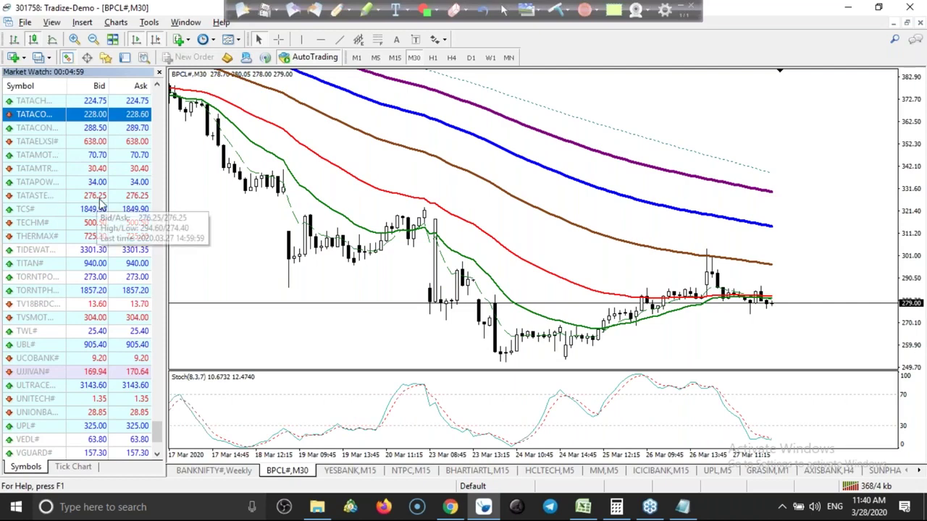
{"action": "left_click", "coordinate": [100, 200]}
{"action": "left_click_drag", "start_coordinate": [99, 202], "coordinate": [749, 208]}
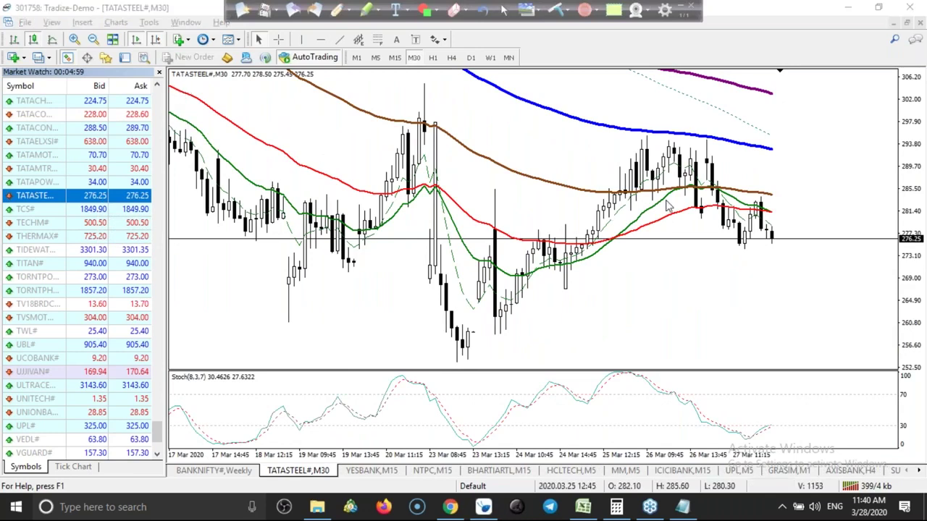
Restore the MetaTrader window from its maximised state and make it slightly narrower so the TATASTEEL# price scale is easy to reach
{"action": "left_click", "coordinate": [907, 274]}
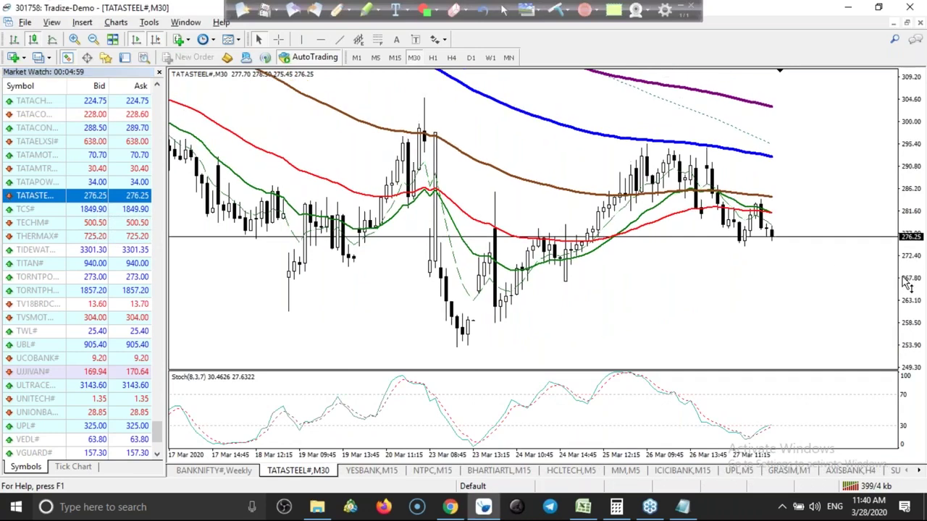
{"action": "left_click", "coordinate": [879, 13]}
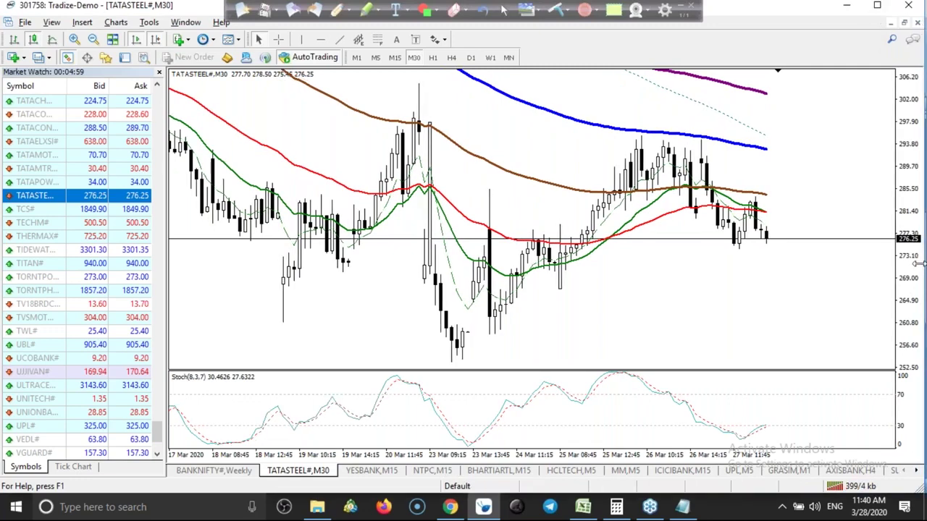
{"action": "mouse_move", "coordinate": [911, 265]}
{"action": "left_mouse_down"}
{"action": "mouse_move", "coordinate": [866, 267]}
{"action": "mouse_move", "coordinate": [901, 271]}
{"action": "left_mouse_up"}
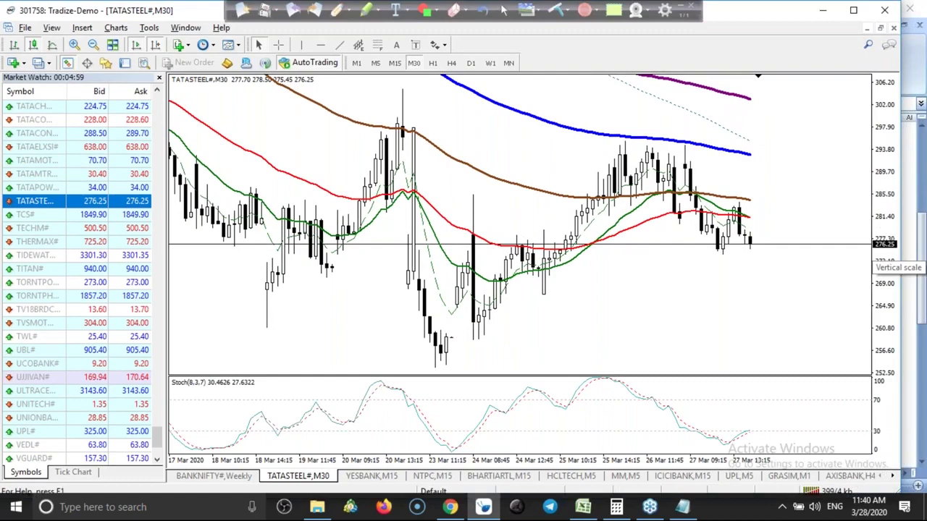
Switch to the Gann square in Excel and locate 276, the purple diagonal value 273 and the green axis value 281
{"action": "left_click", "coordinate": [593, 512]}
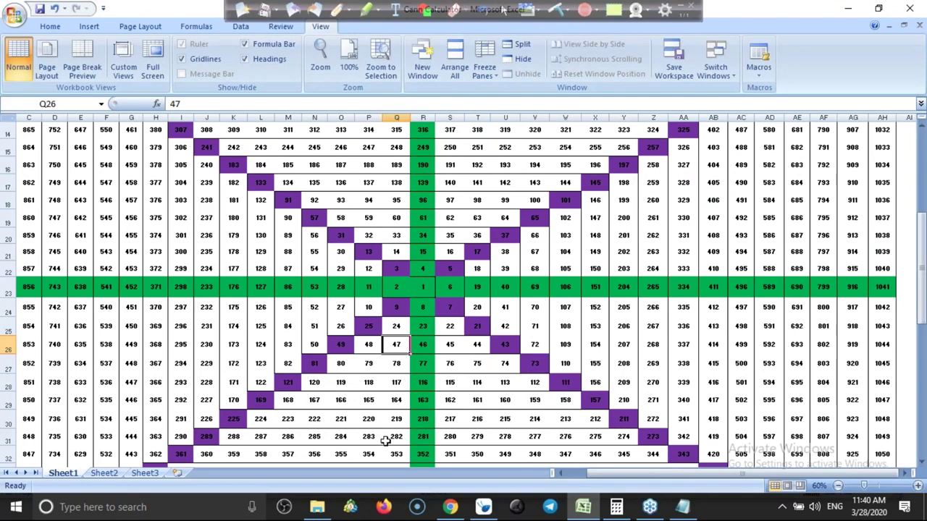
{"action": "left_click", "coordinate": [566, 438]}
{"action": "left_click", "coordinate": [653, 437]}
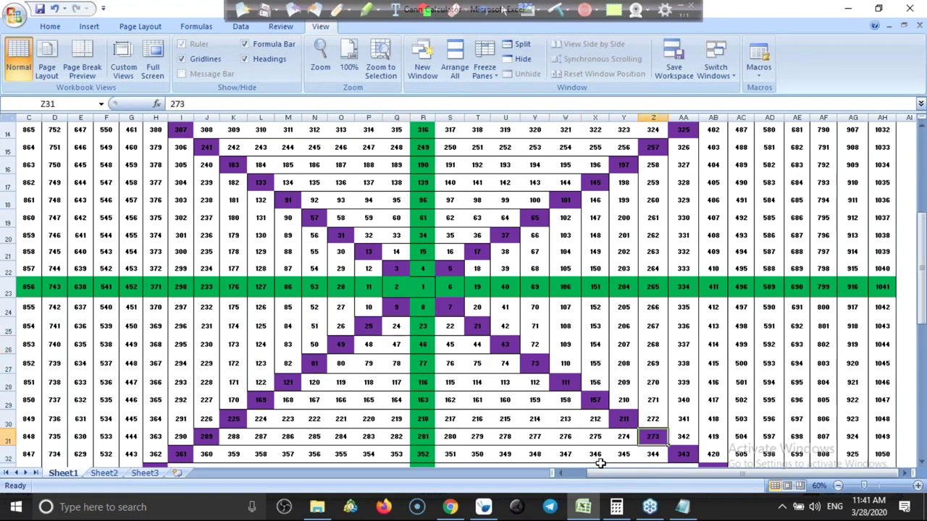
{"action": "left_click", "coordinate": [424, 437]}
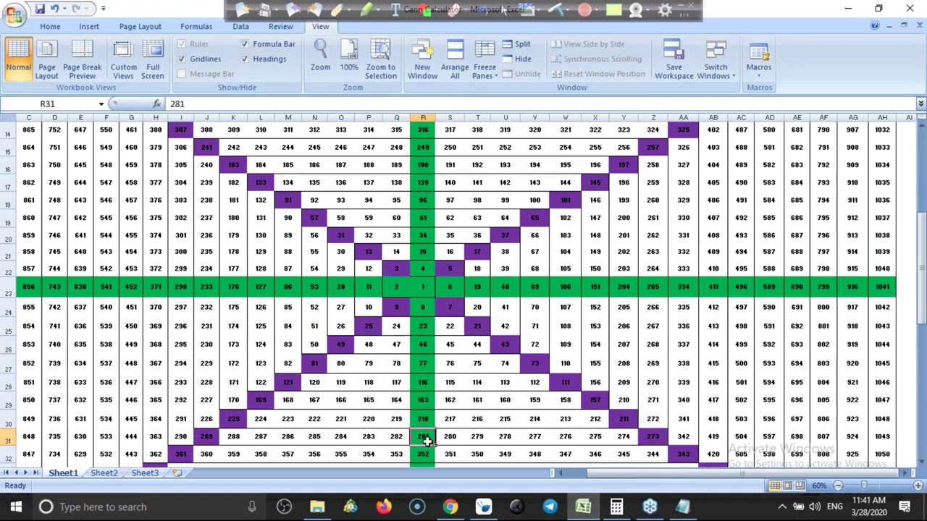
Switch to MetaTrader and add a horizontal line to the TATASTEEL# chart with its value set to 281
{"action": "key", "text": "alt+Tab"}
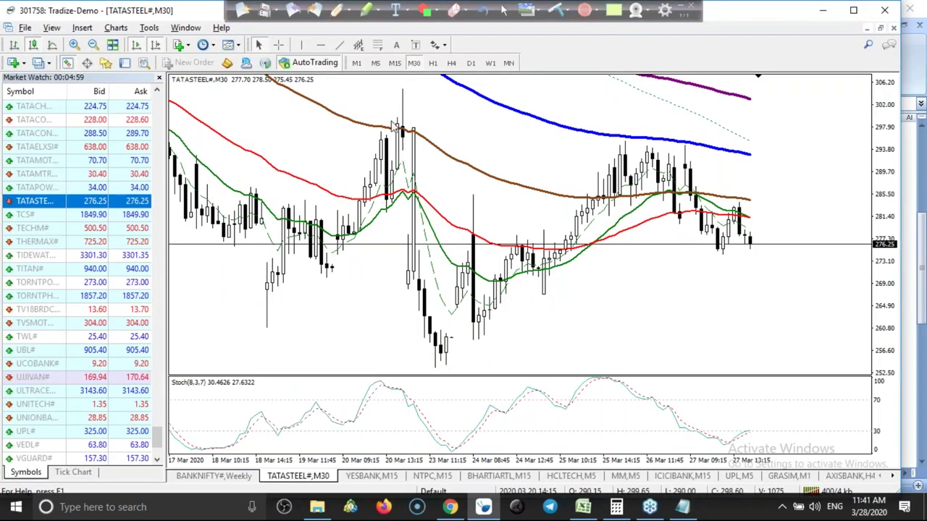
{"action": "left_click", "coordinate": [323, 45]}
{"action": "left_click", "coordinate": [397, 173]}
{"action": "right_click", "coordinate": [392, 174]}
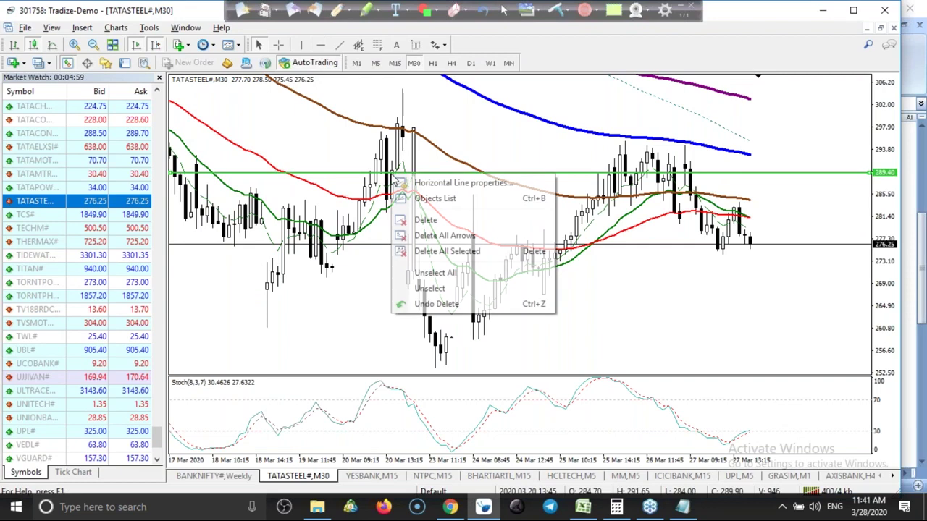
{"action": "left_click", "coordinate": [423, 186]}
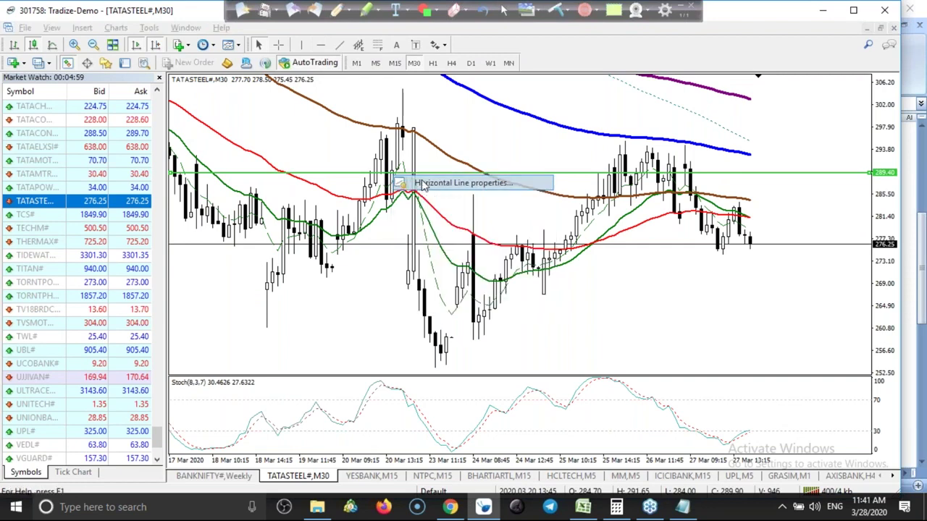
{"action": "type", "text": "281"}
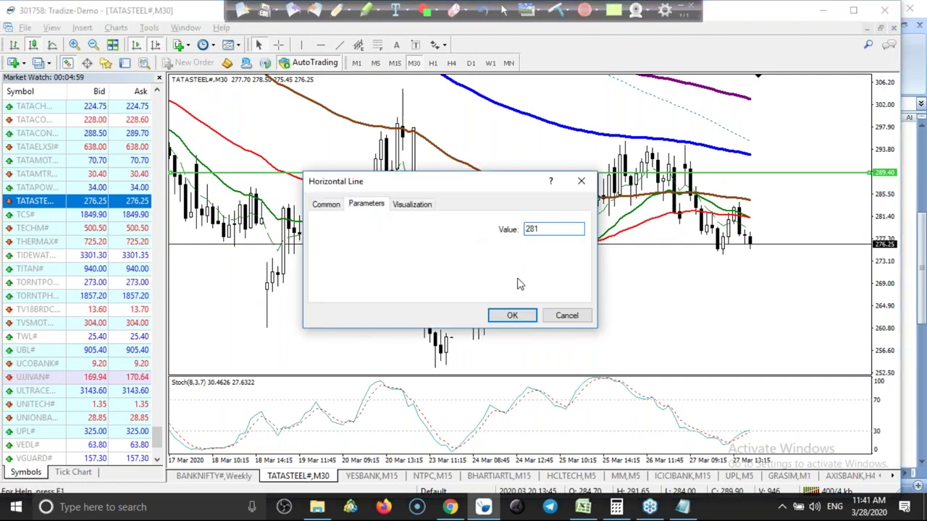
{"action": "left_click", "coordinate": [512, 316]}
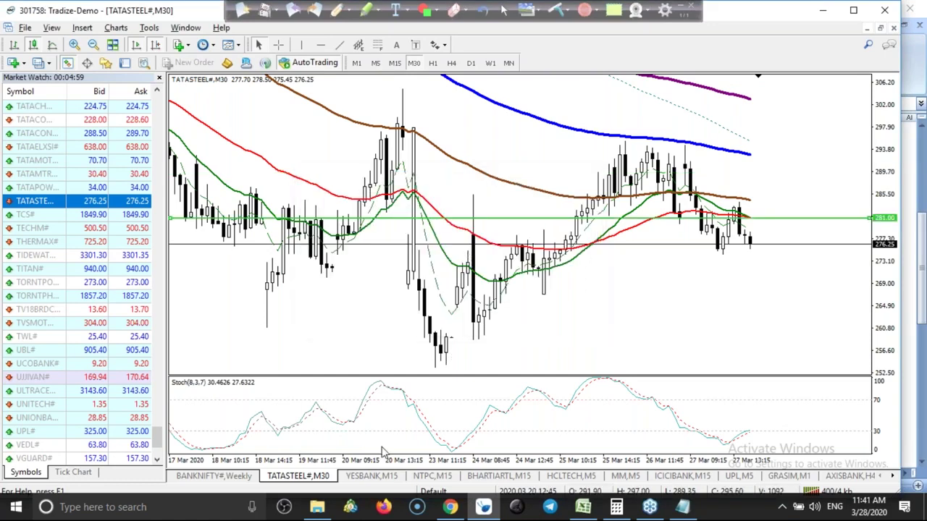
Check the Gann square once more, then add a second horizontal line at 273 to the TATASTEEL# chart and compress its price scale
{"action": "key", "text": "alt+Tab"}
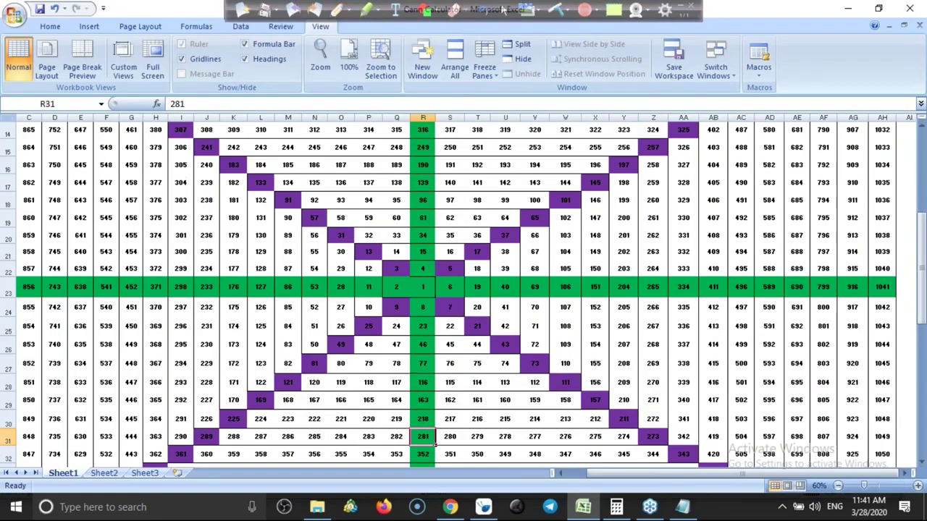
{"action": "key", "text": "alt+Tab"}
{"action": "left_click", "coordinate": [321, 45]}
{"action": "left_click", "coordinate": [333, 122]}
{"action": "right_click", "coordinate": [333, 122]}
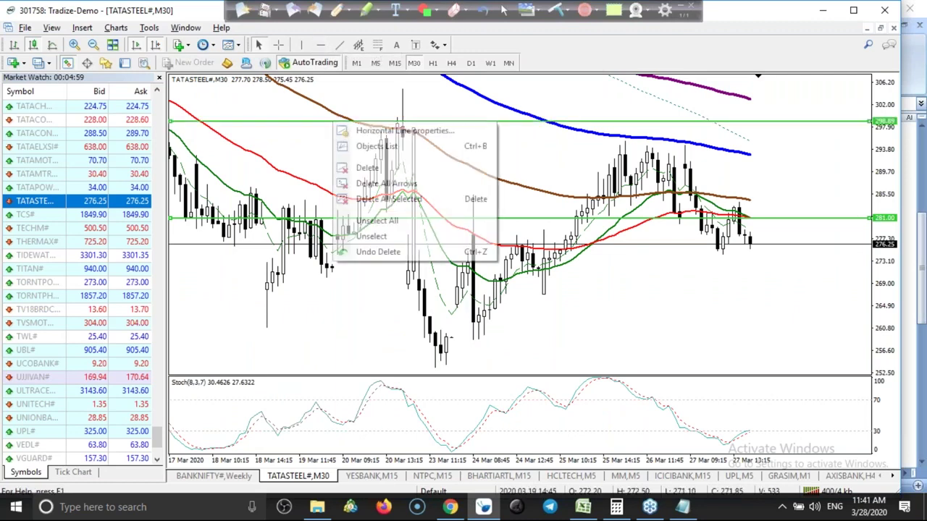
{"action": "left_click", "coordinate": [351, 131]}
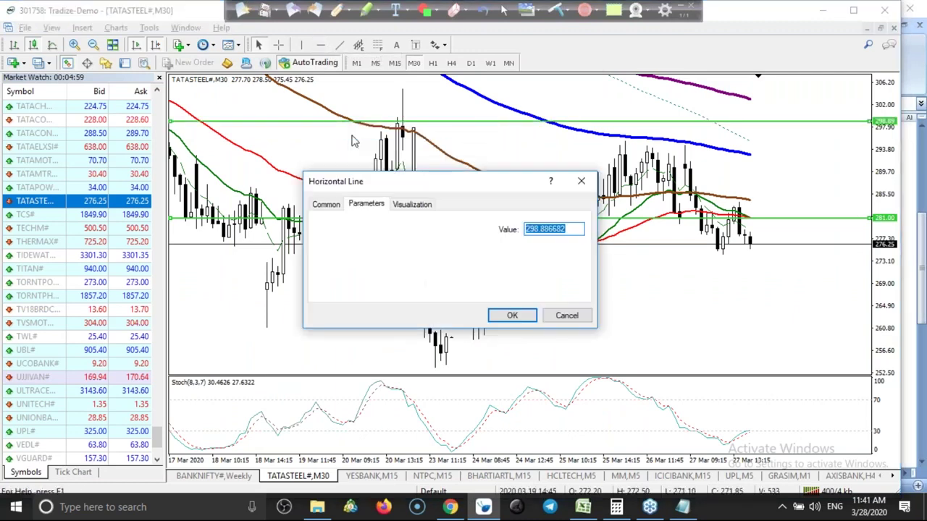
{"action": "type", "text": "273"}
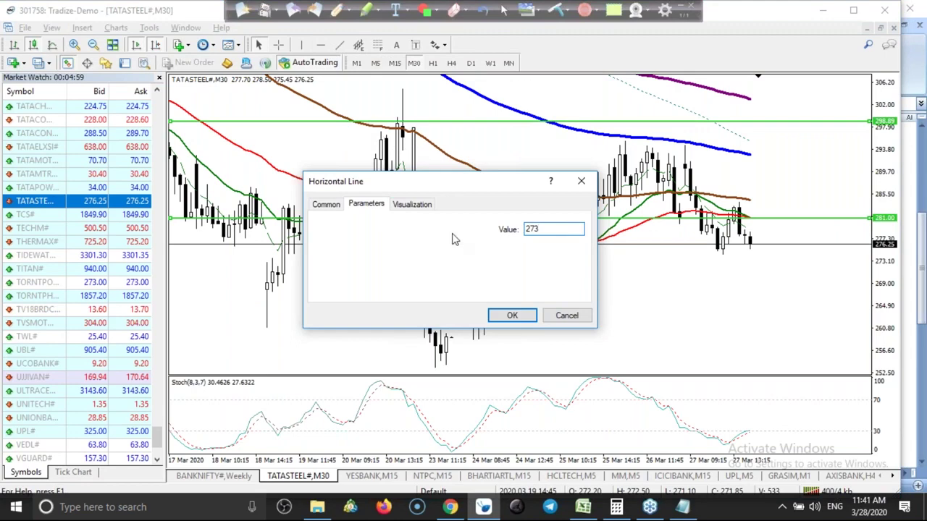
{"action": "left_click", "coordinate": [507, 316]}
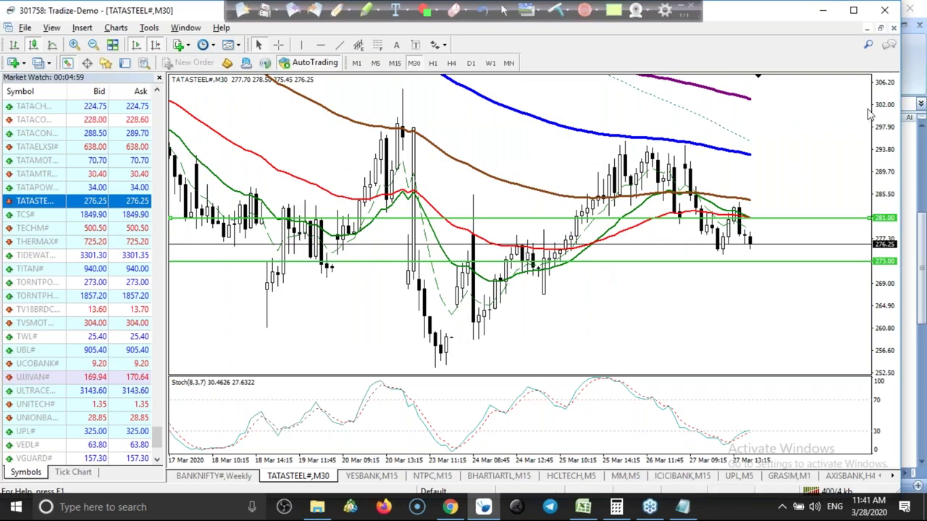
{"action": "left_click_drag", "start_coordinate": [882, 102], "coordinate": [882, 192]}
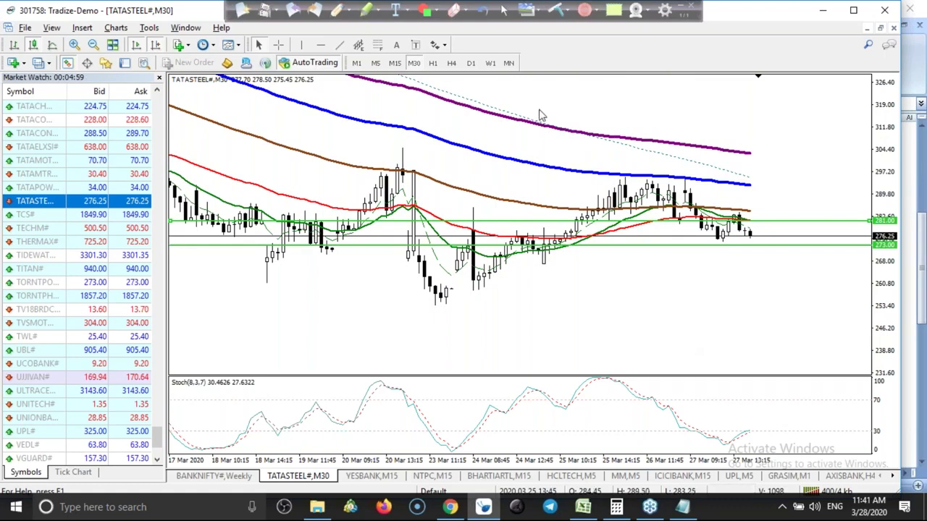
Draw a red downward arrow beside the falling moving averages on the TATASTEEL# chart with the annotation pen and clear it again
{"action": "left_click", "coordinate": [337, 11]}
{"action": "mouse_move", "coordinate": [416, 109]}
{"action": "left_mouse_down"}
{"action": "mouse_move", "coordinate": [492, 162]}
{"action": "mouse_move", "coordinate": [517, 138]}
{"action": "left_mouse_up"}
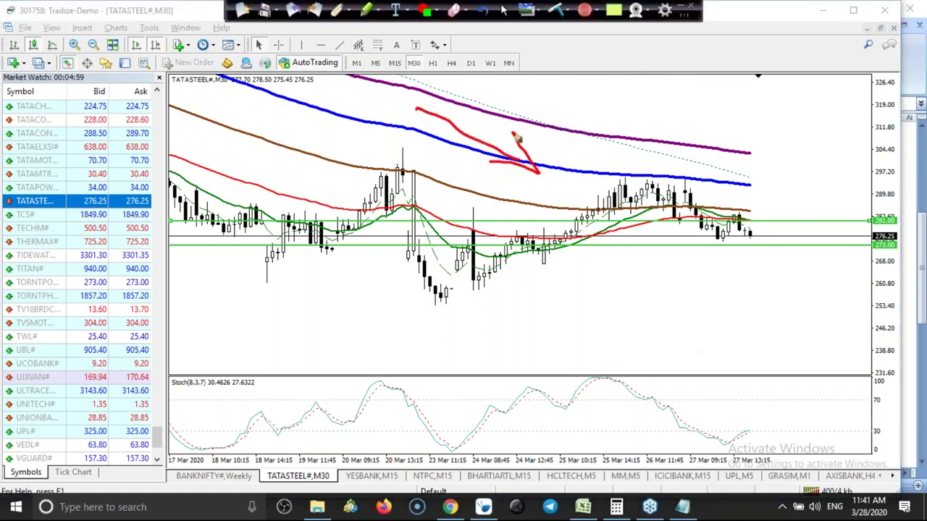
{"action": "left_click", "coordinate": [556, 8]}
{"action": "key", "text": "Escape"}
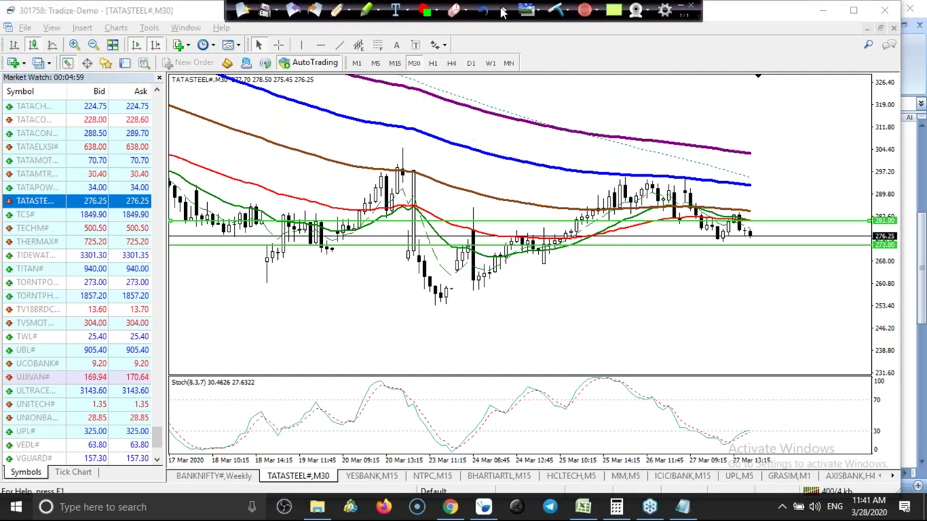
Set the TATASTEEL# chart to M15, close the Market Watch, and zoom out with a stretched price scale to show more candles
{"action": "left_click", "coordinate": [394, 63]}
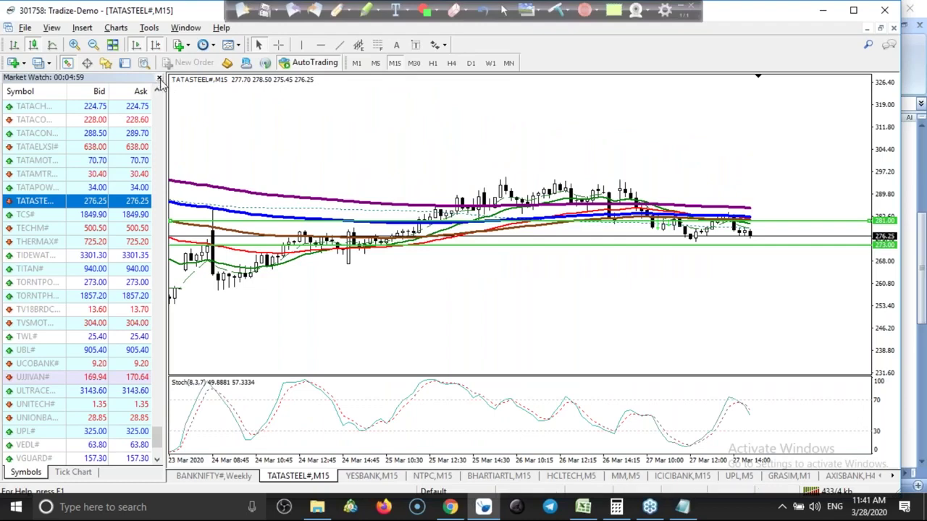
{"action": "left_click", "coordinate": [160, 79]}
{"action": "left_click", "coordinate": [93, 44]}
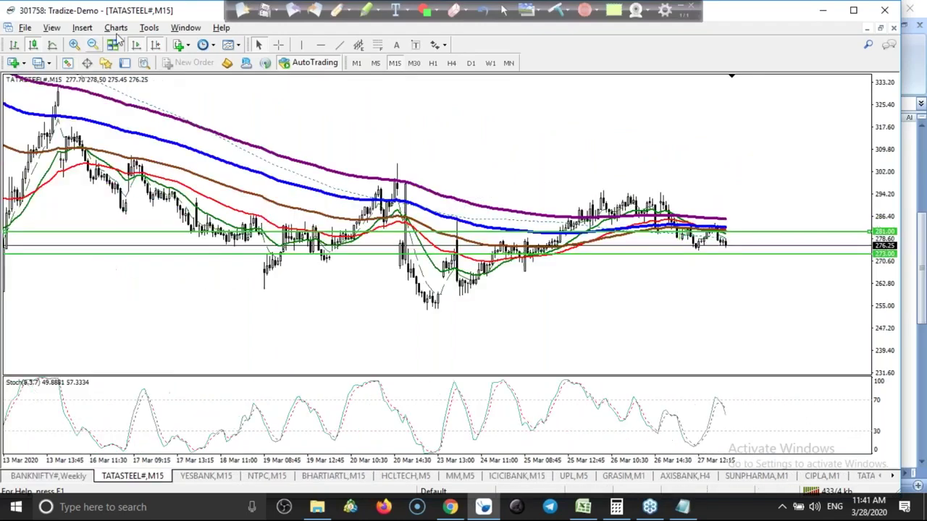
{"action": "mouse_move", "coordinate": [885, 144]}
{"action": "left_mouse_down"}
{"action": "mouse_move", "coordinate": [888, 122]}
{"action": "mouse_move", "coordinate": [887, 136]}
{"action": "left_mouse_up"}
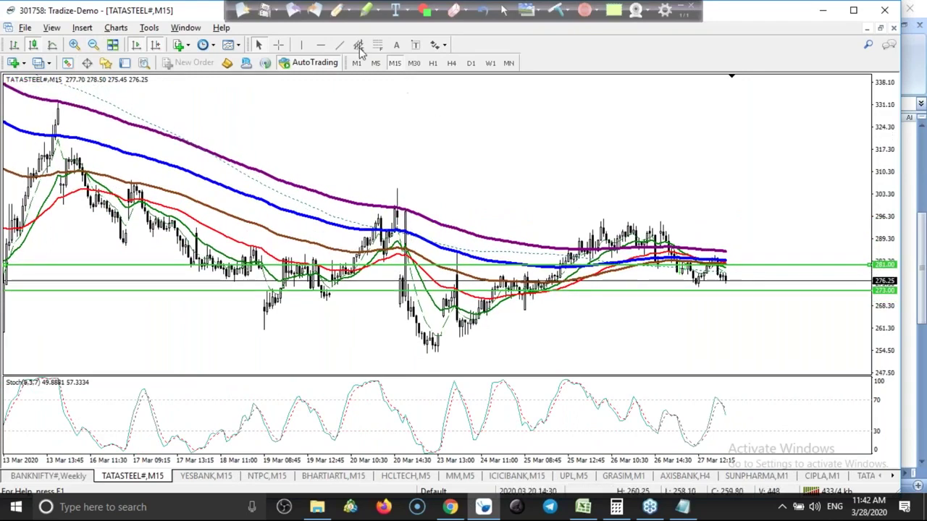
Draw red annotation arrows from the last candle down to just below the 273 line and leave drawing mode
{"action": "left_click", "coordinate": [337, 11]}
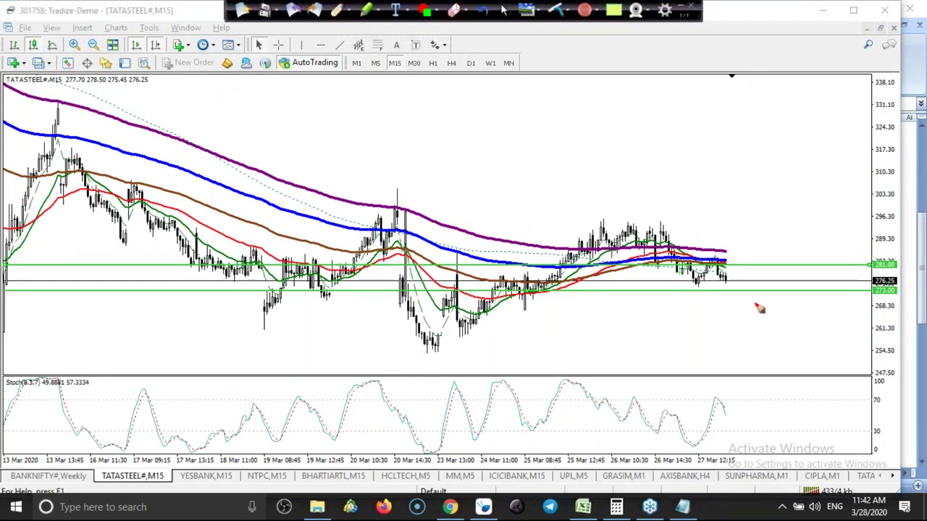
{"action": "mouse_move", "coordinate": [727, 282]}
{"action": "left_mouse_down"}
{"action": "mouse_move", "coordinate": [730, 299]}
{"action": "mouse_move", "coordinate": [787, 301]}
{"action": "mouse_move", "coordinate": [750, 308]}
{"action": "mouse_move", "coordinate": [786, 304]}
{"action": "left_mouse_up"}
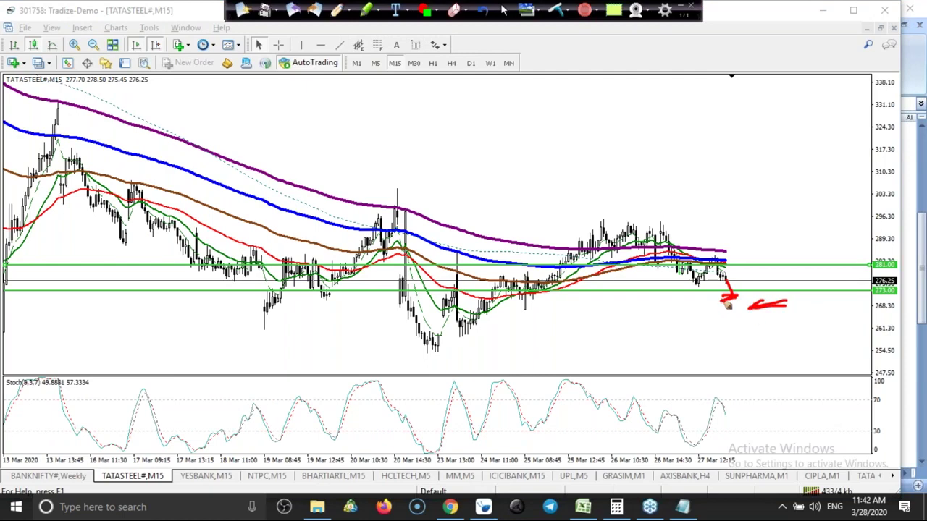
{"action": "mouse_move", "coordinate": [738, 297]}
{"action": "left_mouse_down"}
{"action": "mouse_move", "coordinate": [754, 299]}
{"action": "mouse_move", "coordinate": [730, 306]}
{"action": "left_mouse_up"}
{"action": "left_click", "coordinate": [505, 12]}
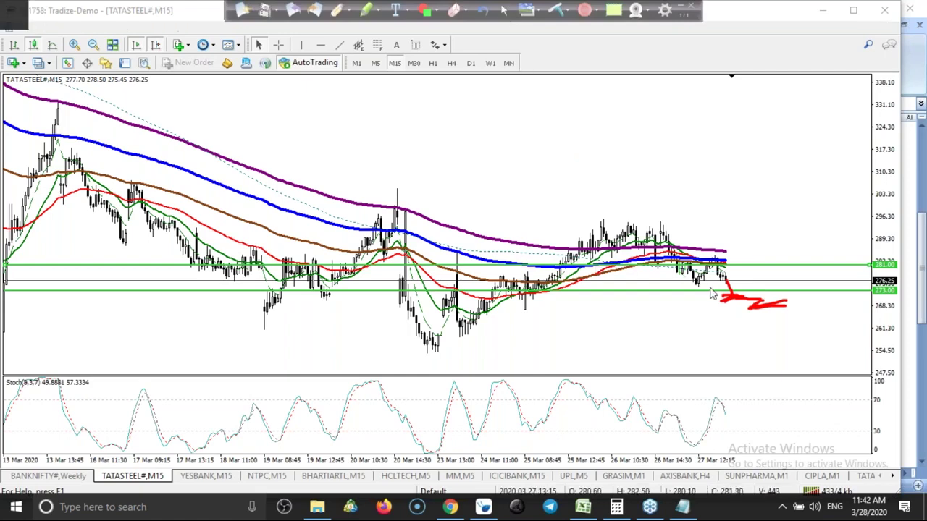
Locate the green axis value 265 in the Excel Gann square and add a horizontal line at 265 to the TATASTEEL# chart in MetaTrader
{"action": "key", "text": "alt+Tab"}
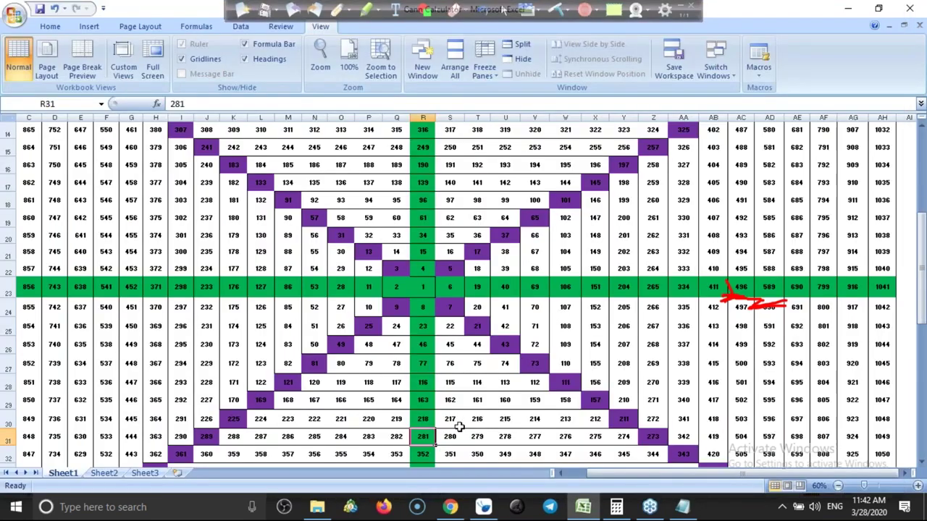
{"action": "left_click", "coordinate": [654, 292]}
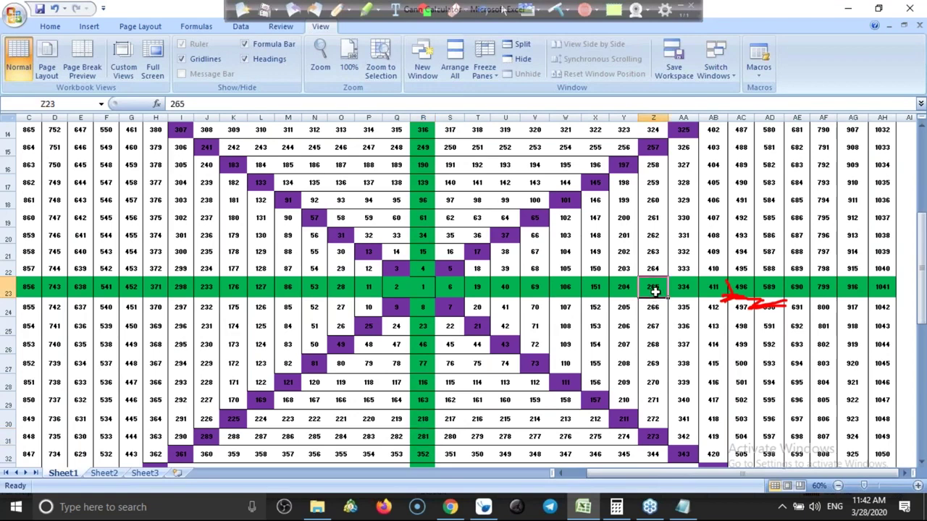
{"action": "key", "text": "alt+Tab"}
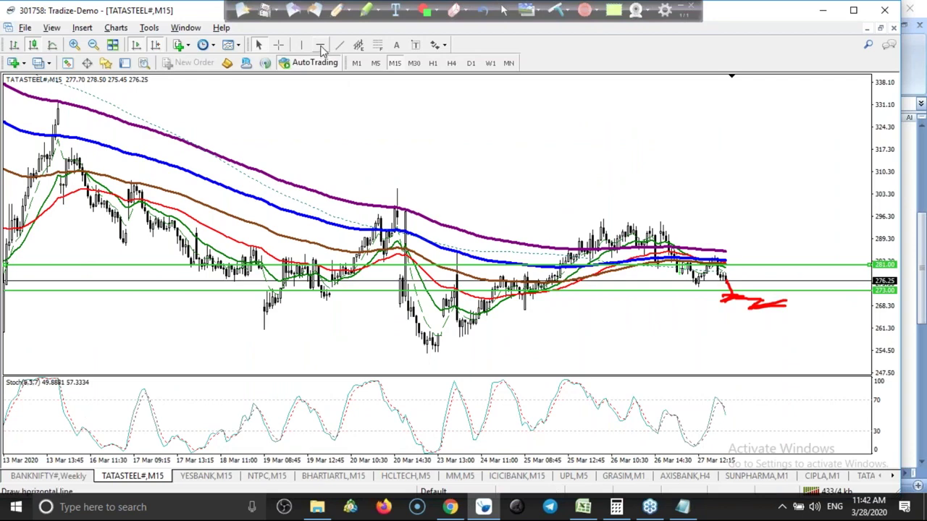
{"action": "left_click", "coordinate": [393, 132]}
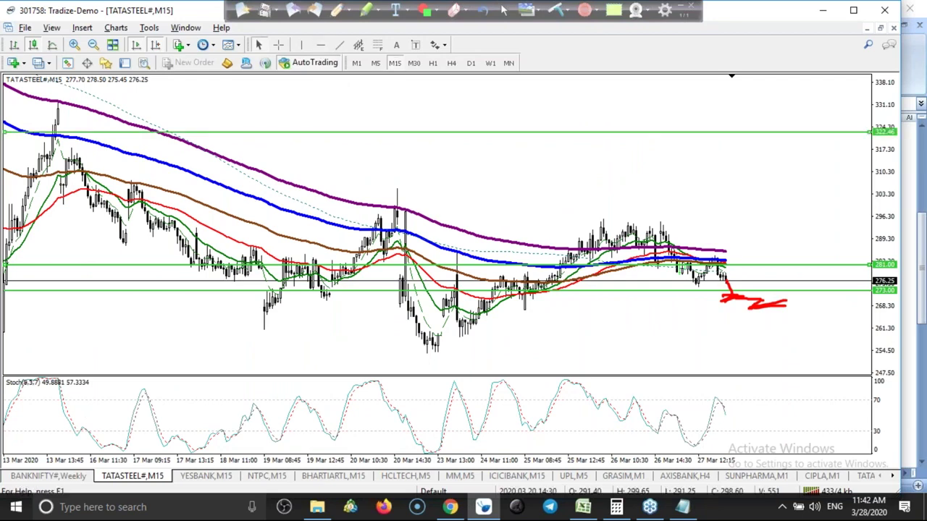
{"action": "right_click", "coordinate": [395, 131]}
{"action": "left_click", "coordinate": [416, 139]}
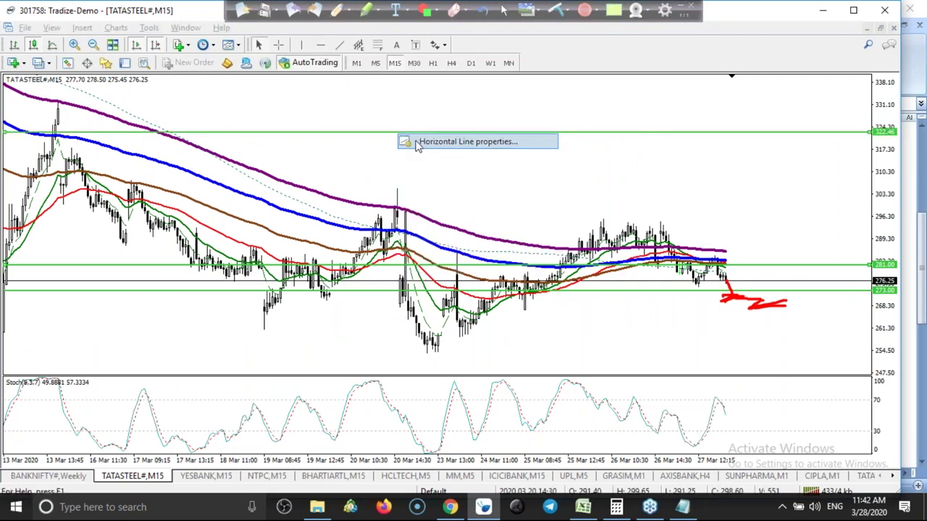
{"action": "type", "text": "265"}
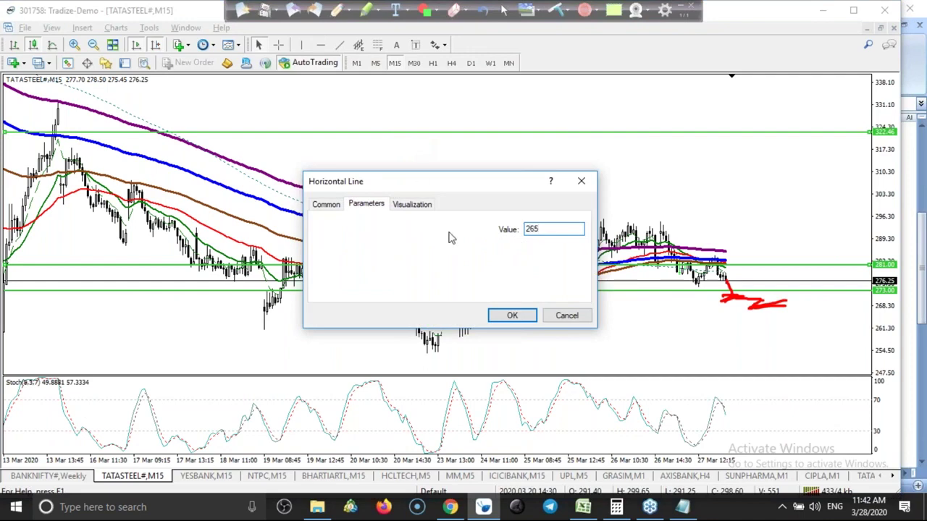
{"action": "left_click", "coordinate": [527, 316]}
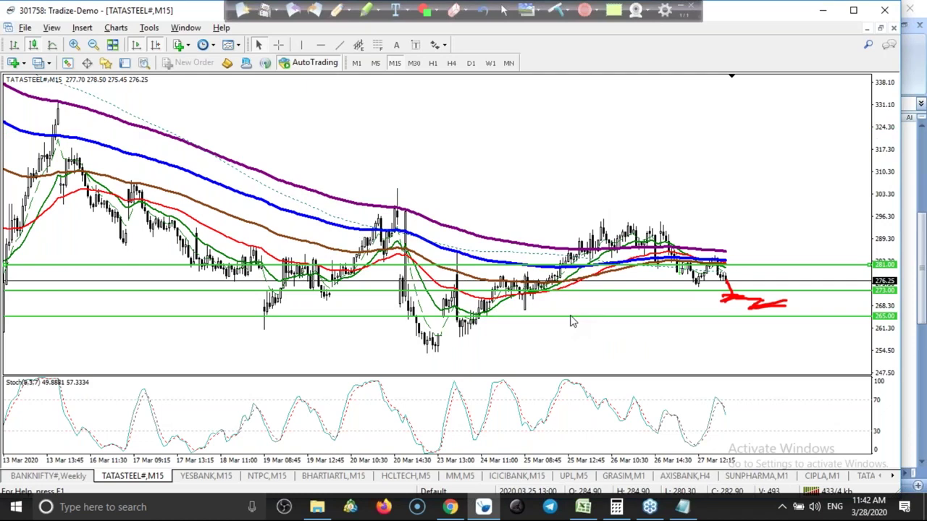
Mark the range between the 273 and 265 lines in red, switch to Excel and clear the annotations
{"action": "left_click", "coordinate": [502, 12]}
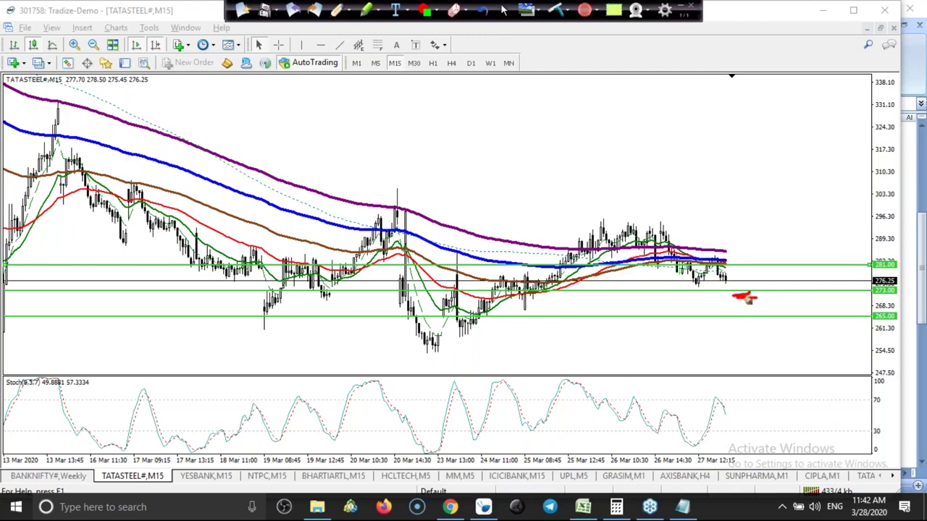
{"action": "mouse_move", "coordinate": [746, 301]}
{"action": "left_mouse_down"}
{"action": "mouse_move", "coordinate": [724, 299]}
{"action": "mouse_move", "coordinate": [737, 299]}
{"action": "mouse_move", "coordinate": [742, 329]}
{"action": "mouse_move", "coordinate": [757, 317]}
{"action": "left_mouse_up"}
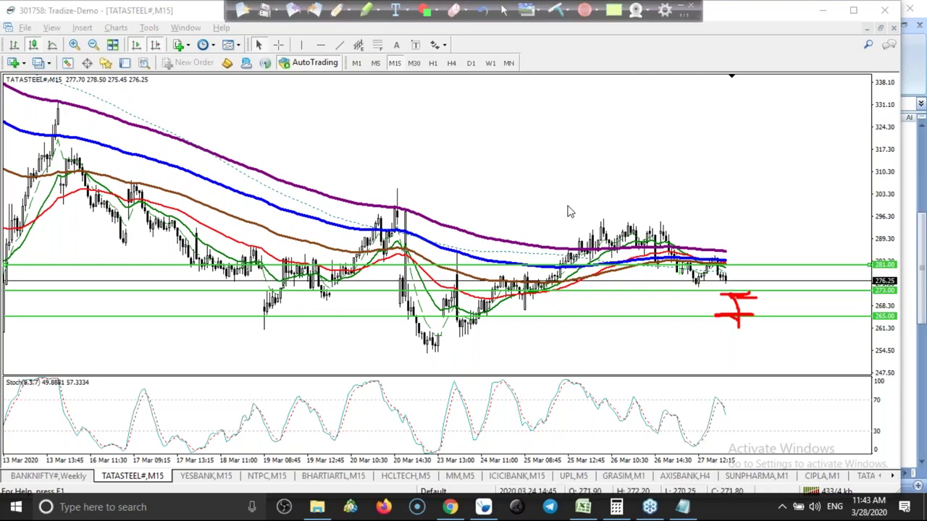
{"action": "left_click", "coordinate": [584, 509]}
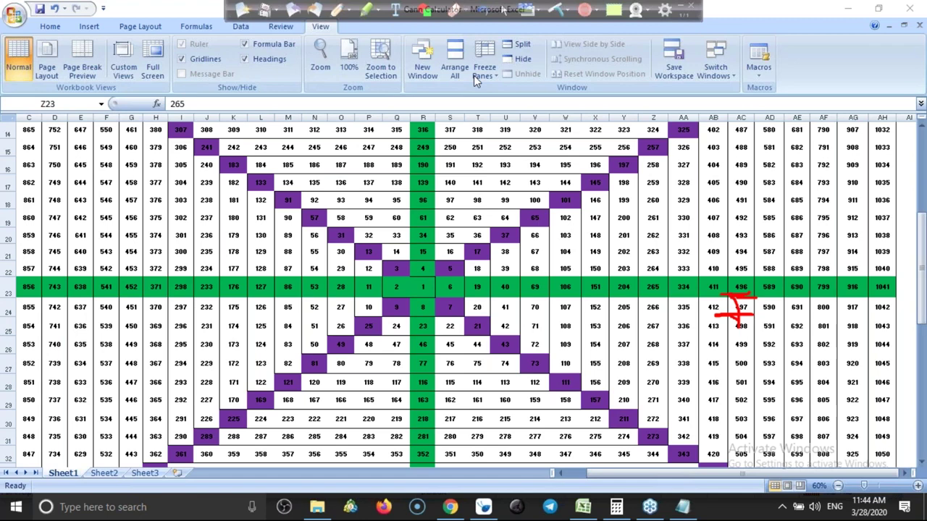
{"action": "left_click", "coordinate": [556, 10]}
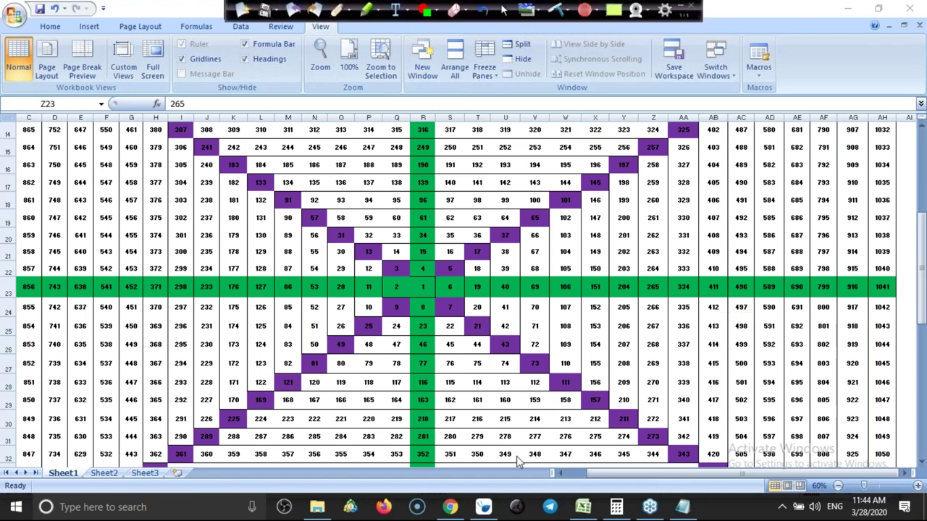
Switch to the online GANN Calculator in Chrome, clear the current market price and highlight the square's centre value 1
{"action": "left_click", "coordinate": [457, 508]}
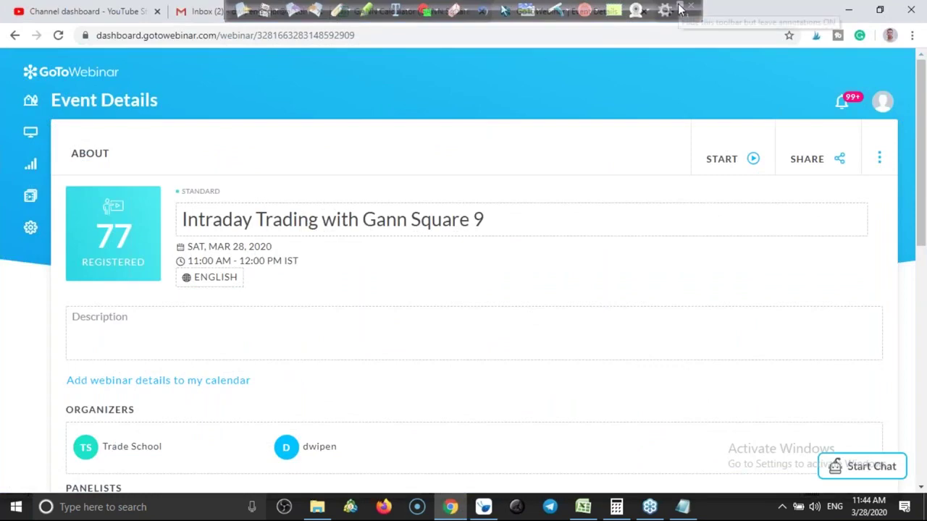
{"action": "left_click", "coordinate": [410, 9]}
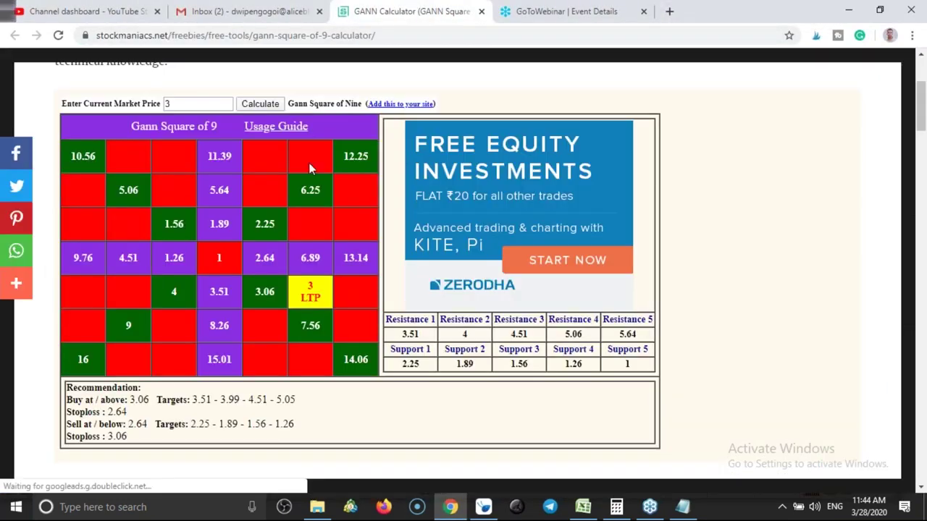
{"action": "left_click", "coordinate": [176, 106]}
{"action": "key", "text": "BackSpace"}
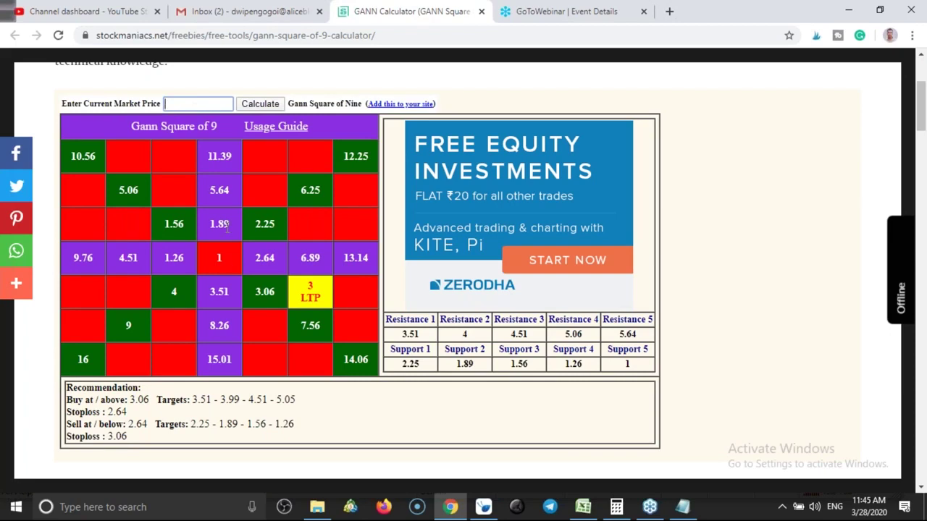
{"action": "double_click", "coordinate": [221, 261]}
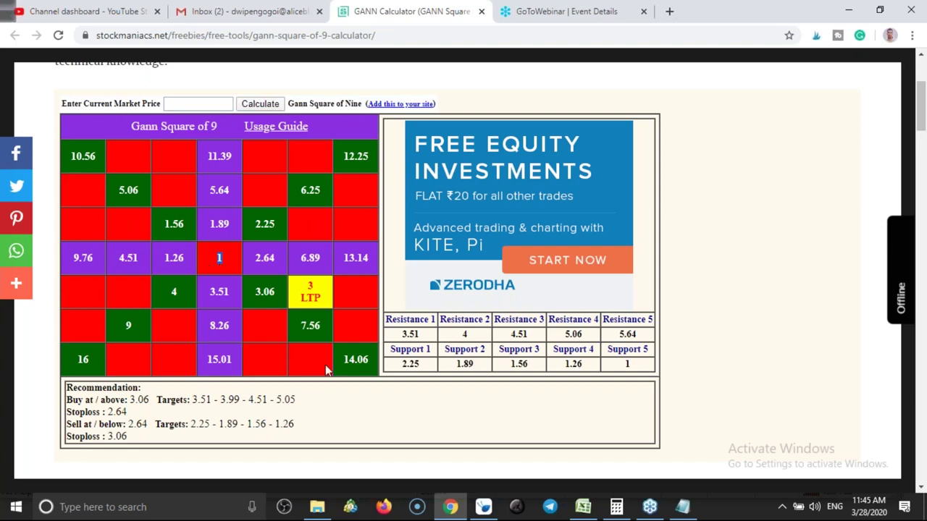
Switch to the Excel Gann square and trace the spiral's start through cells 1, 2, 3 and 4, returning to 1
{"action": "left_click", "coordinate": [592, 512]}
{"action": "left_click", "coordinate": [422, 290]}
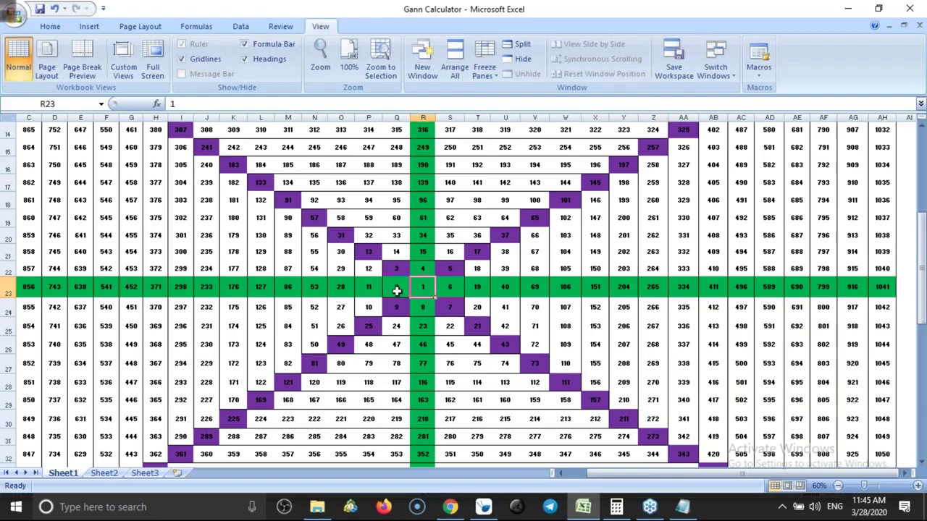
{"action": "left_click", "coordinate": [397, 290]}
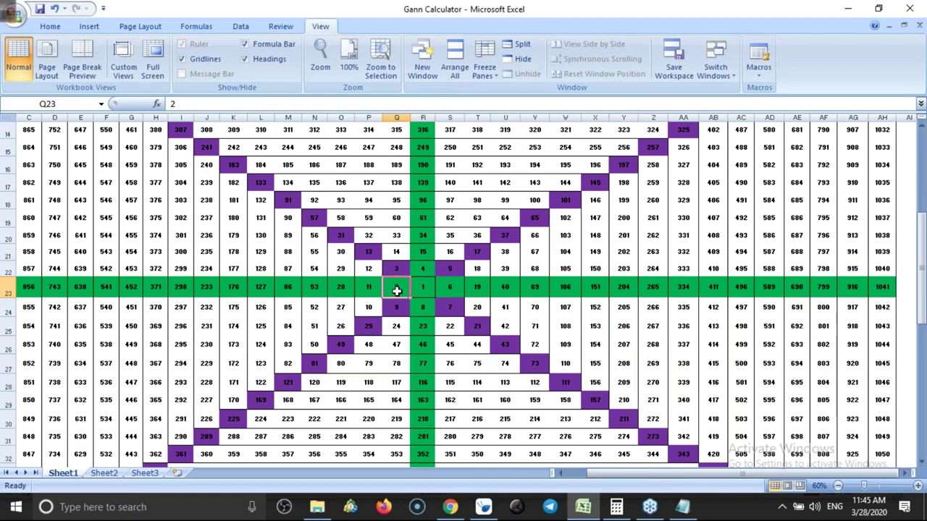
{"action": "left_click", "coordinate": [396, 268]}
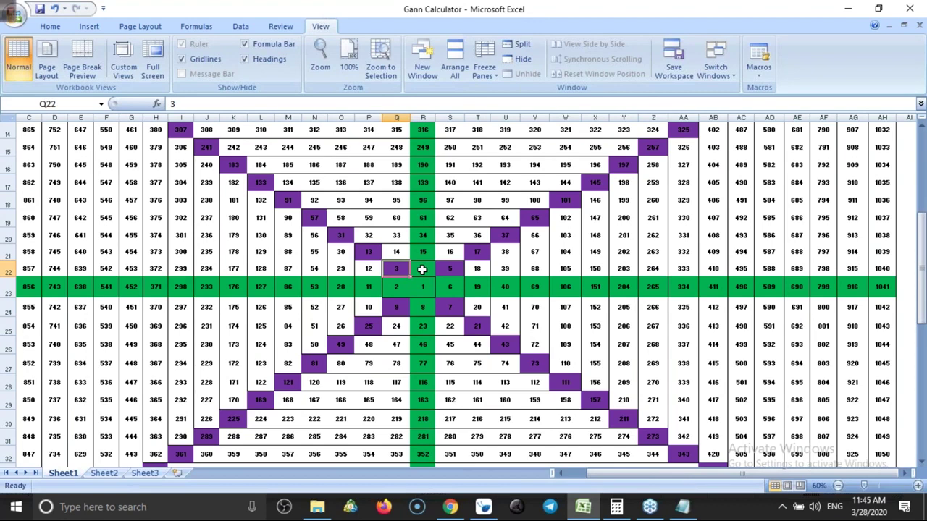
{"action": "left_click", "coordinate": [422, 269]}
{"action": "left_click", "coordinate": [422, 289]}
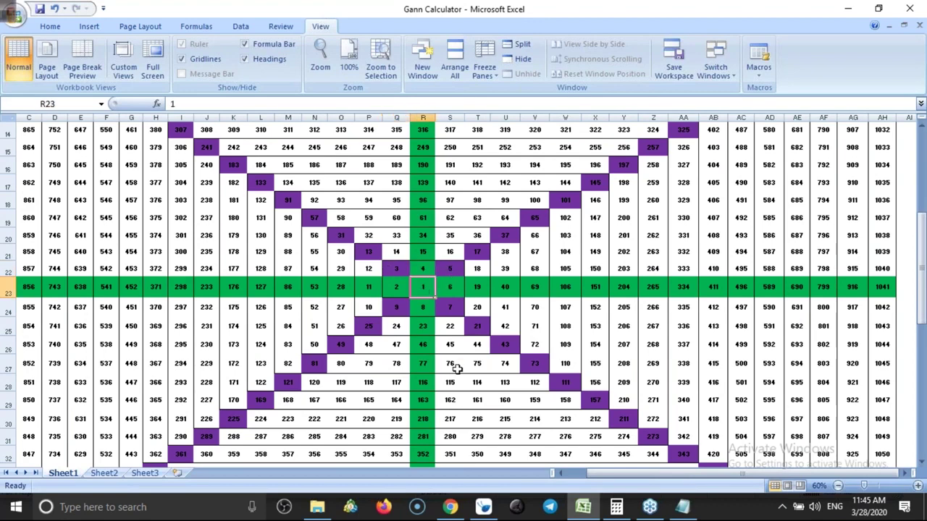
Compare the online Gann square in Chrome with the Excel one, tracing Excel's green vertical axis through 4, 15 and 34
{"action": "left_click", "coordinate": [450, 510]}
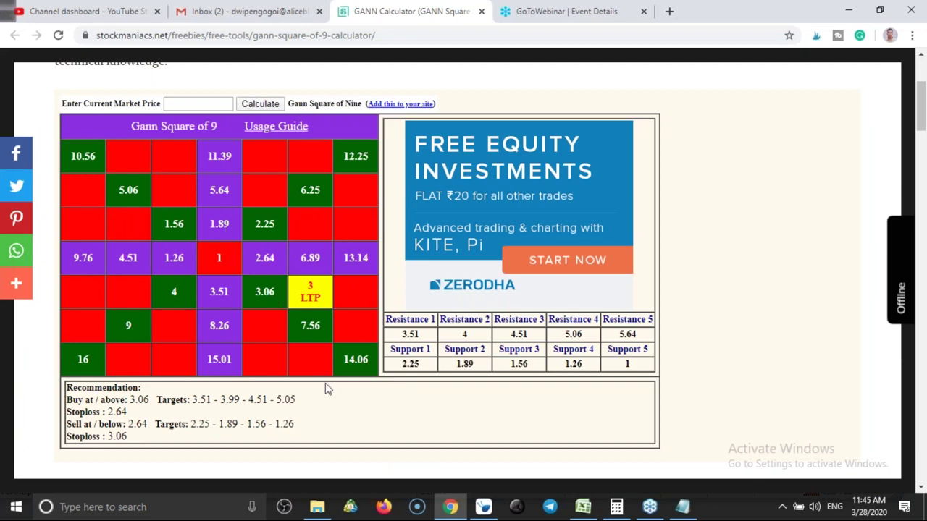
{"action": "left_click", "coordinate": [583, 508]}
{"action": "left_click", "coordinate": [422, 267]}
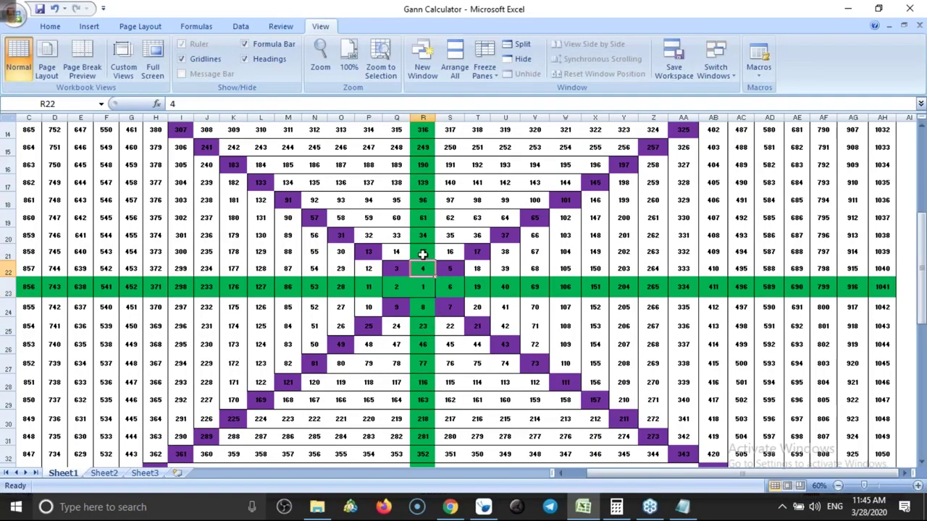
{"action": "left_click", "coordinate": [422, 252]}
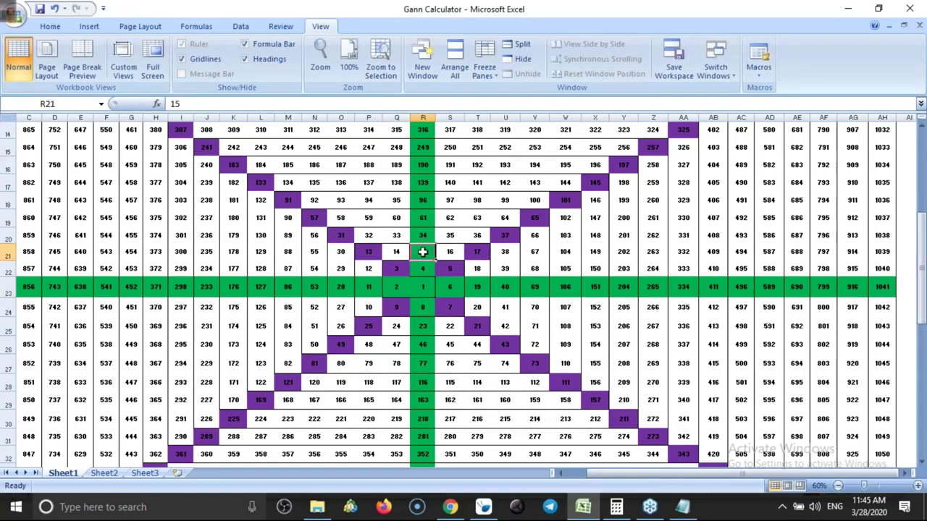
{"action": "left_click", "coordinate": [424, 236]}
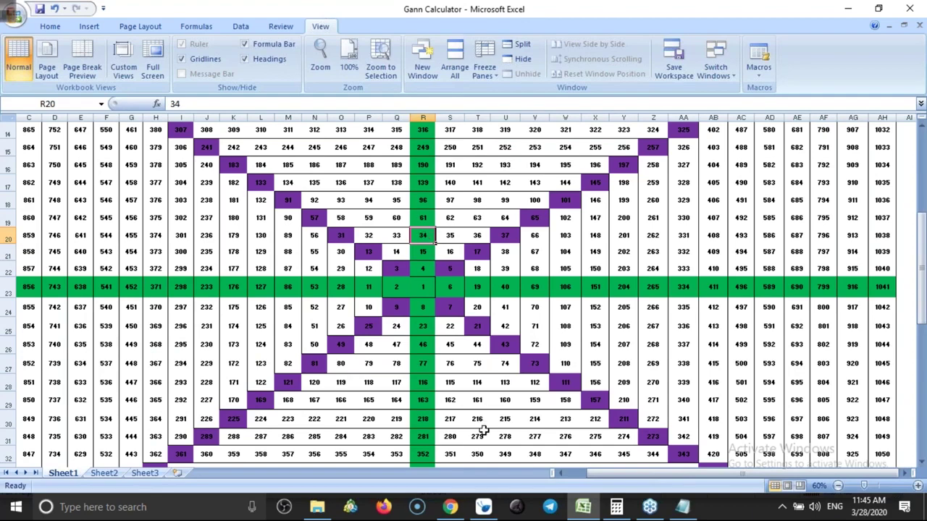
Check the online Gann square once more and examine the values 1, 200 and 40 in the Excel square
{"action": "left_click", "coordinate": [450, 509]}
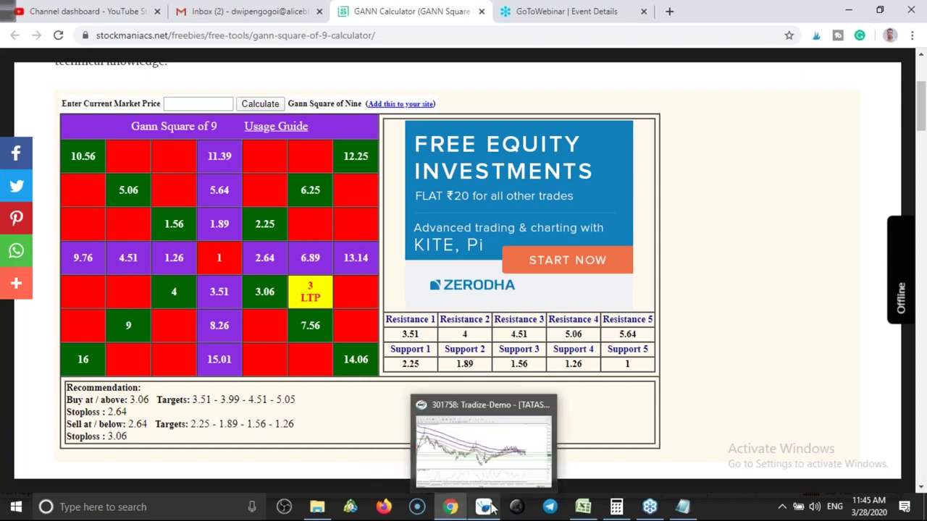
{"action": "left_click", "coordinate": [590, 512]}
{"action": "left_click", "coordinate": [423, 286]}
{"action": "left_click", "coordinate": [623, 217]}
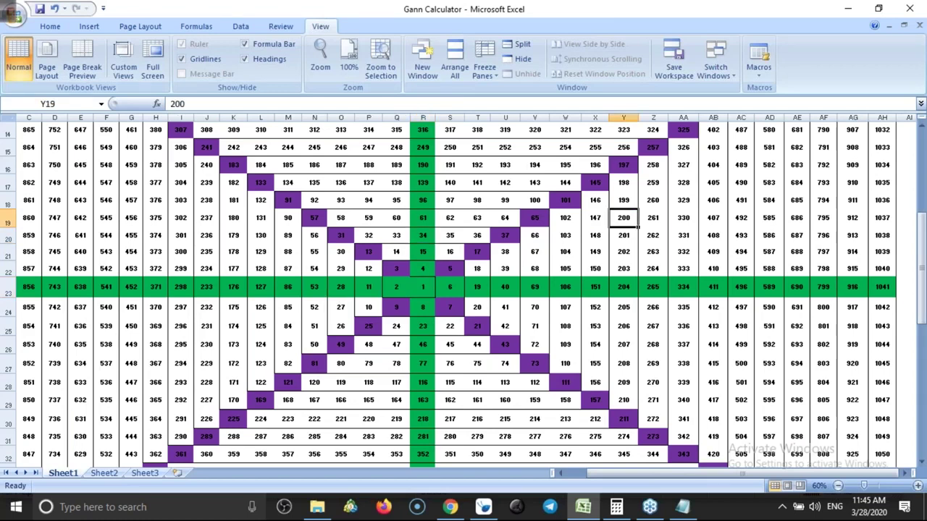
{"action": "left_click", "coordinate": [505, 287]}
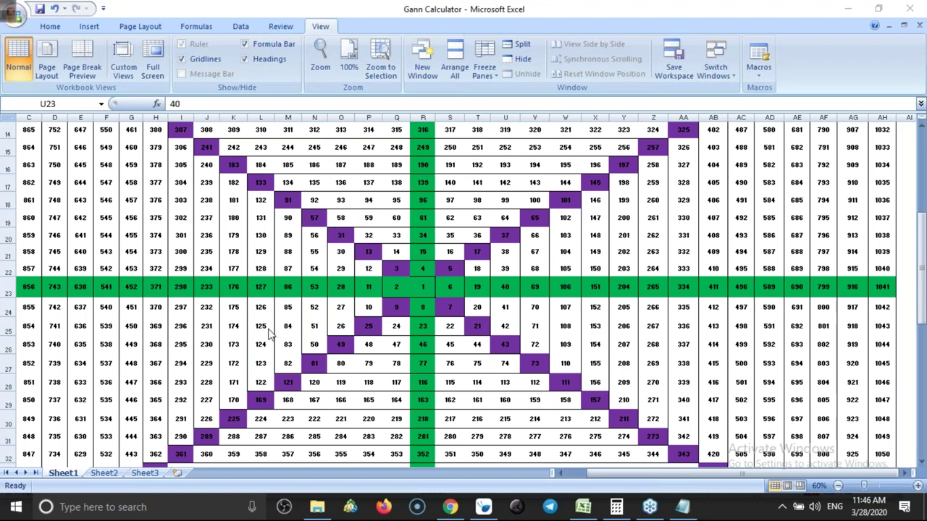
{"action": "key", "text": "alt+Tab"}
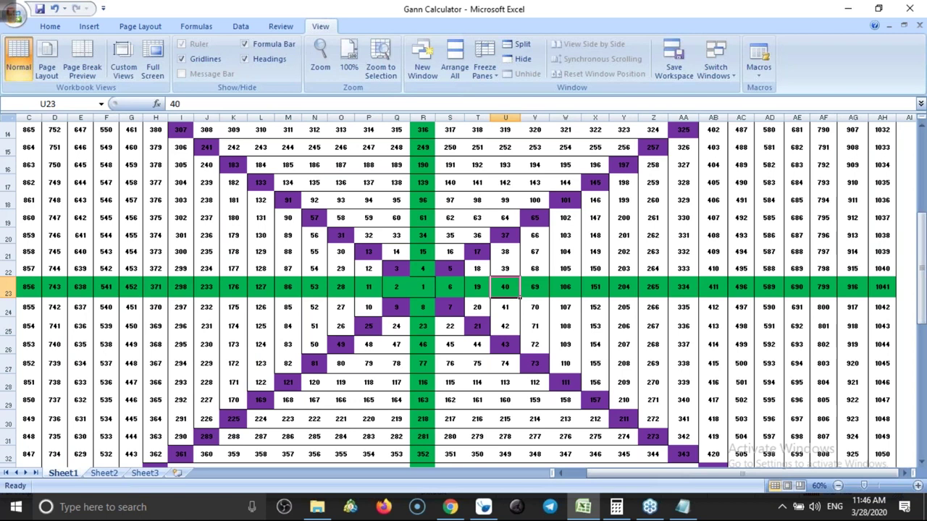
Examine the values 368 and 543 in the Excel Gann square
{"action": "left_click", "coordinate": [156, 345]}
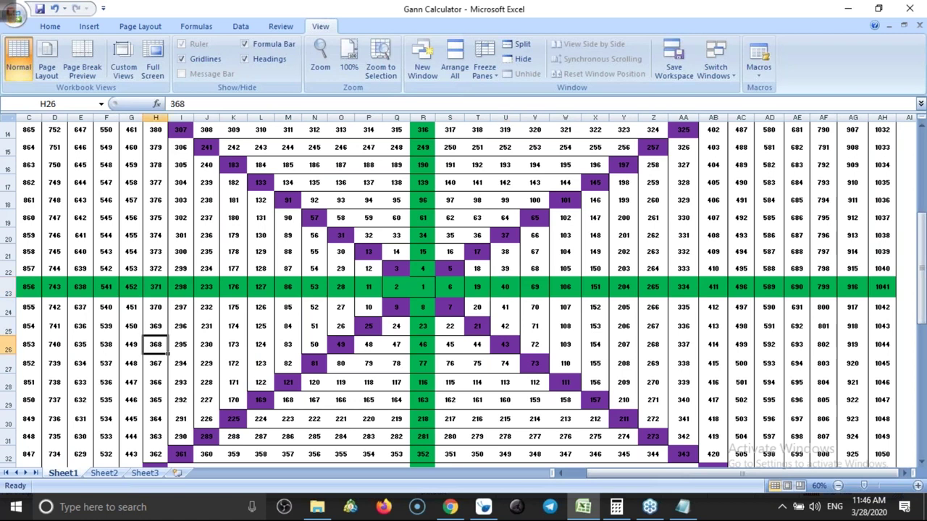
{"action": "left_click", "coordinate": [108, 248]}
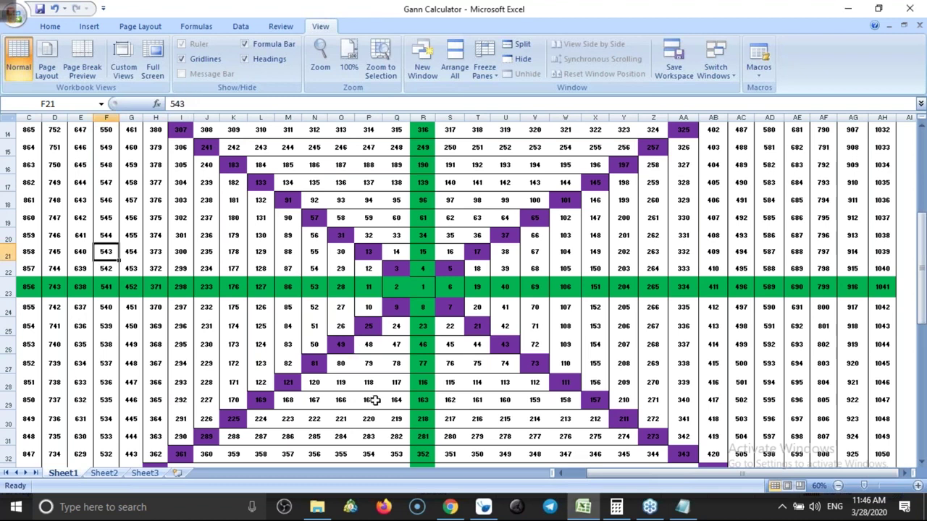
{"action": "mouse_move", "coordinate": [450, 507]}
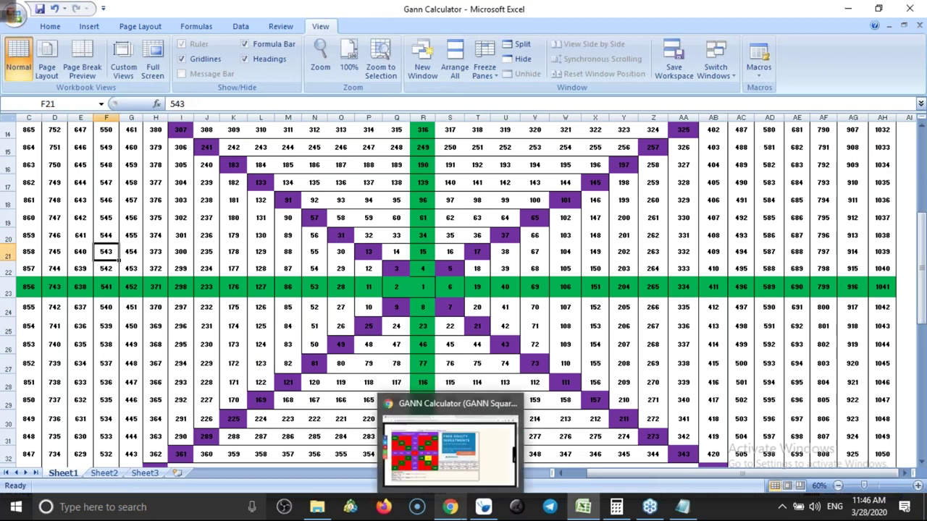
Switch to the TATASTEEL# M15 chart in MetaTrader, refit its price scale to the candles and turn off auto scroll
{"action": "left_click", "coordinate": [484, 507]}
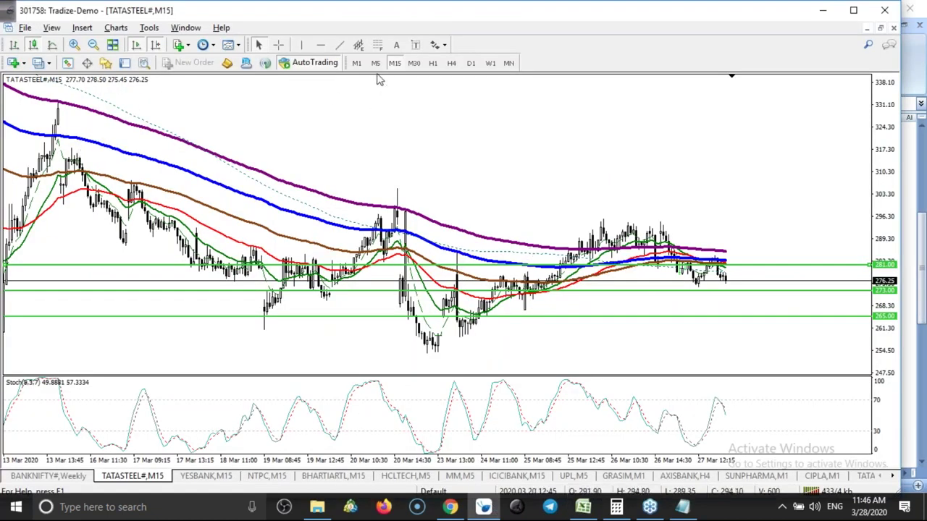
{"action": "left_click", "coordinate": [76, 45]}
{"action": "left_click", "coordinate": [76, 44]}
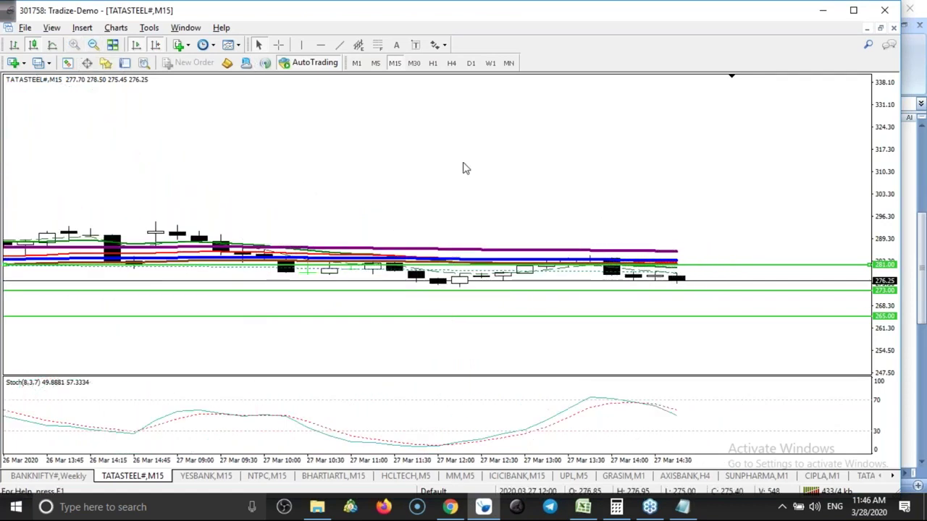
{"action": "double_click", "coordinate": [892, 195]}
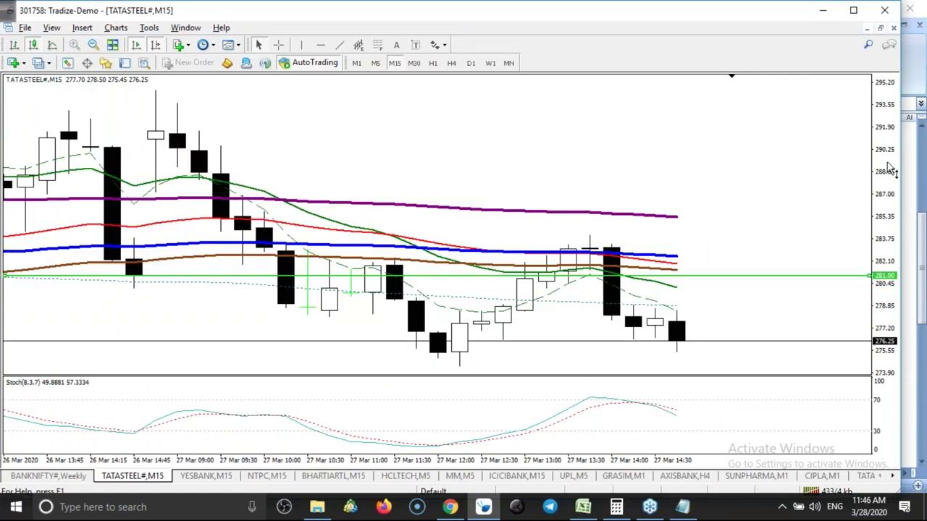
{"action": "left_click", "coordinate": [137, 46]}
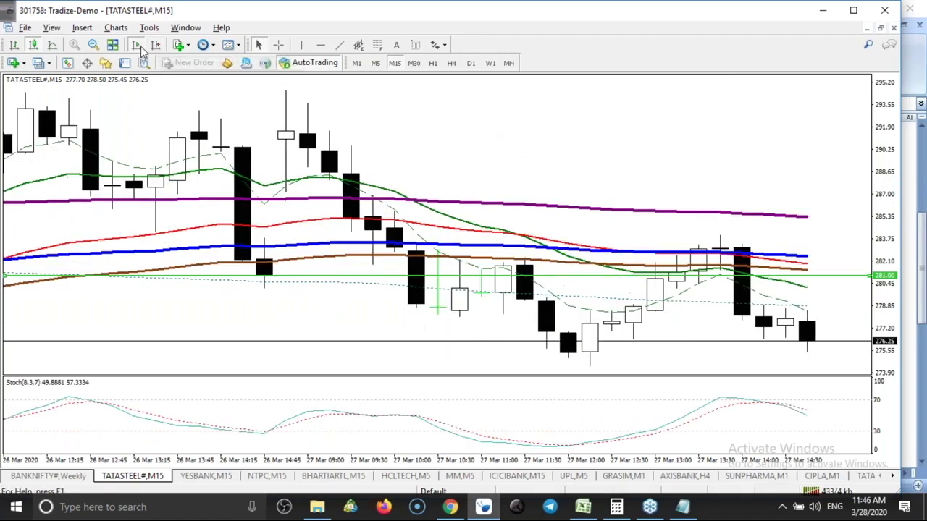
{"action": "left_click", "coordinate": [142, 48]}
Go back through the TATASTEEL# chart's history to the 14–25 February 2020 candles and stretch the price scale to about 411–450
{"action": "key", "text": "Page_Up"}
{"action": "key", "text": "Page_Up"}
{"action": "key", "text": "Page_Up"}
{"action": "key", "text": "Page_Up"}
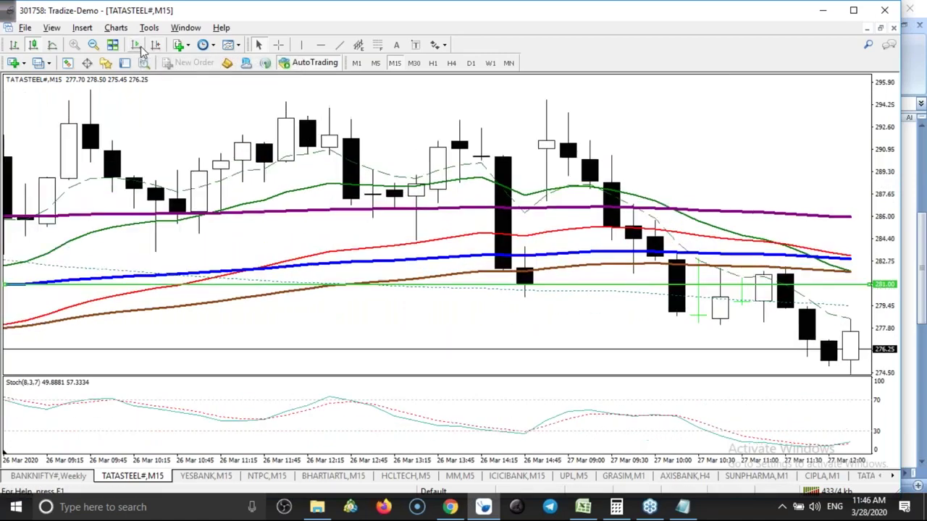
{"action": "left_click", "coordinate": [93, 46]}
{"action": "left_click", "coordinate": [92, 46]}
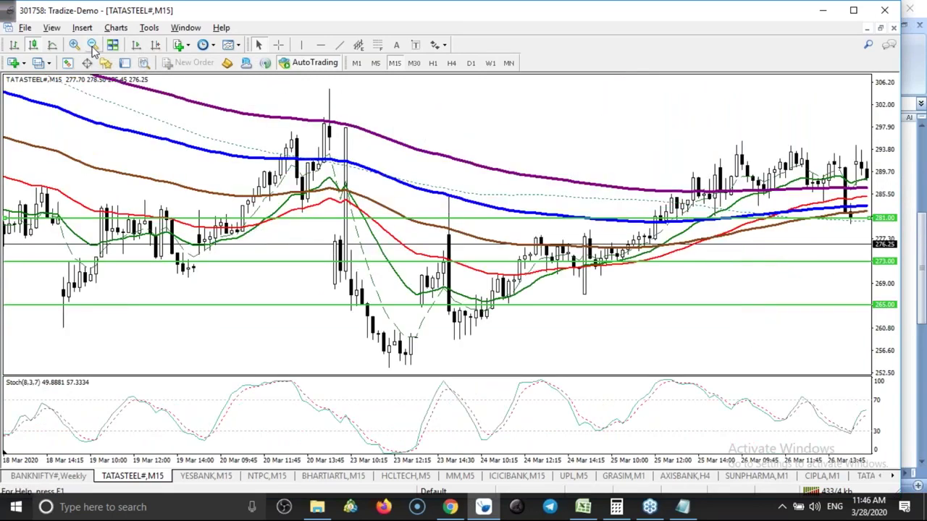
{"action": "key", "text": "Page_Up"}
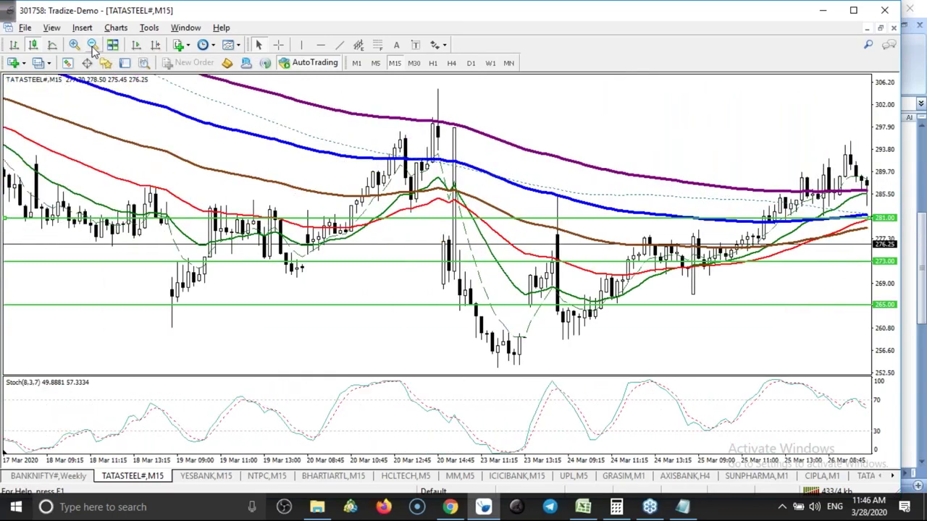
{"action": "key", "text": "Page_Up"}
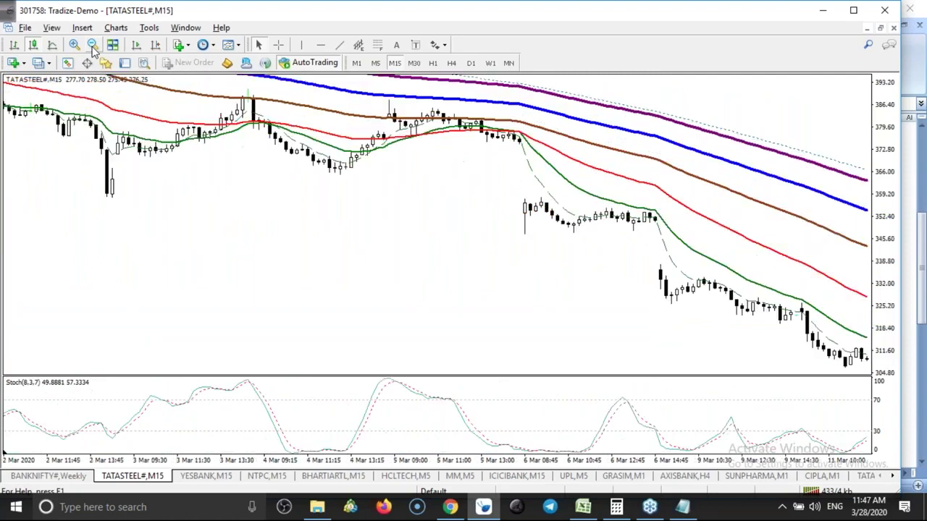
{"action": "key", "text": "Page_Up"}
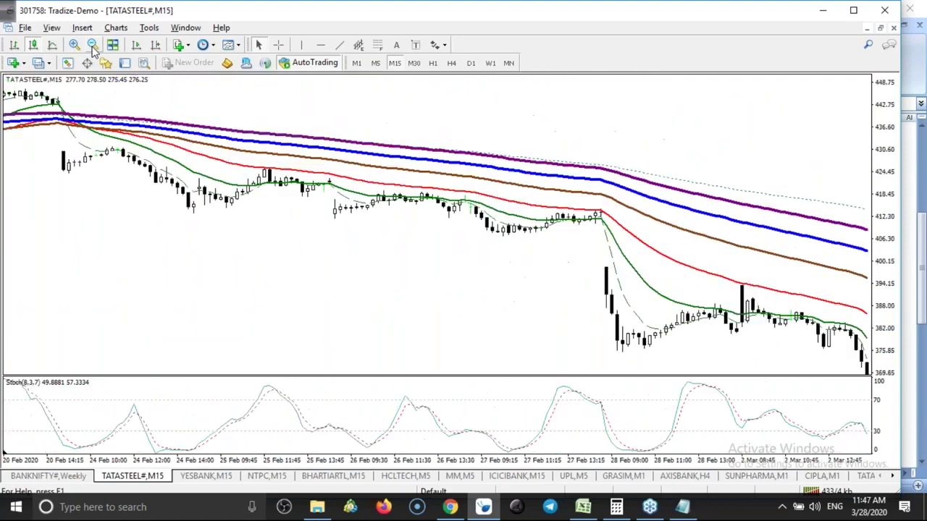
{"action": "key", "text": "Page_Up"}
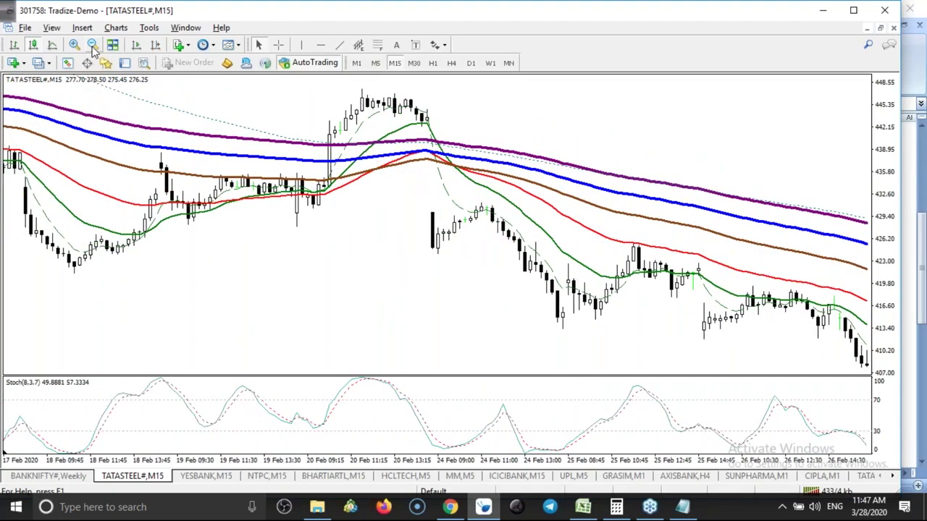
{"action": "key", "text": "Page_Up"}
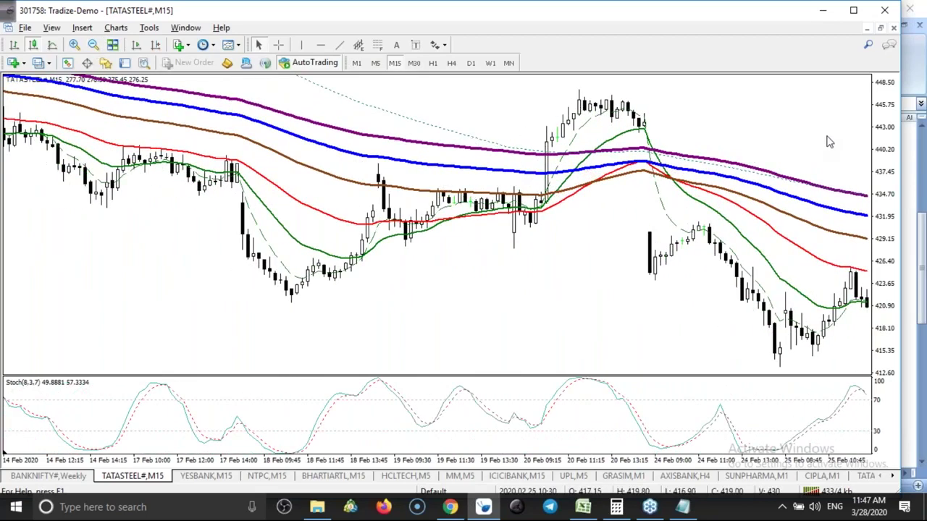
{"action": "left_click_drag", "start_coordinate": [886, 110], "coordinate": [882, 116]}
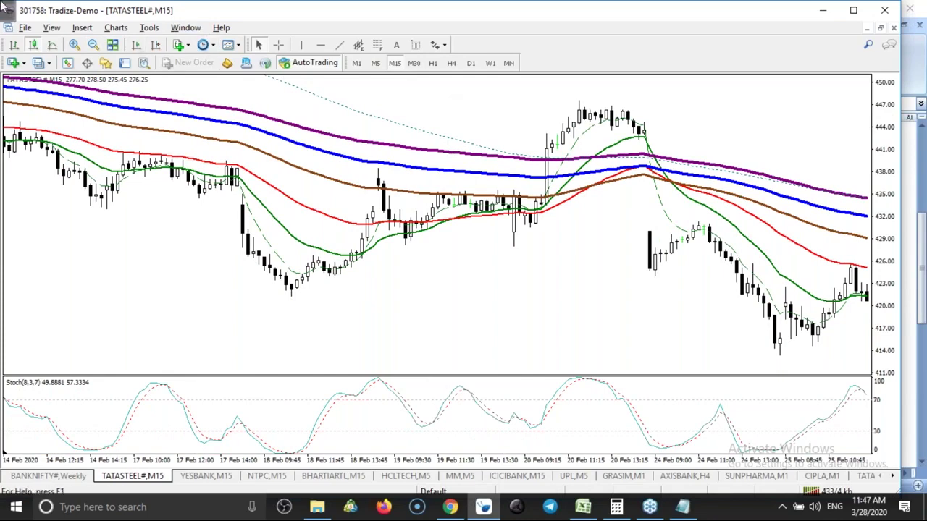
Circle the 18–20 February price rise with the red annotation pen and add freehand trend arrows around it
{"action": "left_click", "coordinate": [336, 10]}
{"action": "mouse_move", "coordinate": [355, 125]}
{"action": "left_mouse_down"}
{"action": "mouse_move", "coordinate": [316, 233]}
{"action": "mouse_move", "coordinate": [333, 267]}
{"action": "mouse_move", "coordinate": [374, 275]}
{"action": "mouse_move", "coordinate": [536, 247]}
{"action": "mouse_move", "coordinate": [648, 171]}
{"action": "mouse_move", "coordinate": [659, 138]}
{"action": "mouse_move", "coordinate": [590, 92]}
{"action": "mouse_move", "coordinate": [345, 126]}
{"action": "left_mouse_up"}
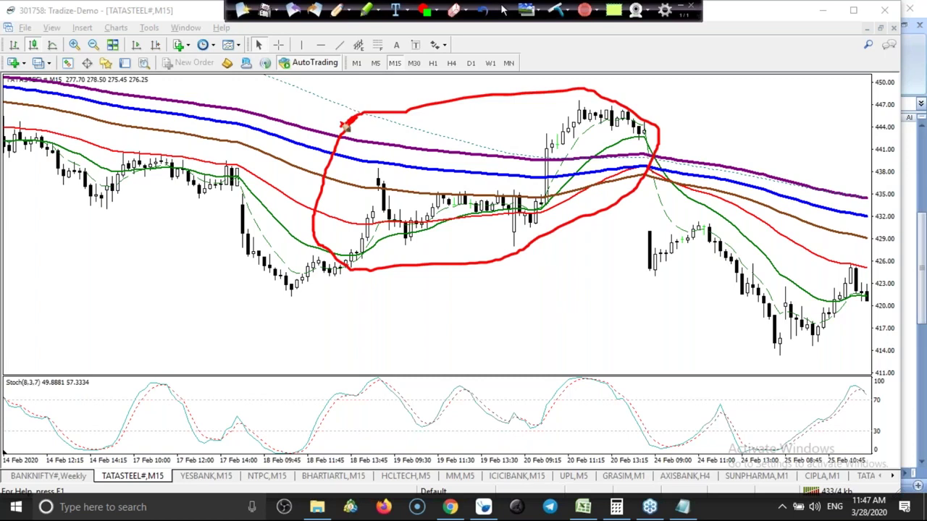
{"action": "mouse_move", "coordinate": [26, 155]}
{"action": "left_mouse_down"}
{"action": "mouse_move", "coordinate": [109, 216]}
{"action": "mouse_move", "coordinate": [102, 178]}
{"action": "left_mouse_up"}
{"action": "left_click_drag", "start_coordinate": [144, 292], "coordinate": [207, 233]}
{"action": "mouse_move", "coordinate": [379, 343]}
{"action": "left_mouse_down"}
{"action": "mouse_move", "coordinate": [538, 217]}
{"action": "mouse_move", "coordinate": [542, 258]}
{"action": "left_mouse_up"}
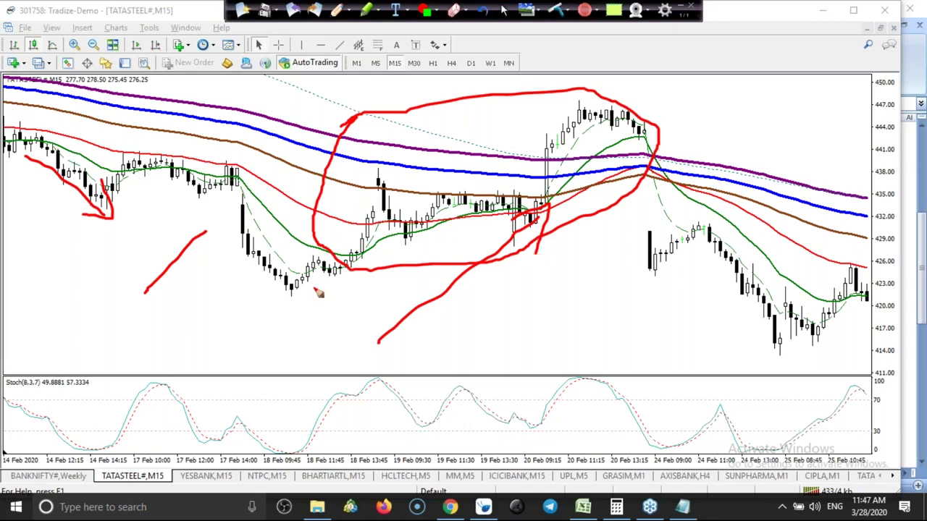
Outline the swing from the 18 February low to the 20 February high and trace its zigzag with the pen
{"action": "mouse_move", "coordinate": [294, 288]}
{"action": "left_mouse_down"}
{"action": "mouse_move", "coordinate": [581, 109]}
{"action": "mouse_move", "coordinate": [627, 105]}
{"action": "mouse_move", "coordinate": [565, 229]}
{"action": "left_mouse_up"}
{"action": "mouse_move", "coordinate": [526, 261]}
{"action": "left_mouse_down"}
{"action": "mouse_move", "coordinate": [485, 278]}
{"action": "mouse_move", "coordinate": [292, 290]}
{"action": "left_mouse_up"}
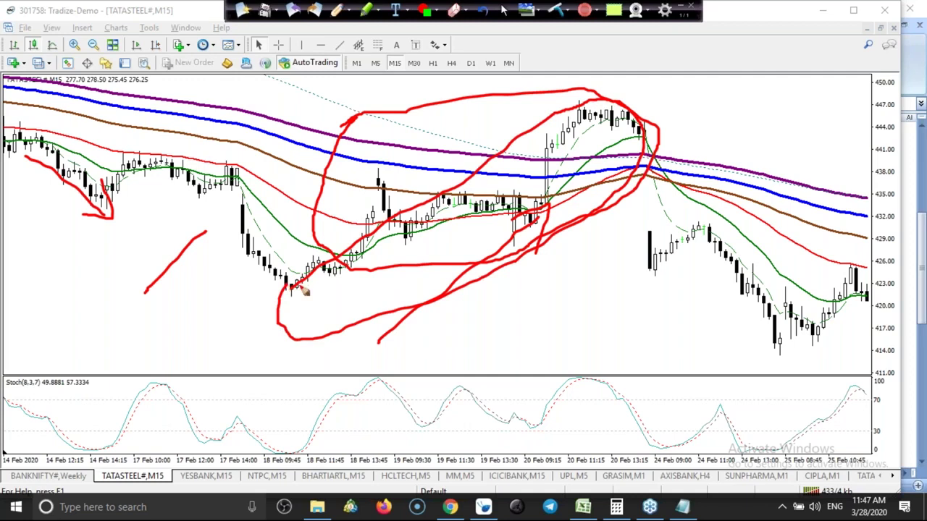
{"action": "mouse_move", "coordinate": [293, 294]}
{"action": "left_mouse_down"}
{"action": "mouse_move", "coordinate": [376, 180]}
{"action": "mouse_move", "coordinate": [407, 250]}
{"action": "mouse_move", "coordinate": [572, 91]}
{"action": "mouse_move", "coordinate": [632, 145]}
{"action": "left_mouse_up"}
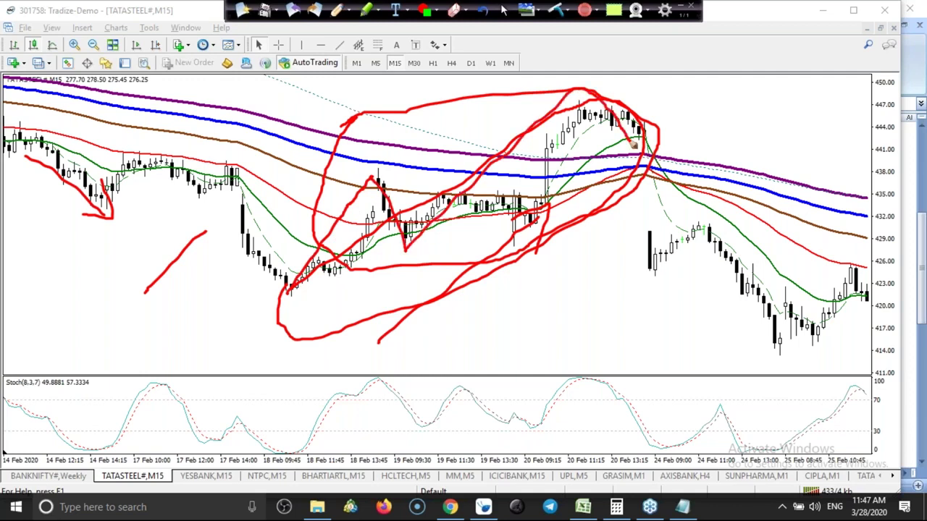
Redraw the 18–20 February zigzag with one rising and one falling trend arrow on a cleared screen, and wipe the marks
{"action": "left_click", "coordinate": [556, 10]}
{"action": "mouse_move", "coordinate": [298, 292]}
{"action": "left_mouse_down"}
{"action": "mouse_move", "coordinate": [376, 182]}
{"action": "mouse_move", "coordinate": [453, 242]}
{"action": "mouse_move", "coordinate": [496, 261]}
{"action": "mouse_move", "coordinate": [617, 113]}
{"action": "left_mouse_up"}
{"action": "mouse_move", "coordinate": [443, 170]}
{"action": "left_mouse_down"}
{"action": "mouse_move", "coordinate": [529, 110]}
{"action": "mouse_move", "coordinate": [558, 110]}
{"action": "left_mouse_up"}
{"action": "left_click_drag", "start_coordinate": [546, 142], "coordinate": [545, 142]}
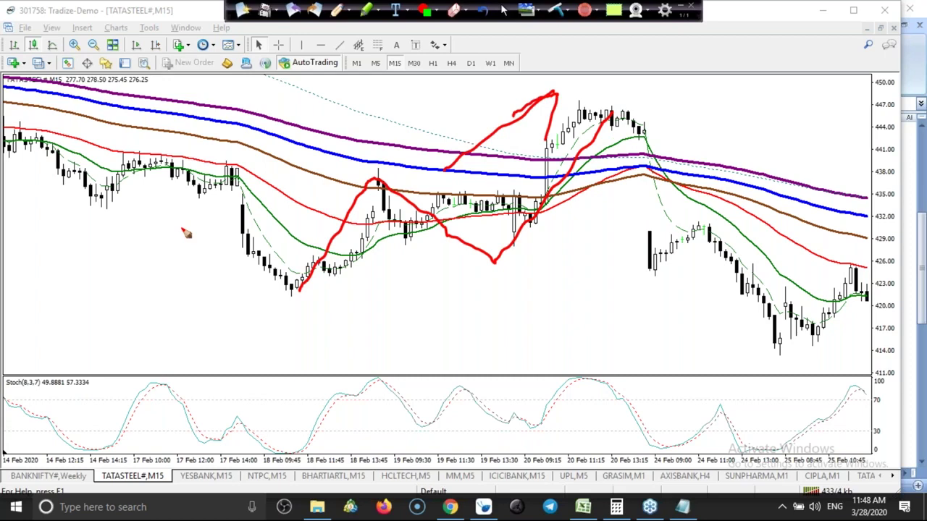
{"action": "mouse_move", "coordinate": [87, 191]}
{"action": "left_mouse_down"}
{"action": "mouse_move", "coordinate": [186, 255]}
{"action": "mouse_move", "coordinate": [174, 210]}
{"action": "left_mouse_up"}
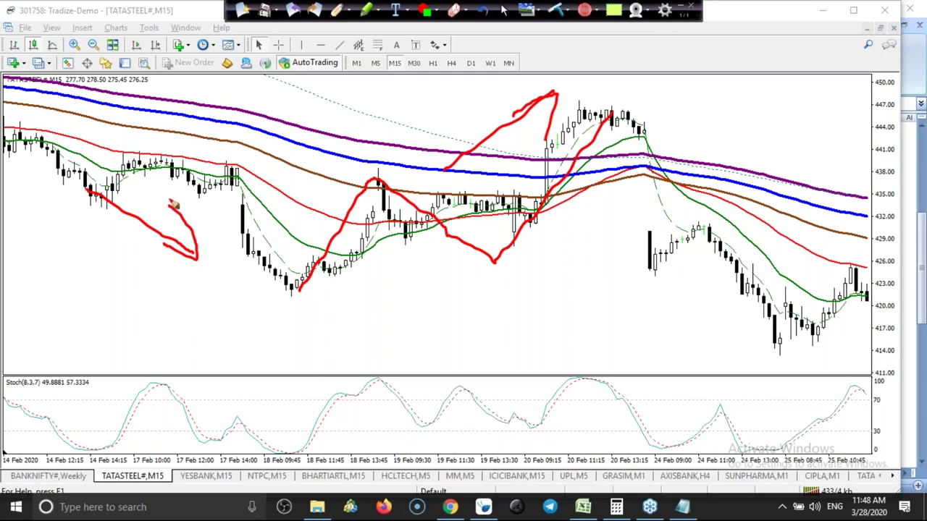
{"action": "left_click", "coordinate": [555, 10]}
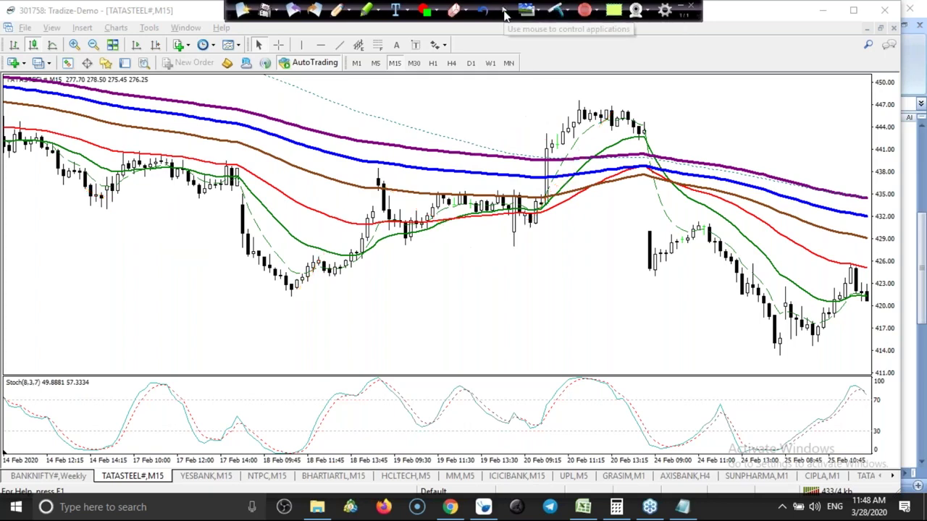
{"action": "left_click", "coordinate": [505, 12]}
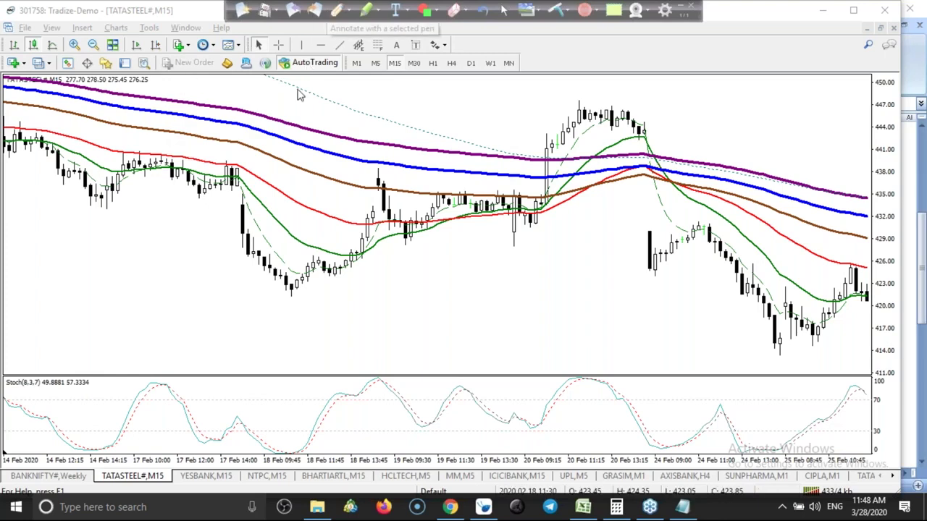
Check the period settings of the red and blue moving averages
{"action": "double_click", "coordinate": [283, 199]}
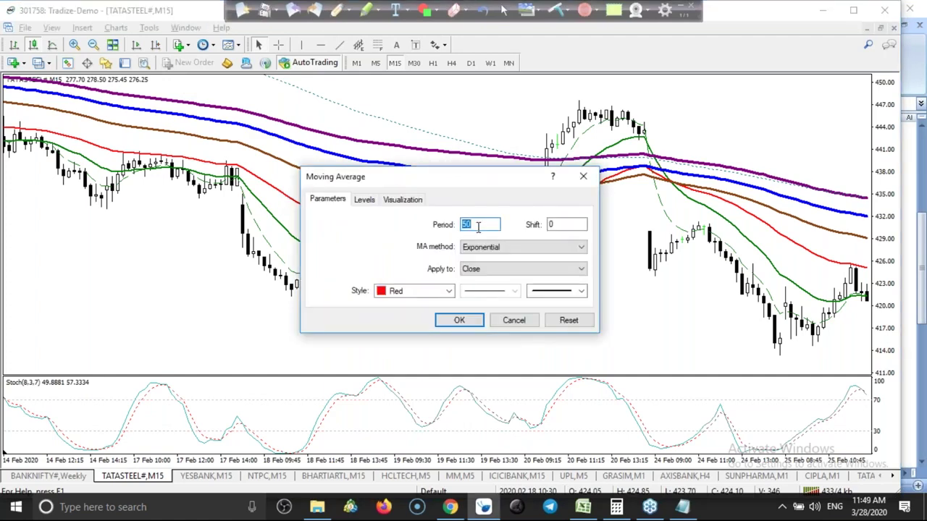
{"action": "left_click", "coordinate": [460, 324]}
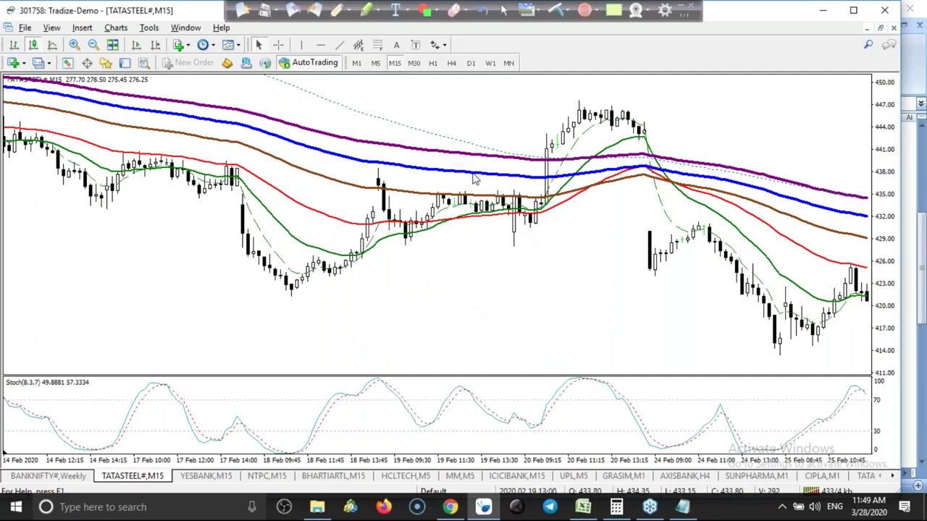
{"action": "double_click", "coordinate": [471, 176]}
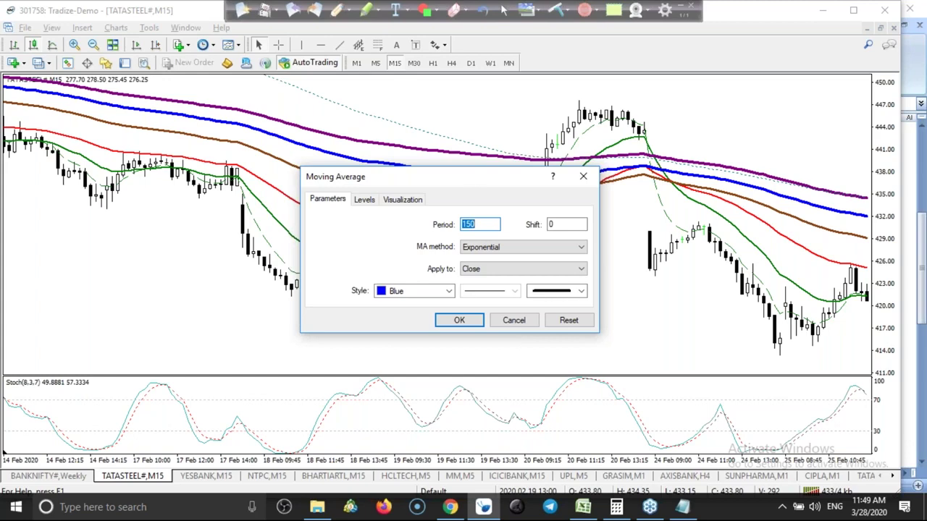
{"action": "left_click", "coordinate": [592, 180]}
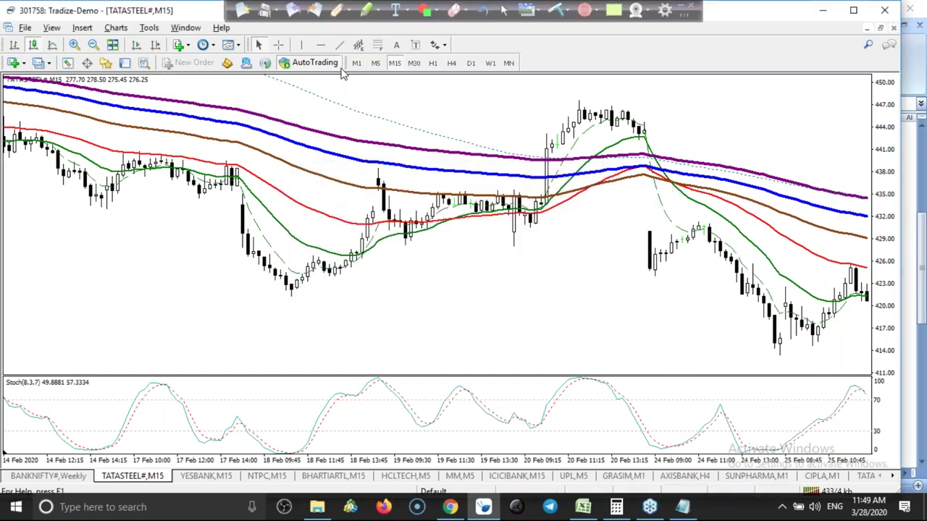
Mark the red and blue moving averages with the pen, join them with a downward arrow and label them 50 and 150
{"action": "left_click", "coordinate": [337, 10]}
{"action": "left_click_drag", "start_coordinate": [324, 225], "coordinate": [323, 214]}
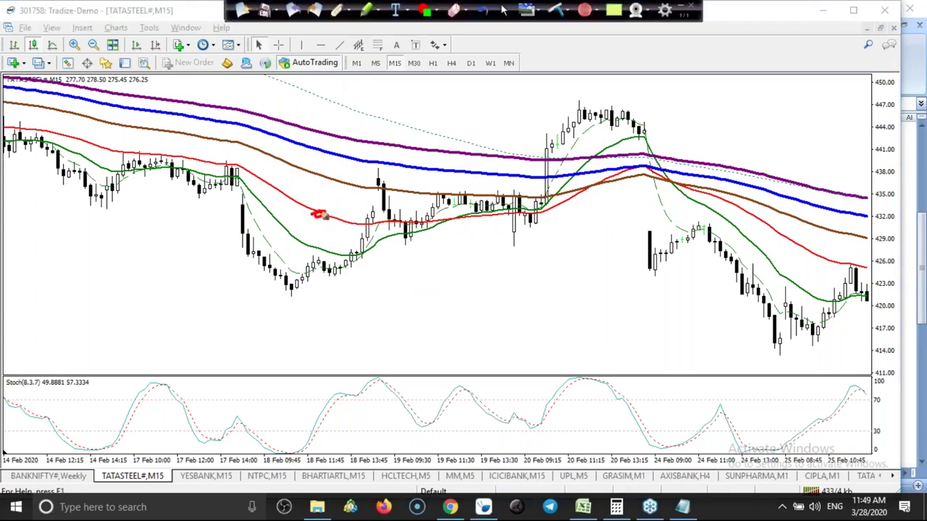
{"action": "mouse_move", "coordinate": [352, 155]}
{"action": "left_mouse_down"}
{"action": "mouse_move", "coordinate": [330, 206]}
{"action": "mouse_move", "coordinate": [341, 192]}
{"action": "left_mouse_up"}
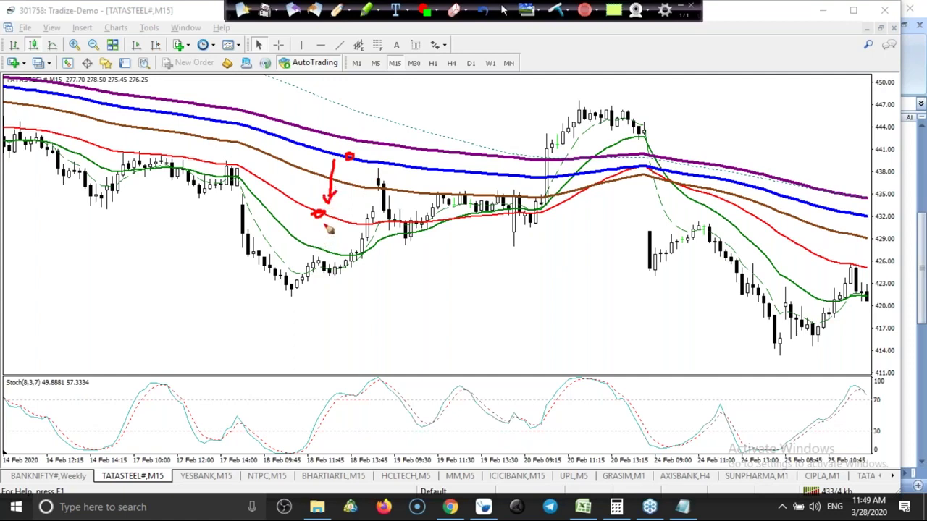
{"action": "mouse_move", "coordinate": [336, 217]}
{"action": "left_mouse_down"}
{"action": "mouse_move", "coordinate": [327, 234]}
{"action": "mouse_move", "coordinate": [346, 227]}
{"action": "mouse_move", "coordinate": [345, 217]}
{"action": "left_mouse_up"}
{"action": "mouse_move", "coordinate": [354, 158]}
{"action": "left_mouse_down"}
{"action": "mouse_move", "coordinate": [378, 169]}
{"action": "mouse_move", "coordinate": [384, 154]}
{"action": "mouse_move", "coordinate": [393, 159]}
{"action": "left_mouse_up"}
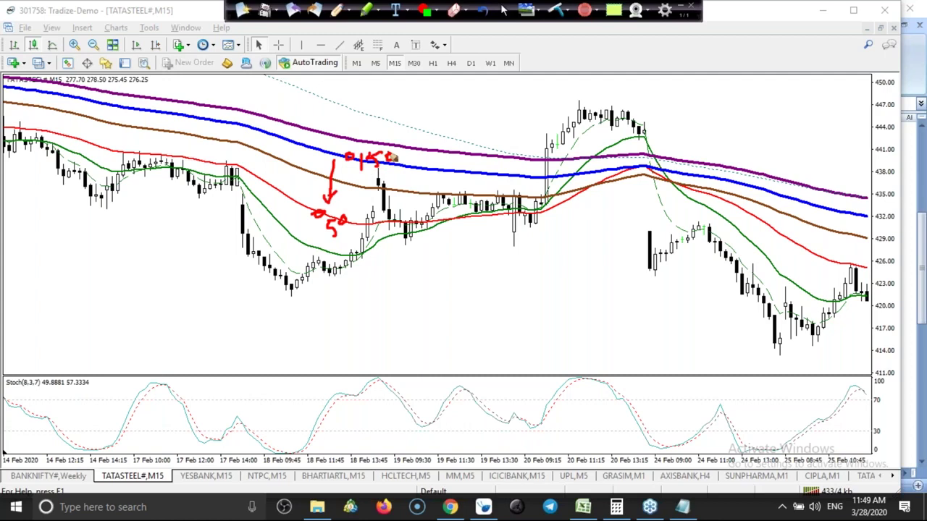
Circle and cross the point where the averages meet after the 20 February high, and draw a falling arrow before it
{"action": "mouse_move", "coordinate": [644, 168]}
{"action": "left_mouse_down"}
{"action": "mouse_move", "coordinate": [658, 174]}
{"action": "mouse_move", "coordinate": [653, 181]}
{"action": "mouse_move", "coordinate": [641, 171]}
{"action": "left_mouse_up"}
{"action": "left_click_drag", "start_coordinate": [668, 141], "coordinate": [657, 161]}
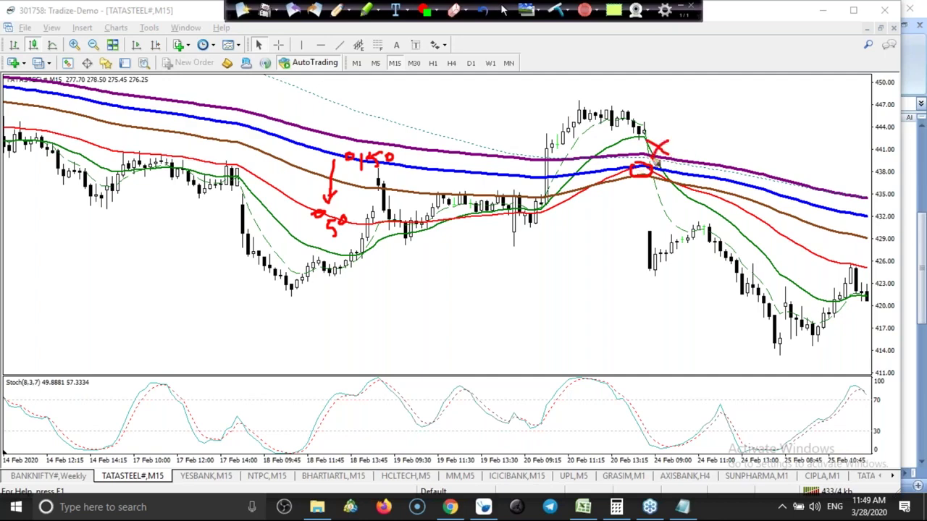
{"action": "mouse_move", "coordinate": [484, 155]}
{"action": "left_mouse_down"}
{"action": "mouse_move", "coordinate": [595, 228]}
{"action": "mouse_move", "coordinate": [588, 212]}
{"action": "mouse_move", "coordinate": [599, 237]}
{"action": "left_mouse_up"}
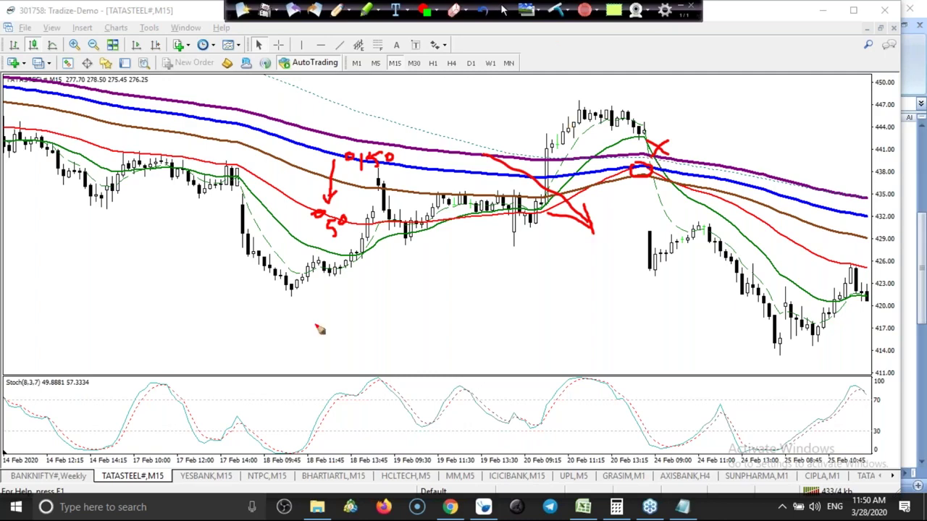
Circle the 150 and 50 labels and trace the price rise up to the 20 February high with pen strokes
{"action": "mouse_move", "coordinate": [355, 197]}
{"action": "left_mouse_down"}
{"action": "mouse_move", "coordinate": [407, 123]}
{"action": "mouse_move", "coordinate": [384, 195]}
{"action": "left_mouse_up"}
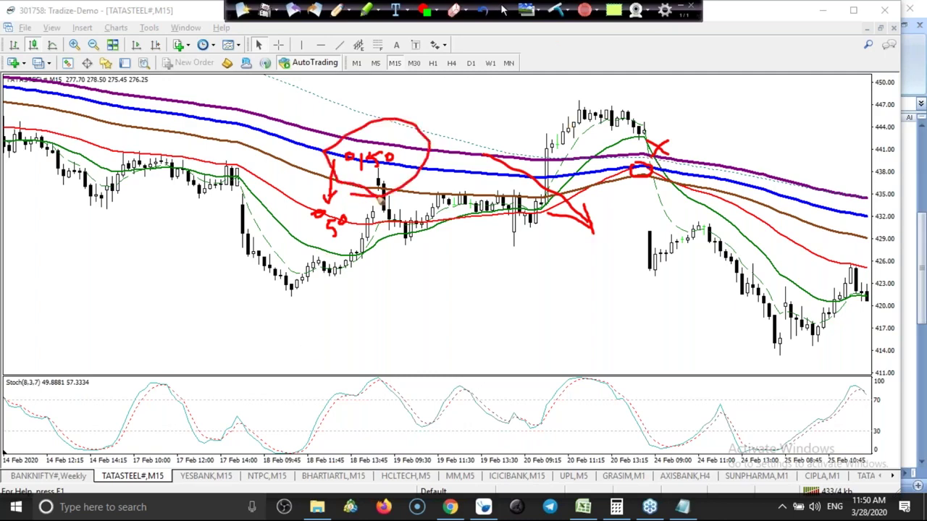
{"action": "mouse_move", "coordinate": [326, 209]}
{"action": "left_mouse_down"}
{"action": "mouse_move", "coordinate": [358, 231]}
{"action": "mouse_move", "coordinate": [328, 200]}
{"action": "left_mouse_up"}
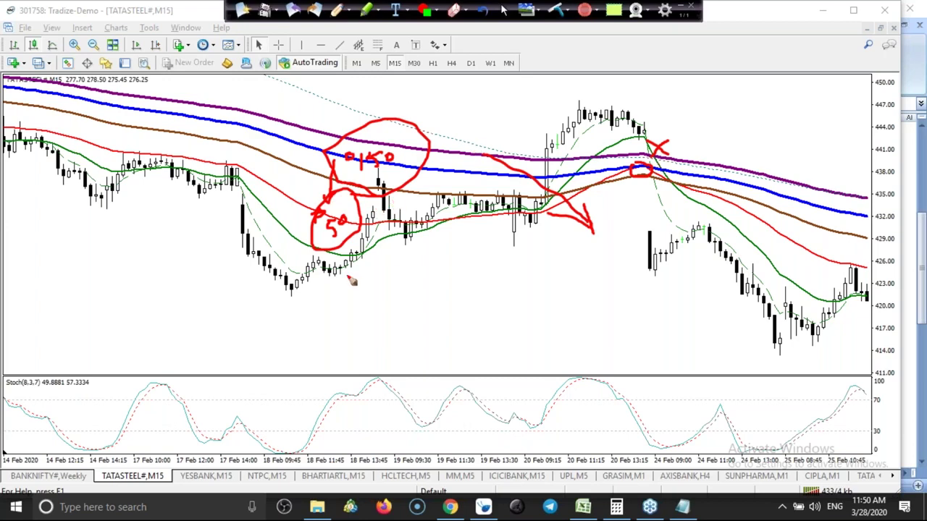
{"action": "left_click_drag", "start_coordinate": [319, 301], "coordinate": [559, 132]}
{"action": "mouse_move", "coordinate": [513, 114]}
{"action": "left_mouse_down"}
{"action": "mouse_move", "coordinate": [626, 103]}
{"action": "mouse_move", "coordinate": [542, 114]}
{"action": "mouse_move", "coordinate": [551, 136]}
{"action": "mouse_move", "coordinate": [583, 148]}
{"action": "left_mouse_up"}
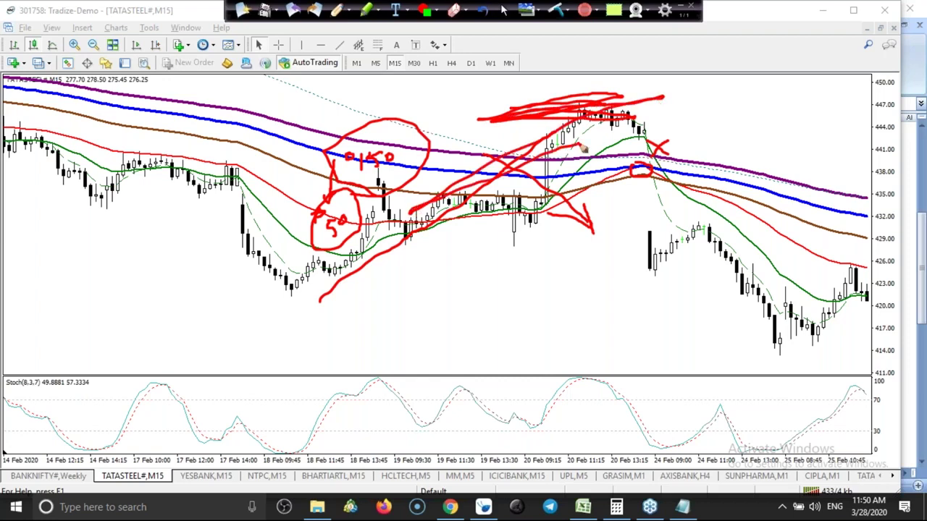
Clear the pen marks and draw strokes over the 20 February high, extending one to the price scale
{"action": "left_click", "coordinate": [557, 9]}
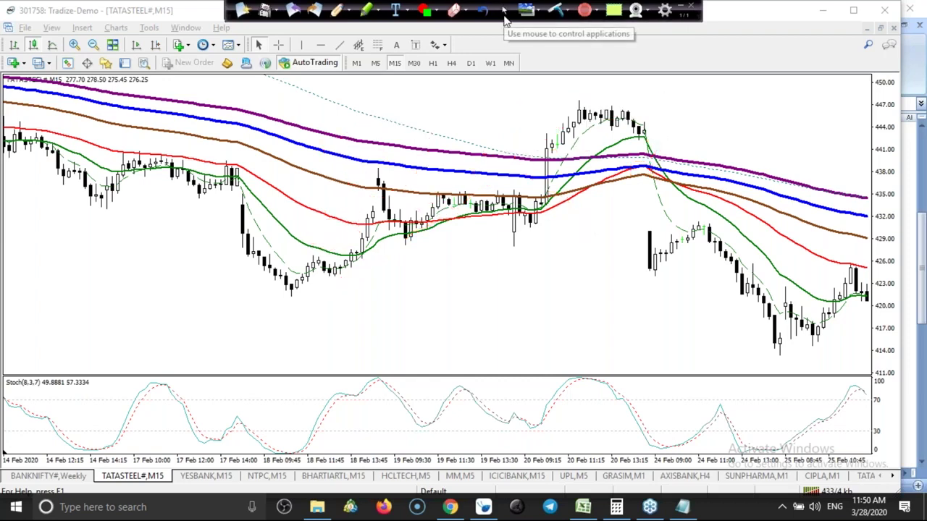
{"action": "mouse_move", "coordinate": [565, 111]}
{"action": "left_mouse_down"}
{"action": "mouse_move", "coordinate": [644, 109]}
{"action": "mouse_move", "coordinate": [633, 108]}
{"action": "left_mouse_up"}
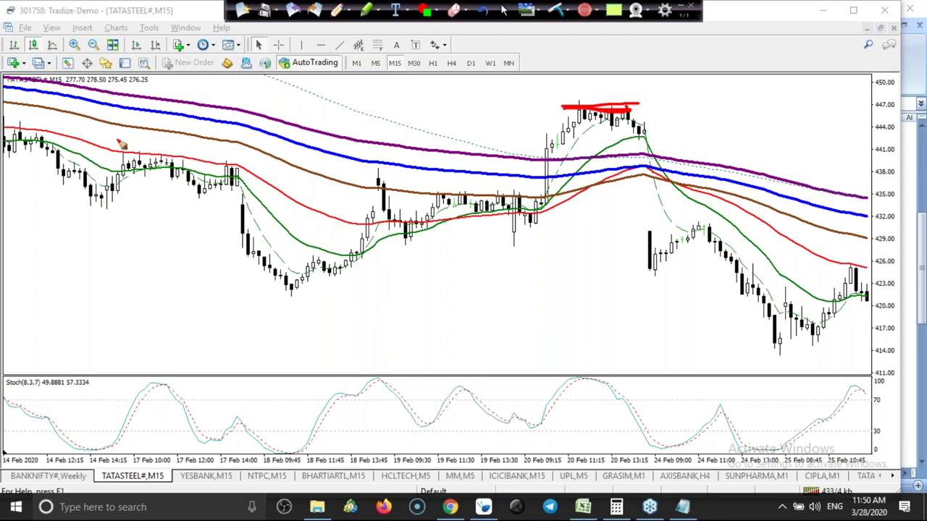
{"action": "mouse_move", "coordinate": [591, 115]}
{"action": "left_mouse_down"}
{"action": "mouse_move", "coordinate": [730, 120]}
{"action": "mouse_move", "coordinate": [880, 109]}
{"action": "left_mouse_up"}
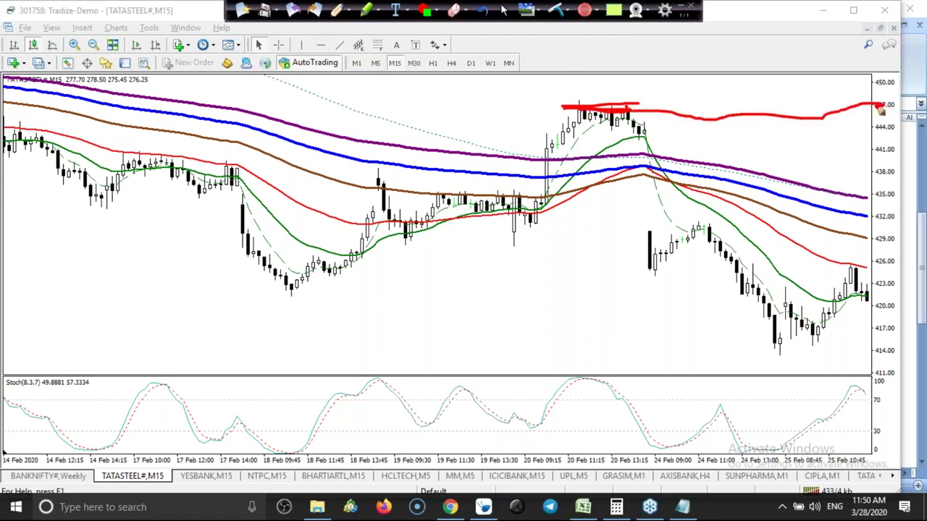
Clear the strokes, circle 447 on the price scale, write 447 beside it and mark the 20 February high
{"action": "left_click", "coordinate": [613, 10]}
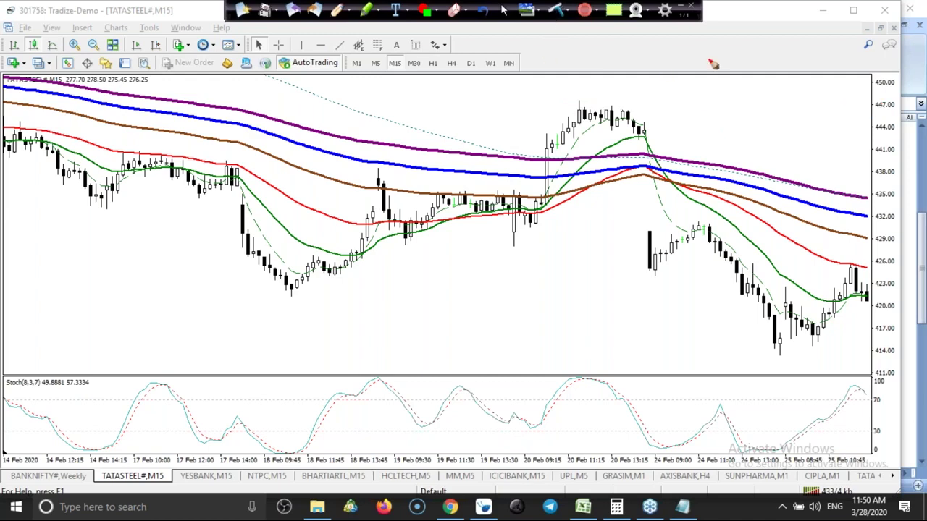
{"action": "mouse_move", "coordinate": [889, 100]}
{"action": "left_mouse_down"}
{"action": "mouse_move", "coordinate": [866, 116]}
{"action": "mouse_move", "coordinate": [872, 108]}
{"action": "left_mouse_up"}
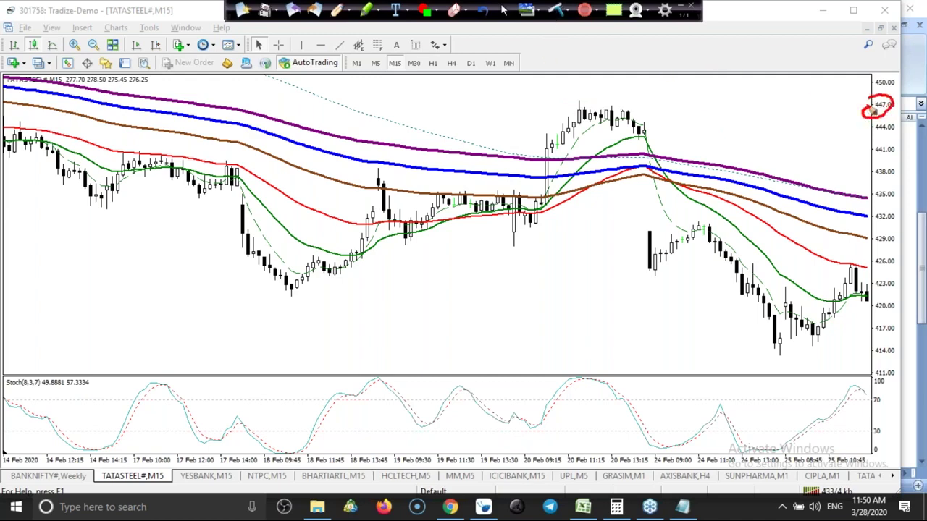
{"action": "mouse_move", "coordinate": [706, 102]}
{"action": "left_mouse_down"}
{"action": "mouse_move", "coordinate": [737, 118]}
{"action": "mouse_move", "coordinate": [735, 137]}
{"action": "left_mouse_up"}
{"action": "mouse_move", "coordinate": [741, 103]}
{"action": "left_mouse_down"}
{"action": "mouse_move", "coordinate": [756, 118]}
{"action": "mouse_move", "coordinate": [760, 147]}
{"action": "mouse_move", "coordinate": [782, 100]}
{"action": "mouse_move", "coordinate": [781, 144]}
{"action": "mouse_move", "coordinate": [790, 116]}
{"action": "left_mouse_up"}
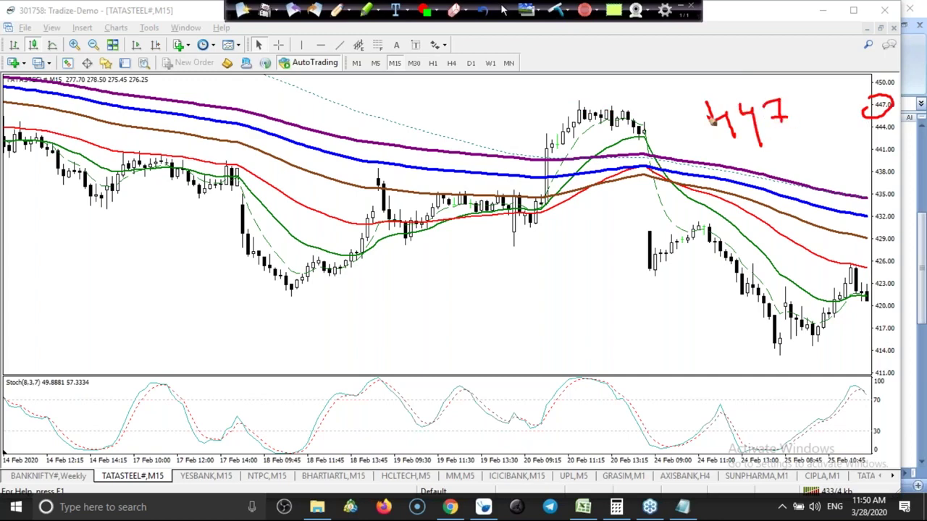
{"action": "left_click_drag", "start_coordinate": [585, 113], "coordinate": [623, 106]}
{"action": "left_click", "coordinate": [505, 13]}
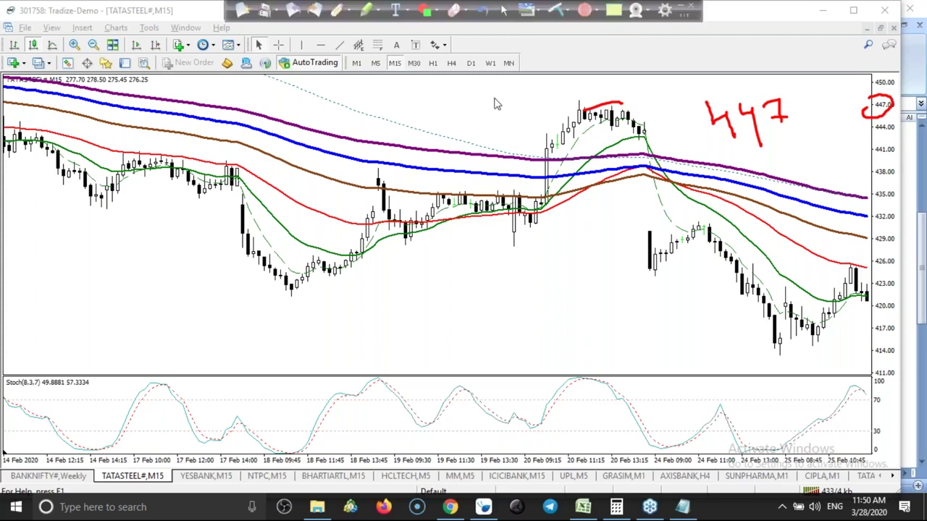
Switch to the Gann Calculator workbook in Excel, select the 447 cell in column G and circle it with the pen
{"action": "left_click", "coordinate": [590, 511]}
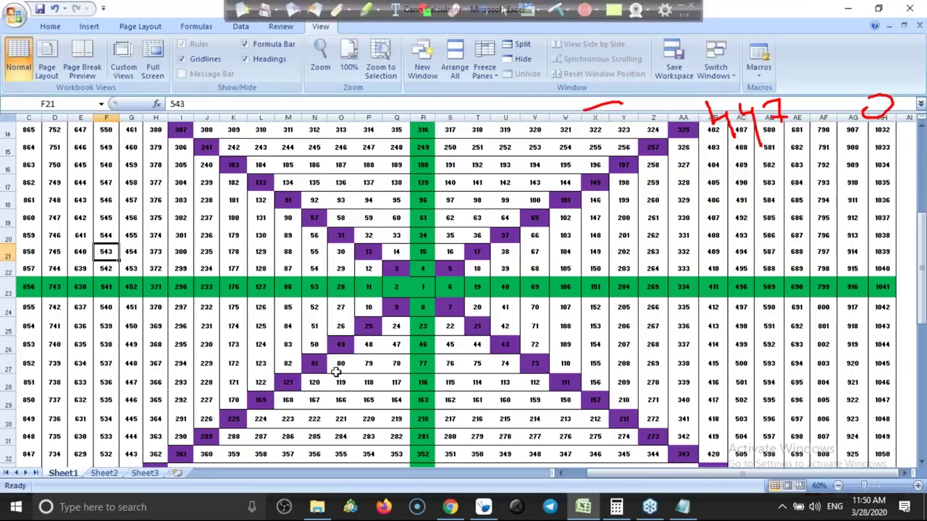
{"action": "left_click", "coordinate": [131, 384]}
{"action": "left_click", "coordinate": [127, 399]}
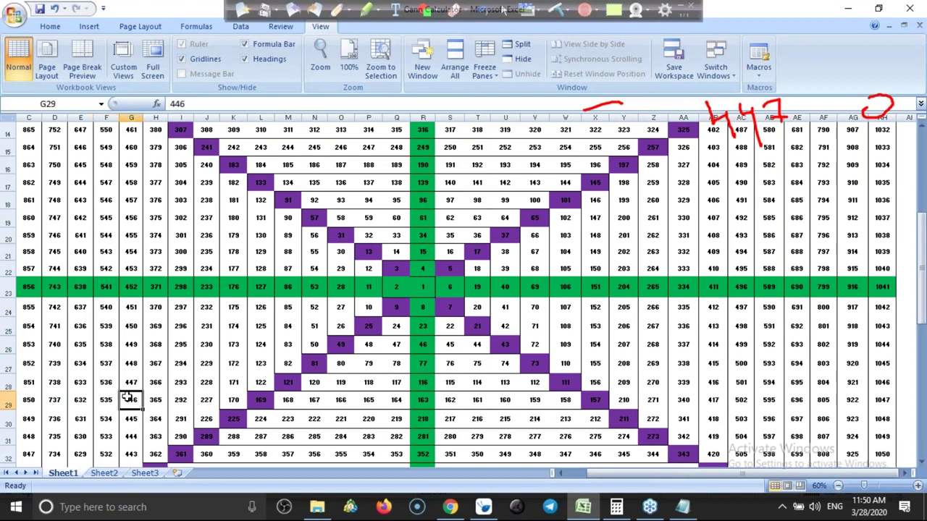
{"action": "left_click", "coordinate": [131, 382]}
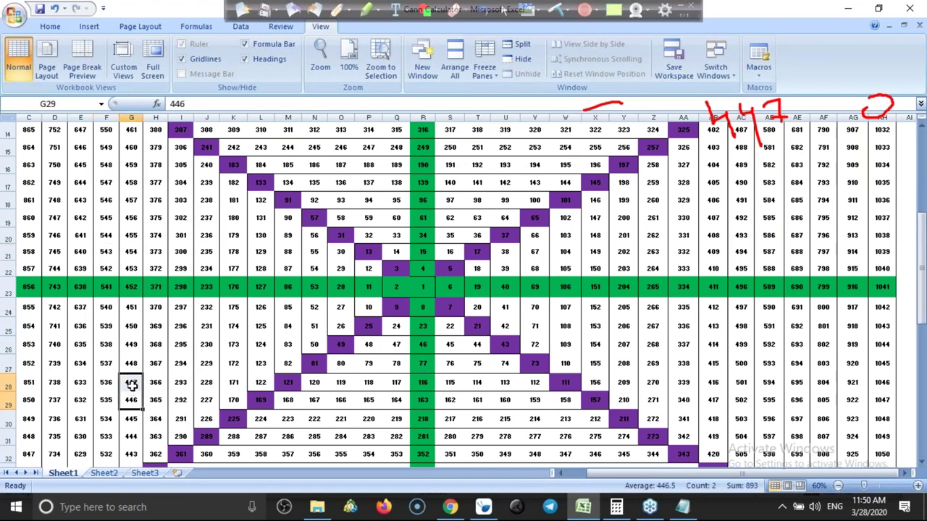
{"action": "left_click", "coordinate": [337, 11]}
{"action": "mouse_move", "coordinate": [121, 378]}
{"action": "left_mouse_down"}
{"action": "mouse_move", "coordinate": [135, 371]}
{"action": "mouse_move", "coordinate": [131, 400]}
{"action": "mouse_move", "coordinate": [121, 380]}
{"action": "left_mouse_up"}
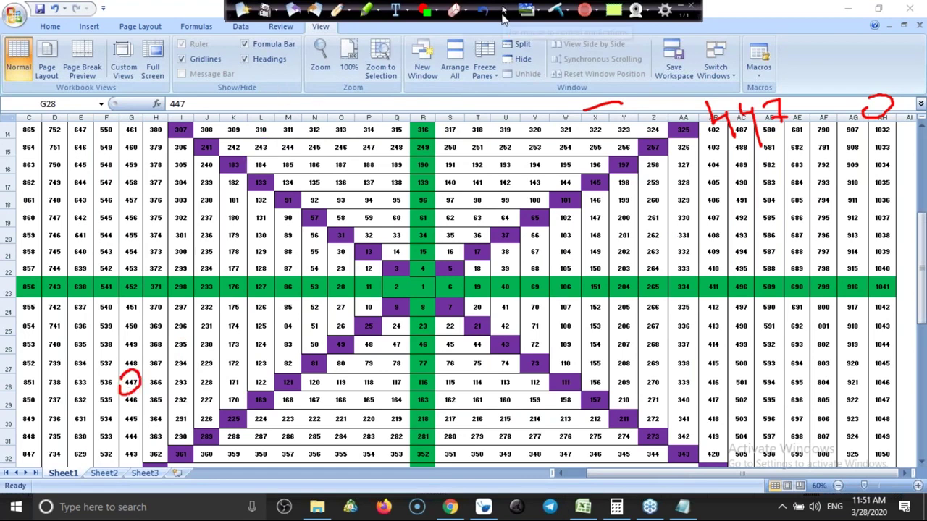
{"action": "left_click", "coordinate": [503, 15]}
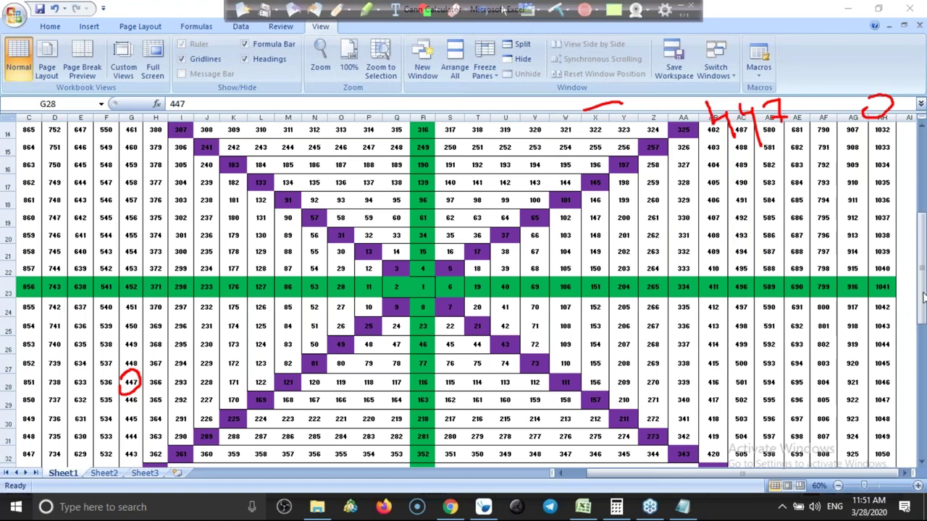
Erase the misplaced circle in column G and redraw it around 447
{"action": "left_click_drag", "start_coordinate": [924, 301], "coordinate": [924, 311]}
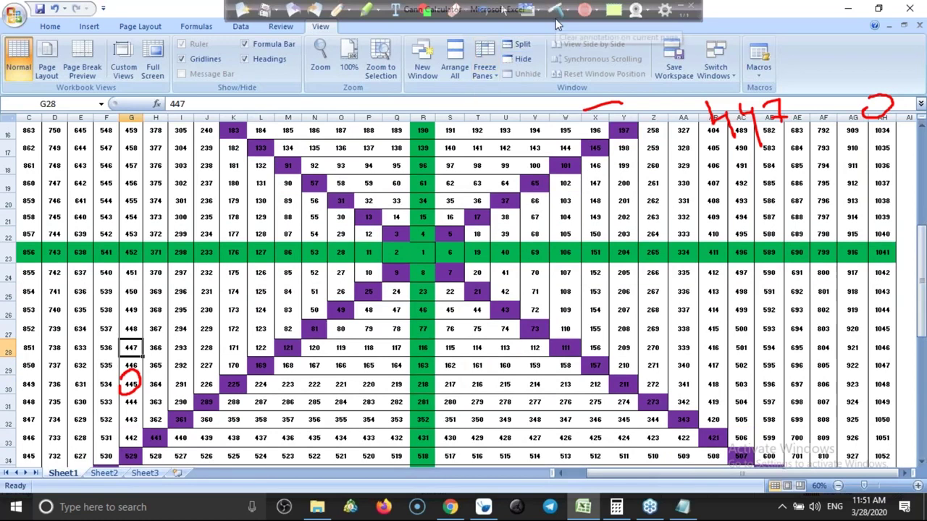
{"action": "left_click", "coordinate": [454, 10]}
{"action": "mouse_move", "coordinate": [130, 371]}
{"action": "left_mouse_down"}
{"action": "mouse_move", "coordinate": [135, 386]}
{"action": "mouse_move", "coordinate": [125, 390]}
{"action": "left_mouse_up"}
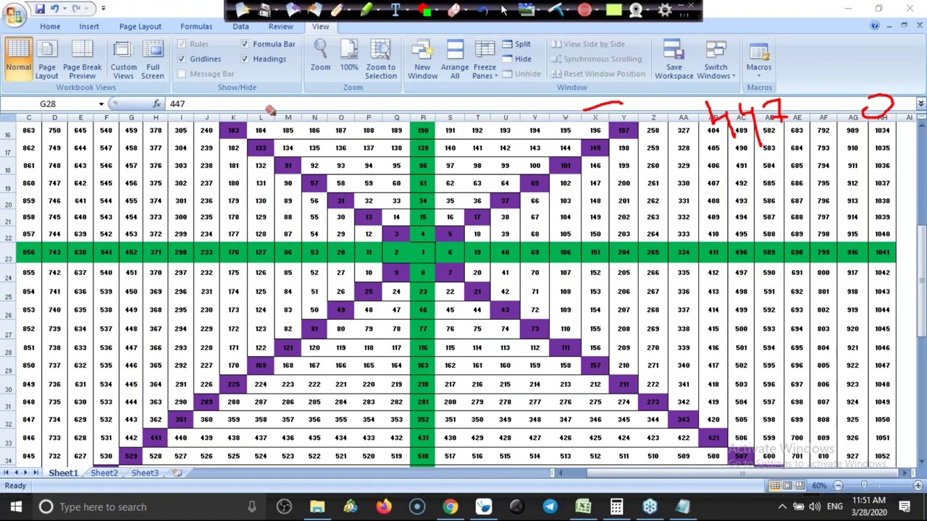
{"action": "left_click", "coordinate": [336, 11]}
{"action": "mouse_move", "coordinate": [121, 356]}
{"action": "left_mouse_down"}
{"action": "mouse_move", "coordinate": [137, 340]}
{"action": "mouse_move", "coordinate": [135, 365]}
{"action": "mouse_move", "coordinate": [128, 347]}
{"action": "left_mouse_up"}
{"action": "left_click_drag", "start_coordinate": [90, 253], "coordinate": [187, 254]}
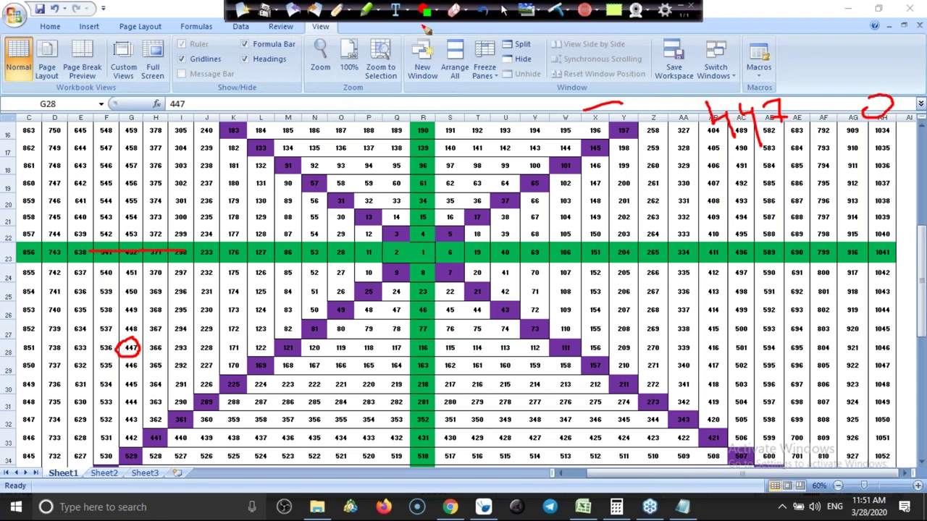
{"action": "left_click", "coordinate": [454, 12]}
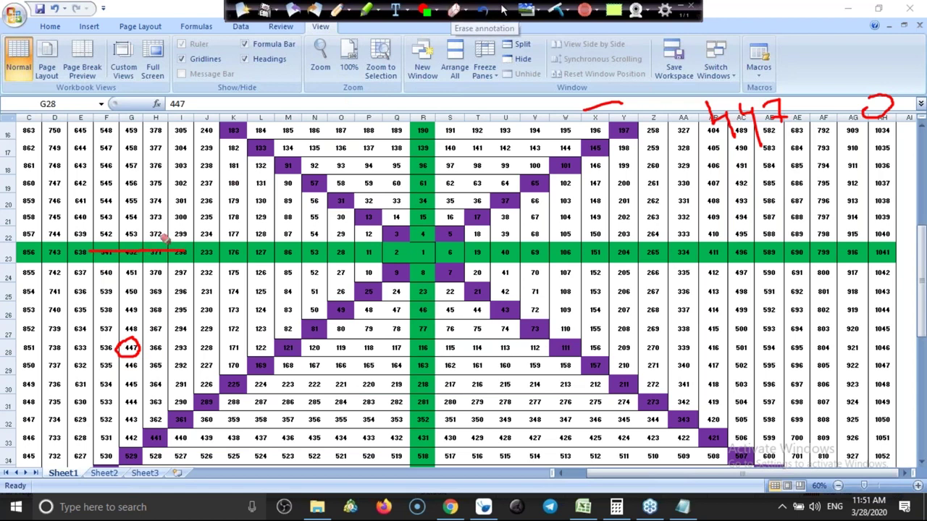
{"action": "left_click_drag", "start_coordinate": [89, 253], "coordinate": [165, 253]}
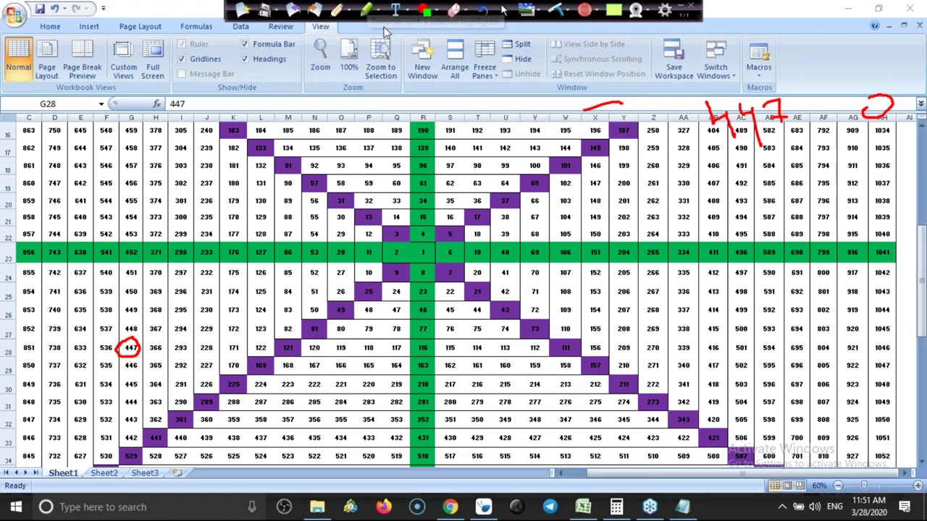
Draw straight lines from the central 1 to 452 along the green row and diagonally to 529, and label the angle 45
{"action": "mouse_move", "coordinate": [112, 250]}
{"action": "left_mouse_down"}
{"action": "mouse_move", "coordinate": [344, 223]}
{"action": "mouse_move", "coordinate": [430, 252]}
{"action": "left_mouse_up"}
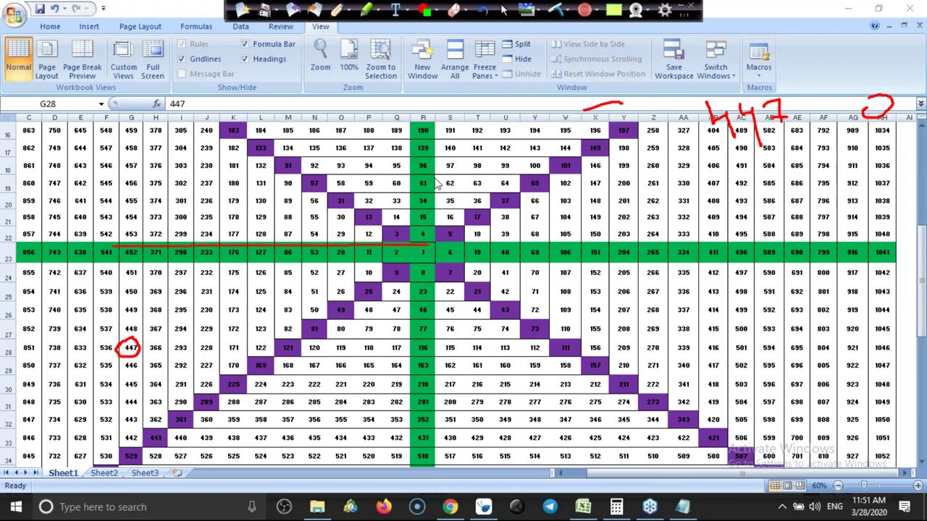
{"action": "mouse_move", "coordinate": [417, 256]}
{"action": "left_mouse_down"}
{"action": "mouse_move", "coordinate": [294, 376]}
{"action": "mouse_move", "coordinate": [125, 484]}
{"action": "mouse_move", "coordinate": [130, 472]}
{"action": "left_mouse_up"}
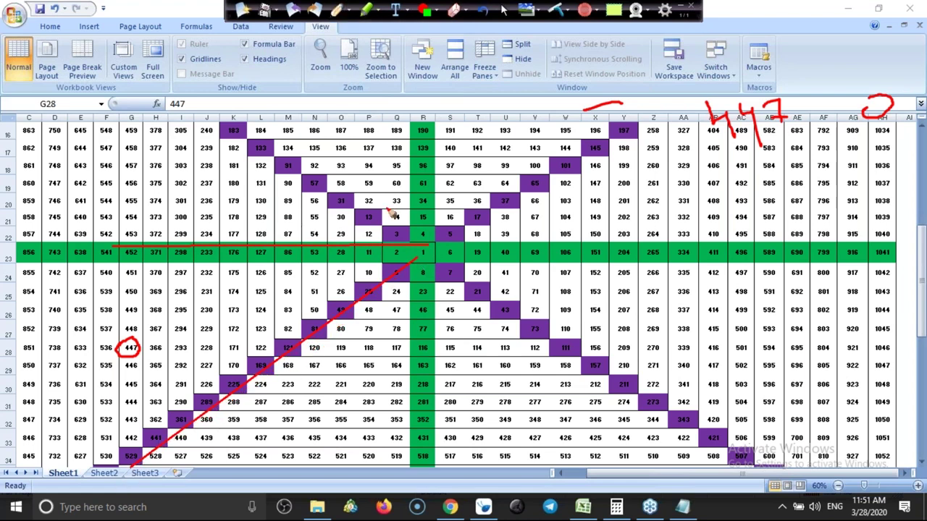
{"action": "mouse_move", "coordinate": [396, 248]}
{"action": "left_mouse_down"}
{"action": "mouse_move", "coordinate": [384, 262]}
{"action": "mouse_move", "coordinate": [341, 275]}
{"action": "mouse_move", "coordinate": [358, 286]}
{"action": "left_mouse_up"}
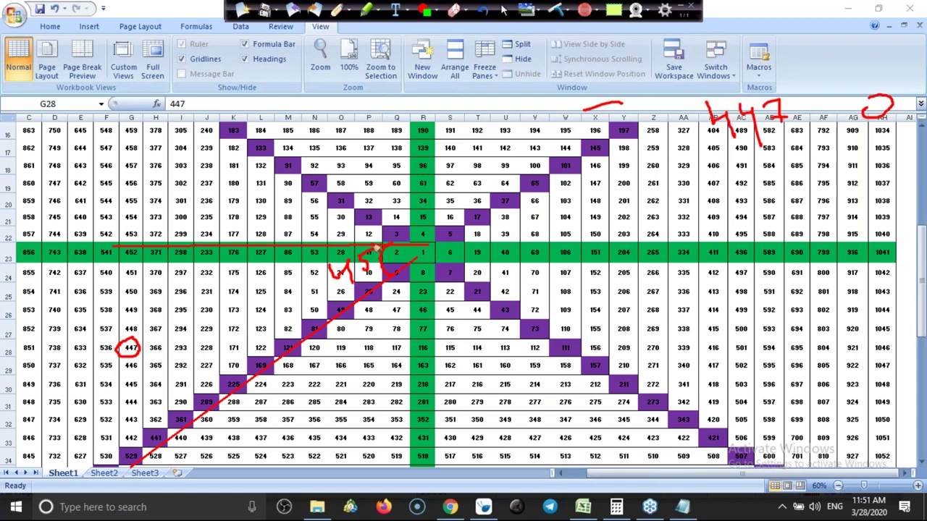
Circle 452 and 529 in column G and draw an arrow pointing at 452
{"action": "mouse_move", "coordinate": [112, 244]}
{"action": "left_mouse_down"}
{"action": "mouse_move", "coordinate": [146, 239]}
{"action": "mouse_move", "coordinate": [120, 265]}
{"action": "mouse_move", "coordinate": [124, 239]}
{"action": "left_mouse_up"}
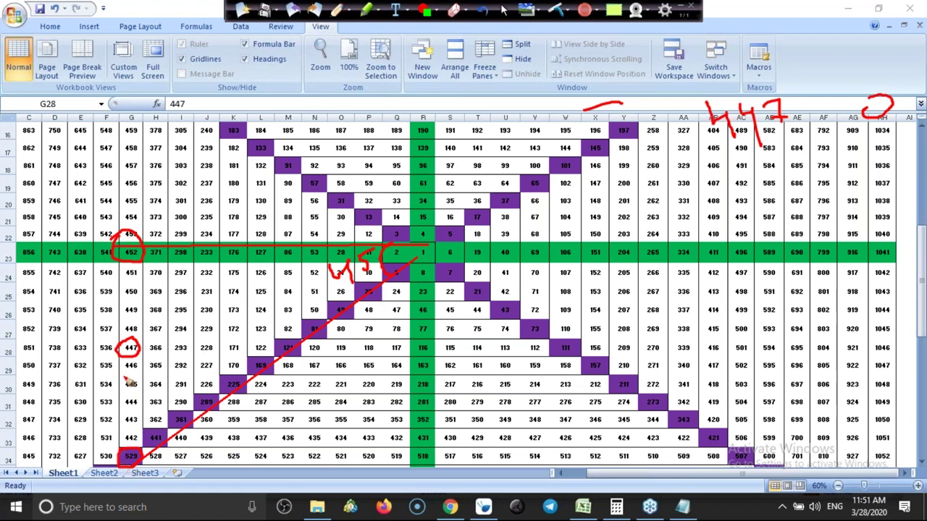
{"action": "left_click_drag", "start_coordinate": [94, 275], "coordinate": [115, 262]}
{"action": "left_click", "coordinate": [505, 12]}
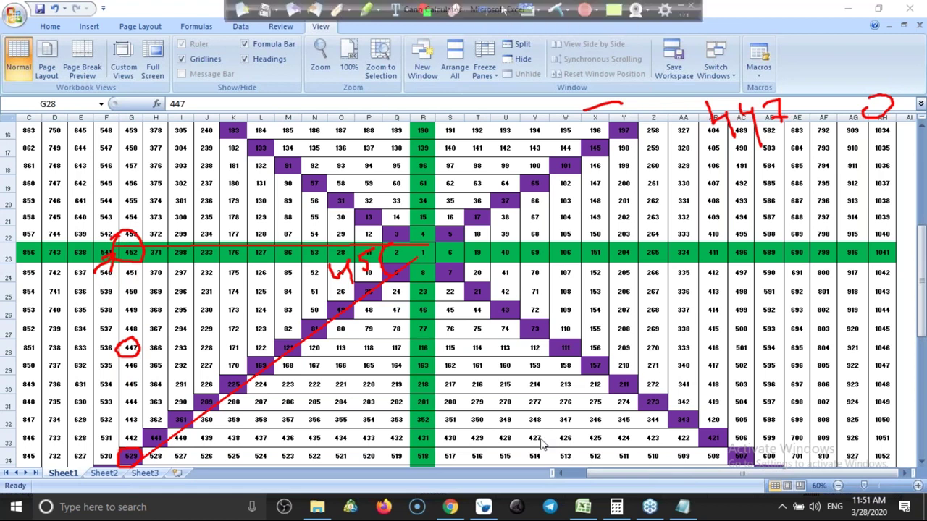
Switch to the TATASTEEL# chart in MetaTrader and add a horizontal line at 452
{"action": "left_click", "coordinate": [583, 508]}
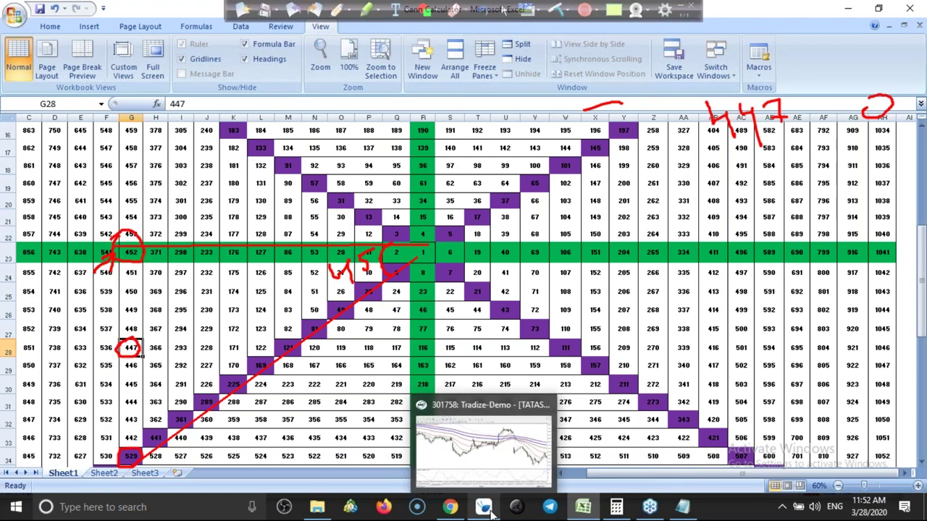
{"action": "left_click", "coordinate": [517, 507]}
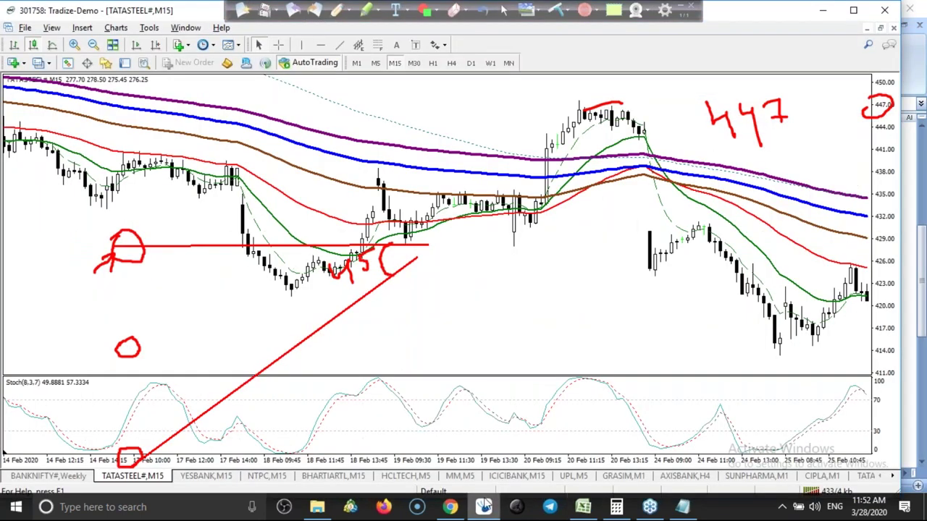
{"action": "left_click", "coordinate": [321, 45]}
{"action": "left_click", "coordinate": [340, 102]}
{"action": "right_click", "coordinate": [323, 103]}
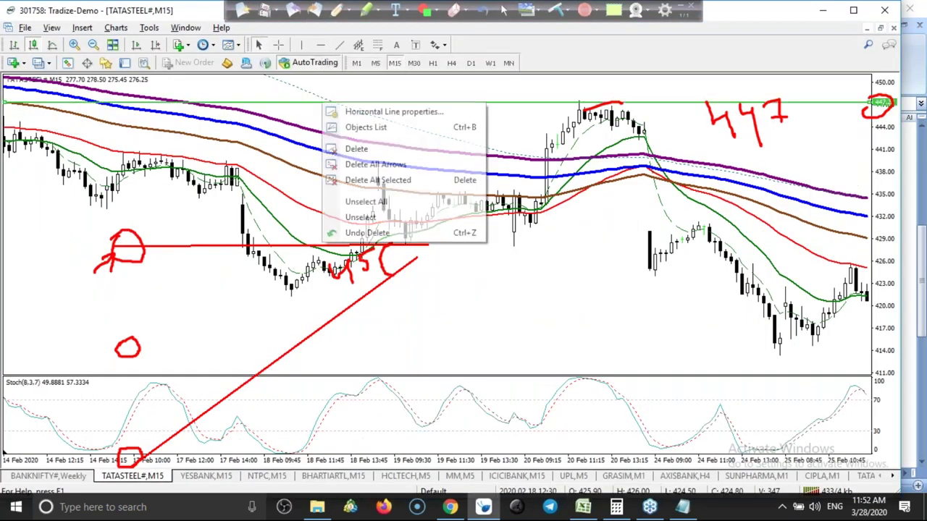
{"action": "left_click", "coordinate": [342, 112]}
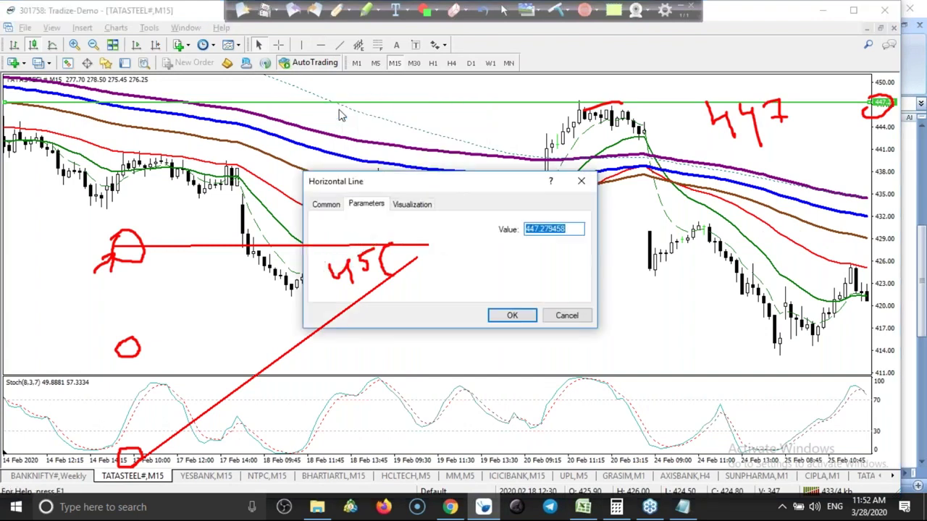
{"action": "type", "text": "452"}
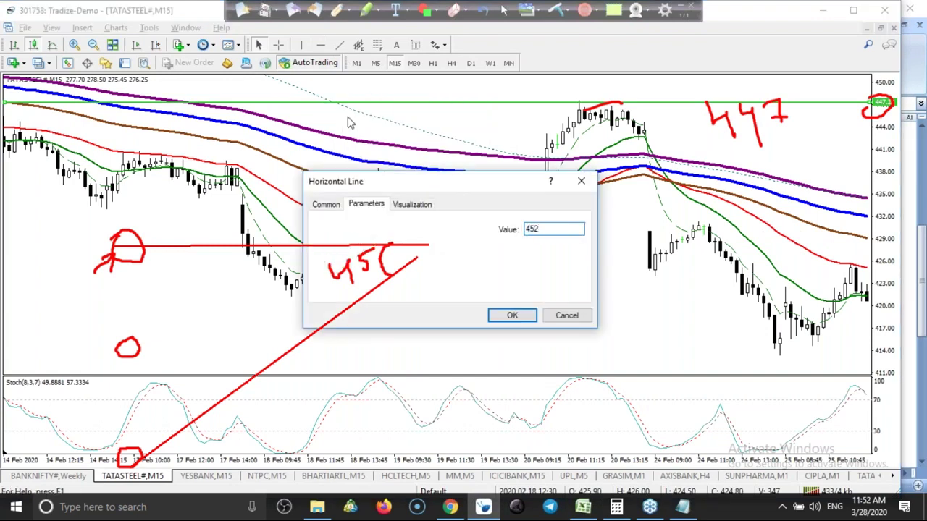
{"action": "left_click", "coordinate": [513, 316]}
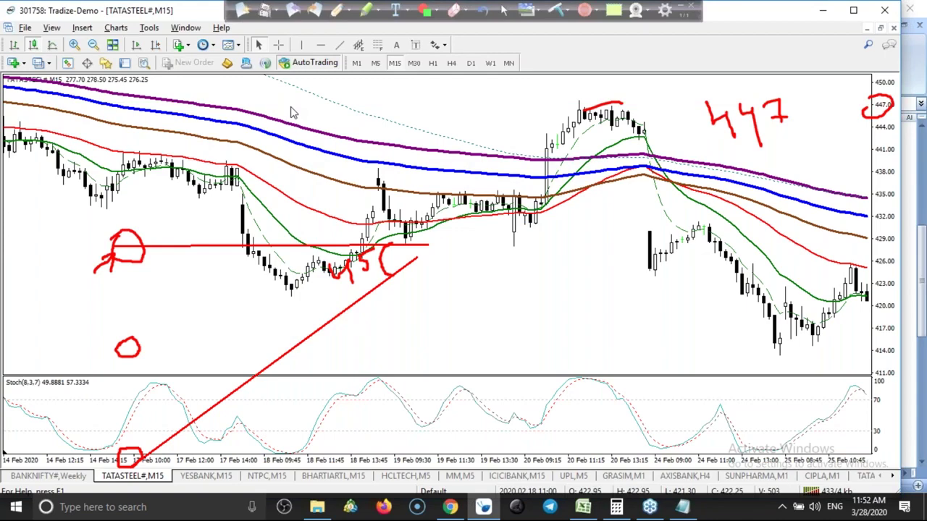
Recheck the Gann square levels in Excel and add a second horizontal line to the TATASTEEL# chart at 529
{"action": "key", "text": "alt+Tab"}
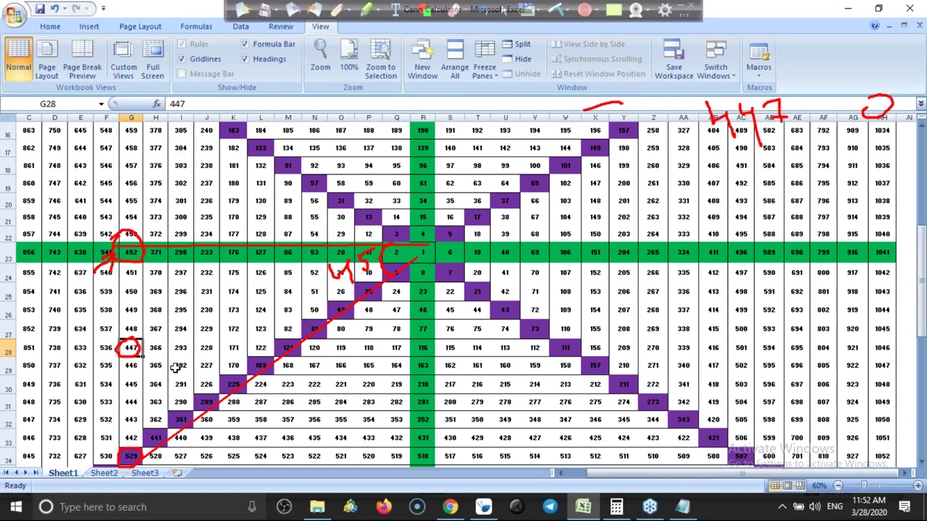
{"action": "key", "text": "alt+Tab"}
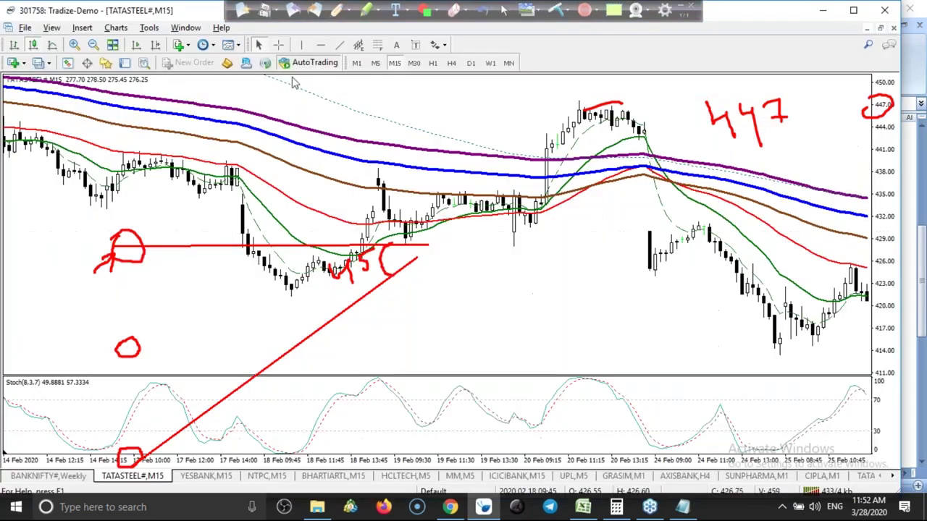
{"action": "left_click", "coordinate": [324, 48]}
{"action": "left_click", "coordinate": [293, 193]}
{"action": "right_click", "coordinate": [291, 193]}
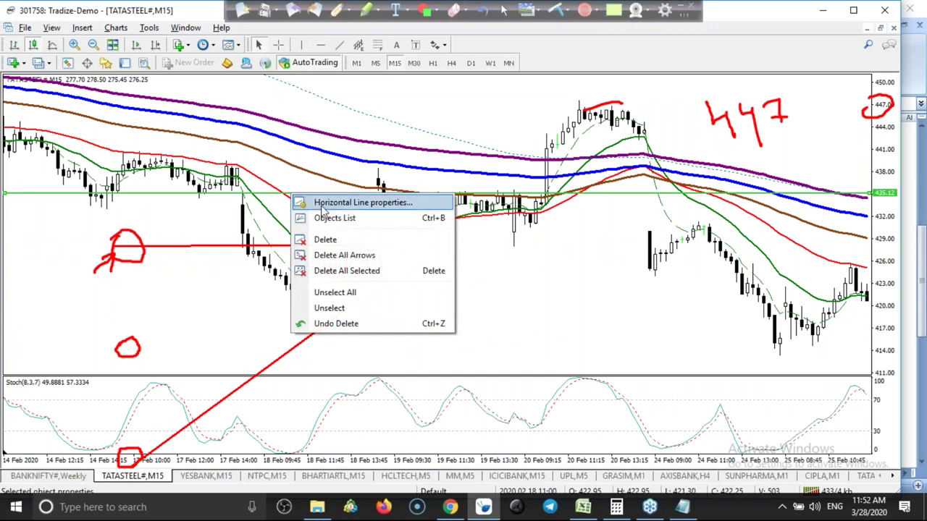
{"action": "left_click", "coordinate": [347, 203]}
{"action": "type", "text": "529"}
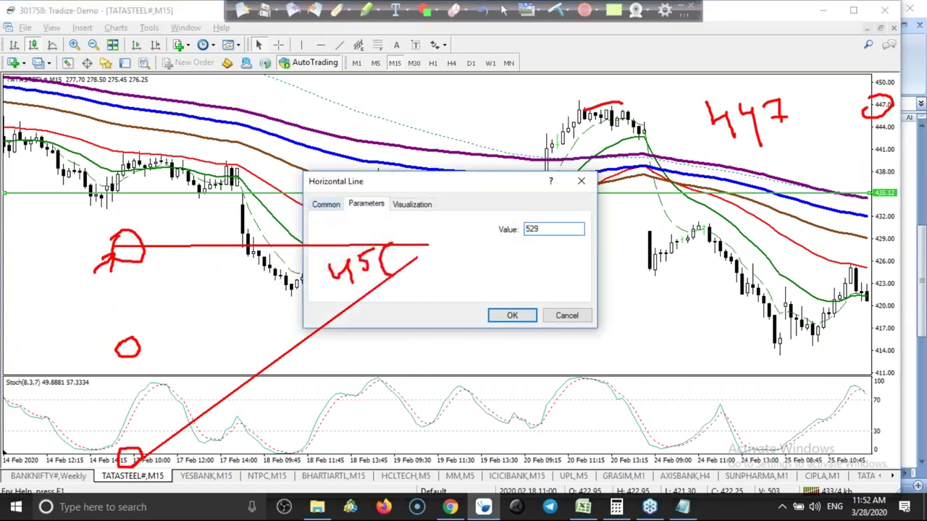
{"action": "left_click", "coordinate": [512, 316]}
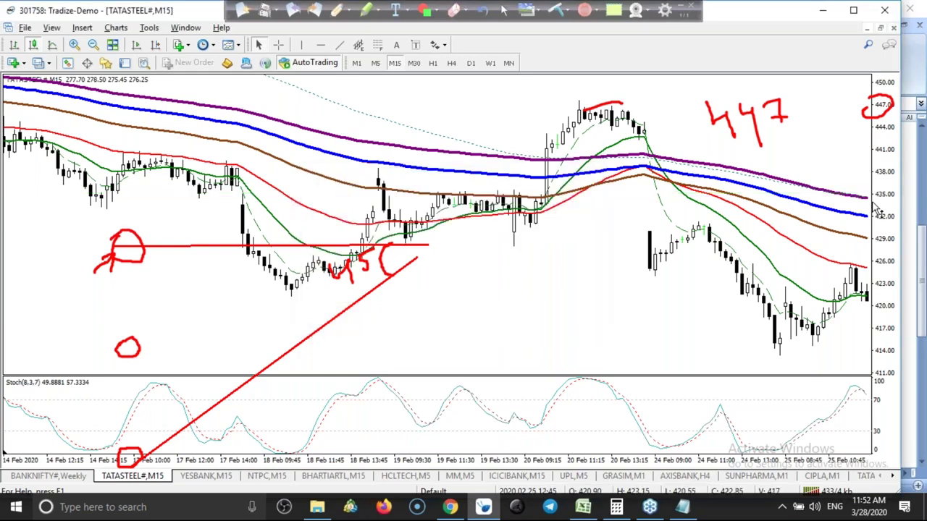
{"action": "left_click_drag", "start_coordinate": [885, 155], "coordinate": [883, 98]}
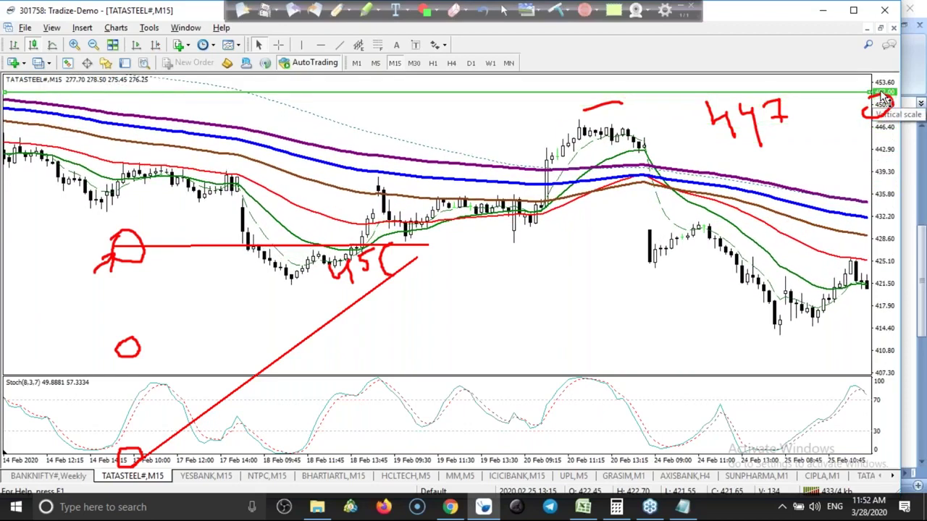
{"action": "left_click_drag", "start_coordinate": [884, 98], "coordinate": [884, 168]}
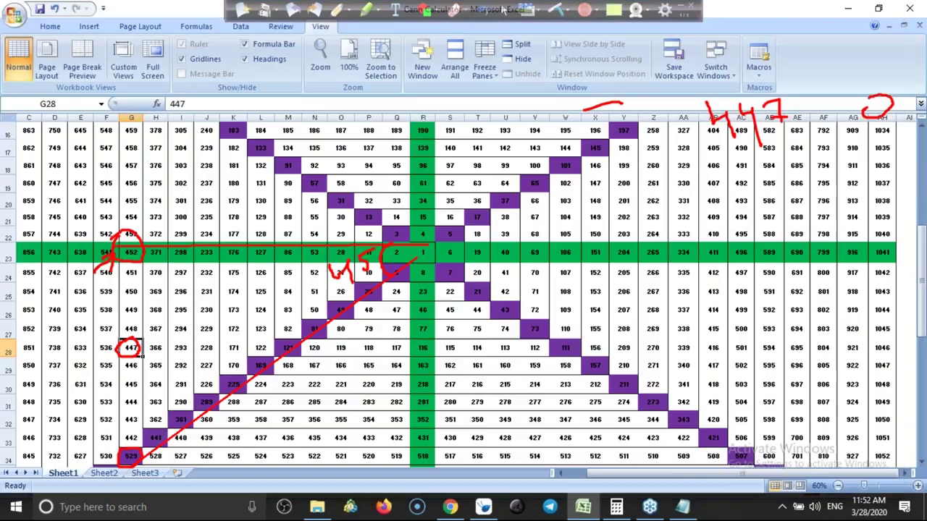
Select 441 in cell H33 of the Gann square, the purple diagonal level next to 529
{"action": "key", "text": "alt+Tab"}
{"action": "left_click_drag", "start_coordinate": [133, 459], "coordinate": [165, 433]}
{"action": "left_click", "coordinate": [165, 438]}
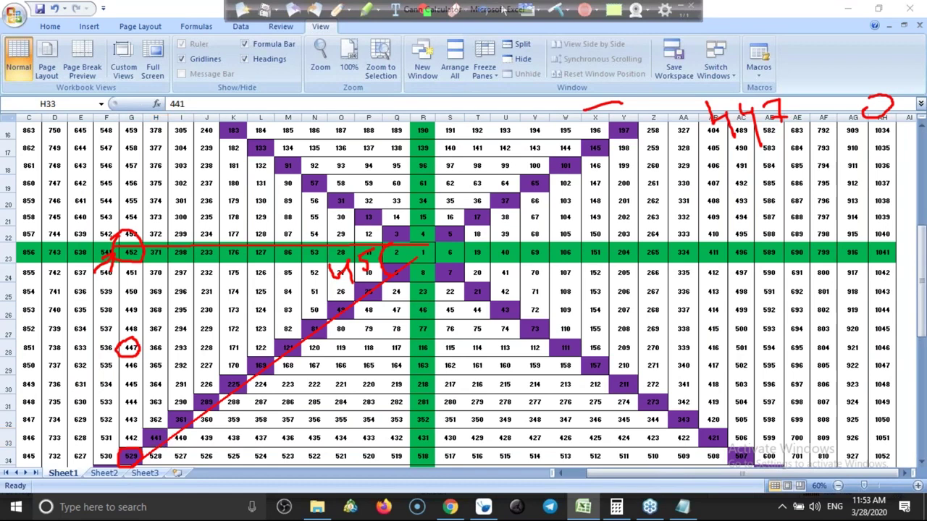
Switch to the TATASTEEL# chart in MetaTrader and add a horizontal line at 441
{"action": "key", "text": "alt+Tab"}
{"action": "left_click", "coordinate": [322, 45]}
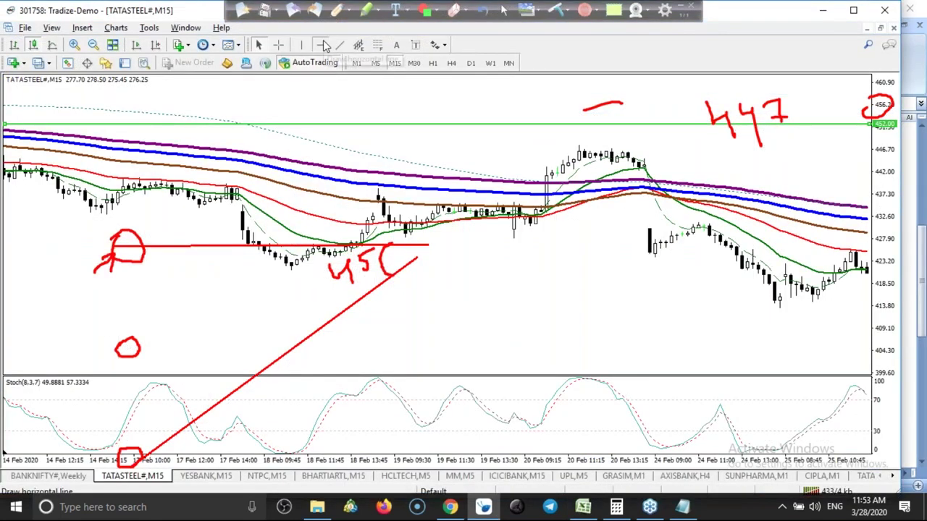
{"action": "left_click", "coordinate": [403, 116]}
{"action": "right_click", "coordinate": [403, 117]}
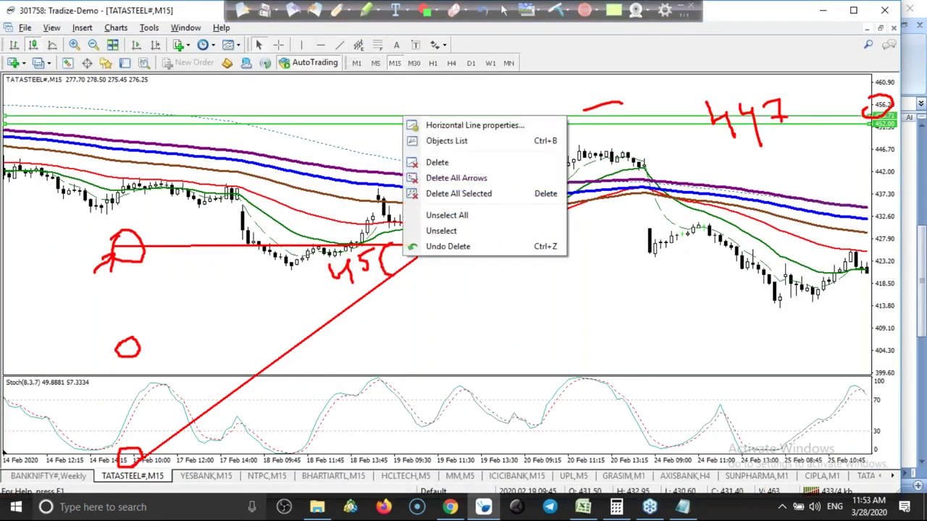
{"action": "left_click", "coordinate": [424, 126]}
{"action": "type", "text": "441"}
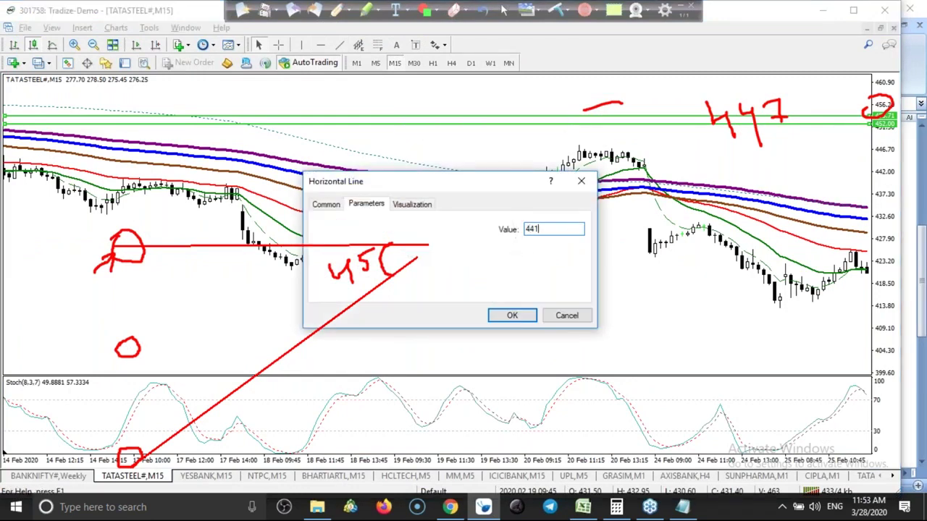
{"action": "left_click", "coordinate": [514, 318]}
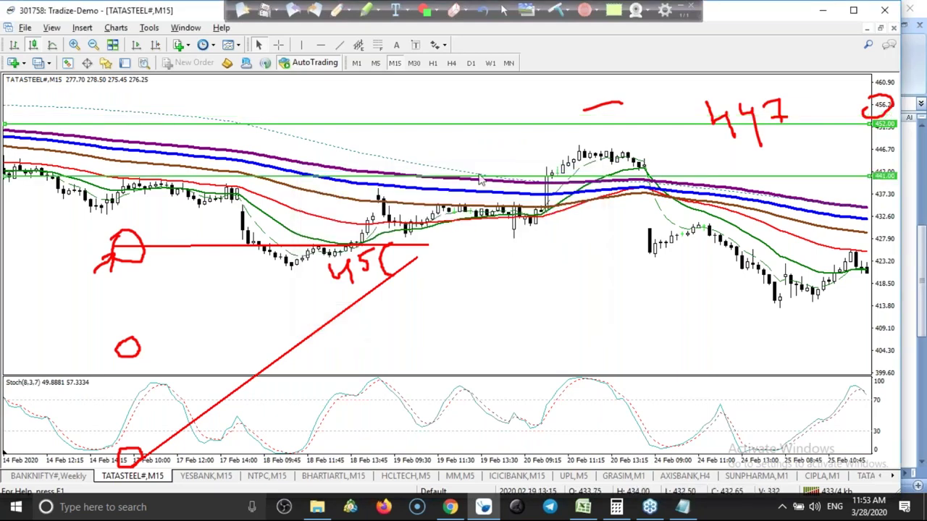
{"action": "mouse_move", "coordinate": [479, 177]}
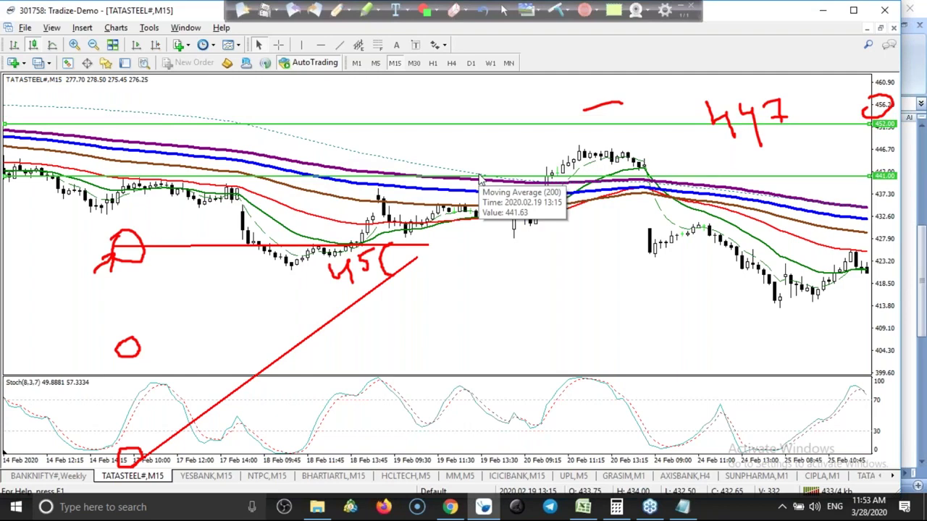
Pick the 431 cell in the Excel Gann square, then add a horizontal line at 431 to the TATASTEEL M15 chart
{"action": "key", "text": "alt+Tab"}
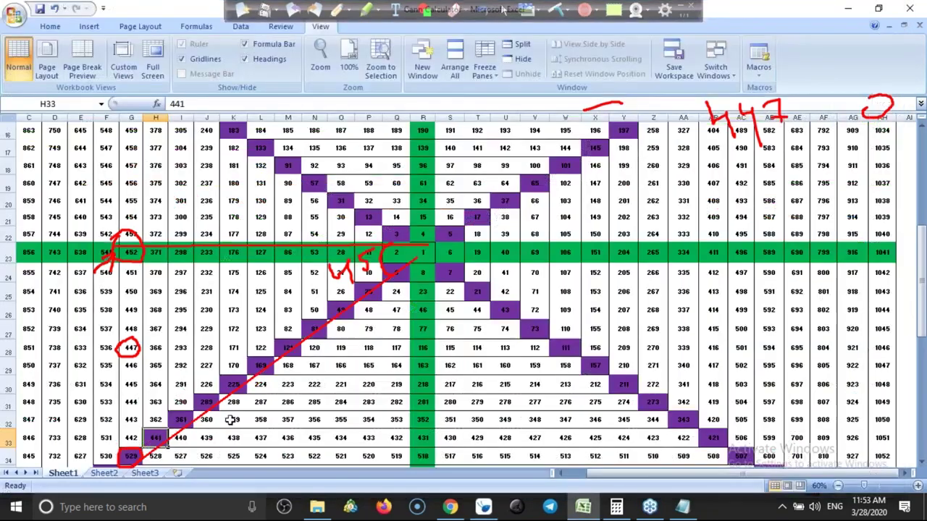
{"action": "left_click", "coordinate": [427, 439]}
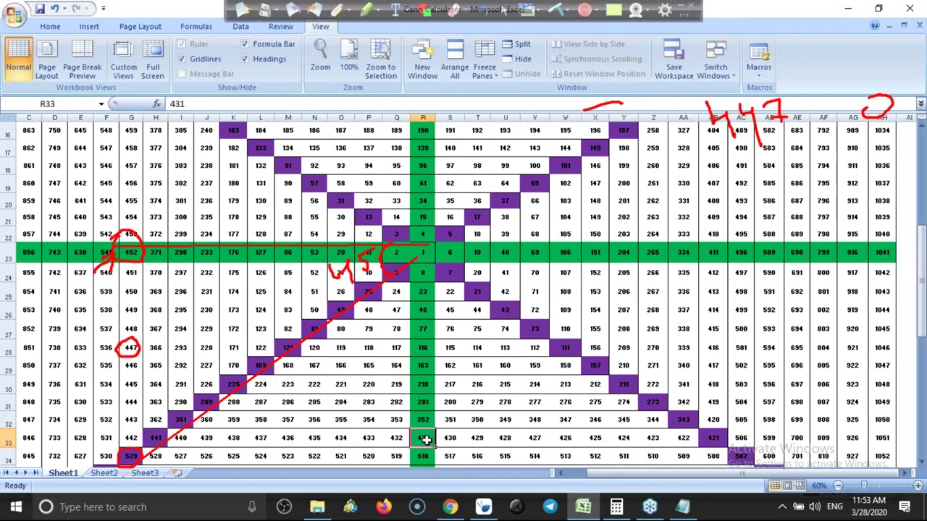
{"action": "key", "text": "alt+Tab"}
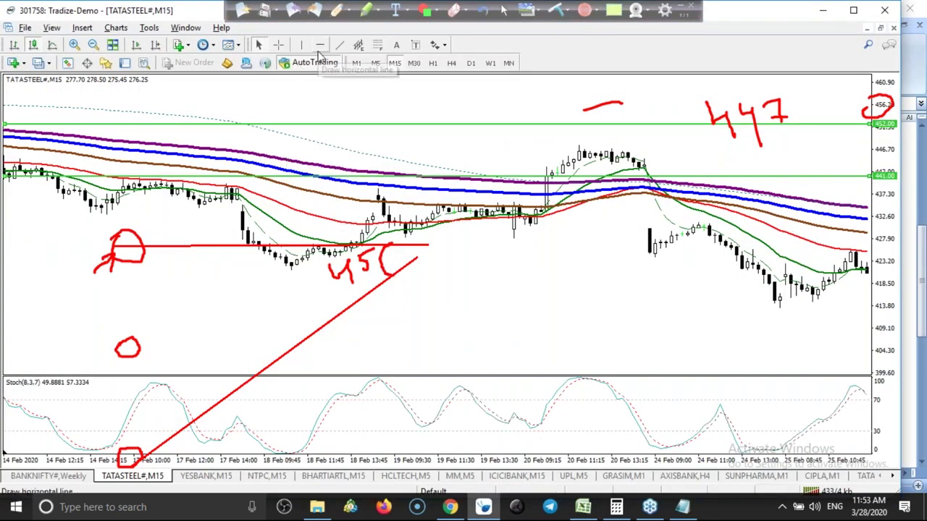
{"action": "left_click", "coordinate": [341, 142]}
{"action": "right_click", "coordinate": [340, 143]}
{"action": "left_click", "coordinate": [367, 152]}
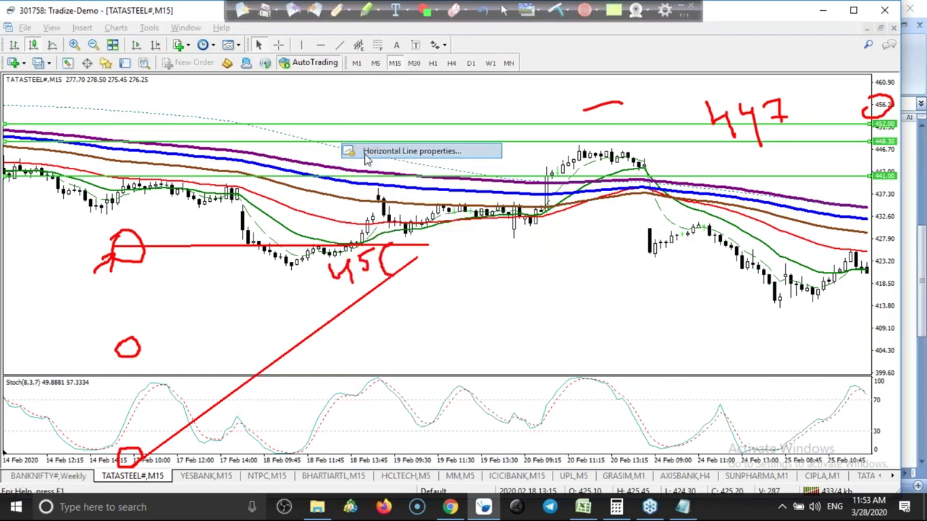
{"action": "type", "text": "431"}
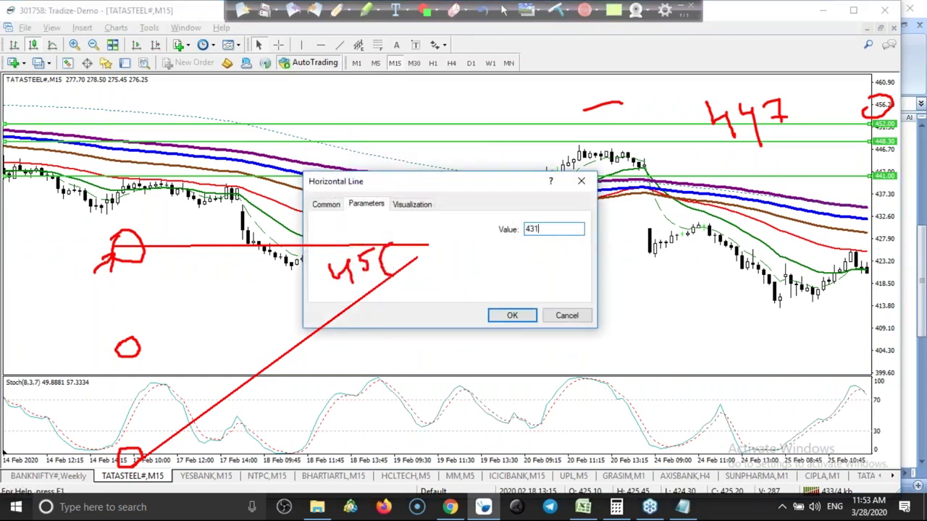
{"action": "left_click", "coordinate": [512, 318]}
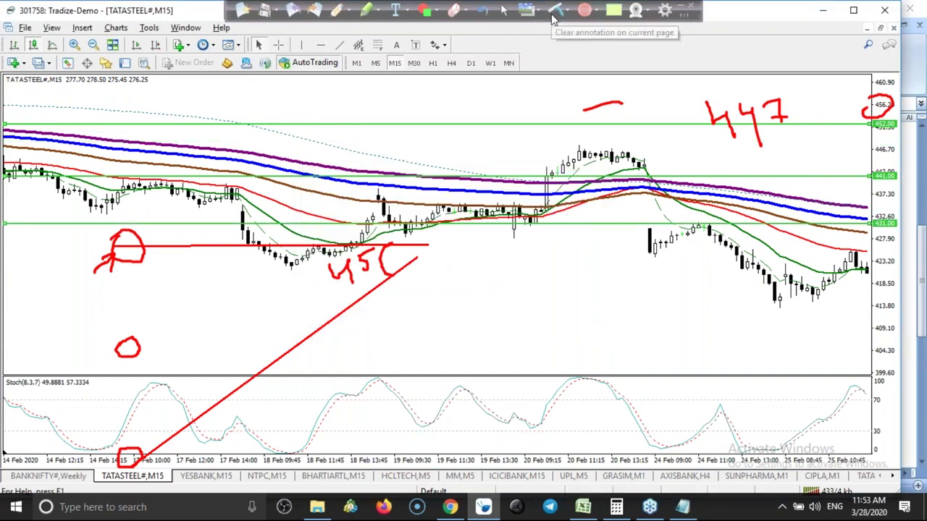
Replace the old annotations with red pen marks tracing the 24 February rise to the 431 line and circling its price label
{"action": "left_click", "coordinate": [505, 13]}
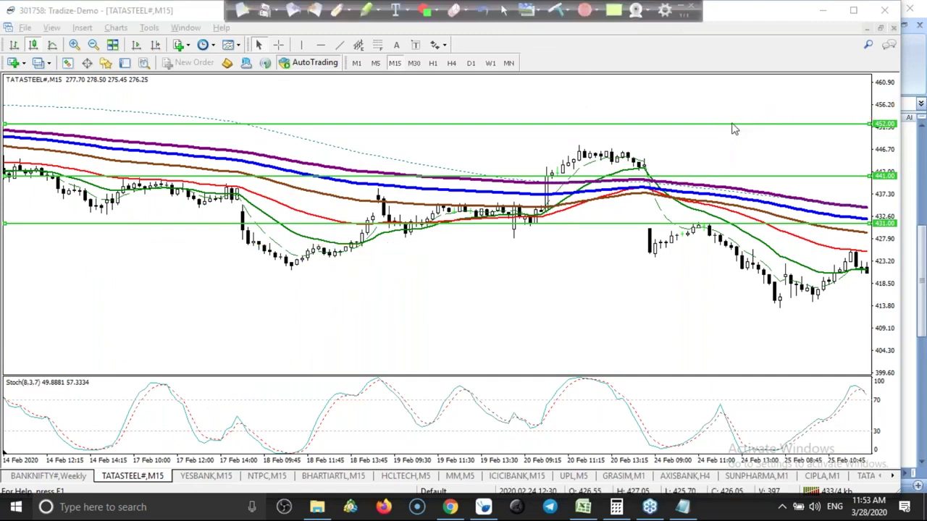
{"action": "left_click", "coordinate": [673, 210]}
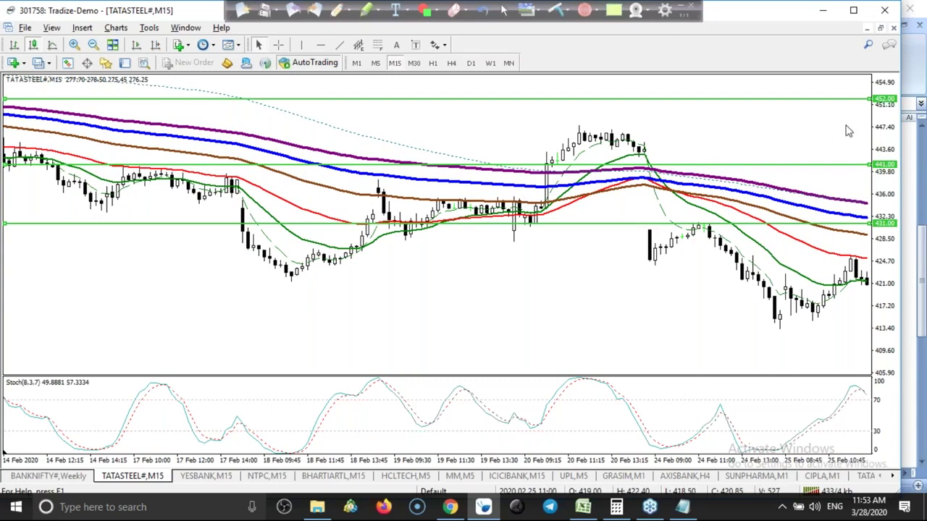
{"action": "left_click_drag", "start_coordinate": [884, 112], "coordinate": [887, 136]}
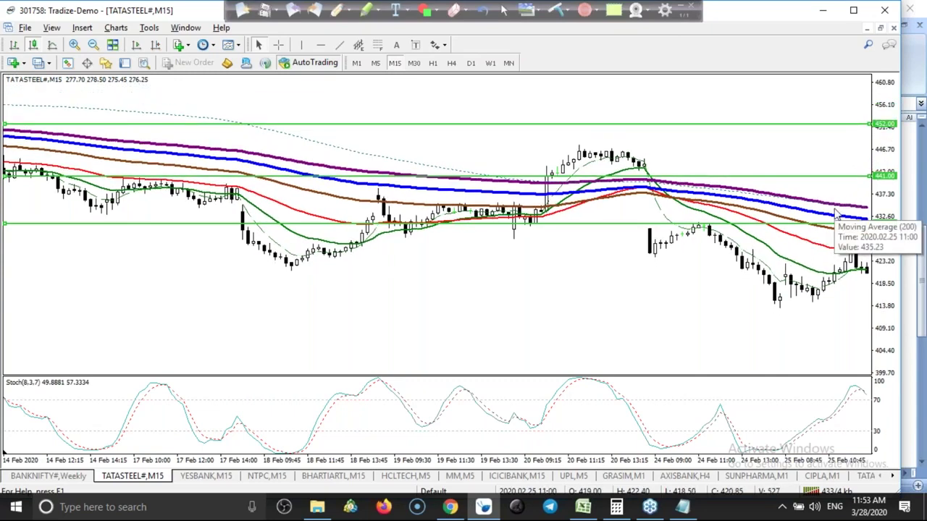
{"action": "left_click", "coordinate": [335, 13]}
{"action": "mouse_move", "coordinate": [651, 233]}
{"action": "left_mouse_down"}
{"action": "mouse_move", "coordinate": [658, 244]}
{"action": "mouse_move", "coordinate": [703, 229]}
{"action": "mouse_move", "coordinate": [692, 227]}
{"action": "mouse_move", "coordinate": [701, 220]}
{"action": "mouse_move", "coordinate": [711, 228]}
{"action": "left_mouse_up"}
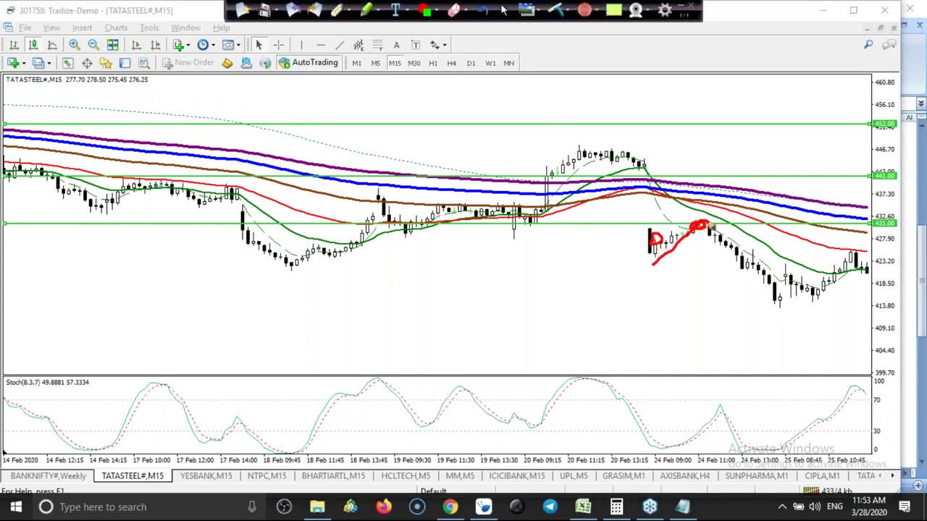
{"action": "mouse_move", "coordinate": [898, 213]}
{"action": "left_mouse_down"}
{"action": "mouse_move", "coordinate": [873, 218]}
{"action": "mouse_move", "coordinate": [872, 232]}
{"action": "left_mouse_up"}
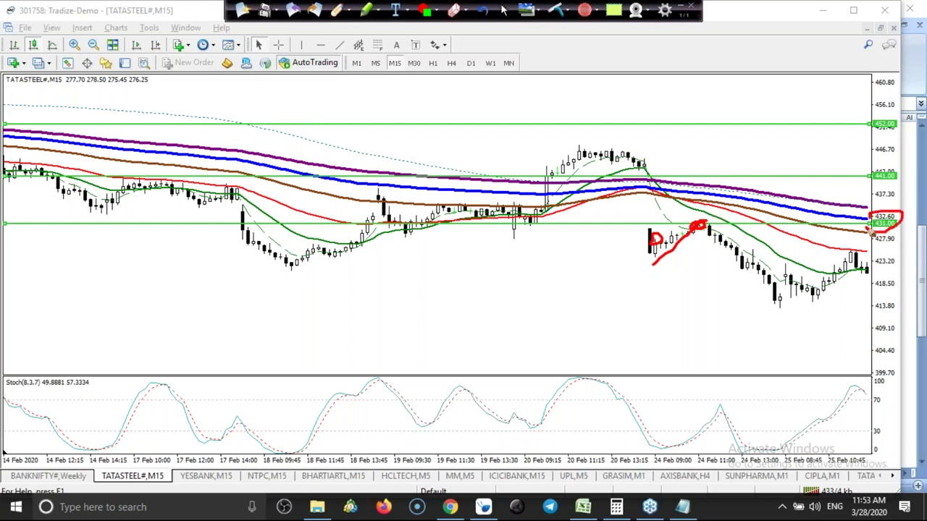
{"action": "left_click", "coordinate": [505, 11]}
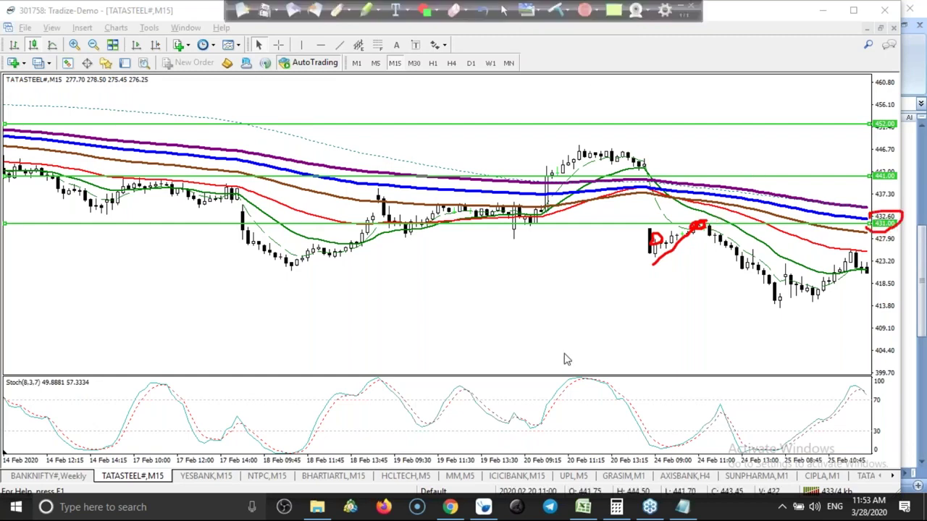
Check the 430 cell beside 431 in the Excel Gann Calculator workbook and return to the TATASTEEL chart
{"action": "left_click", "coordinate": [583, 507]}
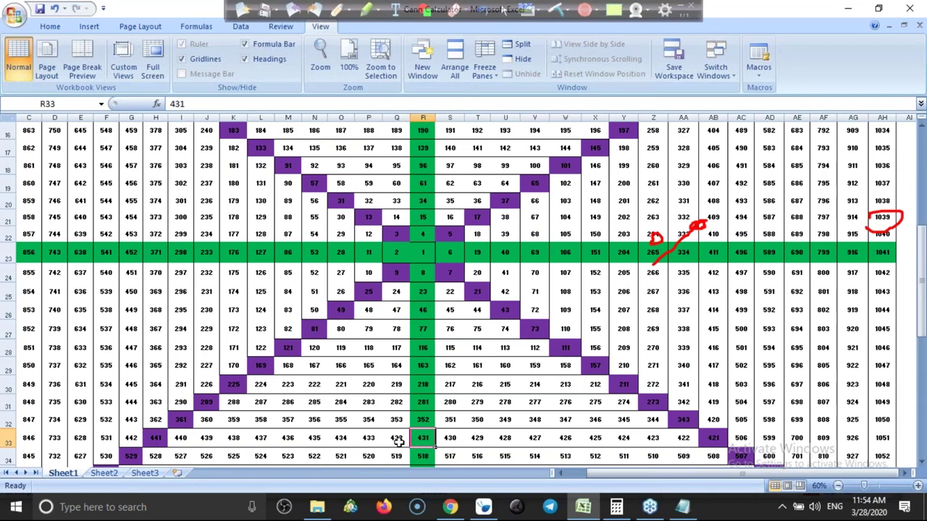
{"action": "left_click", "coordinate": [455, 439]}
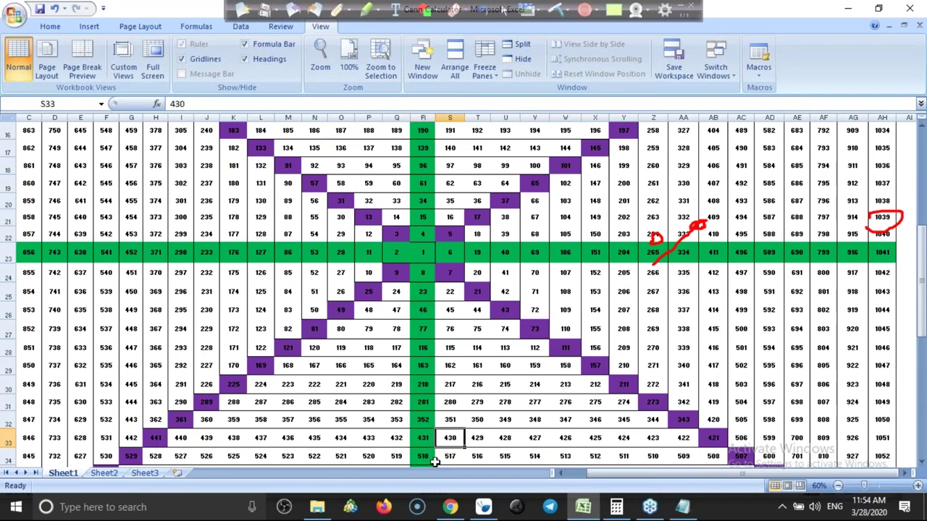
{"action": "left_click", "coordinate": [485, 509]}
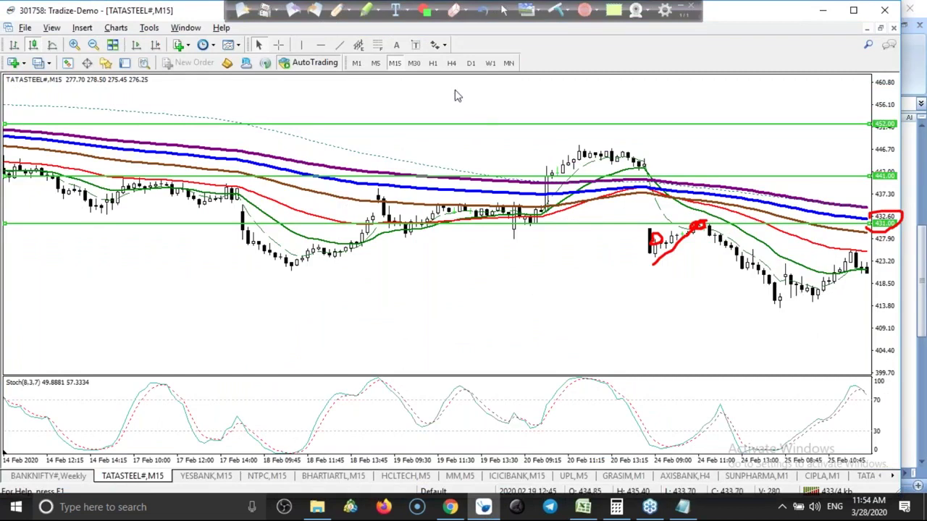
Trace the 24 February rise to the 431 line and the decline following it with the red pen
{"action": "left_click", "coordinate": [340, 22]}
{"action": "left_click_drag", "start_coordinate": [711, 230], "coordinate": [791, 290]}
{"action": "mouse_move", "coordinate": [664, 259]}
{"action": "left_mouse_down"}
{"action": "mouse_move", "coordinate": [707, 219]}
{"action": "mouse_move", "coordinate": [721, 222]}
{"action": "mouse_move", "coordinate": [692, 217]}
{"action": "mouse_move", "coordinate": [713, 215]}
{"action": "mouse_move", "coordinate": [708, 224]}
{"action": "mouse_move", "coordinate": [796, 297]}
{"action": "left_mouse_up"}
{"action": "left_click", "coordinate": [501, 11]}
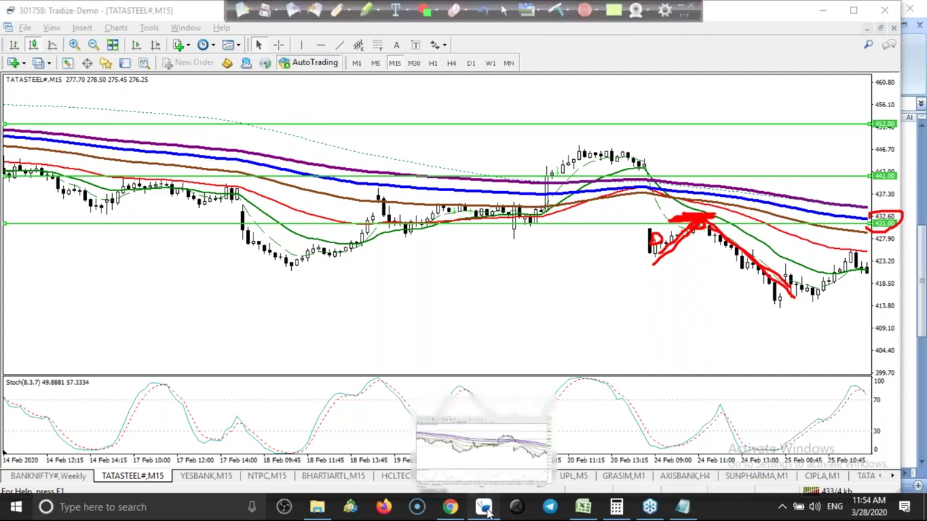
In the Excel Gann square, draw pen strokes from 431 towards 441 and towards 421, and circle the 421 and 422 cells
{"action": "left_click", "coordinate": [583, 506]}
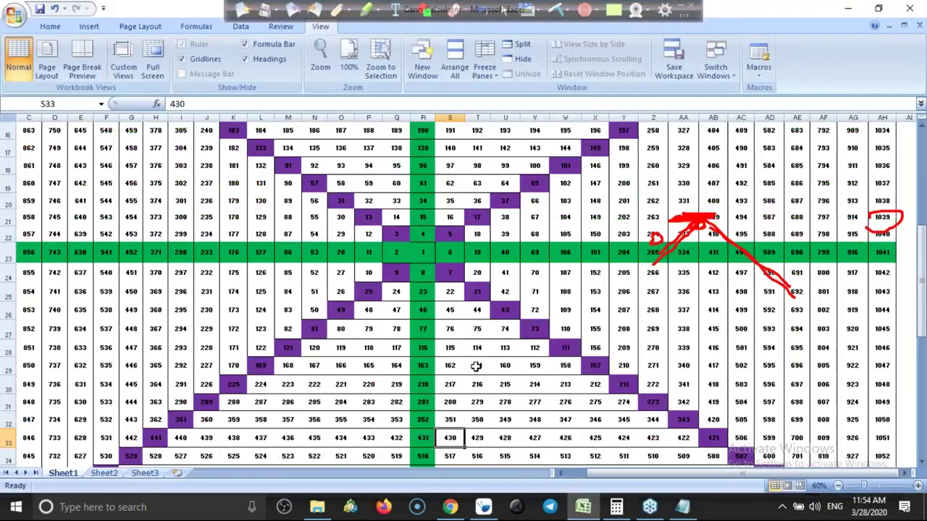
{"action": "left_click", "coordinate": [422, 439]}
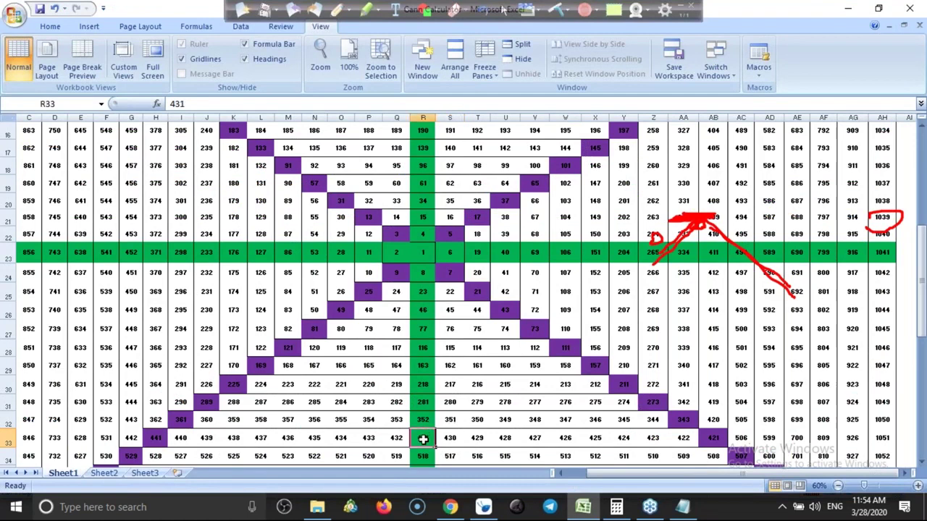
{"action": "left_click", "coordinate": [396, 435]}
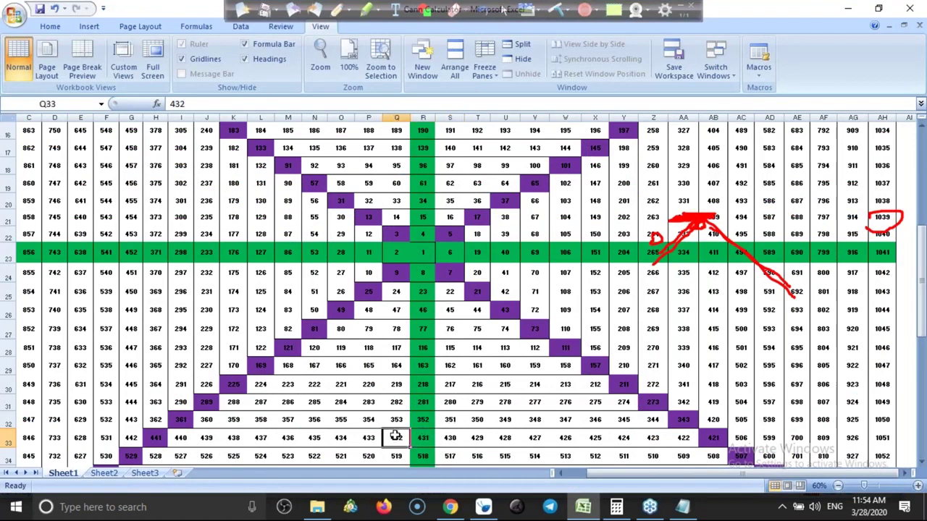
{"action": "left_click", "coordinate": [343, 14]}
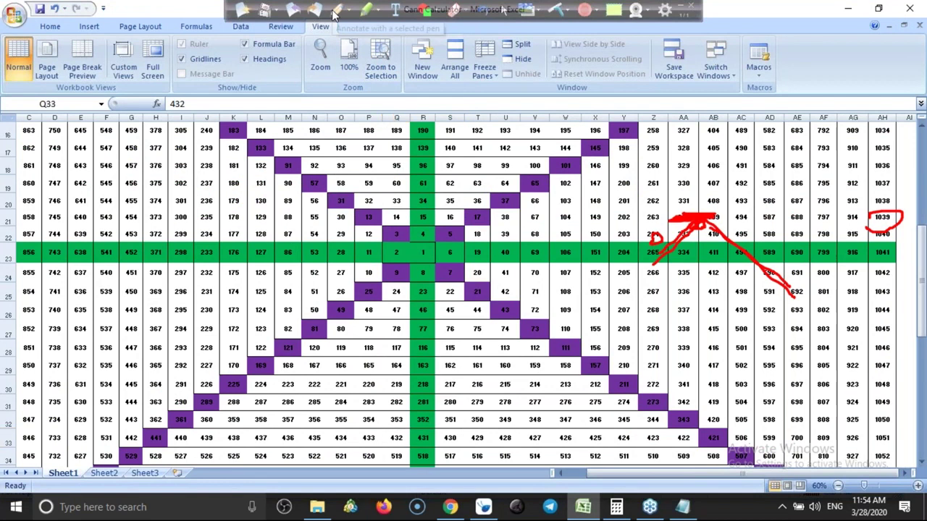
{"action": "mouse_move", "coordinate": [400, 440]}
{"action": "left_mouse_down"}
{"action": "mouse_move", "coordinate": [428, 443]}
{"action": "mouse_move", "coordinate": [210, 433]}
{"action": "mouse_move", "coordinate": [164, 448]}
{"action": "left_mouse_up"}
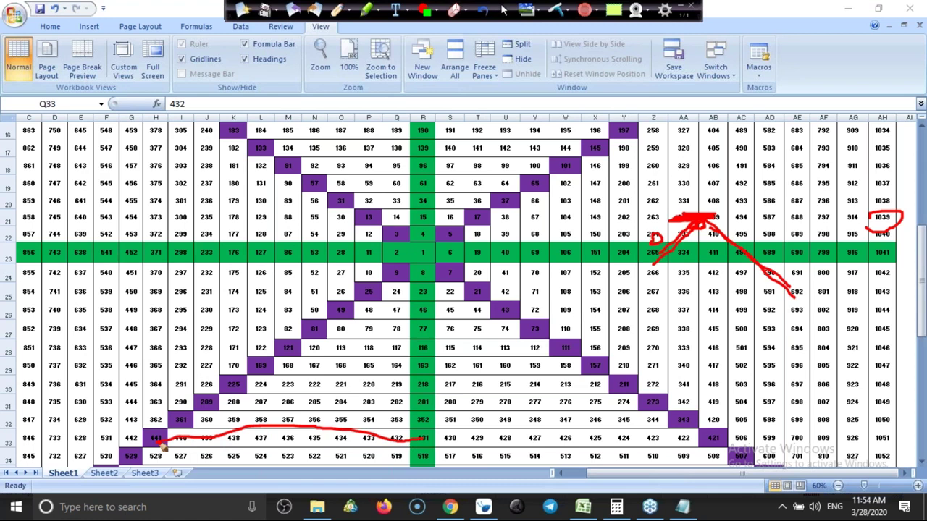
{"action": "left_click_drag", "start_coordinate": [452, 429], "coordinate": [602, 419]}
{"action": "mouse_move", "coordinate": [685, 427]}
{"action": "left_mouse_down"}
{"action": "mouse_move", "coordinate": [727, 432]}
{"action": "mouse_move", "coordinate": [709, 424]}
{"action": "left_mouse_up"}
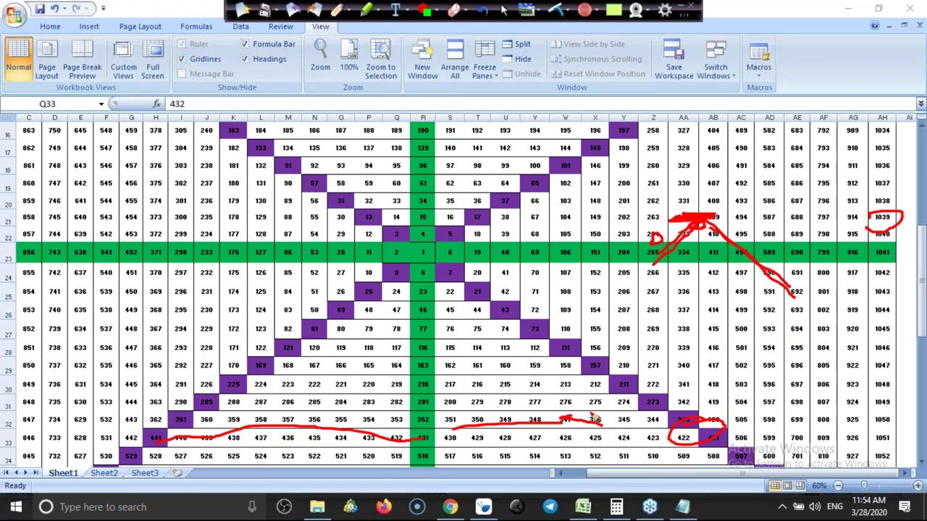
{"action": "left_click", "coordinate": [505, 15]}
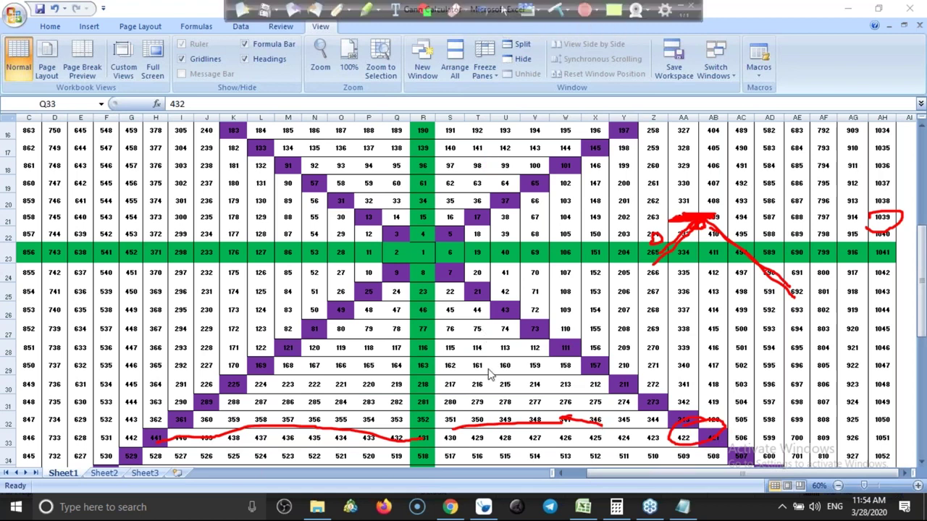
Back on the TATASTEEL chart, set the value of the topmost horizontal line to 421
{"action": "mouse_move", "coordinate": [491, 511]}
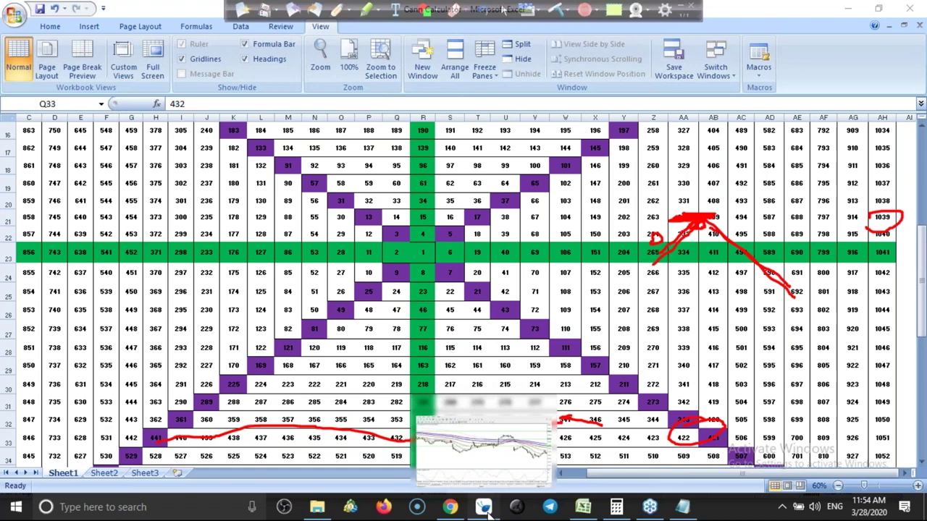
{"action": "left_click", "coordinate": [481, 445]}
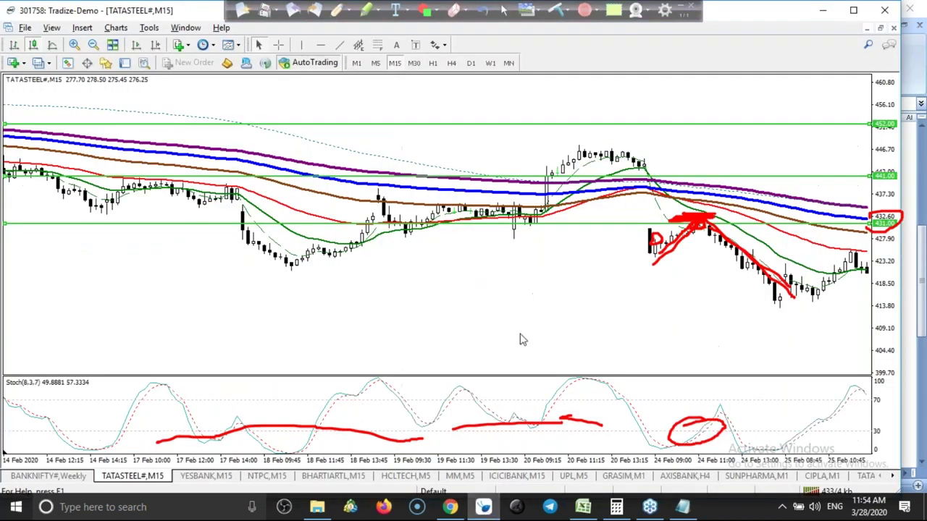
{"action": "right_click", "coordinate": [599, 126]}
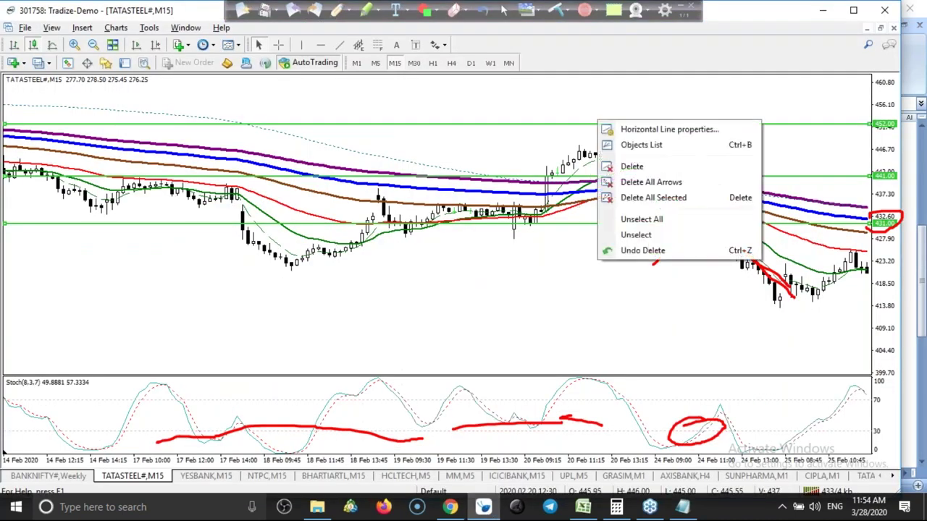
{"action": "left_click", "coordinate": [627, 130]}
{"action": "type", "text": "421"}
{"action": "left_click", "coordinate": [512, 317]}
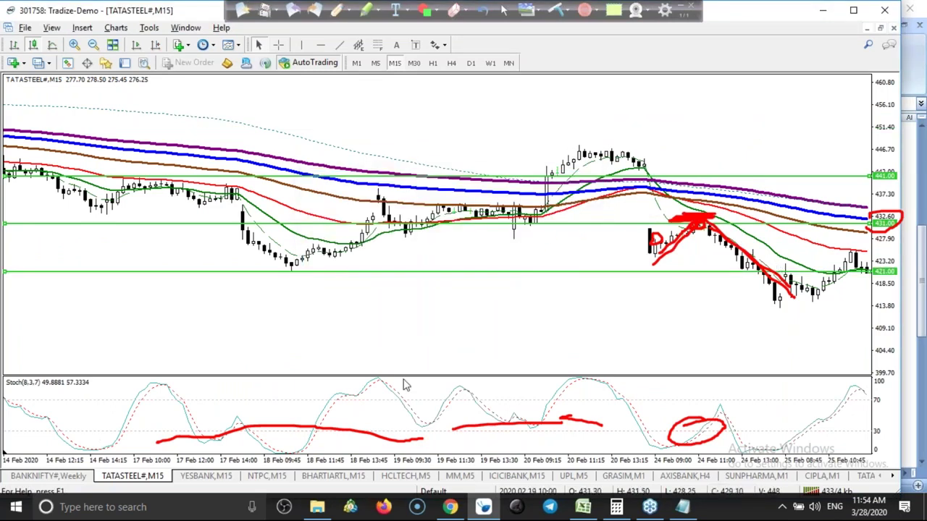
Mark the 18 February low and the 24 February price crossing on the 421 line with the red pen
{"action": "left_click", "coordinate": [337, 12]}
{"action": "left_click_drag", "start_coordinate": [268, 272], "coordinate": [305, 273]}
{"action": "mouse_move", "coordinate": [767, 283]}
{"action": "left_mouse_down"}
{"action": "mouse_move", "coordinate": [793, 264]}
{"action": "mouse_move", "coordinate": [764, 281]}
{"action": "left_mouse_up"}
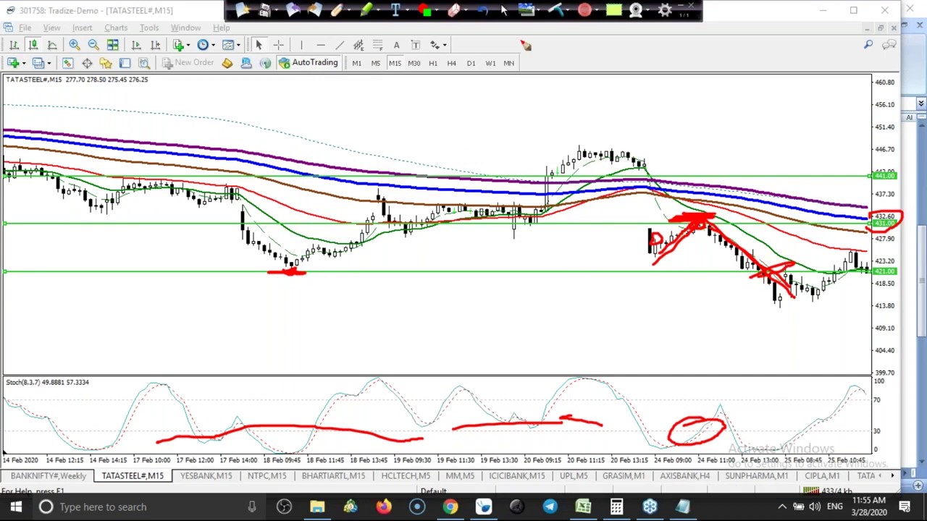
Clear the annotations and pen-mark the rise from the 18 February low, the 24 February rise to 431, and its fall to 421
{"action": "left_click", "coordinate": [554, 12]}
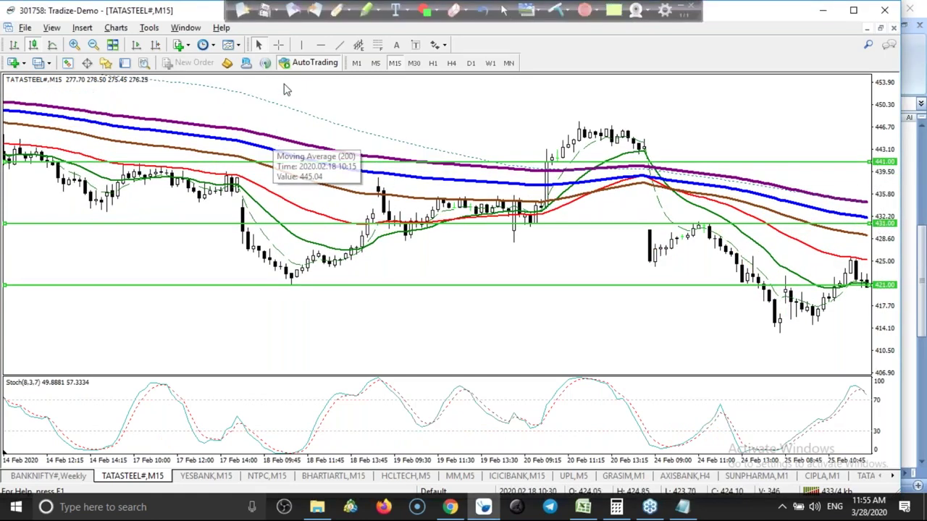
{"action": "left_click", "coordinate": [336, 16]}
{"action": "mouse_move", "coordinate": [289, 268]}
{"action": "left_mouse_down"}
{"action": "mouse_move", "coordinate": [299, 288]}
{"action": "mouse_move", "coordinate": [289, 278]}
{"action": "mouse_move", "coordinate": [369, 216]}
{"action": "left_mouse_up"}
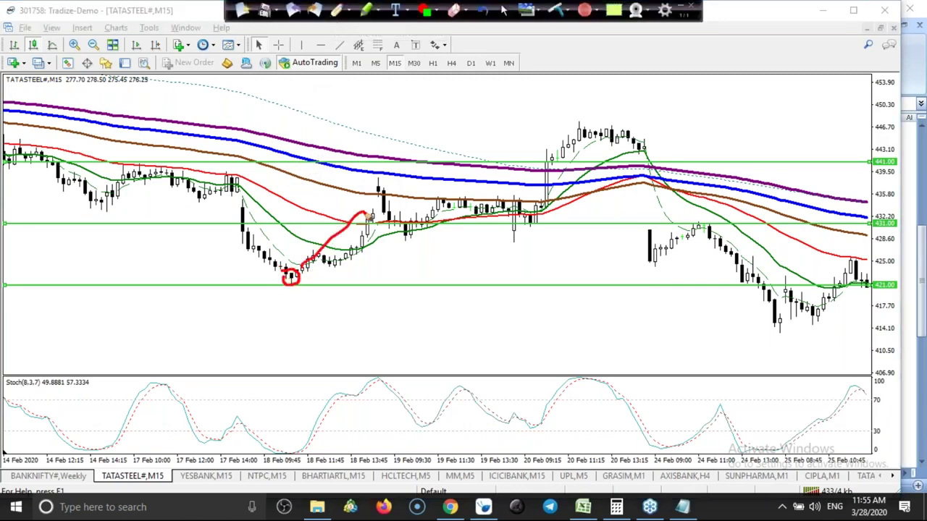
{"action": "mouse_move", "coordinate": [654, 265]}
{"action": "left_mouse_down"}
{"action": "mouse_move", "coordinate": [711, 224]}
{"action": "mouse_move", "coordinate": [705, 231]}
{"action": "left_mouse_up"}
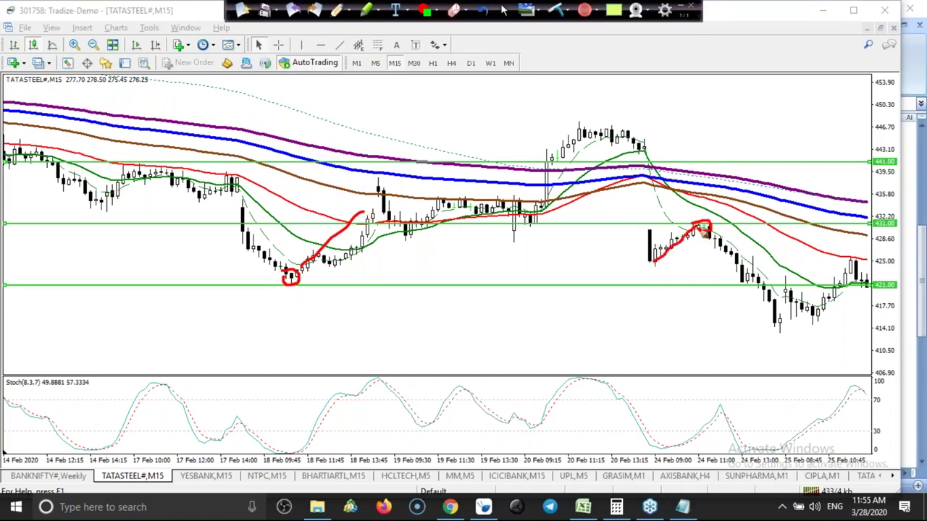
{"action": "mouse_move", "coordinate": [714, 245]}
{"action": "left_mouse_down"}
{"action": "mouse_move", "coordinate": [746, 236]}
{"action": "mouse_move", "coordinate": [706, 255]}
{"action": "left_mouse_up"}
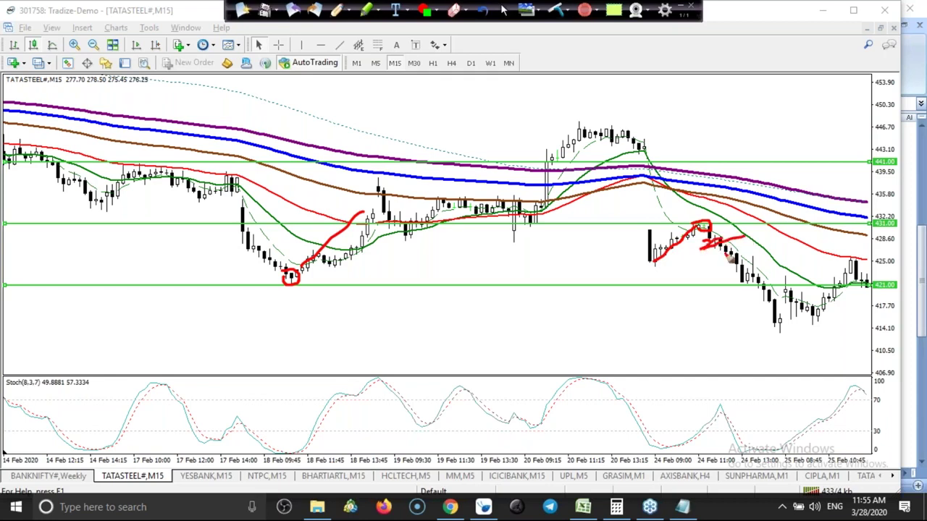
{"action": "mouse_move", "coordinate": [726, 247]}
{"action": "left_mouse_down"}
{"action": "mouse_move", "coordinate": [757, 292]}
{"action": "mouse_move", "coordinate": [745, 287]}
{"action": "left_mouse_up"}
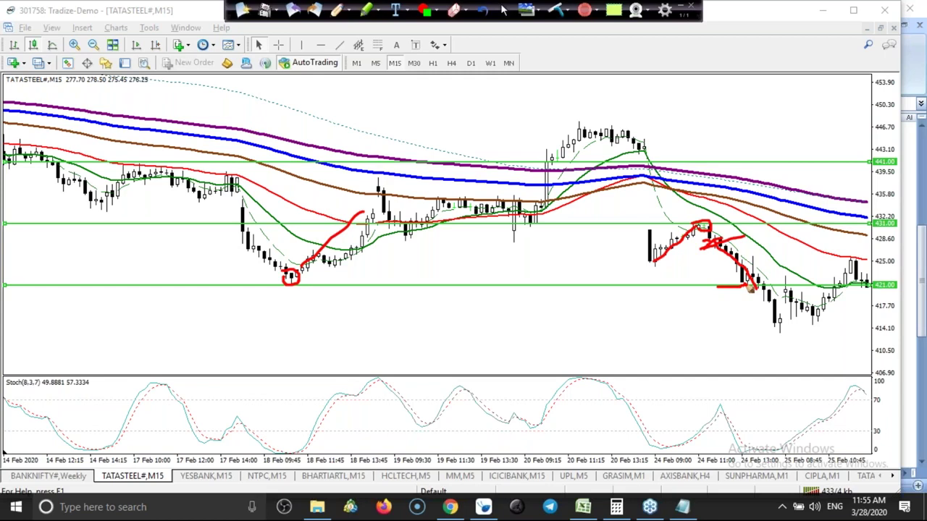
Clear the annotations and switch to the Gann Square of 9 calculator page in Chrome
{"action": "left_click", "coordinate": [556, 9]}
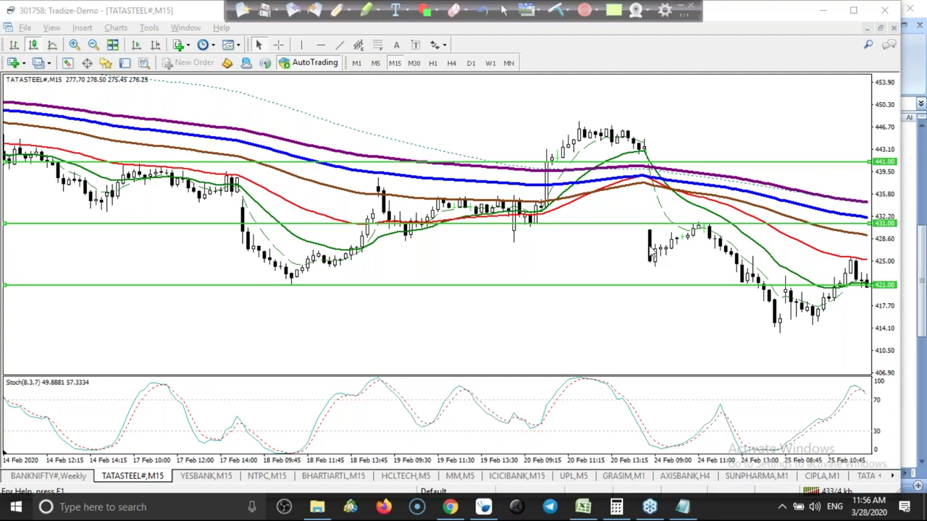
{"action": "left_click", "coordinate": [450, 507]}
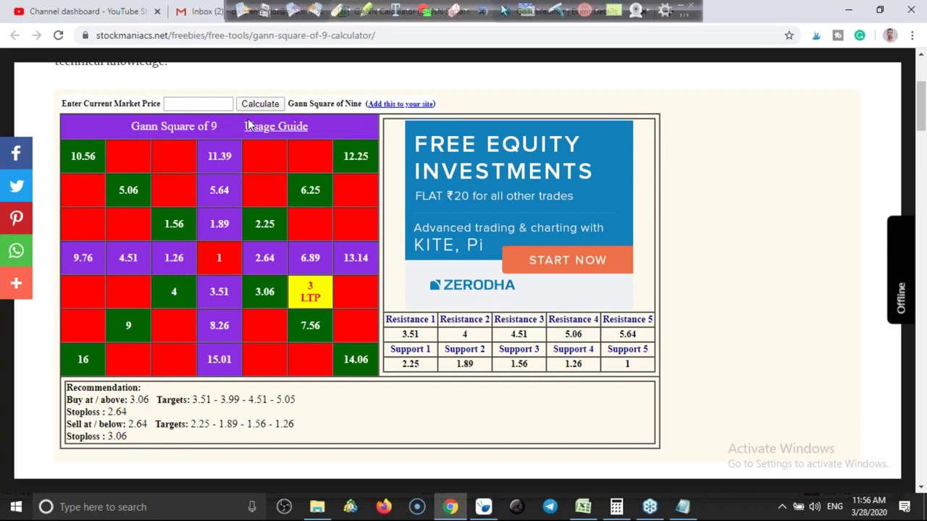
Switch to the Gann Calculator workbook in Excel, select centre cell R23, and pen-draw the number spiral as growing squares around it
{"action": "left_click", "coordinate": [597, 515]}
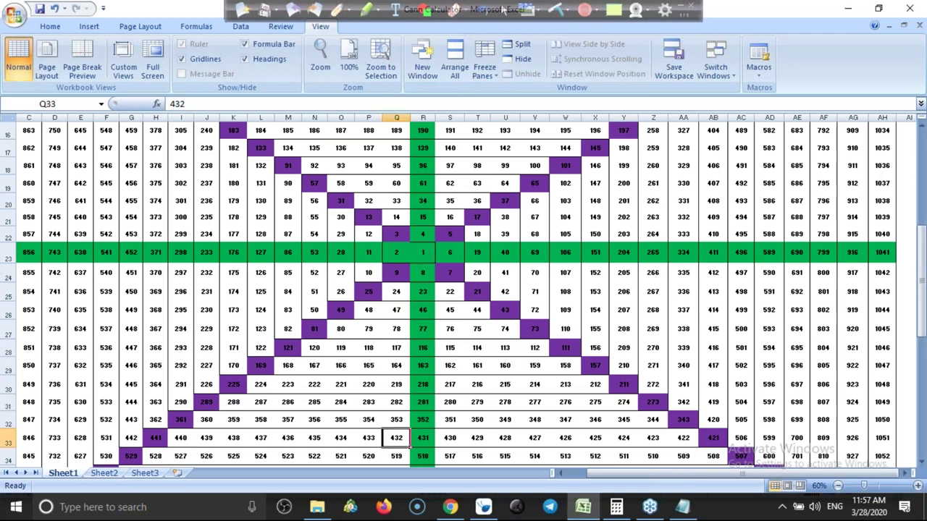
{"action": "left_click", "coordinate": [423, 252]}
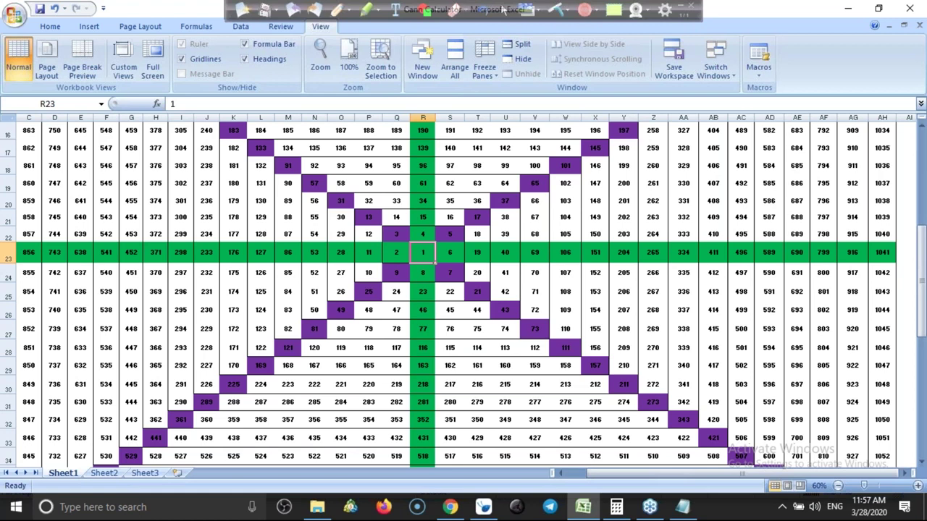
{"action": "left_click", "coordinate": [337, 10]}
{"action": "mouse_move", "coordinate": [423, 263]}
{"action": "left_mouse_down"}
{"action": "mouse_move", "coordinate": [423, 245]}
{"action": "mouse_move", "coordinate": [390, 260]}
{"action": "mouse_move", "coordinate": [396, 238]}
{"action": "mouse_move", "coordinate": [454, 237]}
{"action": "mouse_move", "coordinate": [452, 274]}
{"action": "mouse_move", "coordinate": [365, 274]}
{"action": "mouse_move", "coordinate": [373, 219]}
{"action": "mouse_move", "coordinate": [475, 223]}
{"action": "mouse_move", "coordinate": [479, 294]}
{"action": "mouse_move", "coordinate": [342, 300]}
{"action": "mouse_move", "coordinate": [345, 204]}
{"action": "mouse_move", "coordinate": [507, 204]}
{"action": "mouse_move", "coordinate": [505, 318]}
{"action": "mouse_move", "coordinate": [310, 321]}
{"action": "mouse_move", "coordinate": [318, 197]}
{"action": "mouse_move", "coordinate": [375, 184]}
{"action": "mouse_move", "coordinate": [533, 194]}
{"action": "mouse_move", "coordinate": [546, 340]}
{"action": "left_mouse_up"}
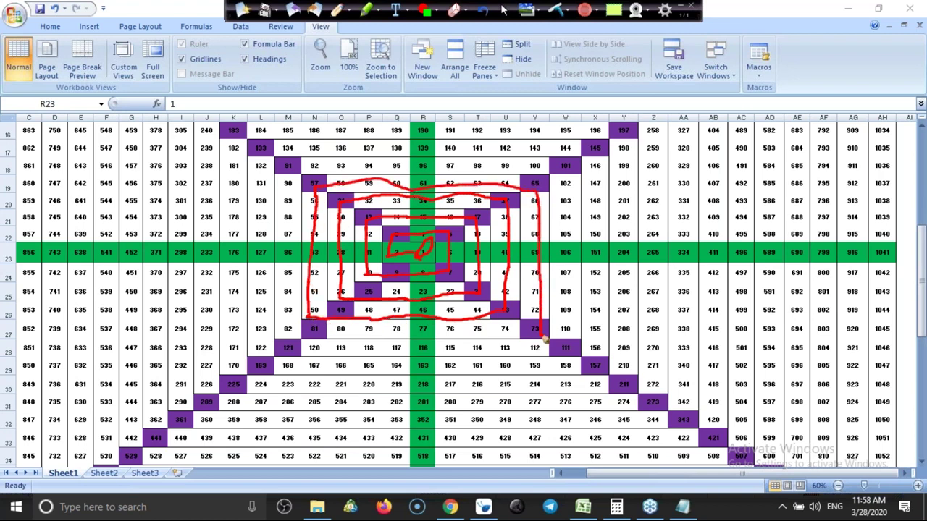
Pen-mark the green horizontal and vertical cross lines, and circle the purple diagonal cells from 17 up to 197
{"action": "mouse_move", "coordinate": [52, 261]}
{"action": "left_mouse_down"}
{"action": "mouse_move", "coordinate": [125, 251]}
{"action": "mouse_move", "coordinate": [659, 250]}
{"action": "mouse_move", "coordinate": [775, 233]}
{"action": "left_mouse_up"}
{"action": "left_click_drag", "start_coordinate": [423, 119], "coordinate": [426, 477]}
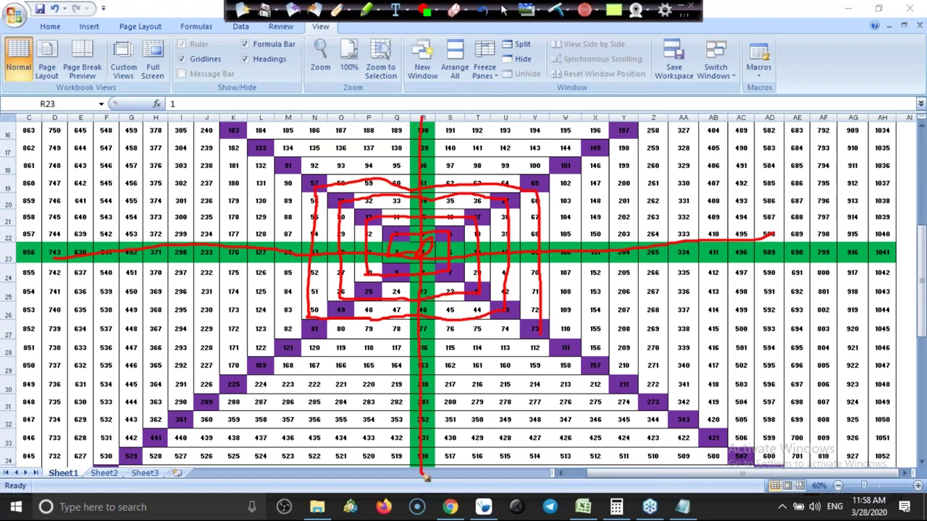
{"action": "mouse_move", "coordinate": [573, 171]}
{"action": "left_mouse_down"}
{"action": "mouse_move", "coordinate": [627, 131]}
{"action": "mouse_move", "coordinate": [595, 165]}
{"action": "mouse_move", "coordinate": [535, 190]}
{"action": "left_mouse_up"}
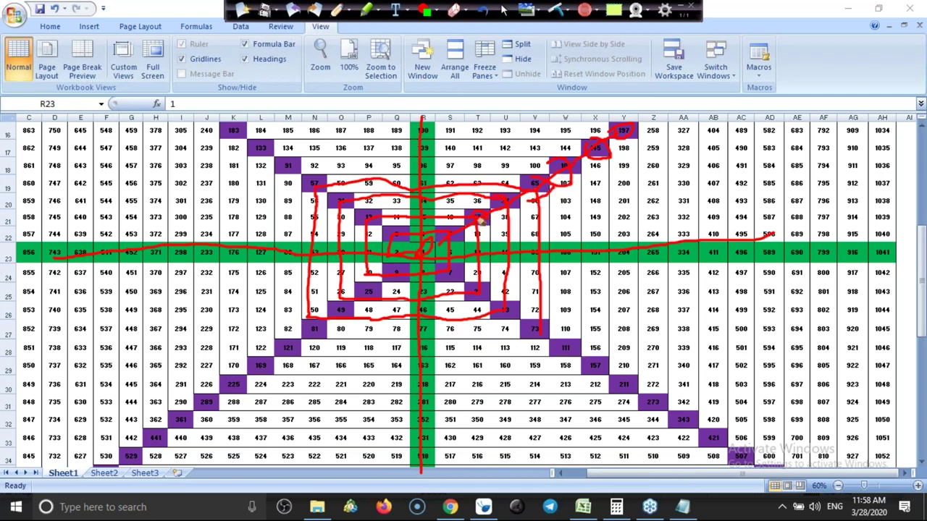
Pen-draw arrows toward the green row near 204, 334 and 265, and clear all annotations from the sheet
{"action": "left_click_drag", "start_coordinate": [634, 210], "coordinate": [633, 245]}
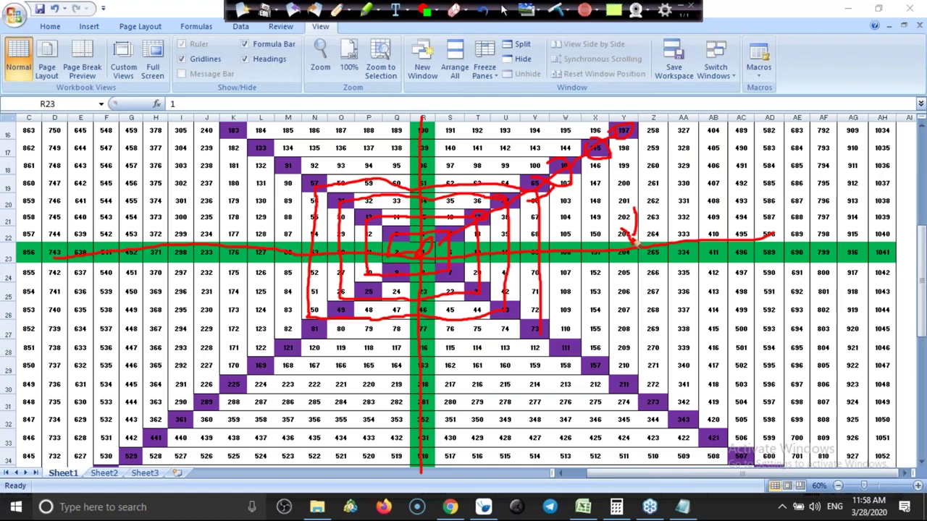
{"action": "mouse_move", "coordinate": [690, 183]}
{"action": "left_mouse_down"}
{"action": "mouse_move", "coordinate": [689, 243]}
{"action": "mouse_move", "coordinate": [683, 226]}
{"action": "left_mouse_up"}
{"action": "mouse_move", "coordinate": [655, 299]}
{"action": "left_mouse_down"}
{"action": "mouse_move", "coordinate": [653, 274]}
{"action": "mouse_move", "coordinate": [669, 291]}
{"action": "left_mouse_up"}
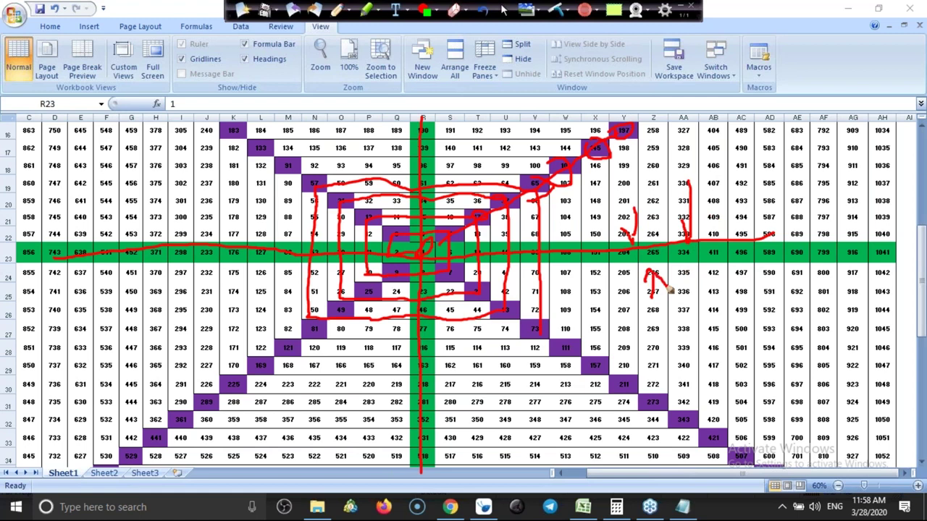
{"action": "left_click", "coordinate": [552, 13]}
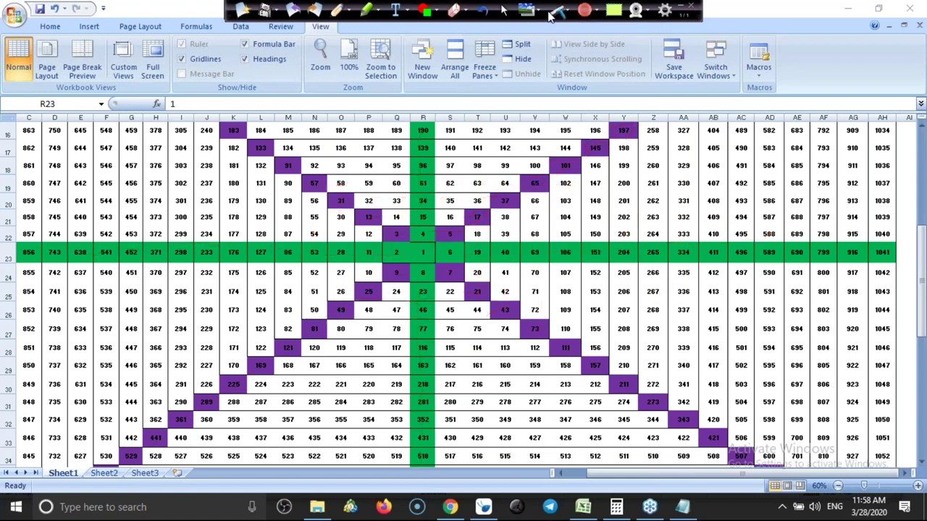
{"action": "left_click", "coordinate": [504, 11]}
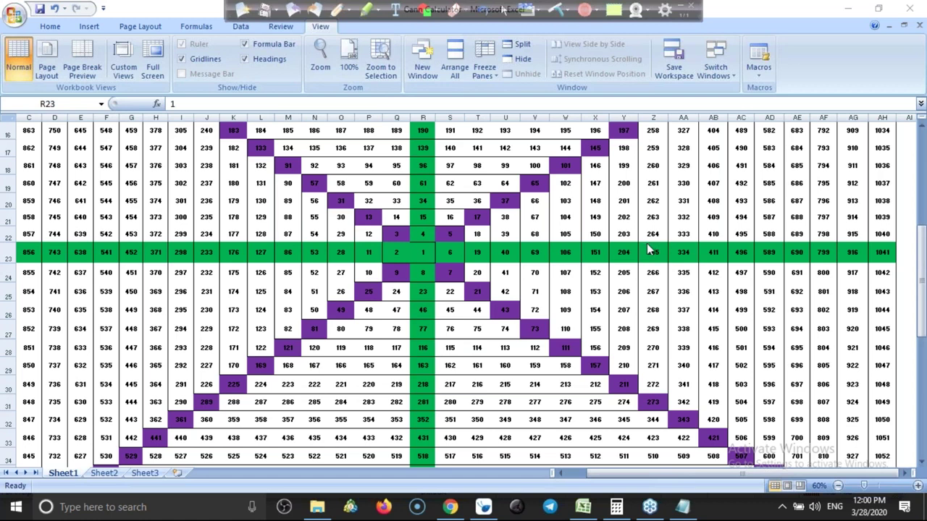
Switch to the TATASTEEL chart in MetaTrader, set it to the Daily timeframe and bring the latest bars into view
{"action": "left_click", "coordinate": [455, 507]}
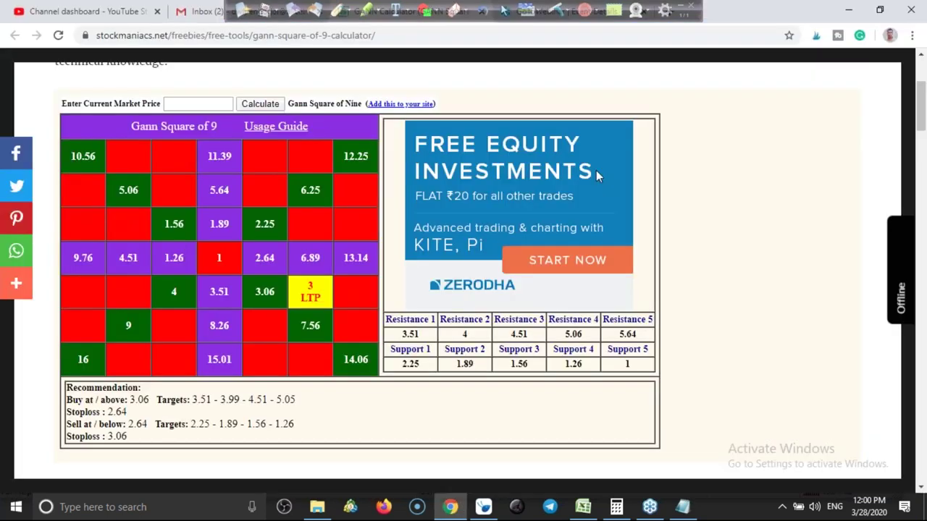
{"action": "left_click", "coordinate": [487, 509]}
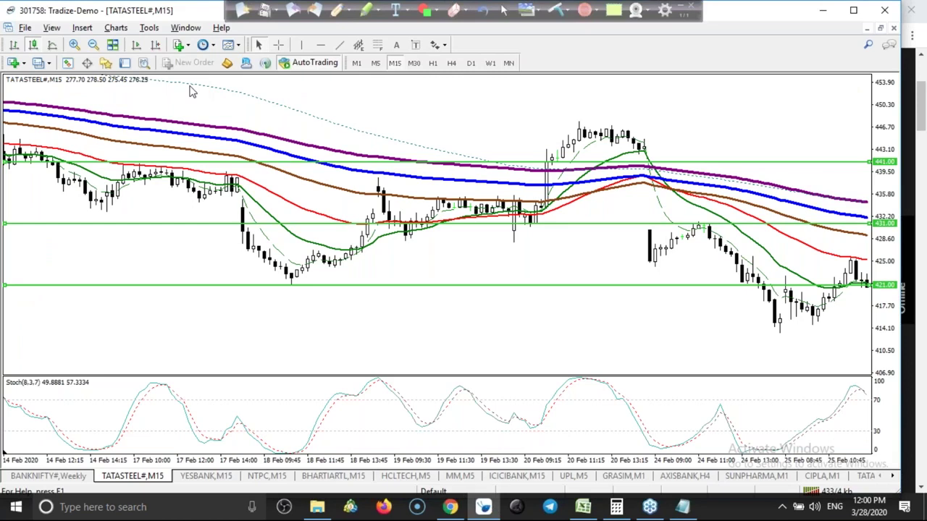
{"action": "left_click", "coordinate": [452, 63]}
{"action": "left_click", "coordinate": [471, 63]}
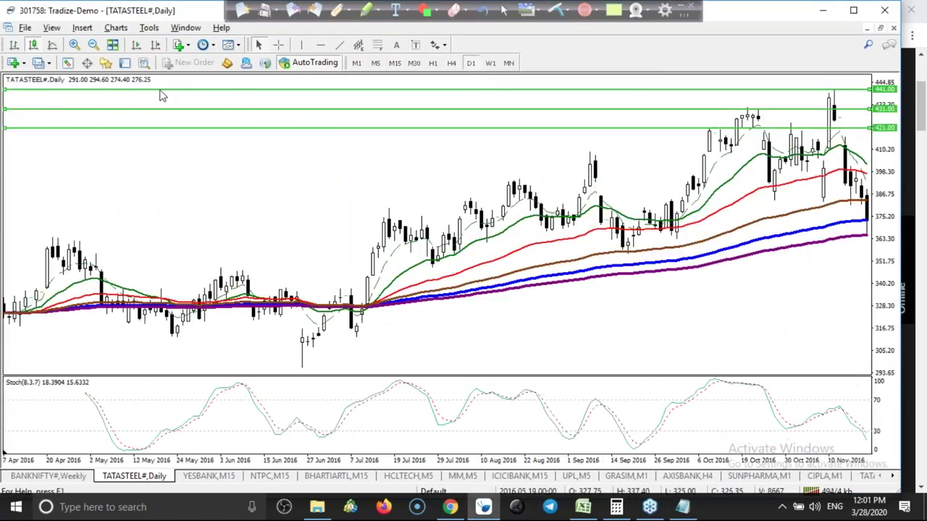
{"action": "left_click", "coordinate": [154, 45]}
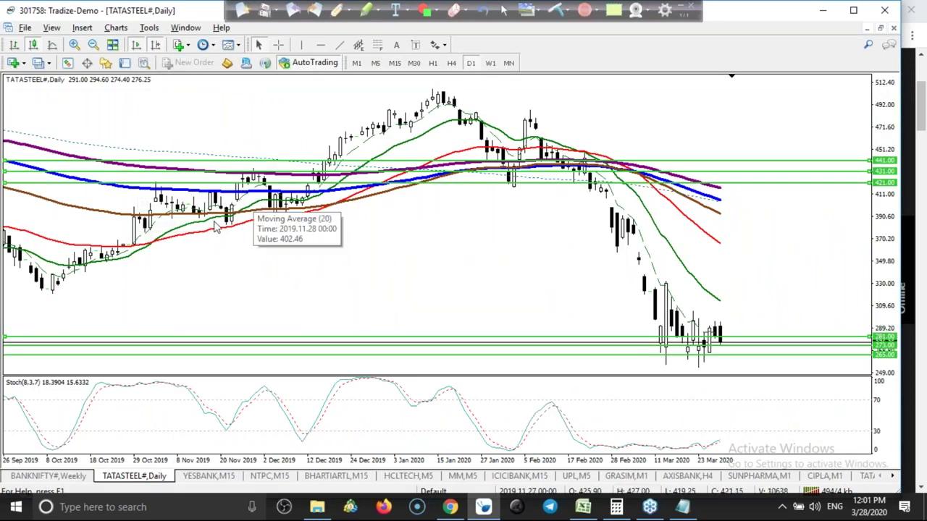
Delete the horizontal level lines from the TATASTEEL chart, and view the Weekly timeframe before returning to Daily
{"action": "left_click_drag", "start_coordinate": [201, 243], "coordinate": [536, 180]}
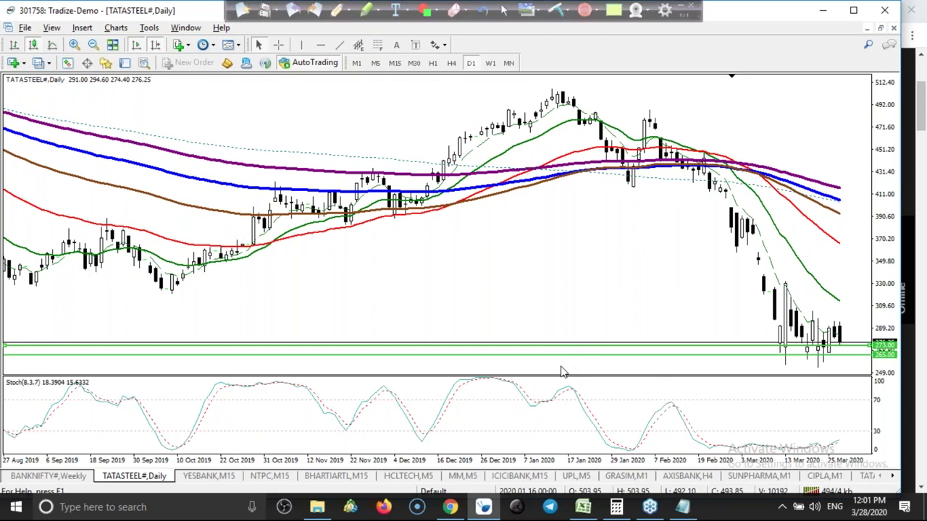
{"action": "key", "text": "BackSpace"}
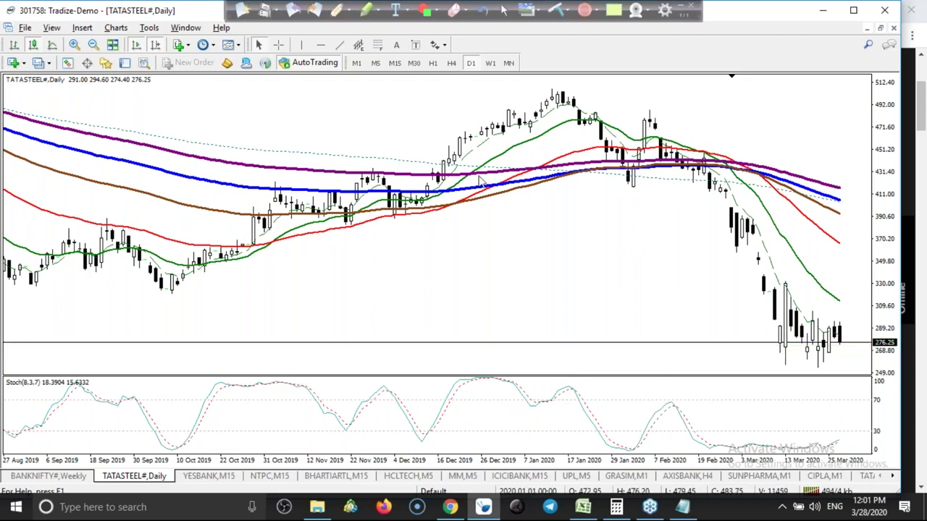
{"action": "left_click", "coordinate": [490, 63]}
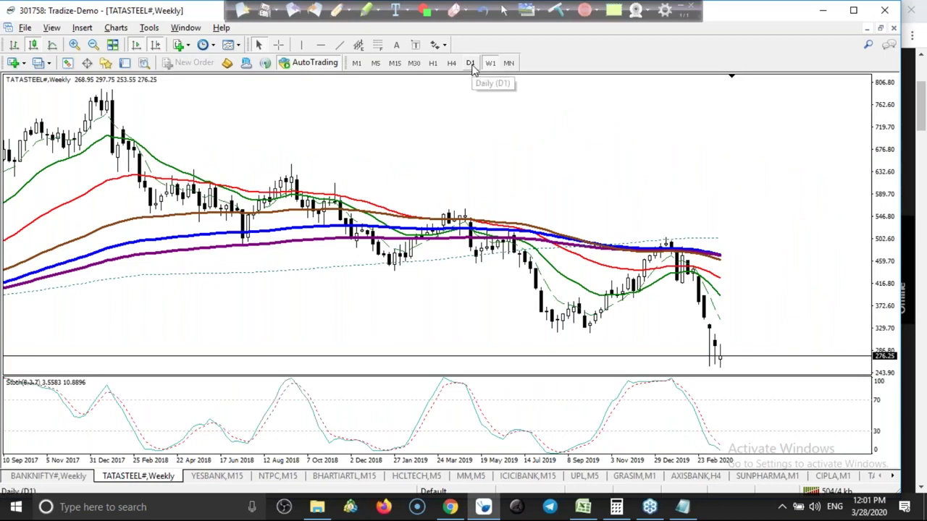
{"action": "left_click", "coordinate": [470, 63]}
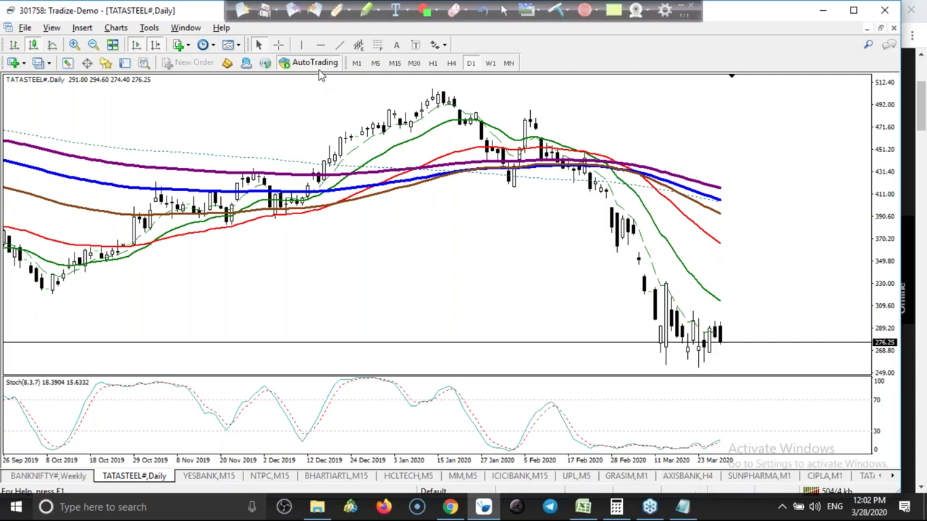
Pen-draw a long rising arrow up to the February price area, a falling stroke from its tip, and the label "0 1" beside it
{"action": "left_click", "coordinate": [342, 12]}
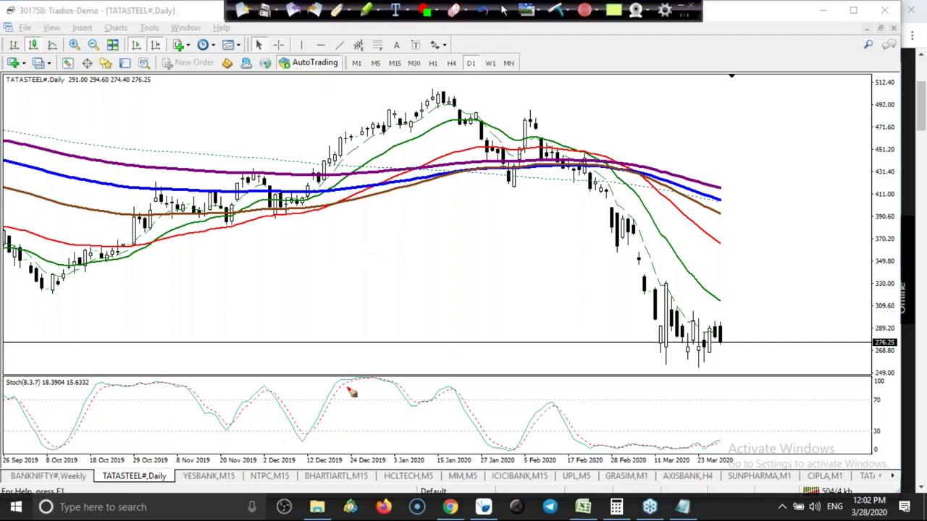
{"action": "mouse_move", "coordinate": [381, 342]}
{"action": "left_mouse_down"}
{"action": "mouse_move", "coordinate": [541, 206]}
{"action": "mouse_move", "coordinate": [600, 149]}
{"action": "mouse_move", "coordinate": [599, 137]}
{"action": "mouse_move", "coordinate": [605, 159]}
{"action": "left_mouse_up"}
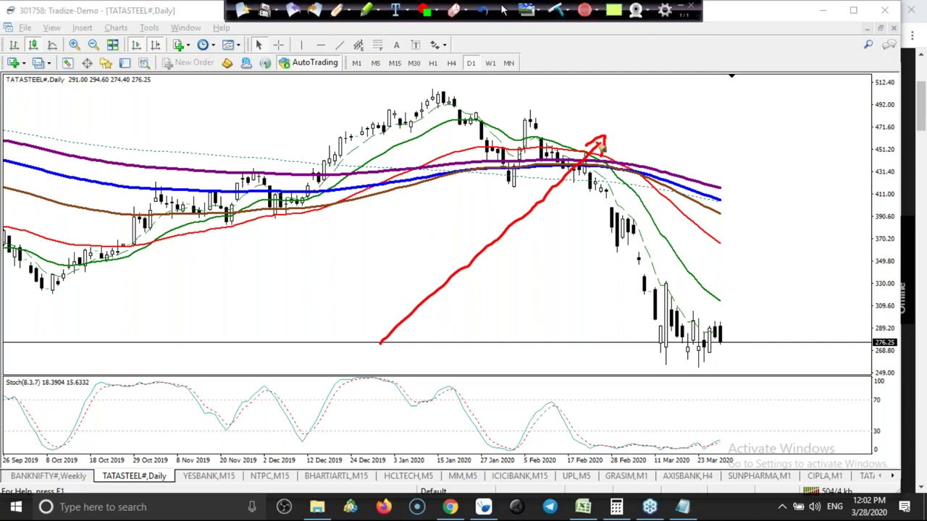
{"action": "left_click_drag", "start_coordinate": [602, 143], "coordinate": [635, 264]}
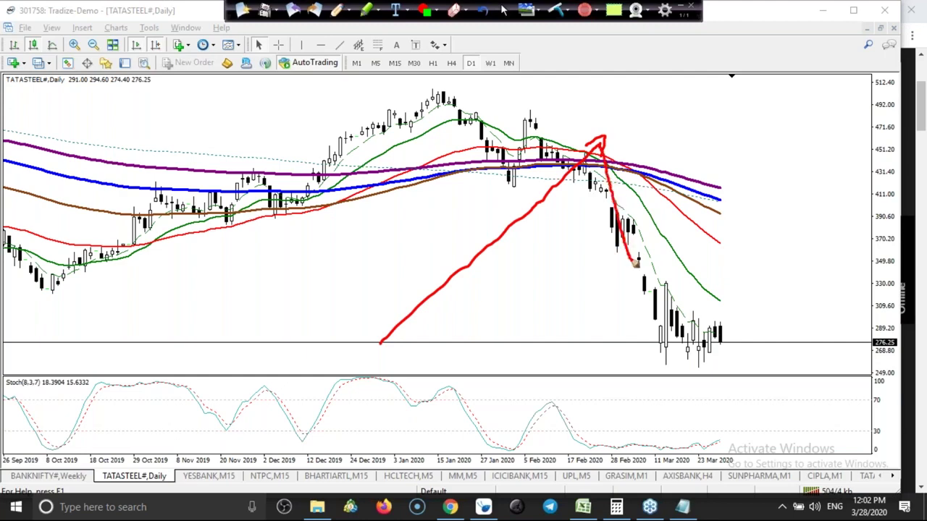
{"action": "mouse_move", "coordinate": [606, 144]}
{"action": "left_mouse_down"}
{"action": "mouse_move", "coordinate": [714, 136]}
{"action": "mouse_move", "coordinate": [716, 147]}
{"action": "left_mouse_up"}
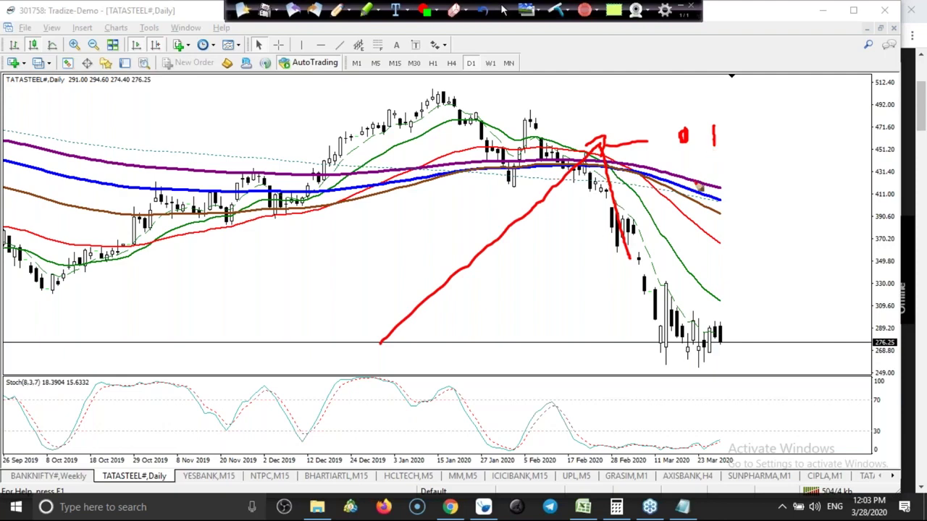
Pen-draw two shorter rising arrows, a falling line from the peak to the mid-March candles, and a pointer at the long arrow's base
{"action": "mouse_move", "coordinate": [483, 323]}
{"action": "left_mouse_down"}
{"action": "mouse_move", "coordinate": [524, 288]}
{"action": "mouse_move", "coordinate": [540, 292]}
{"action": "left_mouse_up"}
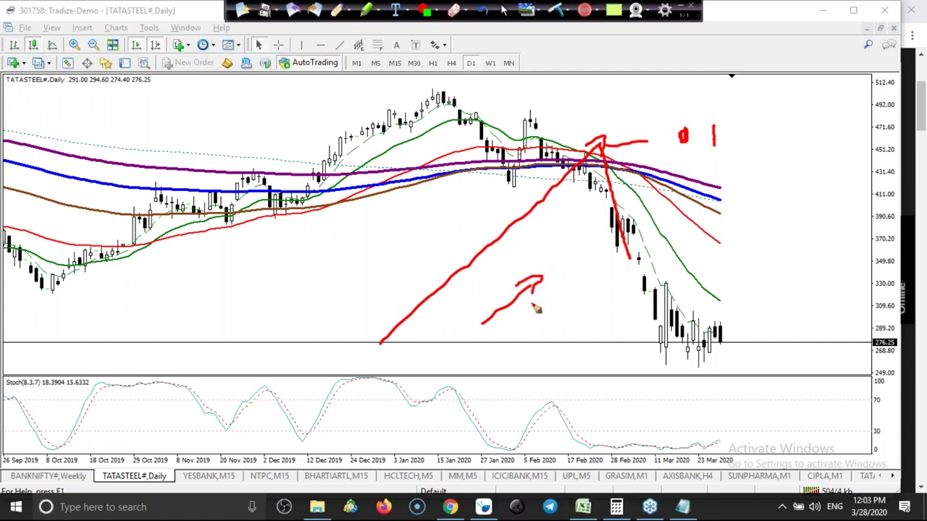
{"action": "mouse_move", "coordinate": [524, 331]}
{"action": "left_mouse_down"}
{"action": "mouse_move", "coordinate": [564, 292]}
{"action": "mouse_move", "coordinate": [592, 242]}
{"action": "mouse_move", "coordinate": [612, 239]}
{"action": "left_mouse_up"}
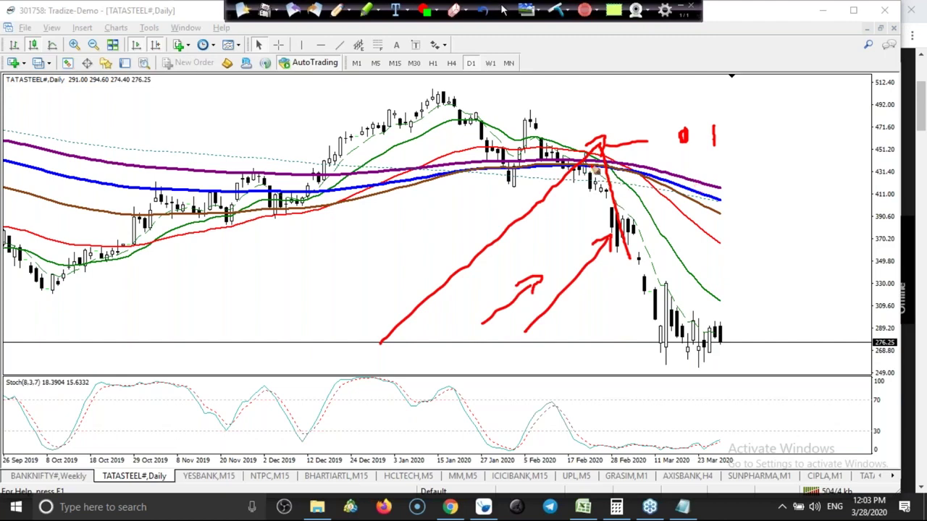
{"action": "left_click_drag", "start_coordinate": [600, 147], "coordinate": [672, 346]}
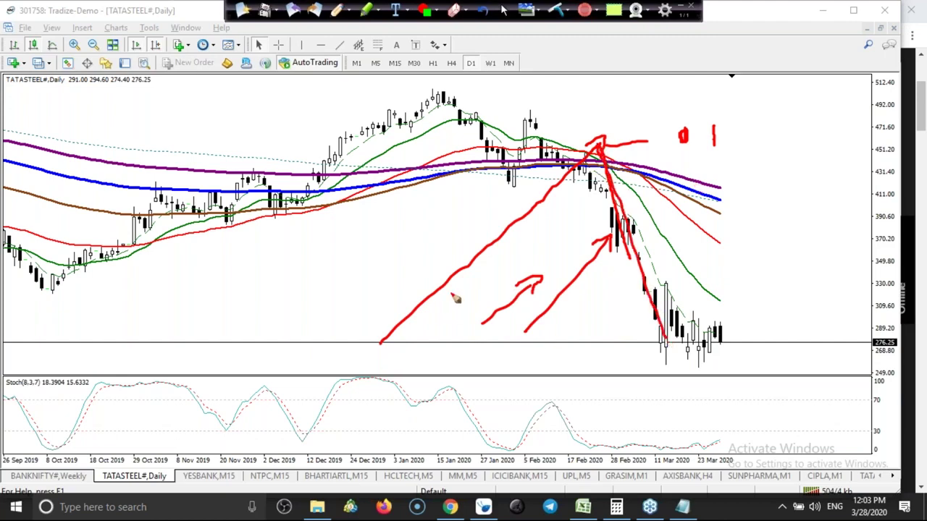
{"action": "mouse_move", "coordinate": [338, 354]}
{"action": "left_mouse_down"}
{"action": "mouse_move", "coordinate": [383, 346]}
{"action": "mouse_move", "coordinate": [369, 347]}
{"action": "left_mouse_up"}
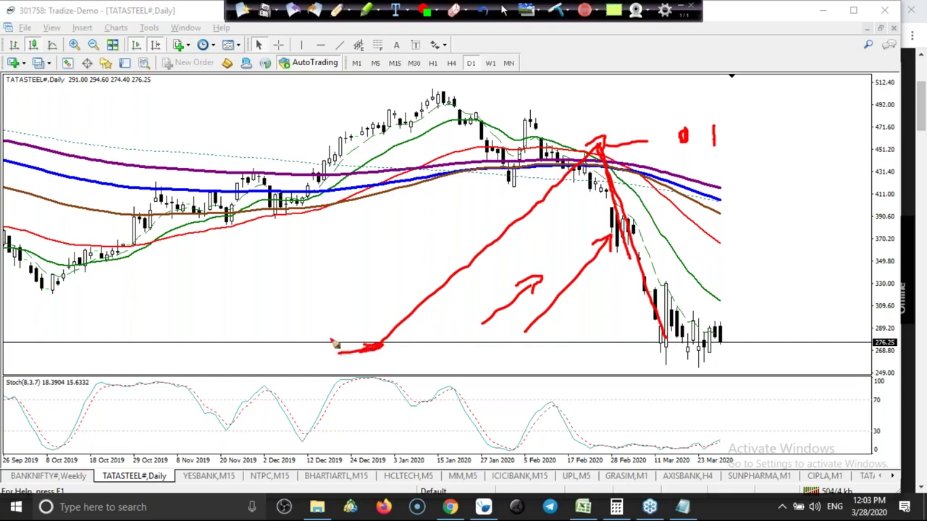
Handwrite a starting price beside the long arrow's base, a peak price above its tip, and a percentage near the chart's upper edge
{"action": "mouse_move", "coordinate": [293, 331]}
{"action": "left_mouse_down"}
{"action": "mouse_move", "coordinate": [324, 342]}
{"action": "mouse_move", "coordinate": [318, 318]}
{"action": "mouse_move", "coordinate": [338, 315]}
{"action": "left_mouse_up"}
{"action": "mouse_move", "coordinate": [560, 104]}
{"action": "left_mouse_down"}
{"action": "mouse_move", "coordinate": [574, 125]}
{"action": "mouse_move", "coordinate": [589, 106]}
{"action": "left_mouse_up"}
{"action": "mouse_move", "coordinate": [610, 103]}
{"action": "left_mouse_down"}
{"action": "mouse_move", "coordinate": [604, 110]}
{"action": "mouse_move", "coordinate": [614, 101]}
{"action": "left_mouse_up"}
{"action": "mouse_move", "coordinate": [721, 78]}
{"action": "left_mouse_down"}
{"action": "mouse_move", "coordinate": [721, 106]}
{"action": "mouse_move", "coordinate": [755, 87]}
{"action": "mouse_move", "coordinate": [781, 93]}
{"action": "mouse_move", "coordinate": [775, 85]}
{"action": "left_mouse_up"}
{"action": "mouse_move", "coordinate": [781, 77]}
{"action": "left_mouse_down"}
{"action": "mouse_move", "coordinate": [779, 101]}
{"action": "mouse_move", "coordinate": [789, 97]}
{"action": "left_mouse_up"}
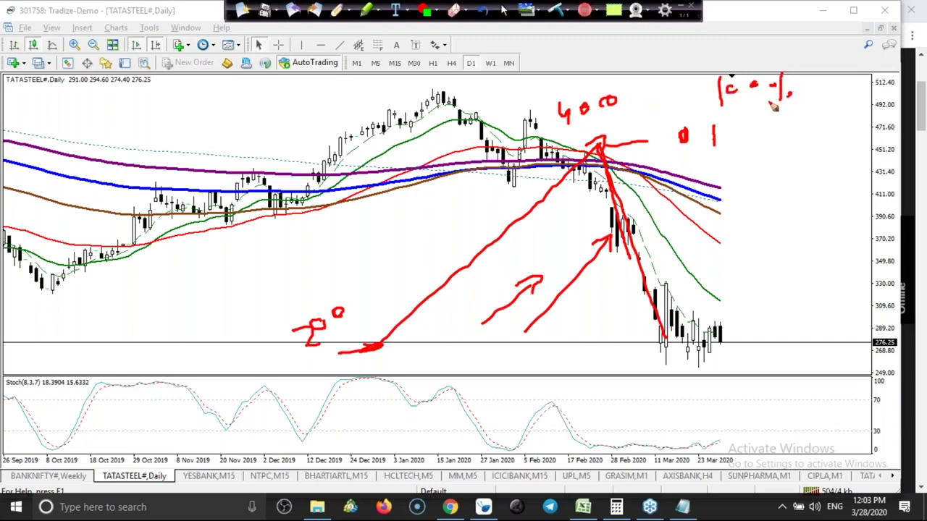
Retrace the falling line from the peak, and pen-draw arrows pointing at the "0 1" label, the peak and the middle of the fall
{"action": "left_click_drag", "start_coordinate": [599, 153], "coordinate": [665, 341]}
{"action": "mouse_move", "coordinate": [852, 152]}
{"action": "left_mouse_down"}
{"action": "mouse_move", "coordinate": [746, 131]}
{"action": "mouse_move", "coordinate": [769, 150]}
{"action": "left_mouse_up"}
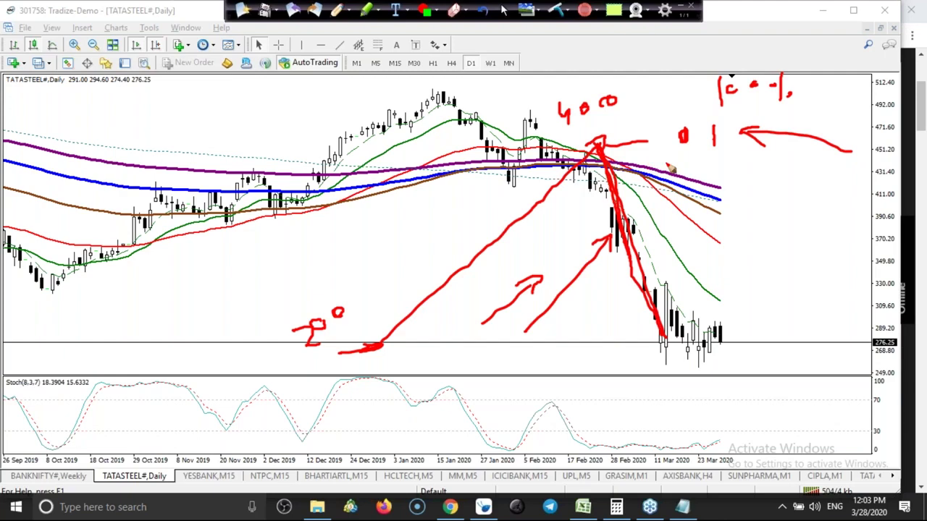
{"action": "mouse_move", "coordinate": [715, 158]}
{"action": "left_mouse_down"}
{"action": "mouse_move", "coordinate": [654, 158]}
{"action": "mouse_move", "coordinate": [679, 147]}
{"action": "mouse_move", "coordinate": [681, 187]}
{"action": "left_mouse_up"}
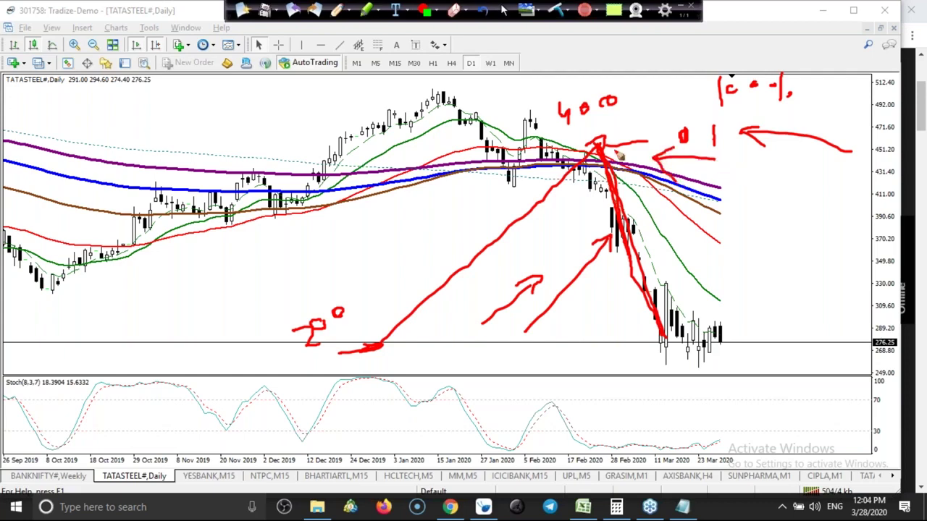
{"action": "left_click_drag", "start_coordinate": [765, 205], "coordinate": [682, 227]}
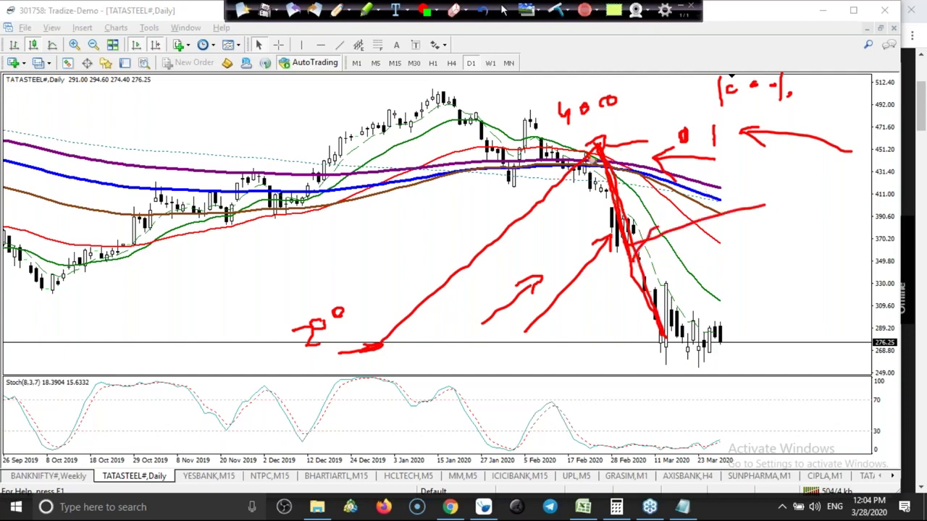
{"action": "left_click_drag", "start_coordinate": [600, 143], "coordinate": [663, 332]}
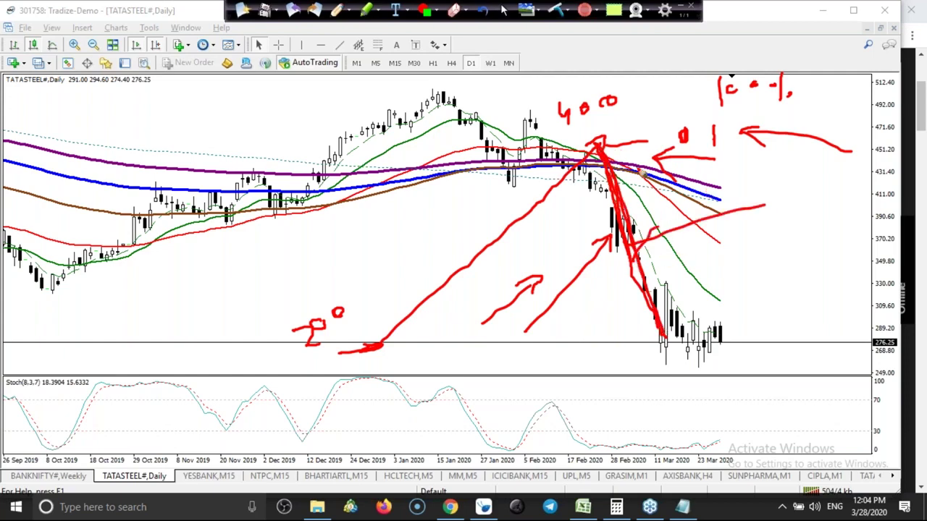
{"action": "left_click_drag", "start_coordinate": [599, 140], "coordinate": [654, 286]}
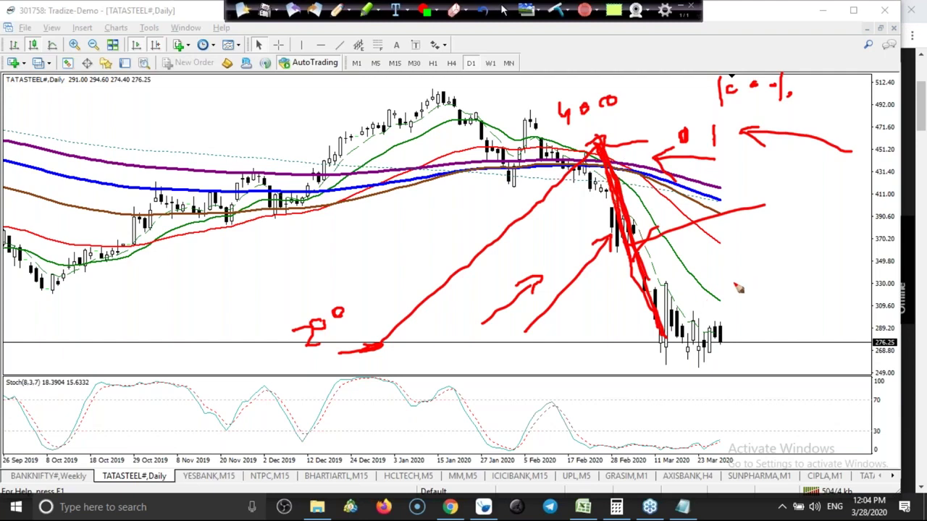
Pen-draw an arrow above the starting price and another at the moving averages, loop around the "1" label, and clear all annotations
{"action": "mouse_move", "coordinate": [303, 269]}
{"action": "left_mouse_down"}
{"action": "mouse_move", "coordinate": [395, 267]}
{"action": "mouse_move", "coordinate": [402, 281]}
{"action": "left_mouse_up"}
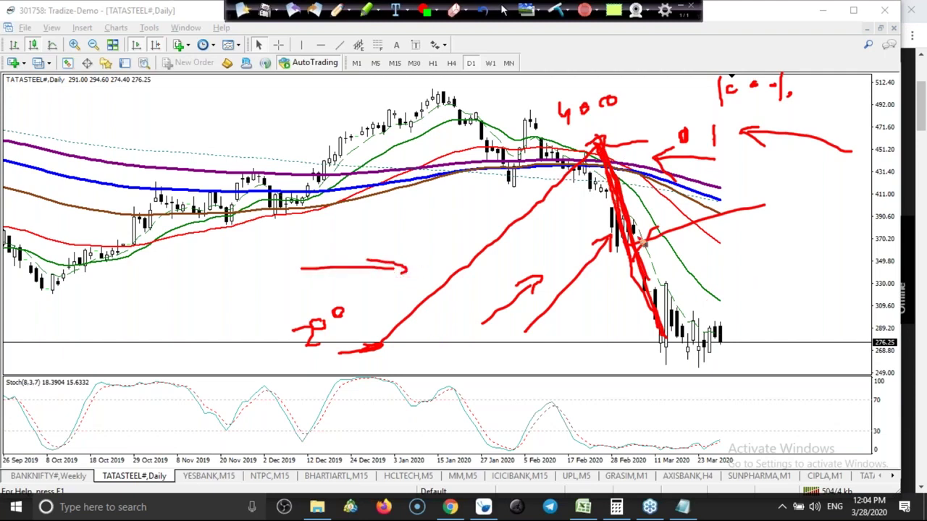
{"action": "left_click_drag", "start_coordinate": [769, 190], "coordinate": [706, 197]}
{"action": "mouse_move", "coordinate": [720, 186]}
{"action": "left_mouse_down"}
{"action": "mouse_move", "coordinate": [709, 199]}
{"action": "mouse_move", "coordinate": [719, 214]}
{"action": "left_mouse_up"}
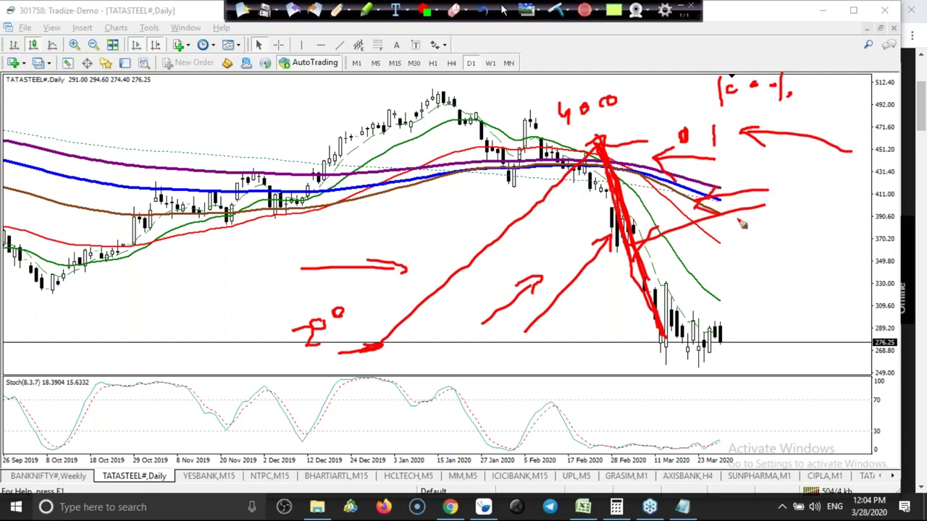
{"action": "mouse_move", "coordinate": [753, 141]}
{"action": "left_mouse_down"}
{"action": "mouse_move", "coordinate": [704, 133]}
{"action": "mouse_move", "coordinate": [714, 132]}
{"action": "left_mouse_up"}
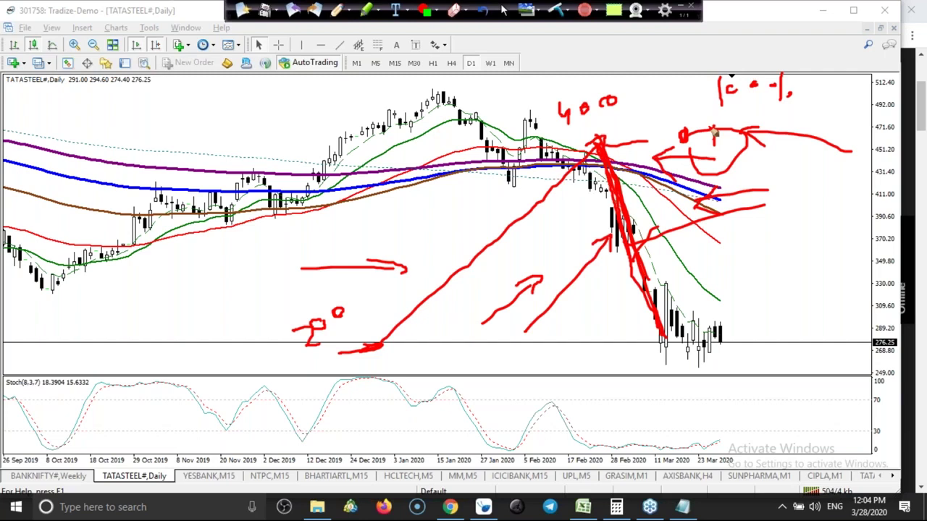
{"action": "left_click", "coordinate": [556, 10]}
{"action": "left_click", "coordinate": [501, 16]}
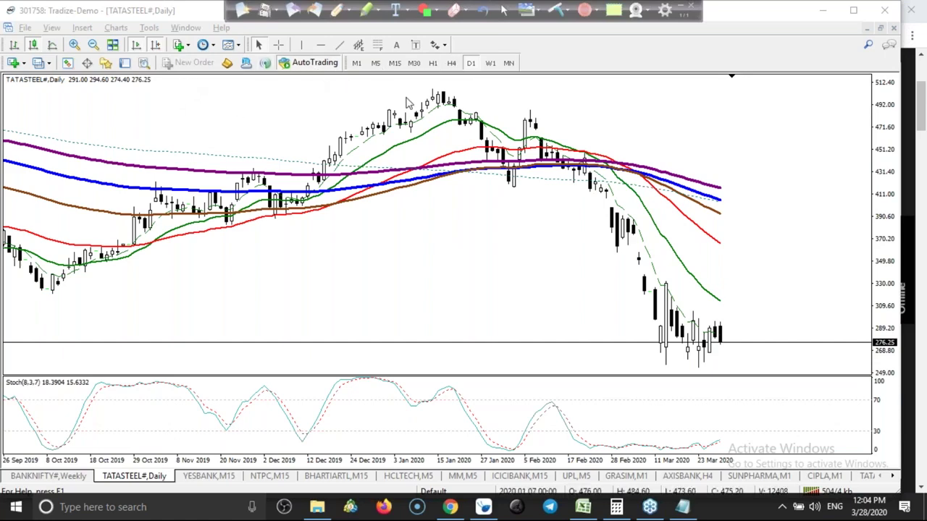
Find ASIANPAINT# in the Market Watch symbol list, load it into the current chart, and hide the list
{"action": "left_click", "coordinate": [67, 63]}
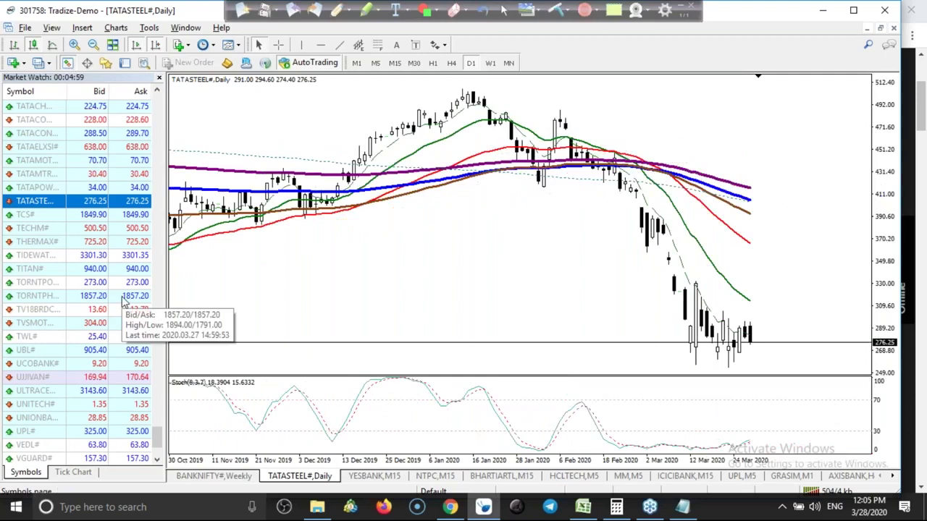
{"action": "left_click", "coordinate": [123, 299]}
{"action": "key", "text": "Home"}
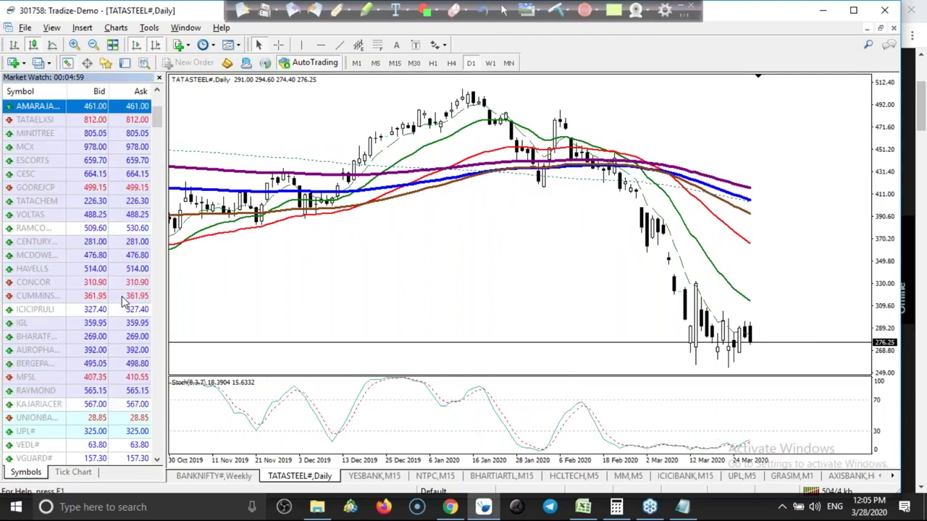
{"action": "key", "text": "a"}
{"action": "key", "text": "s"}
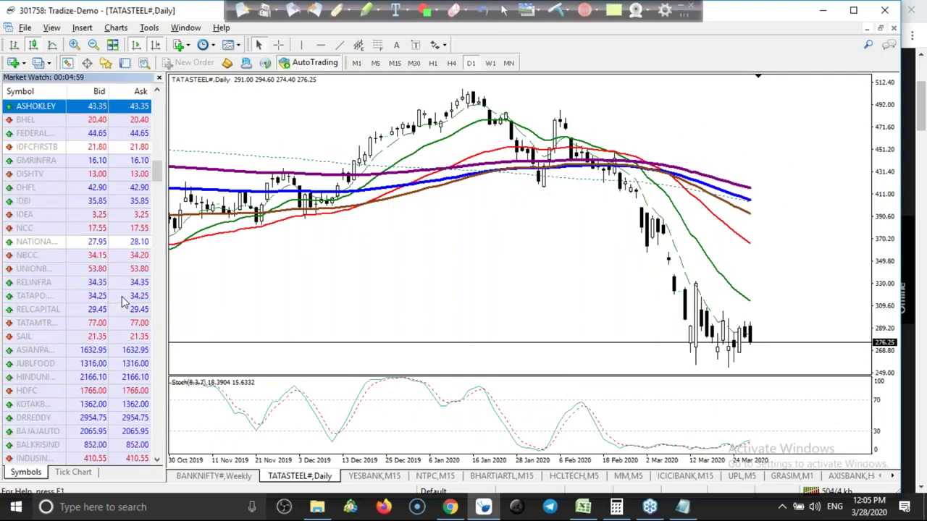
{"action": "key", "text": "a"}
{"action": "key", "text": "a"}
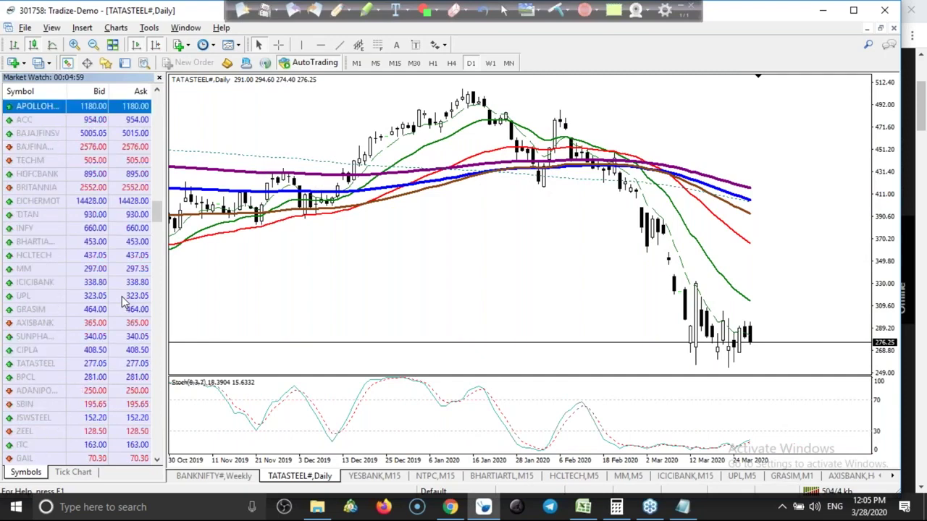
{"action": "key", "text": "c"}
{"action": "key", "text": "a"}
{"action": "key", "text": "a"}
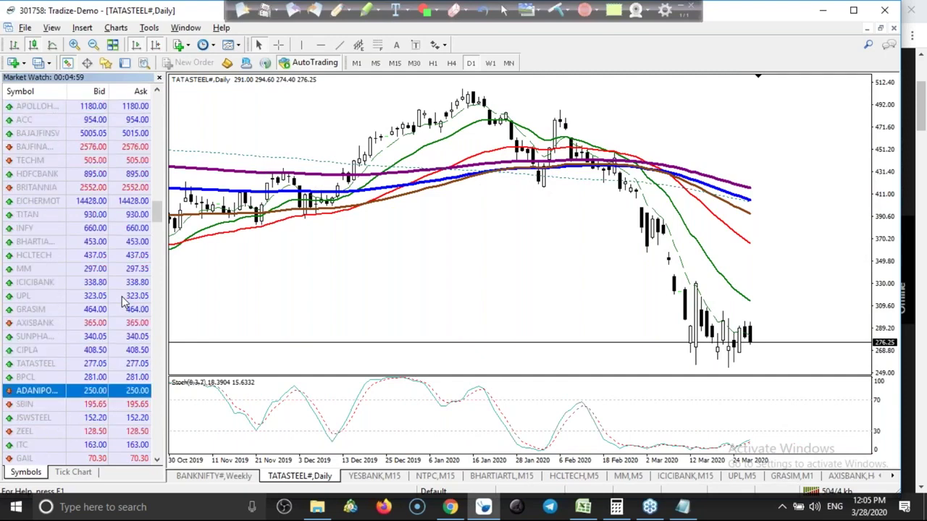
{"action": "key", "text": "a"}
{"action": "key", "text": "a"}
{"action": "key", "text": "a"}
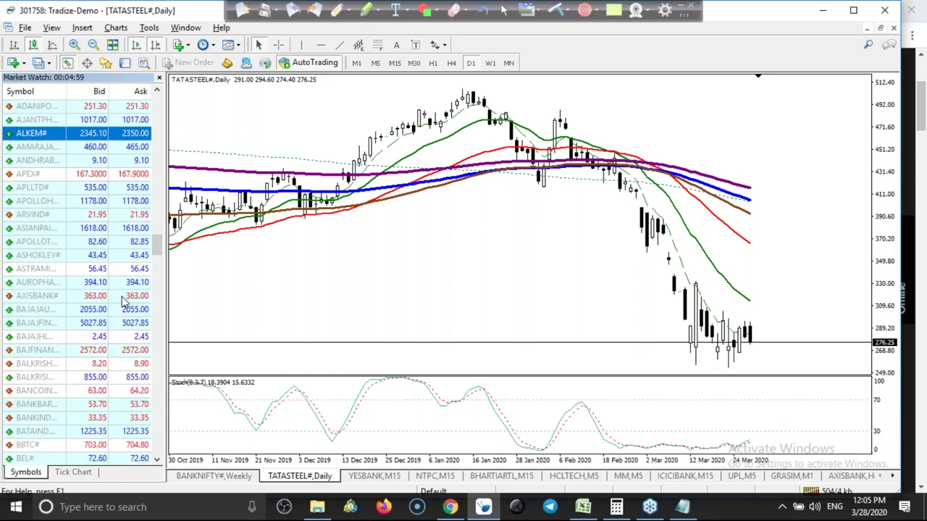
{"action": "key", "text": "a"}
{"action": "key", "text": "a"}
{"action": "key", "text": "a"}
{"action": "key", "text": "a"}
{"action": "key", "text": "a"}
{"action": "key", "text": "a"}
{"action": "key", "text": "a"}
{"action": "key", "text": "a"}
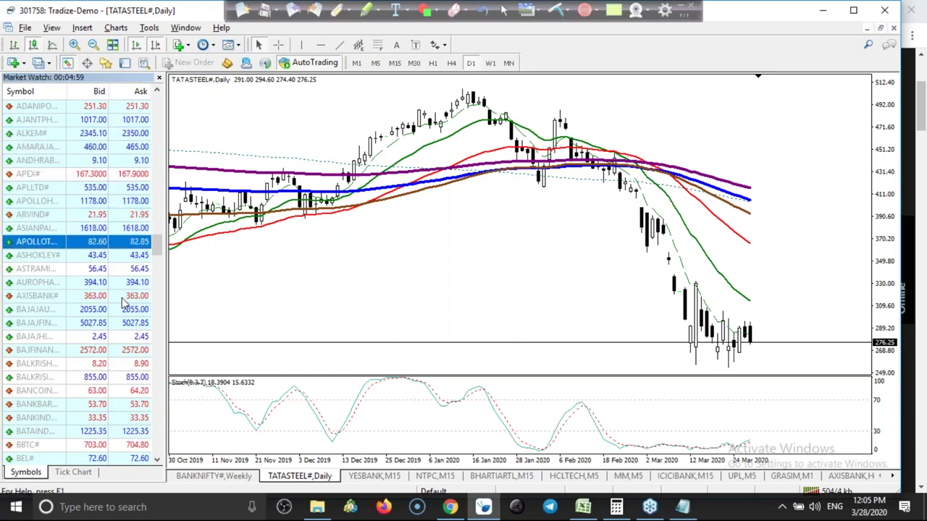
{"action": "left_click_drag", "start_coordinate": [137, 228], "coordinate": [249, 174]}
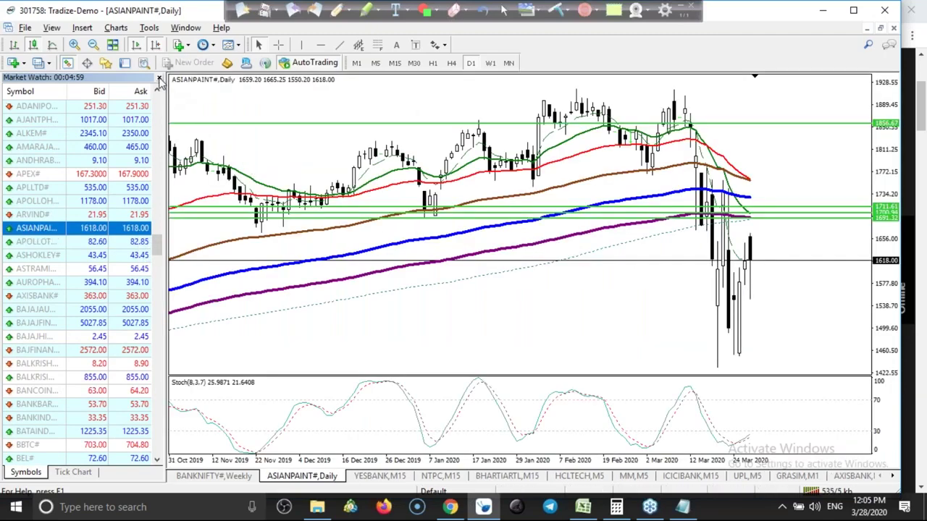
{"action": "left_click", "coordinate": [160, 78]}
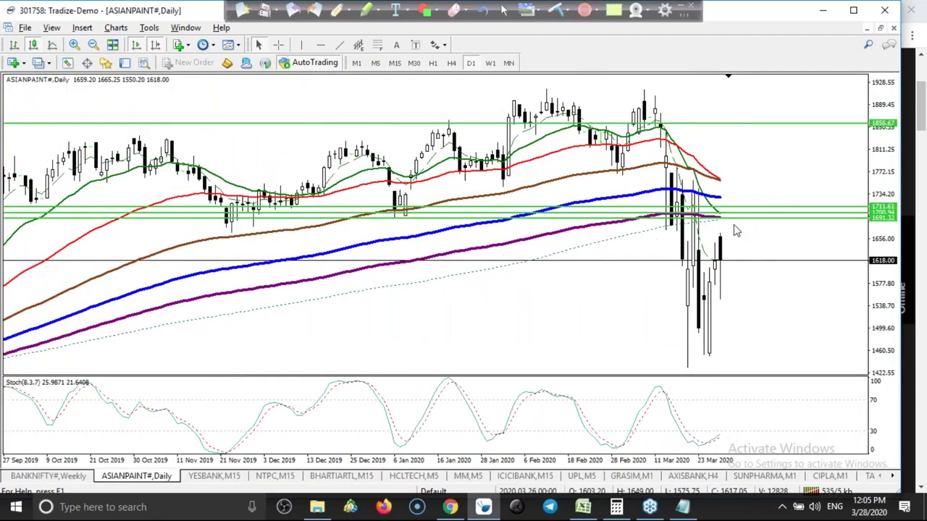
Switch the ASIANPAINT# chart to the weekly timeframe and delete all its green horizontal lines
{"action": "left_click", "coordinate": [489, 64]}
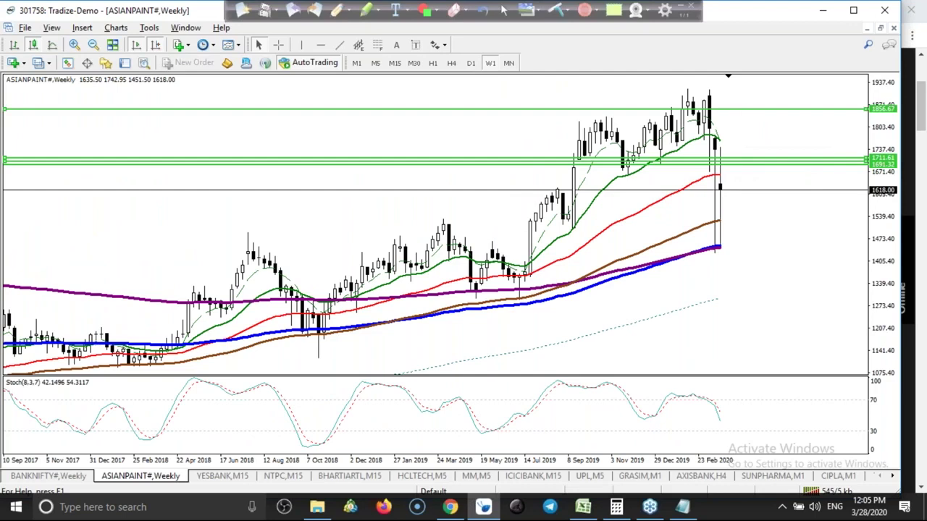
{"action": "key", "text": "Delete"}
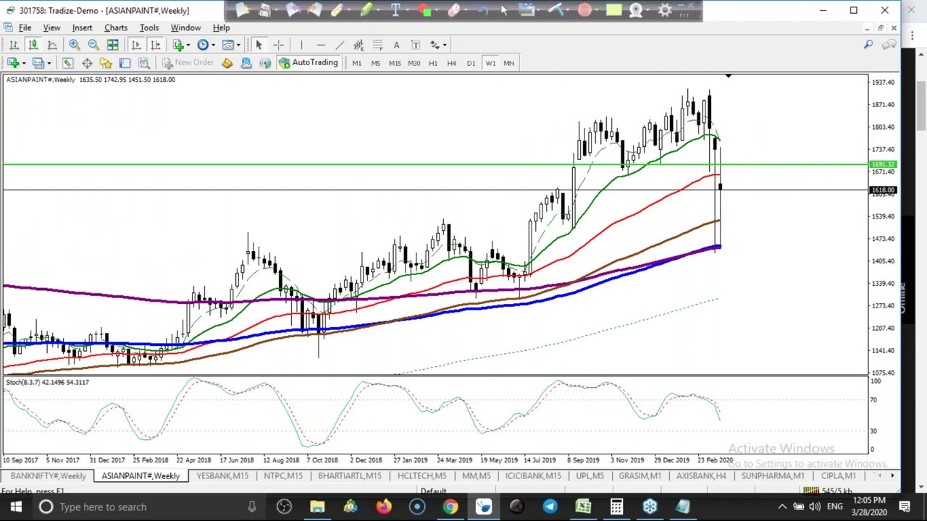
{"action": "key", "text": "Delete"}
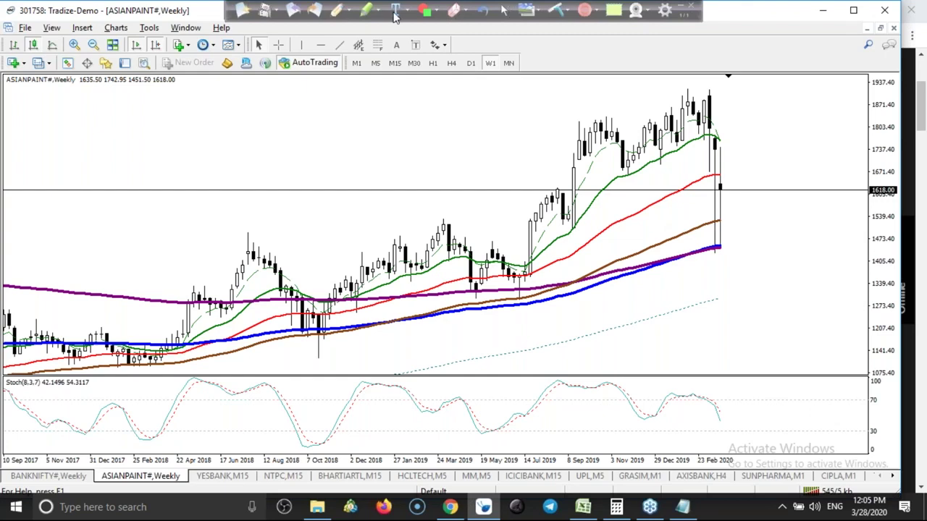
Pen-mark the late-2018 candles above the purple average and the mid-2018 blue average, trace the 2018 drop and rebound, and clear all annotations
{"action": "left_click", "coordinate": [338, 10]}
{"action": "left_click_drag", "start_coordinate": [344, 274], "coordinate": [338, 285]}
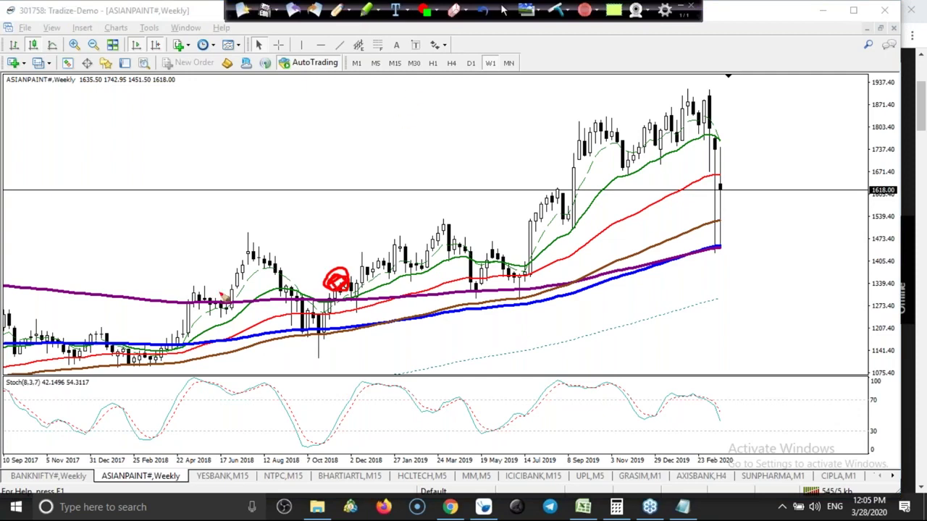
{"action": "mouse_move", "coordinate": [215, 335]}
{"action": "left_mouse_down"}
{"action": "mouse_move", "coordinate": [221, 326]}
{"action": "mouse_move", "coordinate": [217, 353]}
{"action": "mouse_move", "coordinate": [211, 334]}
{"action": "mouse_move", "coordinate": [223, 339]}
{"action": "left_mouse_up"}
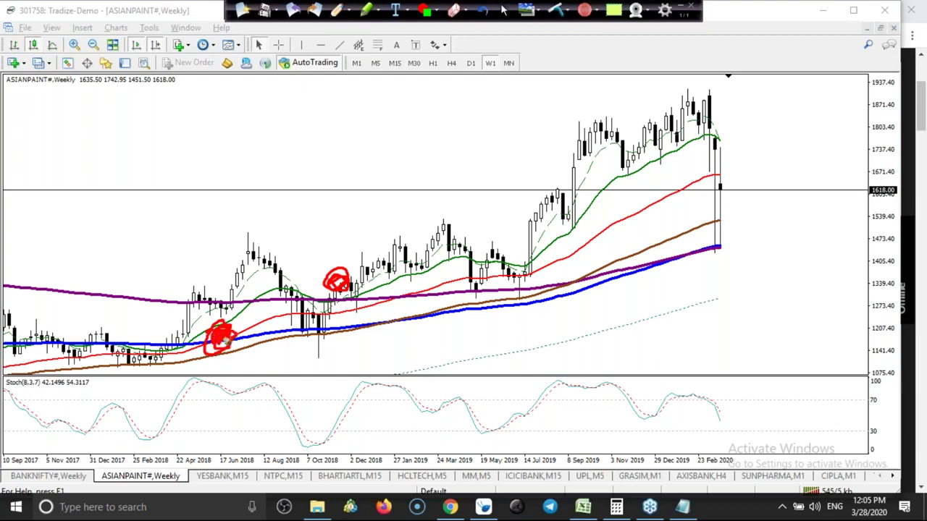
{"action": "left_click_drag", "start_coordinate": [273, 312], "coordinate": [247, 326]}
{"action": "mouse_move", "coordinate": [251, 250]}
{"action": "left_mouse_down"}
{"action": "mouse_move", "coordinate": [284, 275]}
{"action": "mouse_move", "coordinate": [322, 331]}
{"action": "mouse_move", "coordinate": [342, 292]}
{"action": "mouse_move", "coordinate": [391, 303]}
{"action": "mouse_move", "coordinate": [351, 307]}
{"action": "mouse_move", "coordinate": [366, 291]}
{"action": "mouse_move", "coordinate": [343, 305]}
{"action": "mouse_move", "coordinate": [352, 297]}
{"action": "left_mouse_up"}
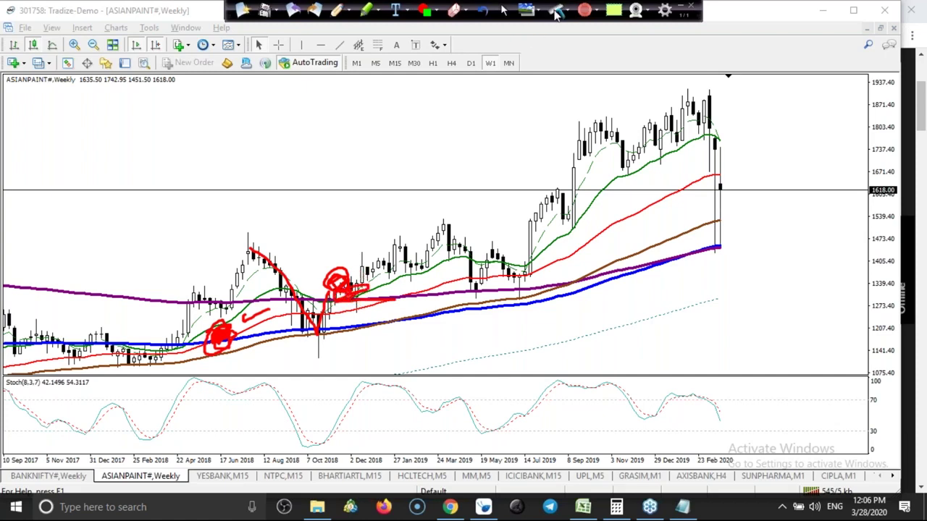
{"action": "left_click", "coordinate": [556, 10]}
{"action": "left_click", "coordinate": [504, 11]}
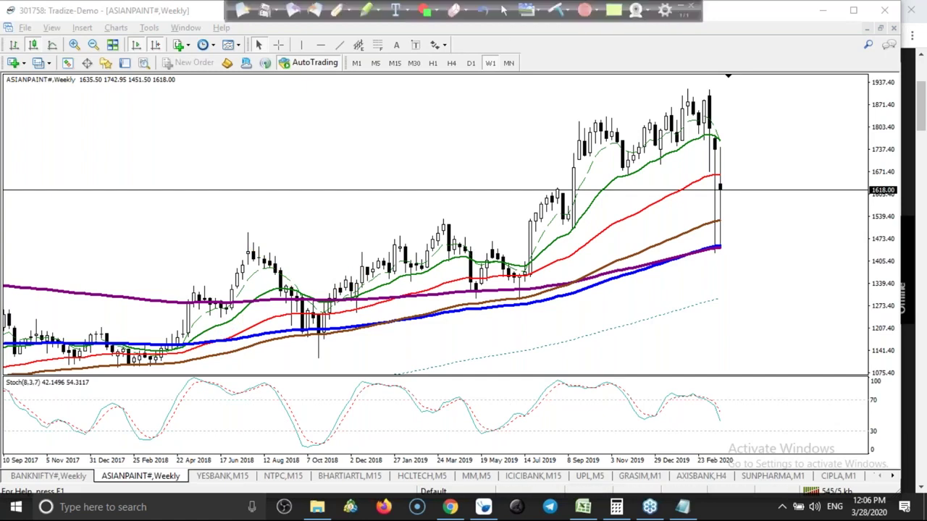
Switch to Chrome and open hornprofits.com in a new tab
{"action": "left_click", "coordinate": [451, 507]}
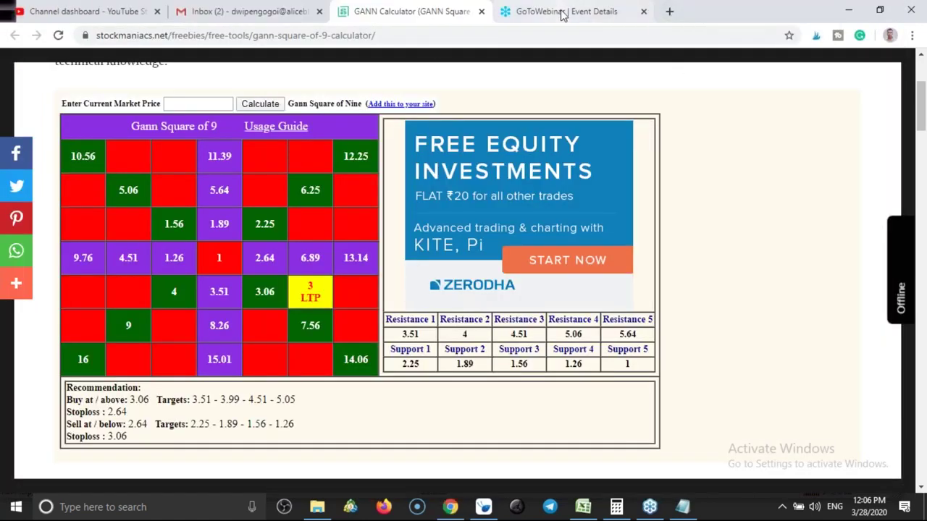
{"action": "left_click", "coordinate": [669, 11]}
{"action": "type", "text": "hornprofits.com"}
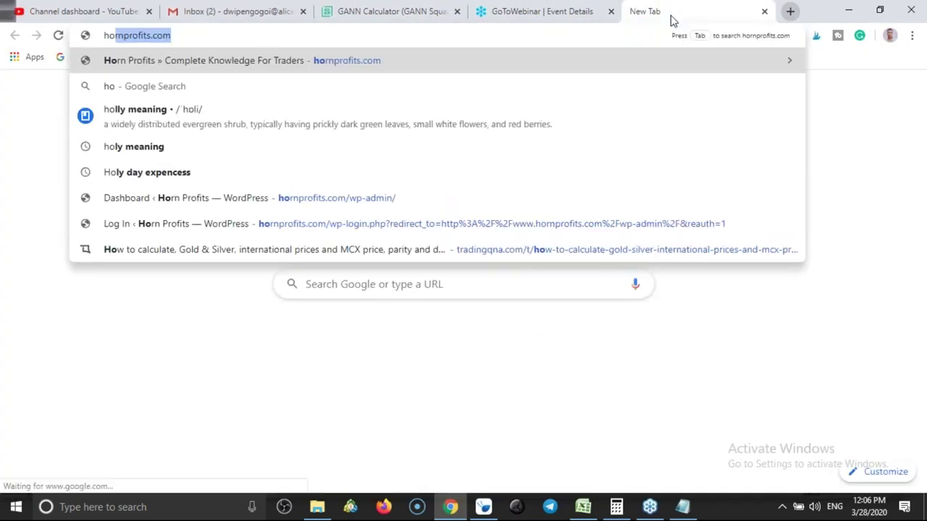
{"action": "key", "text": "Return"}
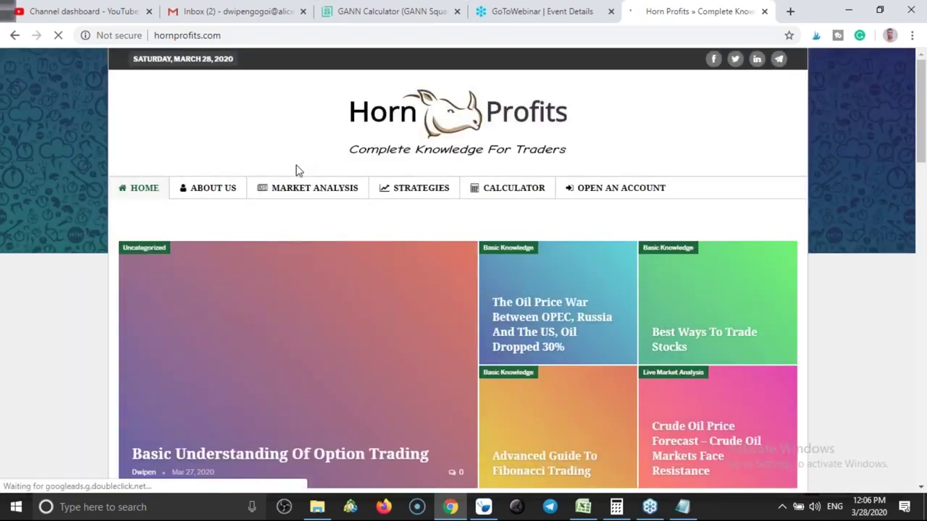
Go to the site's Trading Strategies category and open the article "How To Choose Stocks For Long Term Investment"
{"action": "mouse_move", "coordinate": [300, 192]}
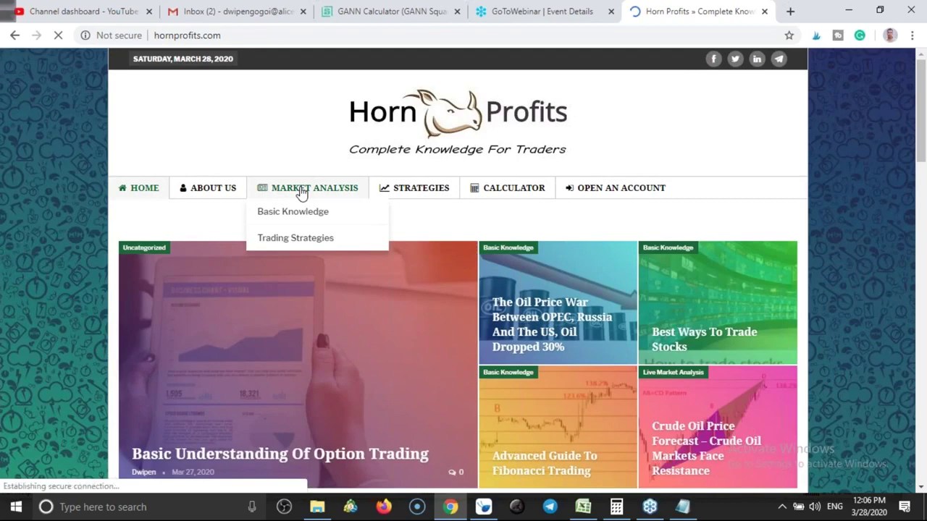
{"action": "left_click", "coordinate": [293, 242]}
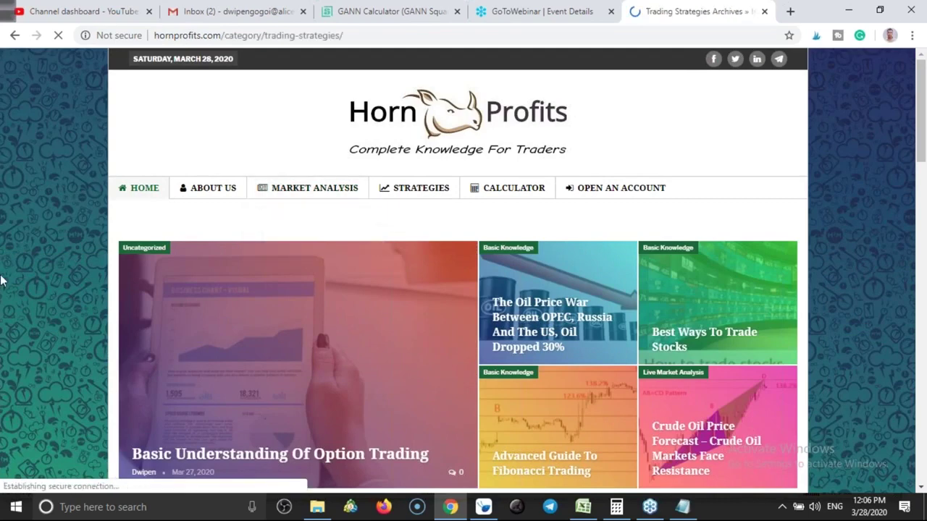
{"action": "scroll", "coordinate": [2, 281], "scroll_direction": "down", "scroll_amount": 5}
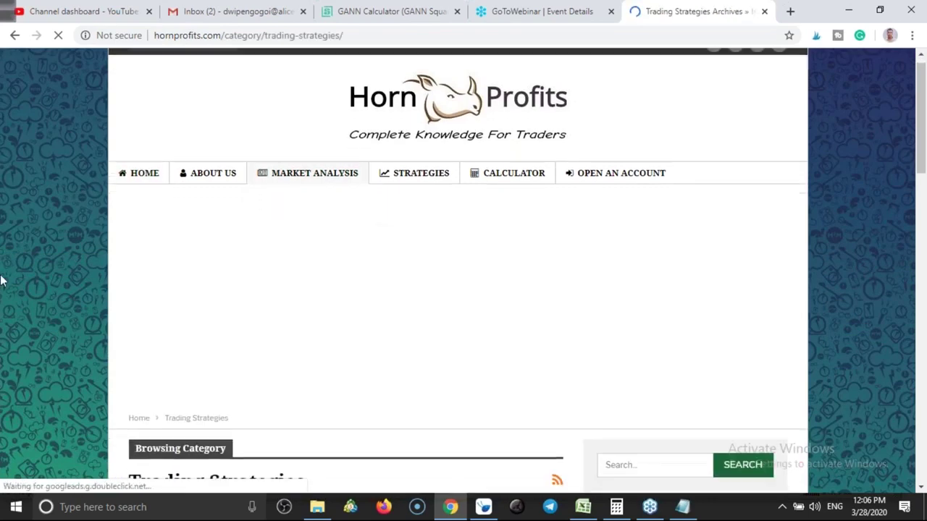
{"action": "scroll", "coordinate": [0, 281], "scroll_direction": "down", "scroll_amount": 5}
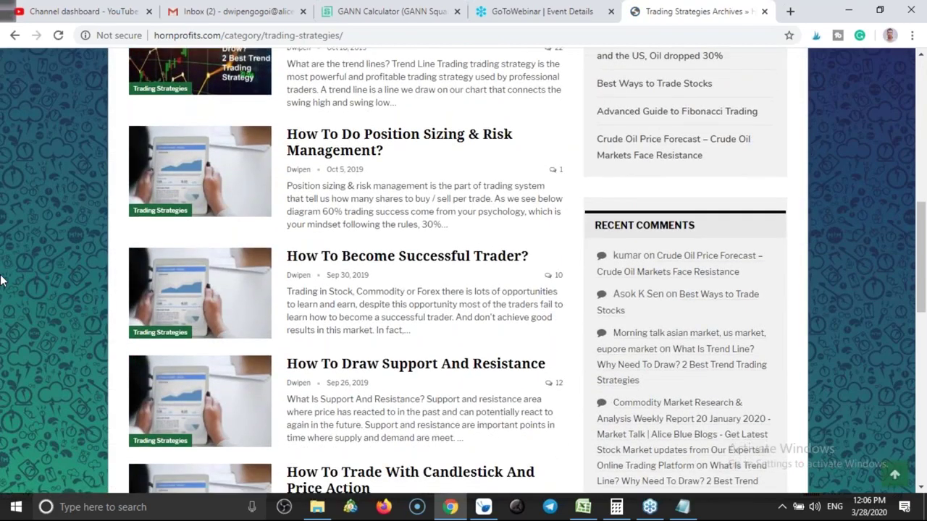
{"action": "scroll", "coordinate": [2, 281], "scroll_direction": "down", "scroll_amount": 1}
{"action": "scroll", "coordinate": [396, 210], "scroll_direction": "down", "scroll_amount": 4}
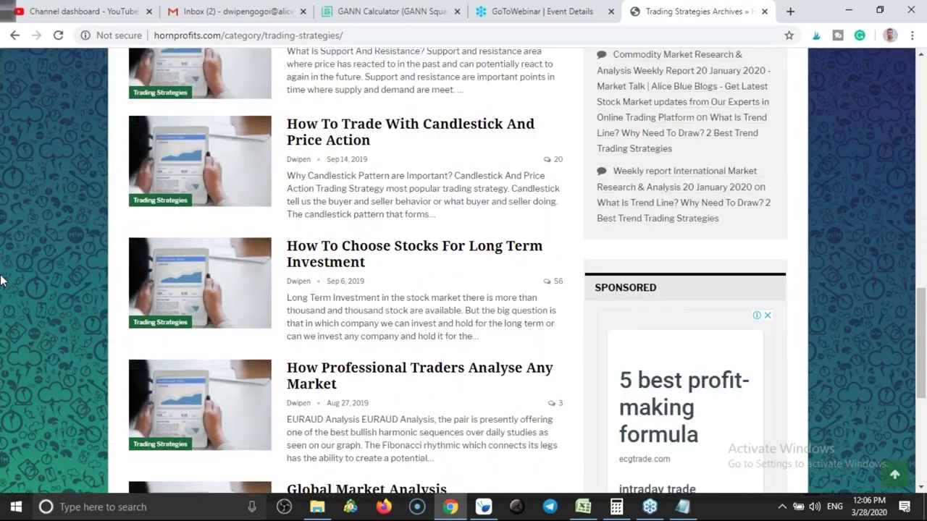
{"action": "left_click", "coordinate": [397, 221]}
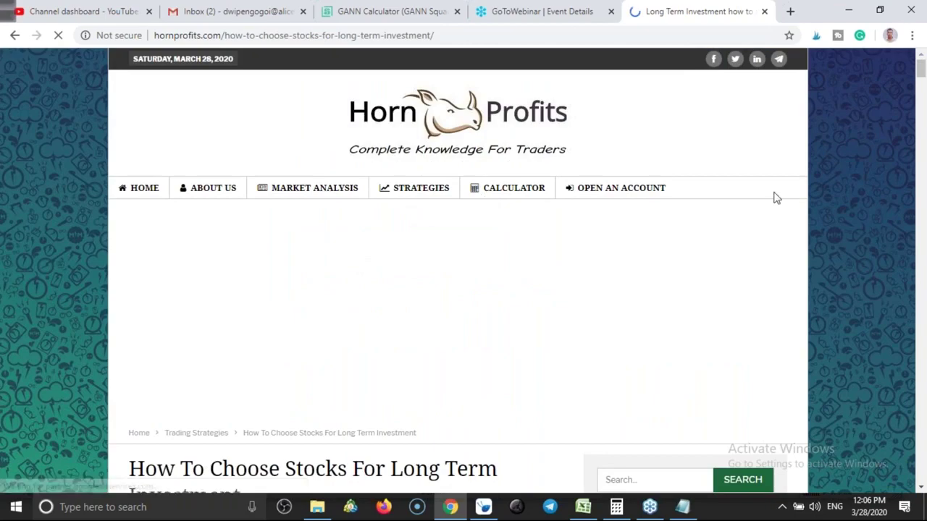
Review the article's Asian Paints example and its long-term investment steps through Step 9, Intrinsic Value
{"action": "scroll", "coordinate": [2, 397], "scroll_direction": "down", "scroll_amount": 7}
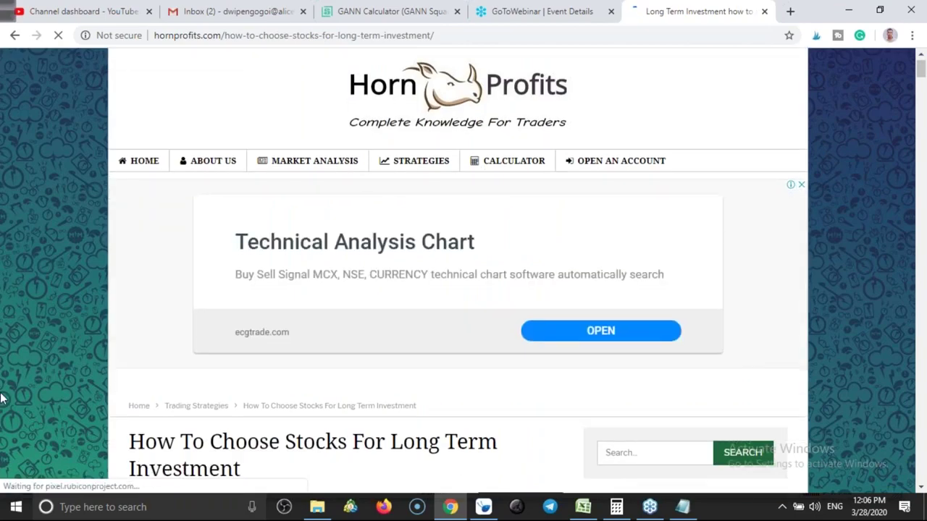
{"action": "scroll", "coordinate": [2, 397], "scroll_direction": "down", "scroll_amount": 5}
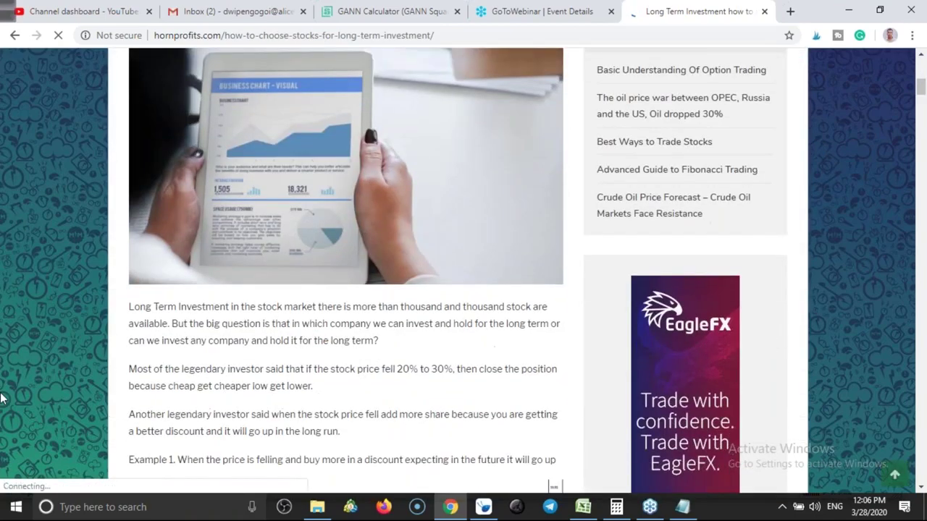
{"action": "scroll", "coordinate": [2, 397], "scroll_direction": "down", "scroll_amount": 4}
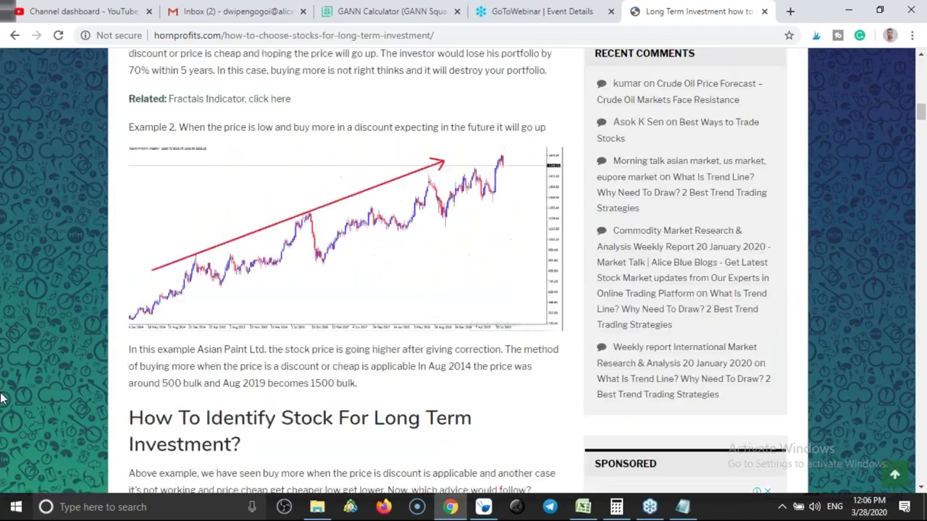
{"action": "scroll", "coordinate": [2, 397], "scroll_direction": "down", "scroll_amount": 1}
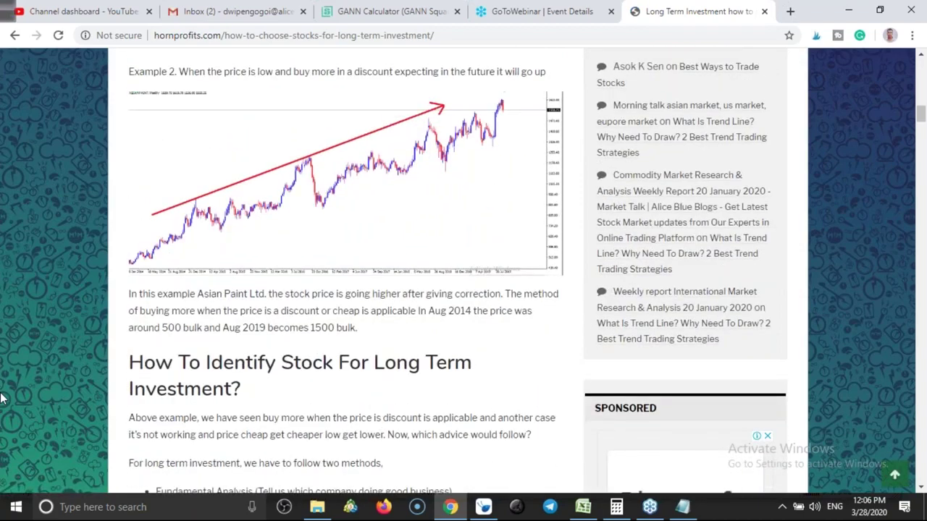
{"action": "scroll", "coordinate": [2, 396], "scroll_direction": "down", "scroll_amount": 12}
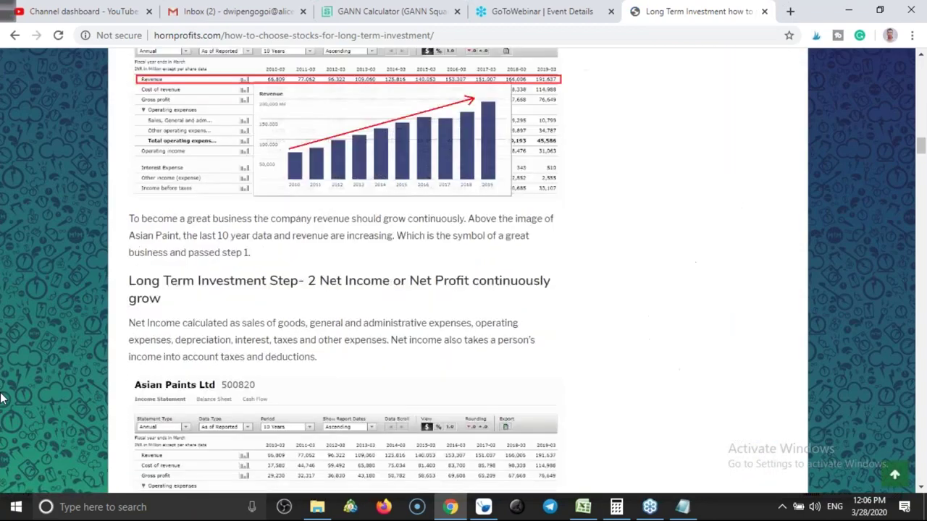
{"action": "scroll", "coordinate": [2, 397], "scroll_direction": "down", "scroll_amount": 8}
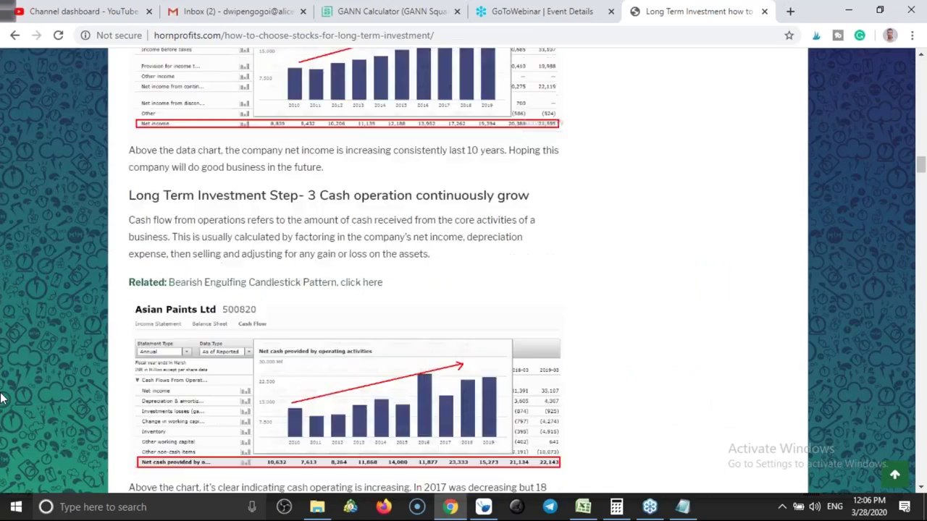
{"action": "scroll", "coordinate": [2, 397], "scroll_direction": "down", "scroll_amount": 5}
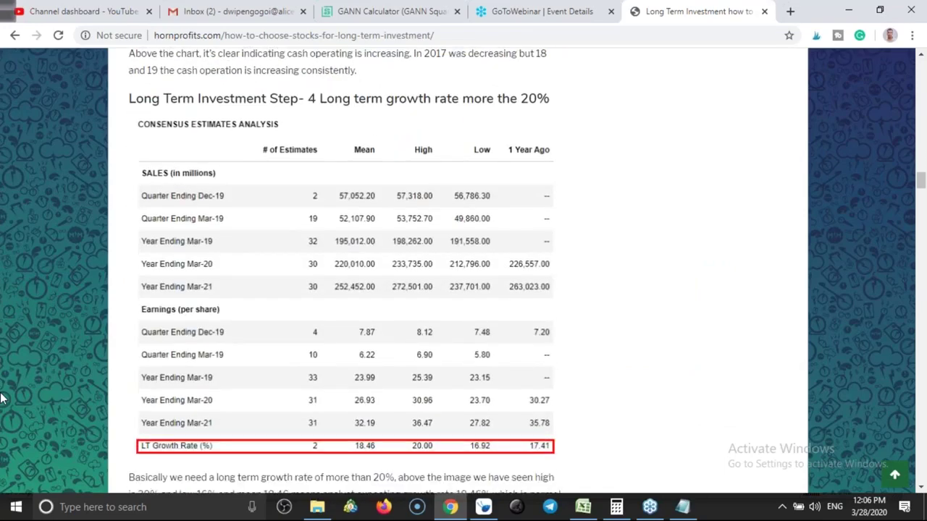
{"action": "scroll", "coordinate": [2, 397], "scroll_direction": "down", "scroll_amount": 8}
{"action": "scroll", "coordinate": [3, 397], "scroll_direction": "down", "scroll_amount": 7}
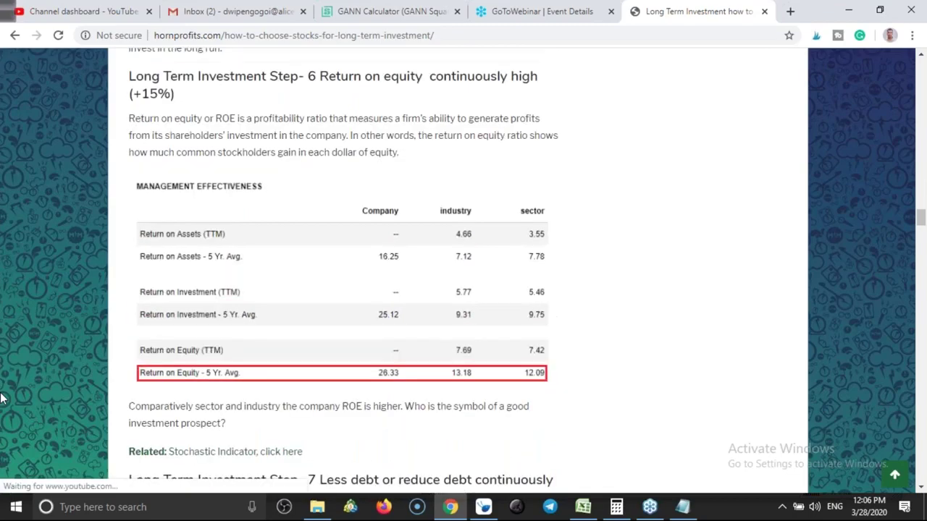
{"action": "scroll", "coordinate": [2, 397], "scroll_direction": "down", "scroll_amount": 1}
{"action": "scroll", "coordinate": [2, 397], "scroll_direction": "down", "scroll_amount": 8}
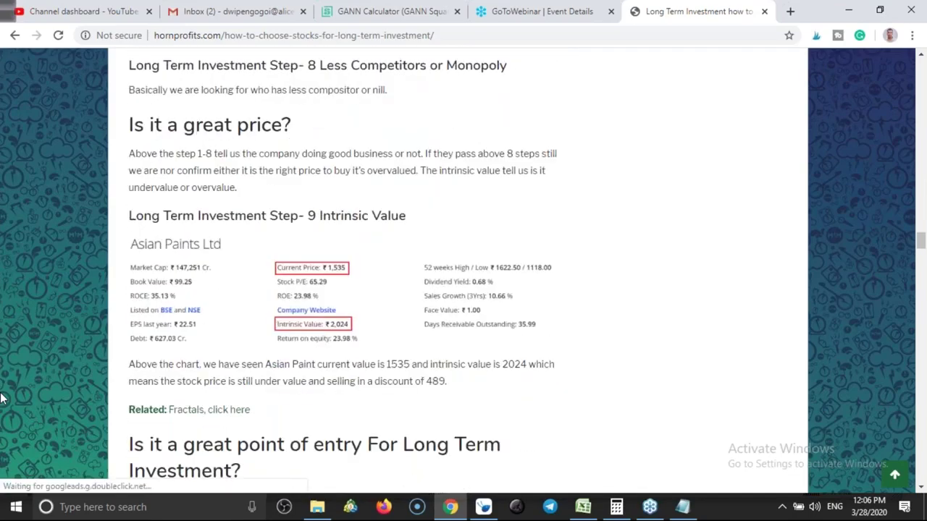
{"action": "scroll", "coordinate": [2, 397], "scroll_direction": "down", "scroll_amount": 1}
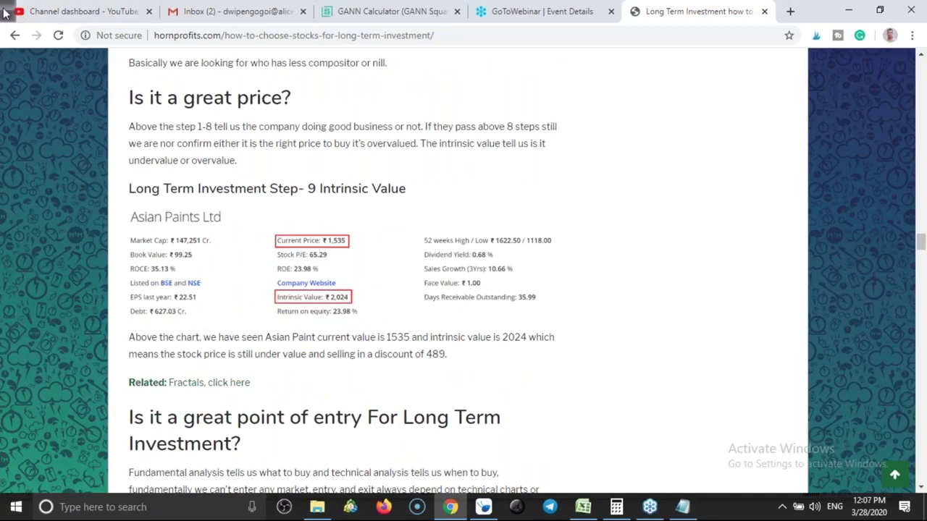
Pen-circle the current price 1,535 and intrinsic value 2,024 in the Asian Paints table, with arrows toward both and a check mark by the paragraph
{"action": "mouse_move", "coordinate": [4, 14]}
{"action": "left_click", "coordinate": [338, 15]}
{"action": "mouse_move", "coordinate": [320, 227]}
{"action": "left_mouse_down"}
{"action": "mouse_move", "coordinate": [326, 269]}
{"action": "mouse_move", "coordinate": [332, 242]}
{"action": "left_mouse_up"}
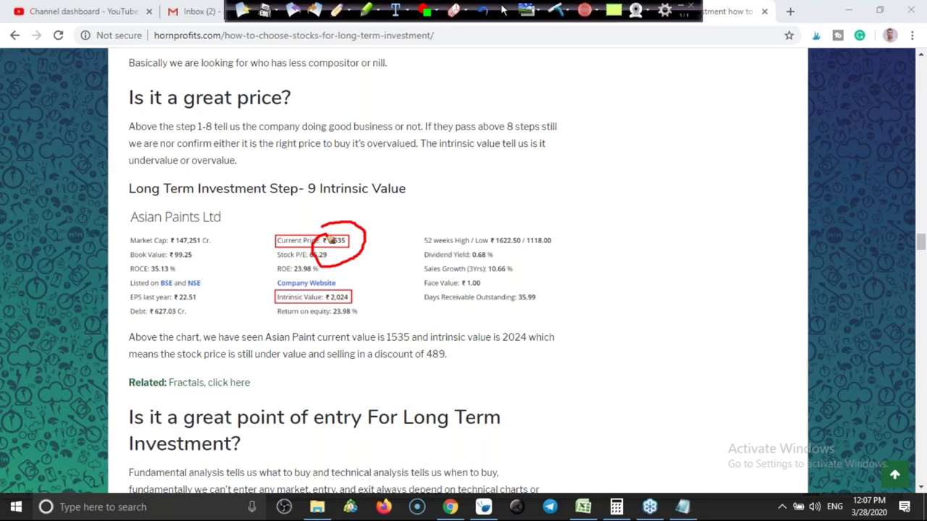
{"action": "mouse_move", "coordinate": [388, 284]}
{"action": "left_mouse_down"}
{"action": "mouse_move", "coordinate": [362, 290]}
{"action": "mouse_move", "coordinate": [373, 299]}
{"action": "mouse_move", "coordinate": [362, 293]}
{"action": "mouse_move", "coordinate": [327, 318]}
{"action": "mouse_move", "coordinate": [346, 281]}
{"action": "left_mouse_up"}
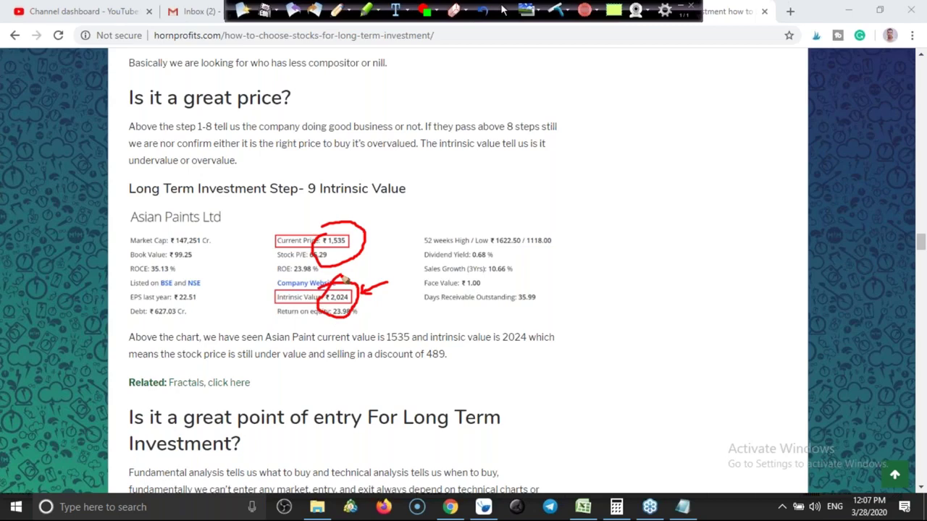
{"action": "mouse_move", "coordinate": [414, 186]}
{"action": "left_mouse_down"}
{"action": "mouse_move", "coordinate": [379, 215]}
{"action": "mouse_move", "coordinate": [394, 233]}
{"action": "left_mouse_up"}
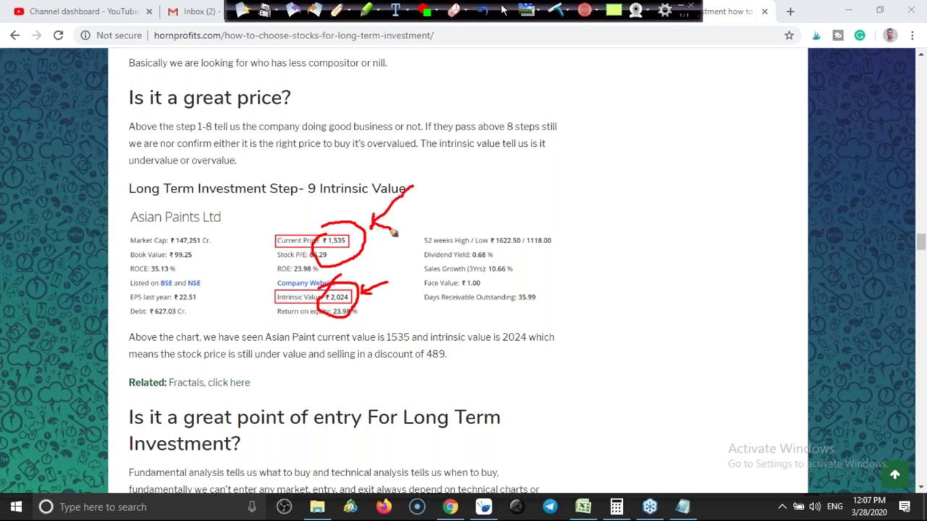
{"action": "mouse_move", "coordinate": [528, 160]}
{"action": "left_mouse_down"}
{"action": "mouse_move", "coordinate": [536, 165]}
{"action": "mouse_move", "coordinate": [577, 133]}
{"action": "left_mouse_up"}
{"action": "mouse_move", "coordinate": [304, 252]}
{"action": "left_mouse_down"}
{"action": "mouse_move", "coordinate": [333, 228]}
{"action": "mouse_move", "coordinate": [319, 221]}
{"action": "left_mouse_up"}
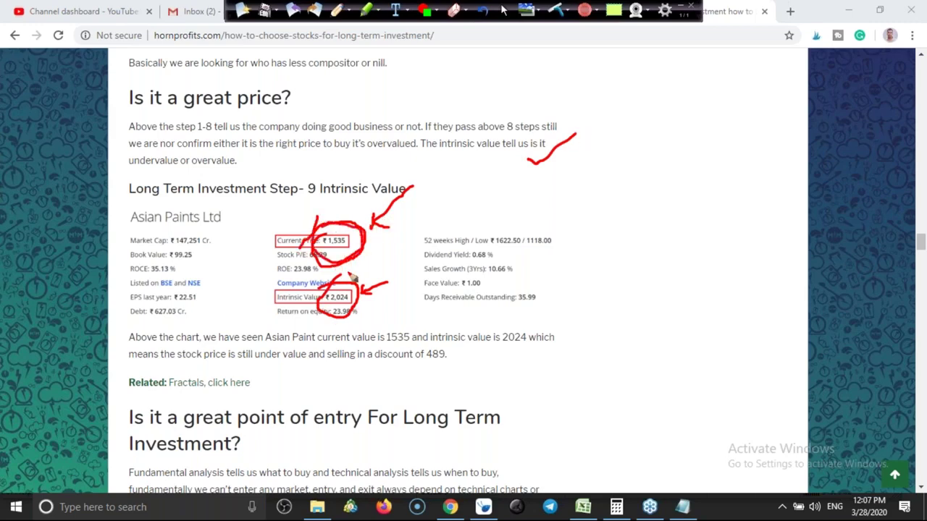
{"action": "mouse_move", "coordinate": [406, 260]}
{"action": "left_mouse_down"}
{"action": "mouse_move", "coordinate": [382, 282]}
{"action": "mouse_move", "coordinate": [378, 313]}
{"action": "left_mouse_up"}
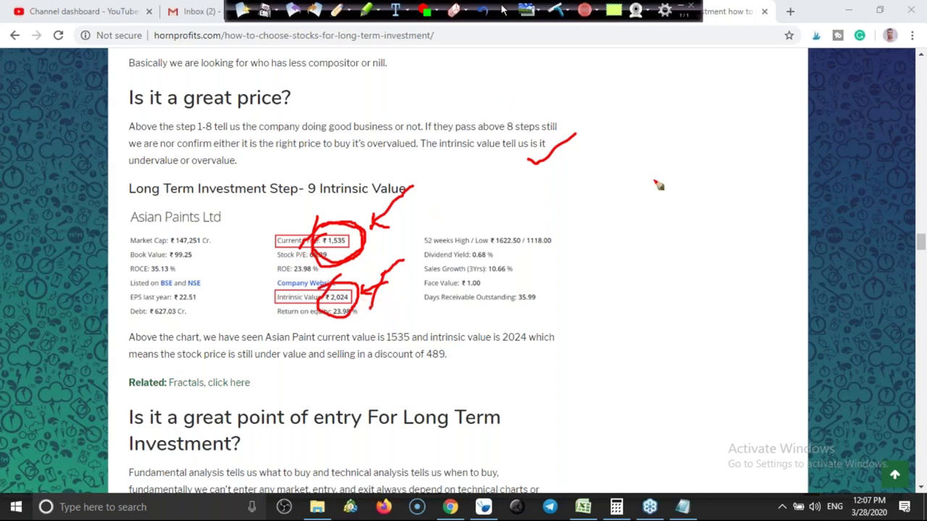
Handwrite 1500 and 2000 beside the article with an upward arrow between them, and erase the pen marks over the article text and table
{"action": "mouse_move", "coordinate": [824, 116]}
{"action": "left_mouse_down"}
{"action": "mouse_move", "coordinate": [824, 88]}
{"action": "mouse_move", "coordinate": [844, 110]}
{"action": "mouse_move", "coordinate": [877, 101]}
{"action": "left_mouse_up"}
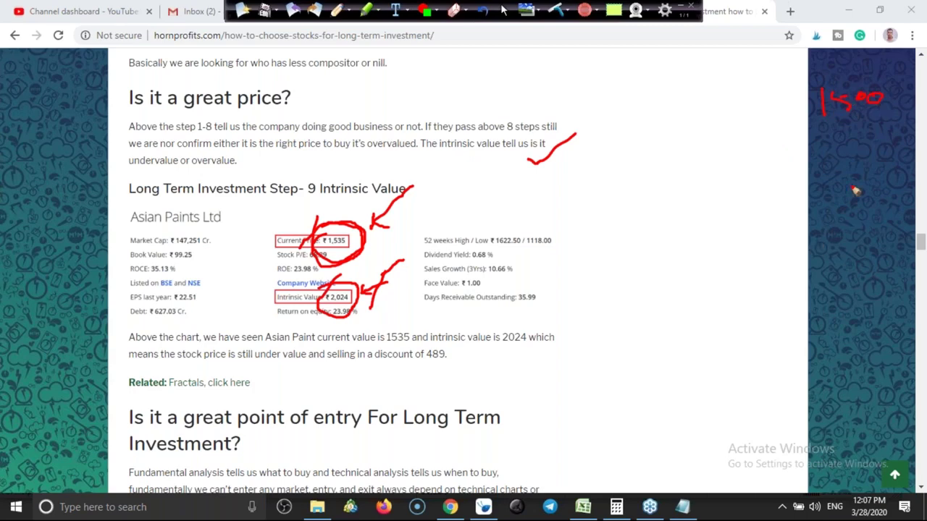
{"action": "mouse_move", "coordinate": [824, 177]}
{"action": "left_mouse_down"}
{"action": "mouse_move", "coordinate": [826, 191]}
{"action": "mouse_move", "coordinate": [842, 197]}
{"action": "mouse_move", "coordinate": [855, 184]}
{"action": "mouse_move", "coordinate": [841, 173]}
{"action": "mouse_move", "coordinate": [894, 168]}
{"action": "mouse_move", "coordinate": [896, 179]}
{"action": "mouse_move", "coordinate": [891, 166]}
{"action": "left_mouse_up"}
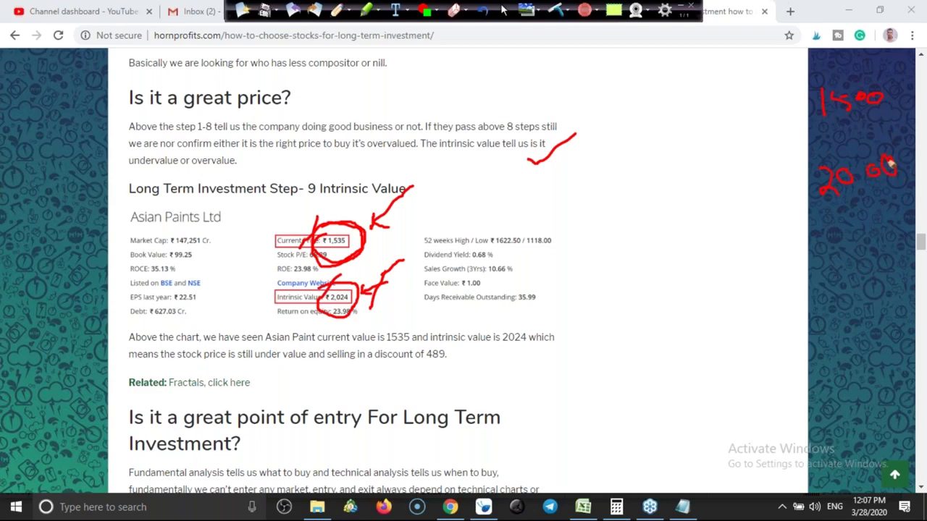
{"action": "left_click_drag", "start_coordinate": [850, 149], "coordinate": [855, 135]}
{"action": "left_click", "coordinate": [455, 13]}
{"action": "left_click_drag", "start_coordinate": [579, 134], "coordinate": [532, 171]}
{"action": "mouse_move", "coordinate": [421, 248]}
{"action": "left_mouse_down"}
{"action": "mouse_move", "coordinate": [391, 210]}
{"action": "mouse_move", "coordinate": [324, 284]}
{"action": "mouse_move", "coordinate": [362, 239]}
{"action": "mouse_move", "coordinate": [328, 331]}
{"action": "mouse_move", "coordinate": [325, 262]}
{"action": "mouse_move", "coordinate": [373, 300]}
{"action": "mouse_move", "coordinate": [345, 319]}
{"action": "left_mouse_up"}
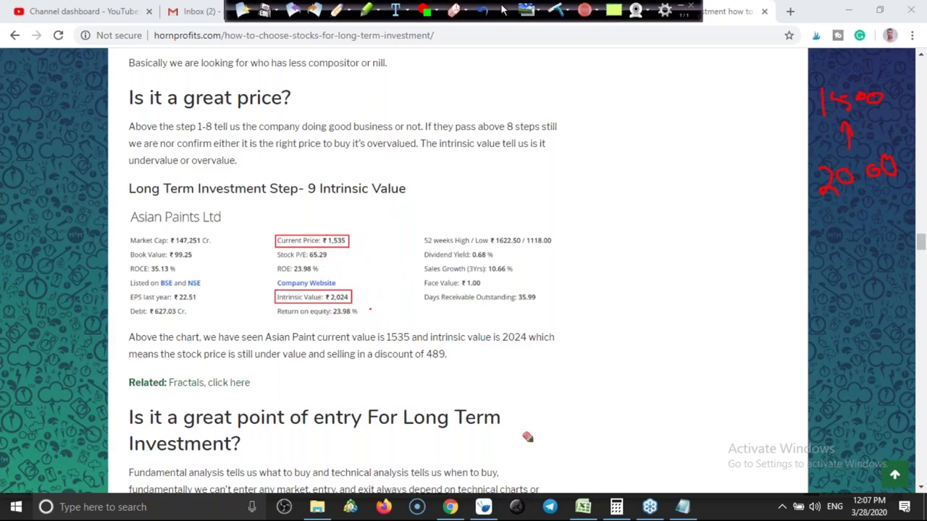
Switch to MetaTrader's weekly ASIANPAINT chart, shade the mid-2019 candles, trace the rise to the early-2020 peak and mark the peak level
{"action": "left_click", "coordinate": [484, 508]}
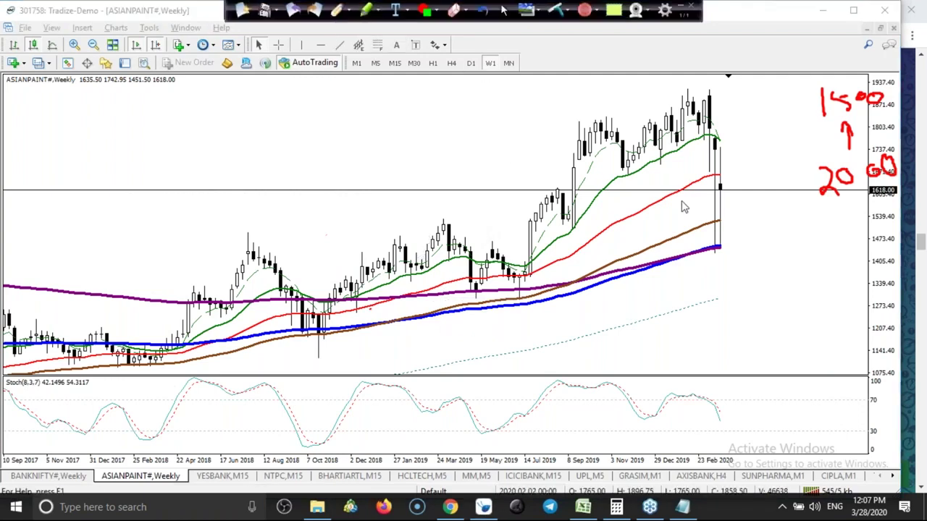
{"action": "mouse_move", "coordinate": [513, 207]}
{"action": "left_mouse_down"}
{"action": "mouse_move", "coordinate": [569, 211]}
{"action": "mouse_move", "coordinate": [513, 234]}
{"action": "mouse_move", "coordinate": [542, 234]}
{"action": "mouse_move", "coordinate": [523, 227]}
{"action": "mouse_move", "coordinate": [705, 93]}
{"action": "mouse_move", "coordinate": [684, 97]}
{"action": "mouse_move", "coordinate": [703, 102]}
{"action": "left_mouse_up"}
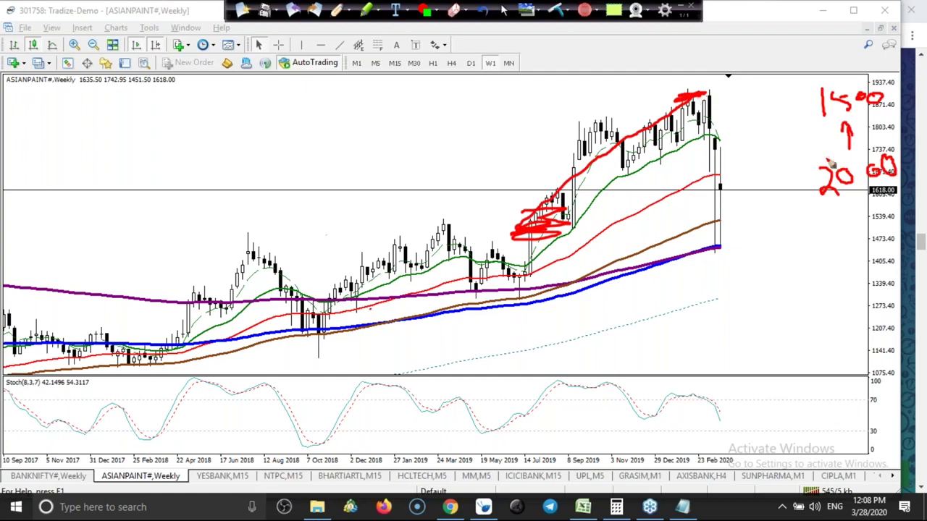
{"action": "left_click_drag", "start_coordinate": [869, 85], "coordinate": [884, 79]}
{"action": "mouse_move", "coordinate": [701, 99]}
{"action": "left_mouse_down"}
{"action": "mouse_move", "coordinate": [729, 95]}
{"action": "mouse_move", "coordinate": [709, 94]}
{"action": "left_mouse_up"}
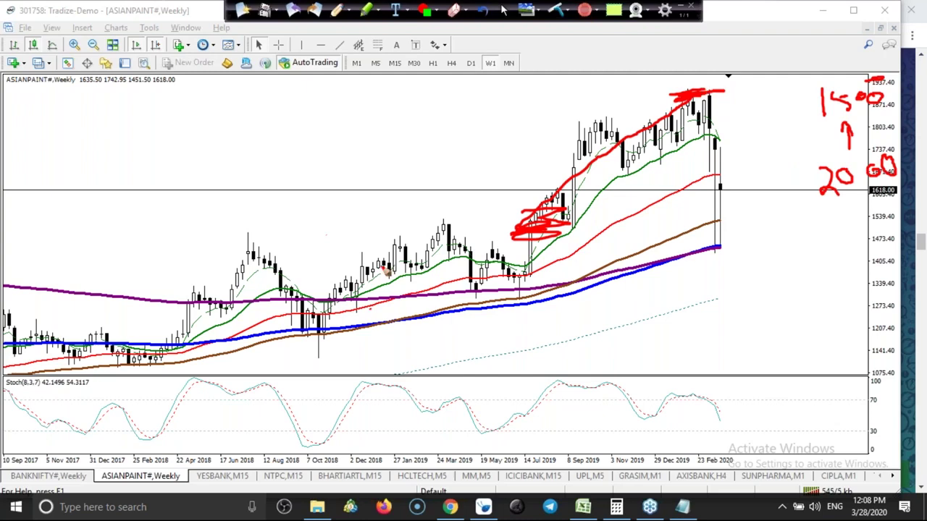
Box the late-2018 candles, write 2018 above them, trace the rise from there to the early-2020 peak and circle the handwritten 2000
{"action": "mouse_move", "coordinate": [321, 281]}
{"action": "left_mouse_down"}
{"action": "mouse_move", "coordinate": [369, 301]}
{"action": "mouse_move", "coordinate": [327, 290]}
{"action": "mouse_move", "coordinate": [353, 288]}
{"action": "left_mouse_up"}
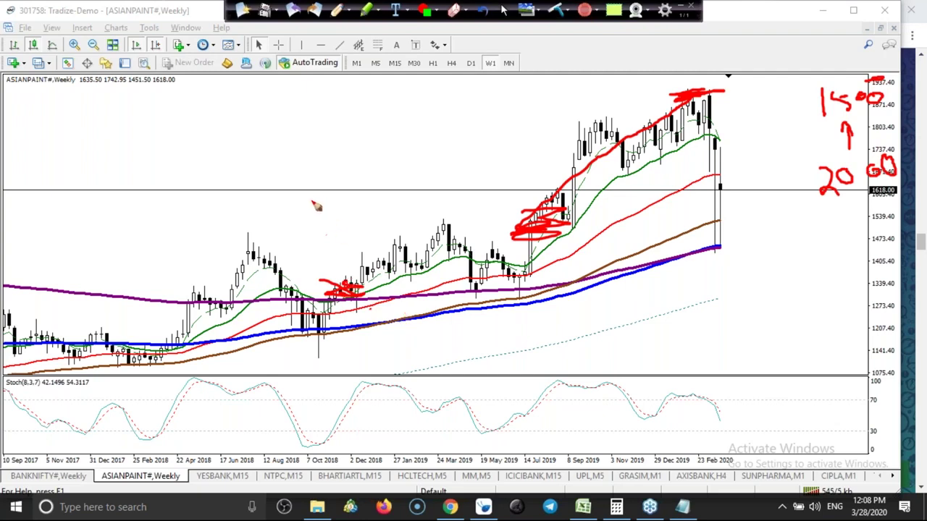
{"action": "mouse_move", "coordinate": [317, 206]}
{"action": "left_mouse_down"}
{"action": "mouse_move", "coordinate": [323, 236]}
{"action": "mouse_move", "coordinate": [340, 233]}
{"action": "mouse_move", "coordinate": [346, 206]}
{"action": "mouse_move", "coordinate": [366, 230]}
{"action": "left_mouse_up"}
{"action": "mouse_move", "coordinate": [381, 196]}
{"action": "left_mouse_down"}
{"action": "mouse_move", "coordinate": [377, 216]}
{"action": "mouse_move", "coordinate": [376, 190]}
{"action": "left_mouse_up"}
{"action": "mouse_move", "coordinate": [337, 278]}
{"action": "left_mouse_down"}
{"action": "mouse_move", "coordinate": [383, 287]}
{"action": "mouse_move", "coordinate": [365, 301]}
{"action": "mouse_move", "coordinate": [348, 283]}
{"action": "mouse_move", "coordinate": [685, 105]}
{"action": "left_mouse_up"}
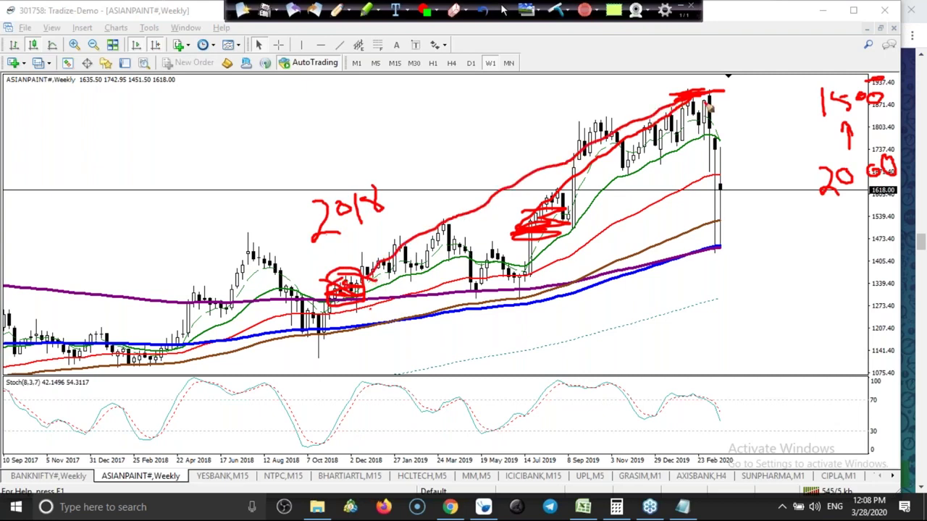
{"action": "mouse_move", "coordinate": [822, 164]}
{"action": "left_mouse_down"}
{"action": "mouse_move", "coordinate": [898, 181]}
{"action": "mouse_move", "coordinate": [812, 190]}
{"action": "mouse_move", "coordinate": [818, 159]}
{"action": "left_mouse_up"}
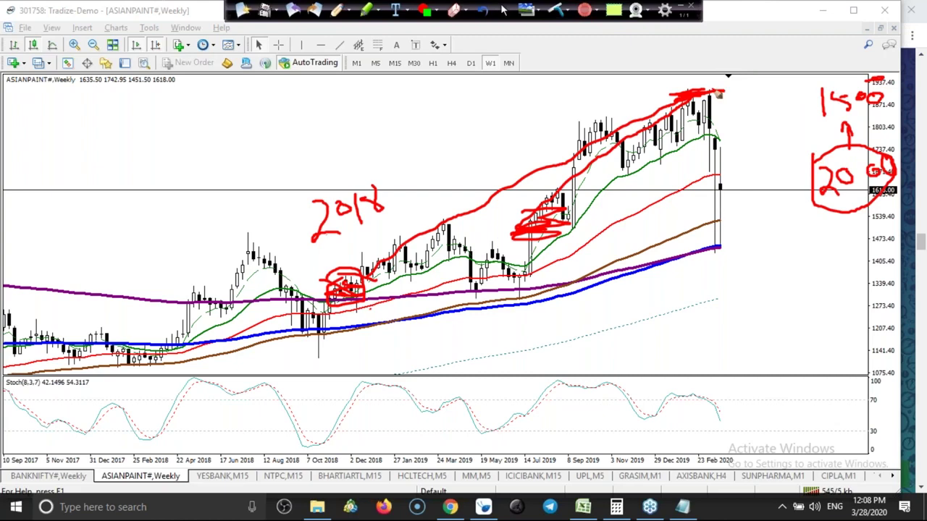
Draw an arrow pointing at the early-2020 peak and trace the following price drop down to the blue and purple averages twice
{"action": "mouse_move", "coordinate": [721, 92]}
{"action": "left_mouse_down"}
{"action": "mouse_move", "coordinate": [763, 103]}
{"action": "mouse_move", "coordinate": [743, 95]}
{"action": "left_mouse_up"}
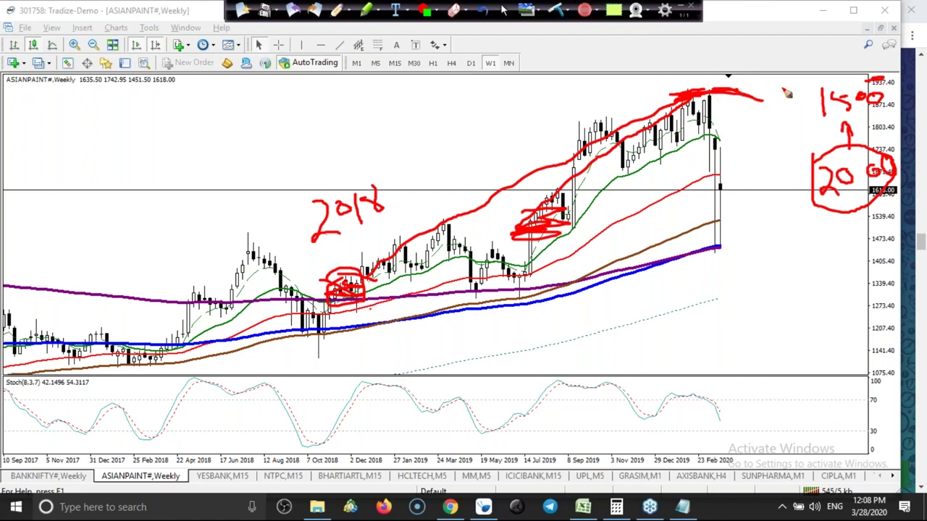
{"action": "left_click_drag", "start_coordinate": [728, 90], "coordinate": [782, 88]}
{"action": "left_click_drag", "start_coordinate": [743, 78], "coordinate": [733, 97]}
{"action": "left_click_drag", "start_coordinate": [697, 101], "coordinate": [731, 253]}
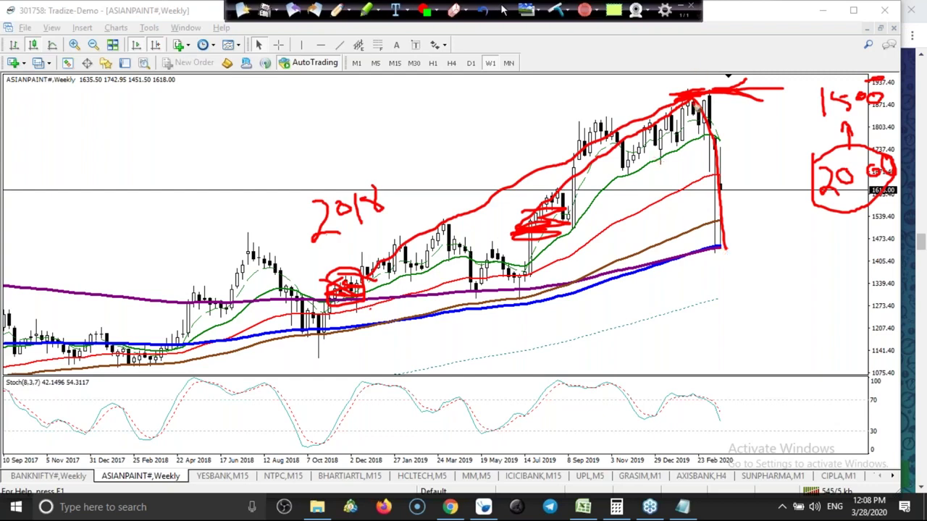
{"action": "left_click_drag", "start_coordinate": [705, 128], "coordinate": [723, 272]}
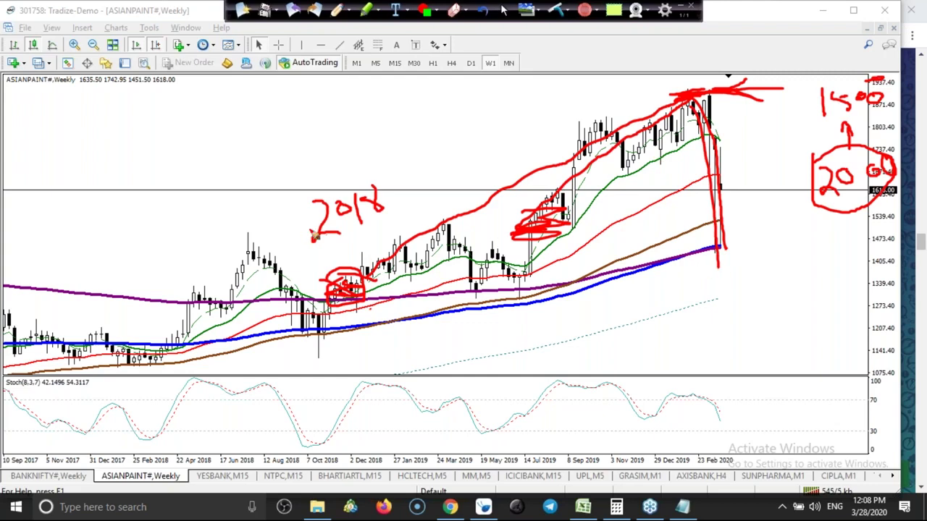
Circle the handwritten 2018, add two rising arrows and an arrow from the peak level to 2000, and clear all annotations
{"action": "mouse_move", "coordinate": [224, 224]}
{"action": "left_mouse_down"}
{"action": "mouse_move", "coordinate": [391, 135]}
{"action": "mouse_move", "coordinate": [262, 243]}
{"action": "mouse_move", "coordinate": [308, 140]}
{"action": "left_mouse_up"}
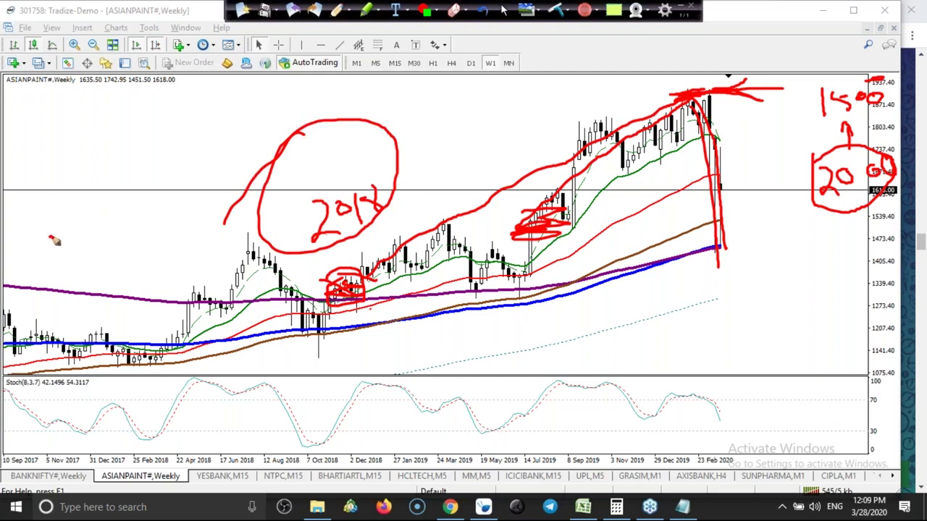
{"action": "mouse_move", "coordinate": [50, 237]}
{"action": "left_mouse_down"}
{"action": "mouse_move", "coordinate": [180, 145]}
{"action": "mouse_move", "coordinate": [172, 164]}
{"action": "left_mouse_up"}
{"action": "mouse_move", "coordinate": [72, 176]}
{"action": "left_mouse_down"}
{"action": "mouse_move", "coordinate": [137, 133]}
{"action": "mouse_move", "coordinate": [149, 148]}
{"action": "left_mouse_up"}
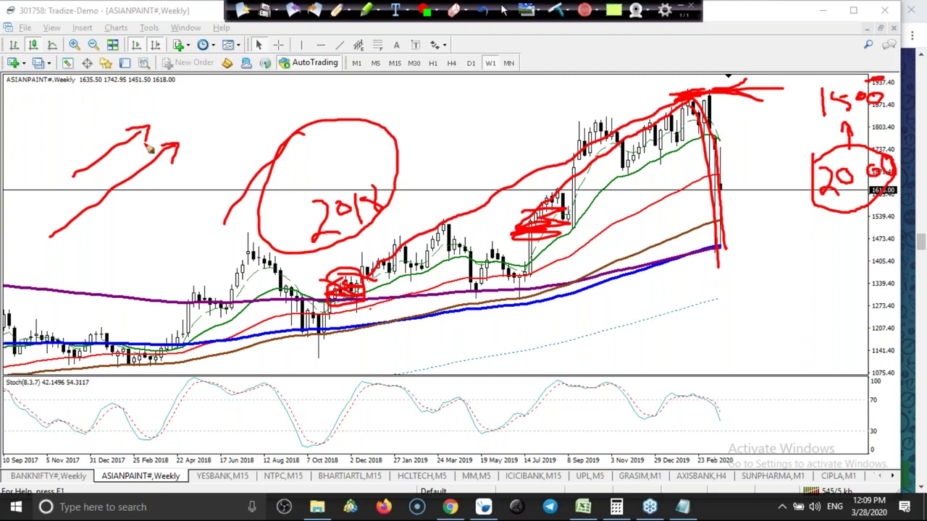
{"action": "mouse_move", "coordinate": [782, 90]}
{"action": "left_mouse_down"}
{"action": "mouse_move", "coordinate": [816, 150]}
{"action": "mouse_move", "coordinate": [824, 142]}
{"action": "left_mouse_up"}
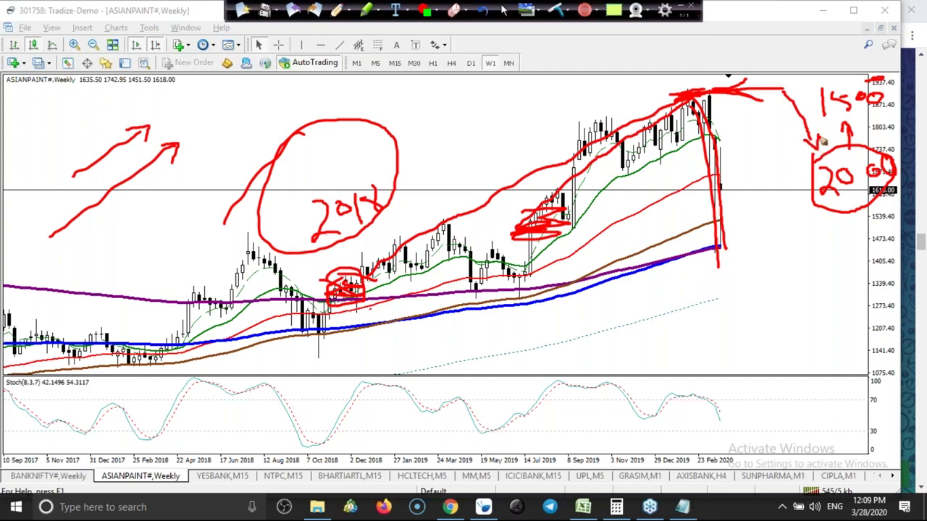
{"action": "left_click", "coordinate": [556, 9]}
Point arrows at the early-2020 candles, trace the drop below them and write an underlined "PUT-1860" beside the candles
{"action": "mouse_move", "coordinate": [800, 106]}
{"action": "left_mouse_down"}
{"action": "mouse_move", "coordinate": [739, 110]}
{"action": "mouse_move", "coordinate": [764, 127]}
{"action": "left_mouse_up"}
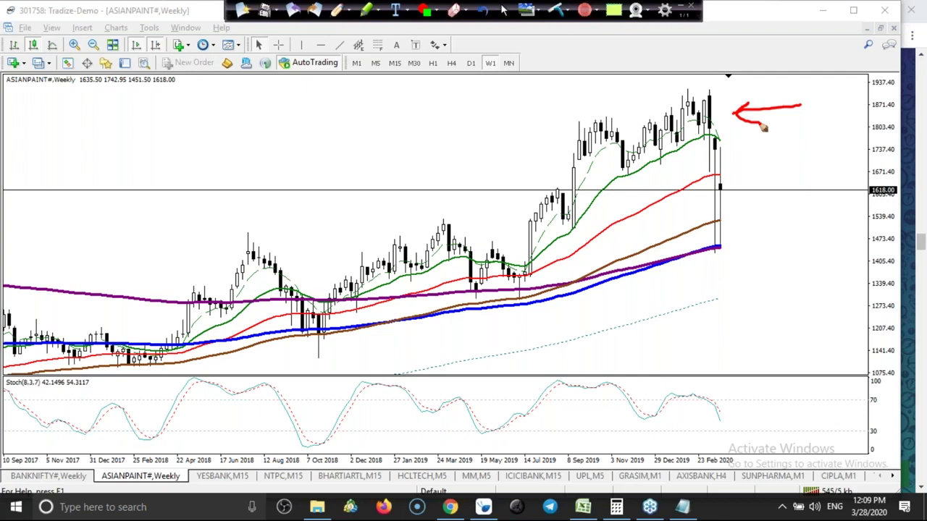
{"action": "mouse_move", "coordinate": [763, 127]}
{"action": "left_mouse_down"}
{"action": "mouse_move", "coordinate": [714, 117]}
{"action": "mouse_move", "coordinate": [806, 119]}
{"action": "mouse_move", "coordinate": [810, 134]}
{"action": "mouse_move", "coordinate": [819, 124]}
{"action": "mouse_move", "coordinate": [827, 130]}
{"action": "mouse_move", "coordinate": [823, 117]}
{"action": "left_mouse_up"}
{"action": "mouse_move", "coordinate": [838, 115]}
{"action": "left_mouse_down"}
{"action": "mouse_move", "coordinate": [842, 125]}
{"action": "mouse_move", "coordinate": [856, 109]}
{"action": "left_mouse_up"}
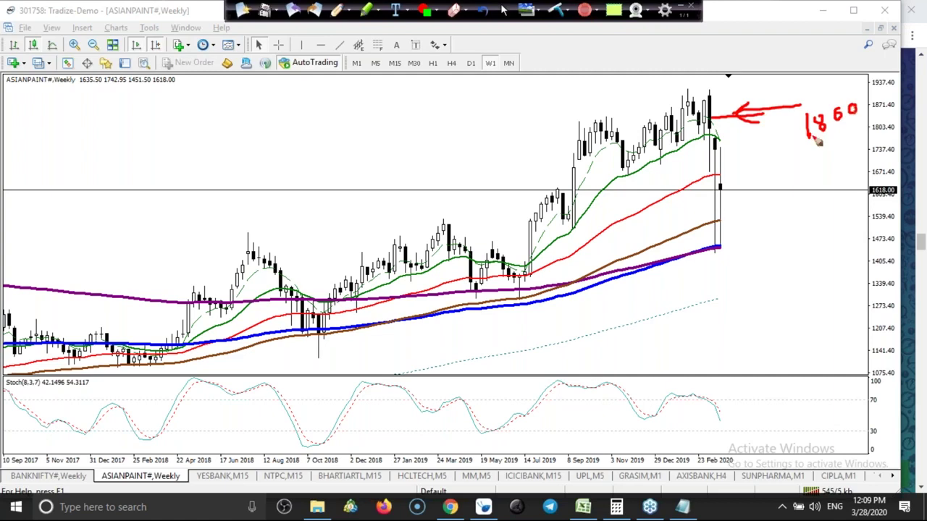
{"action": "mouse_move", "coordinate": [693, 125]}
{"action": "left_mouse_down"}
{"action": "mouse_move", "coordinate": [709, 139]}
{"action": "mouse_move", "coordinate": [727, 231]}
{"action": "left_mouse_up"}
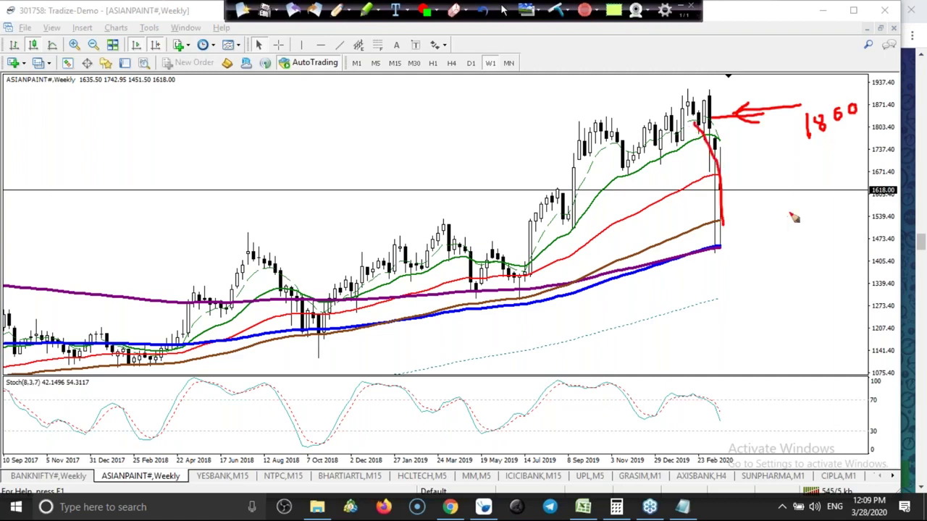
{"action": "mouse_move", "coordinate": [769, 132]}
{"action": "left_mouse_down"}
{"action": "mouse_move", "coordinate": [771, 146]}
{"action": "mouse_move", "coordinate": [775, 133]}
{"action": "left_mouse_up"}
{"action": "mouse_move", "coordinate": [775, 143]}
{"action": "left_mouse_down"}
{"action": "mouse_move", "coordinate": [792, 138]}
{"action": "mouse_move", "coordinate": [783, 129]}
{"action": "mouse_move", "coordinate": [797, 139]}
{"action": "mouse_move", "coordinate": [865, 135]}
{"action": "left_mouse_up"}
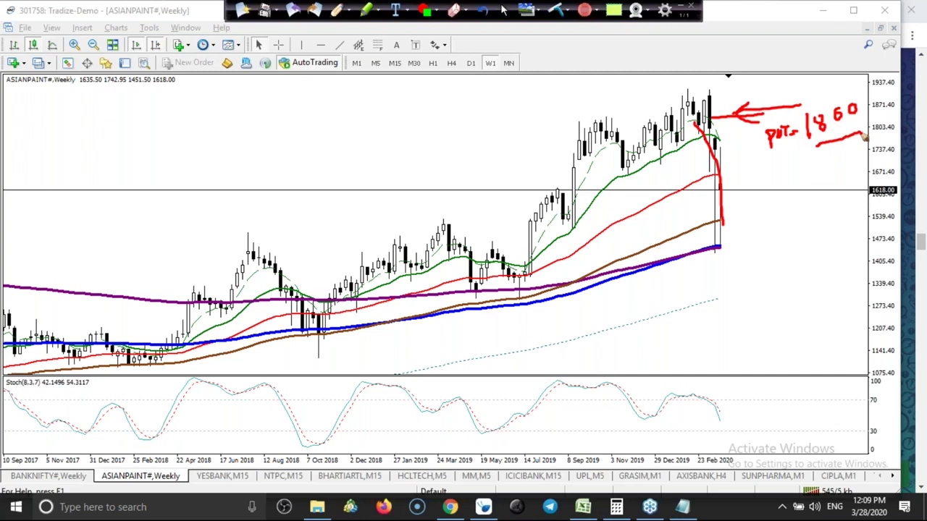
{"action": "left_click_drag", "start_coordinate": [813, 151], "coordinate": [845, 145]}
{"action": "left_click_drag", "start_coordinate": [820, 150], "coordinate": [877, 132]}
Extend a line from the early-2020 low to a handwritten 1400, label 1860 as Buy and 1400 as Sell, and underline the Sell label and 1400
{"action": "mouse_move", "coordinate": [717, 250]}
{"action": "left_mouse_down"}
{"action": "mouse_move", "coordinate": [800, 241]}
{"action": "mouse_move", "coordinate": [816, 249]}
{"action": "mouse_move", "coordinate": [866, 225]}
{"action": "left_mouse_up"}
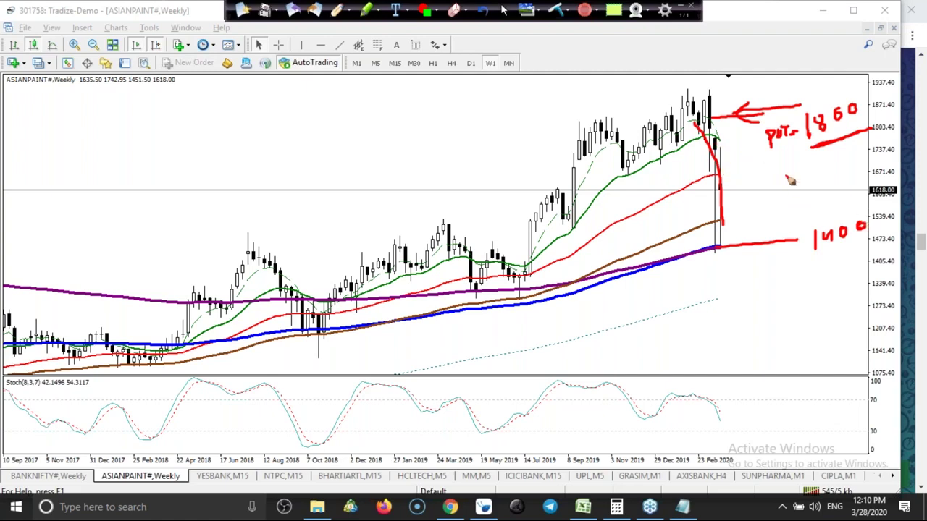
{"action": "mouse_move", "coordinate": [802, 157]}
{"action": "left_mouse_down"}
{"action": "mouse_move", "coordinate": [814, 174]}
{"action": "mouse_move", "coordinate": [846, 154]}
{"action": "mouse_move", "coordinate": [843, 172]}
{"action": "left_mouse_up"}
{"action": "mouse_move", "coordinate": [814, 206]}
{"action": "left_mouse_down"}
{"action": "mouse_move", "coordinate": [814, 222]}
{"action": "mouse_move", "coordinate": [833, 202]}
{"action": "mouse_move", "coordinate": [840, 219]}
{"action": "left_mouse_up"}
{"action": "left_click_drag", "start_coordinate": [807, 227], "coordinate": [842, 219]}
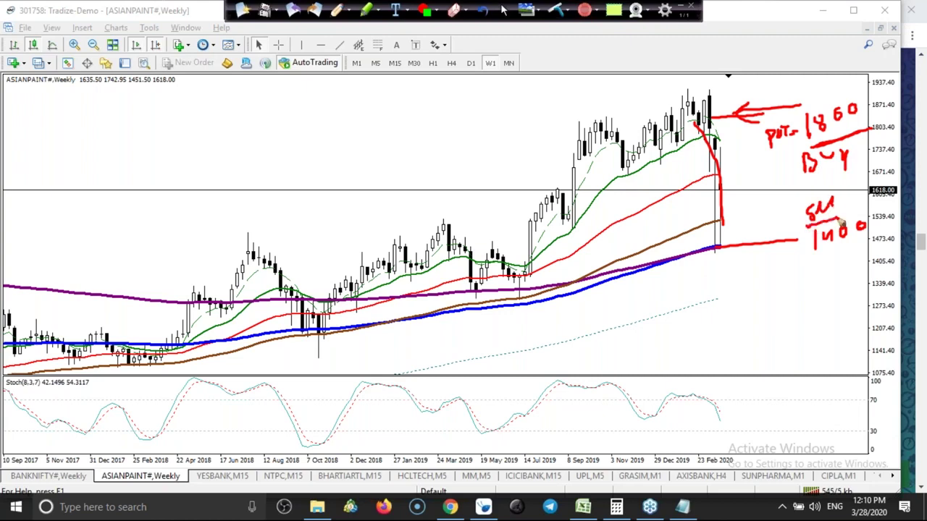
{"action": "left_click_drag", "start_coordinate": [812, 263], "coordinate": [846, 265]}
Trace the rebound from the early-2020 low, the zigzag swings from late 2018 to the peak, and a rising curve above them
{"action": "left_click_drag", "start_coordinate": [719, 248], "coordinate": [724, 170]}
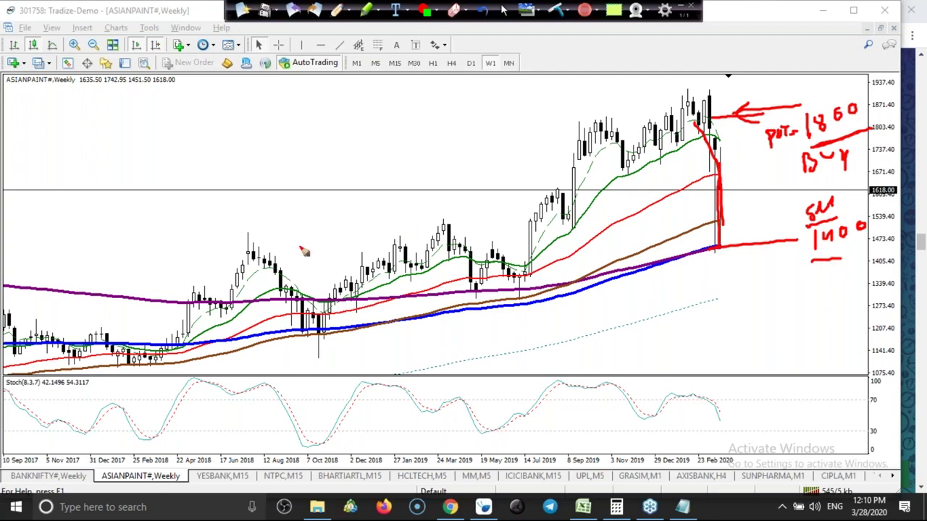
{"action": "mouse_move", "coordinate": [309, 333]}
{"action": "left_mouse_down"}
{"action": "mouse_move", "coordinate": [319, 343]}
{"action": "mouse_move", "coordinate": [418, 181]}
{"action": "mouse_move", "coordinate": [467, 303]}
{"action": "mouse_move", "coordinate": [502, 252]}
{"action": "mouse_move", "coordinate": [520, 313]}
{"action": "mouse_move", "coordinate": [660, 130]}
{"action": "mouse_move", "coordinate": [667, 108]}
{"action": "mouse_move", "coordinate": [710, 98]}
{"action": "left_mouse_up"}
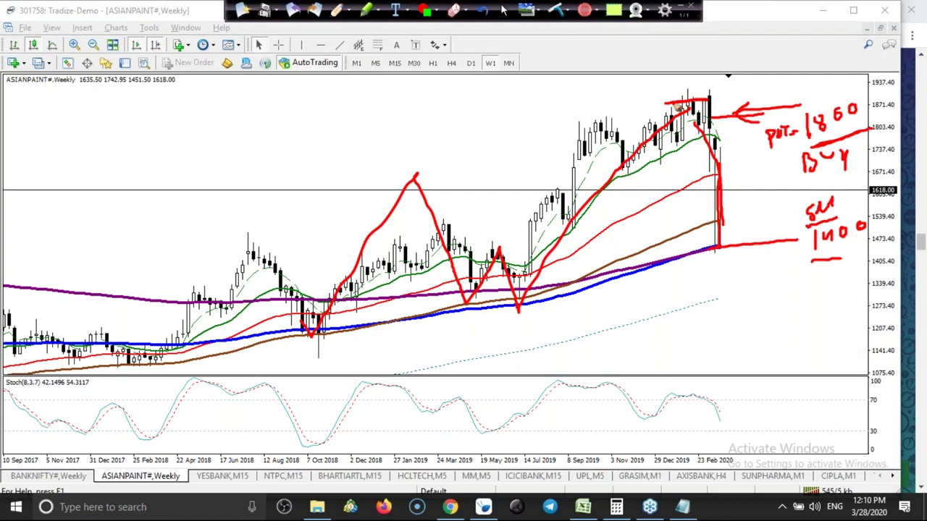
{"action": "mouse_move", "coordinate": [319, 324]}
{"action": "left_mouse_down"}
{"action": "mouse_move", "coordinate": [356, 265]}
{"action": "mouse_move", "coordinate": [486, 146]}
{"action": "mouse_move", "coordinate": [578, 114]}
{"action": "left_mouse_up"}
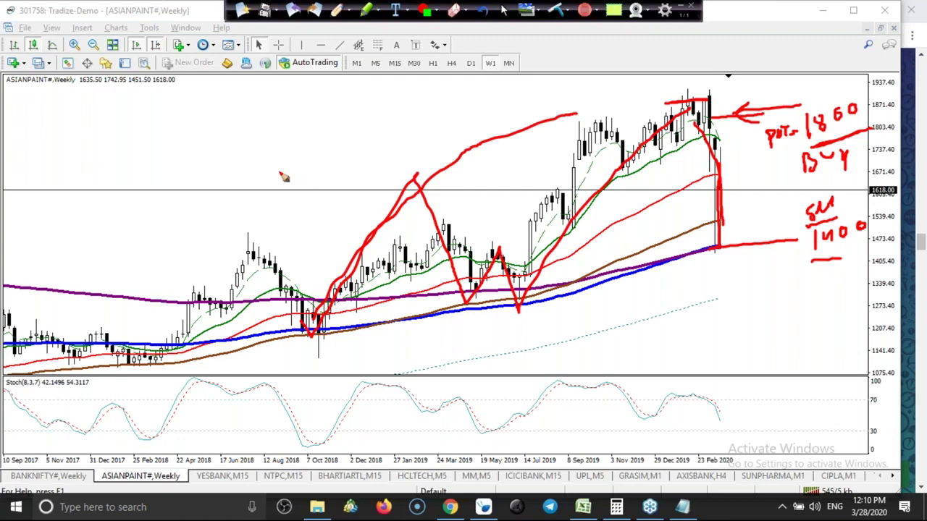
Handwrite 700 above the late-2018 rise and underline it twice
{"action": "mouse_move", "coordinate": [295, 131]}
{"action": "left_mouse_down"}
{"action": "mouse_move", "coordinate": [331, 171]}
{"action": "mouse_move", "coordinate": [335, 148]}
{"action": "left_mouse_up"}
{"action": "mouse_move", "coordinate": [353, 111]}
{"action": "left_mouse_down"}
{"action": "mouse_move", "coordinate": [343, 136]}
{"action": "mouse_move", "coordinate": [355, 113]}
{"action": "mouse_move", "coordinate": [378, 122]}
{"action": "mouse_move", "coordinate": [385, 111]}
{"action": "left_mouse_up"}
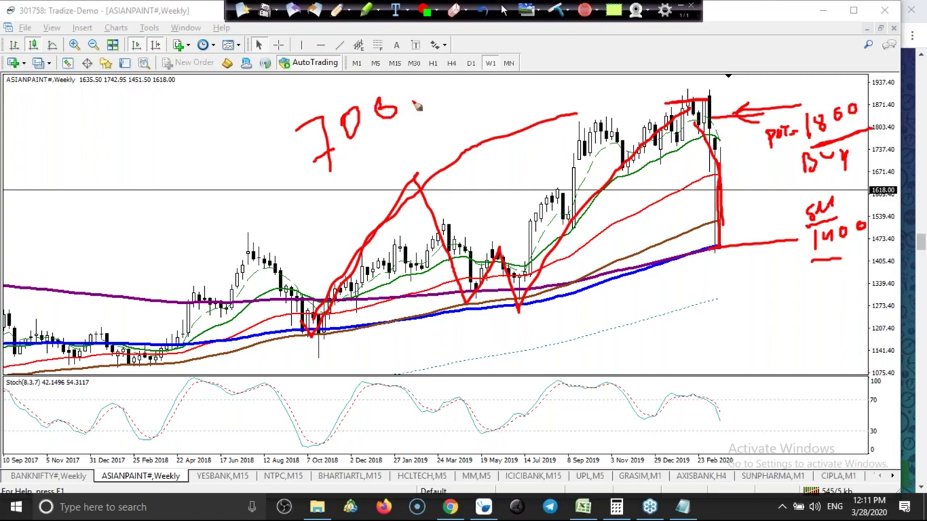
{"action": "mouse_move", "coordinate": [330, 190]}
{"action": "left_mouse_down"}
{"action": "mouse_move", "coordinate": [403, 149]}
{"action": "mouse_move", "coordinate": [394, 167]}
{"action": "left_mouse_up"}
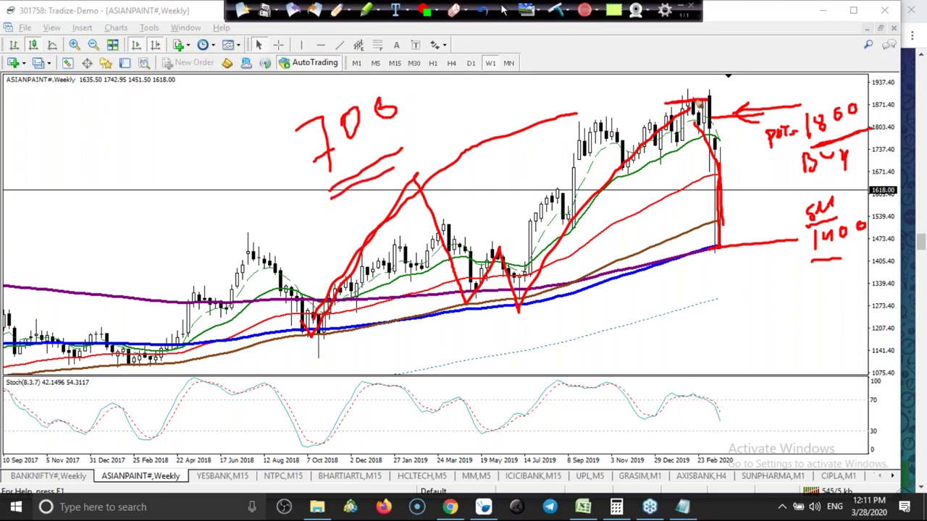
Reinforce the arrow at the early-2020 peak, retrace the drop to the low and draw a rising arrow above the 2018 candles
{"action": "mouse_move", "coordinate": [738, 102]}
{"action": "left_mouse_down"}
{"action": "mouse_move", "coordinate": [762, 106]}
{"action": "mouse_move", "coordinate": [745, 113]}
{"action": "left_mouse_up"}
{"action": "left_click_drag", "start_coordinate": [698, 143], "coordinate": [721, 239]}
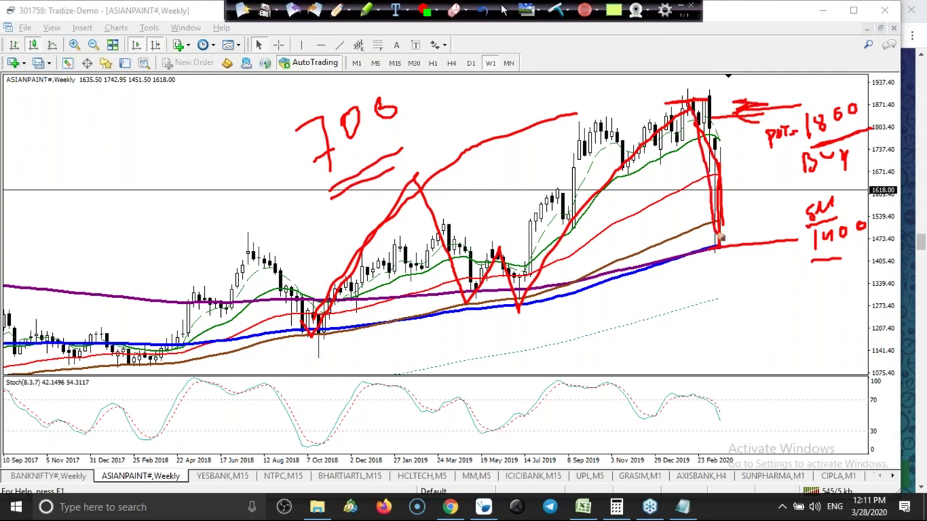
{"action": "mouse_move", "coordinate": [119, 217]}
{"action": "left_mouse_down"}
{"action": "mouse_move", "coordinate": [184, 201]}
{"action": "mouse_move", "coordinate": [246, 176]}
{"action": "mouse_move", "coordinate": [254, 162]}
{"action": "mouse_move", "coordinate": [247, 192]}
{"action": "left_mouse_up"}
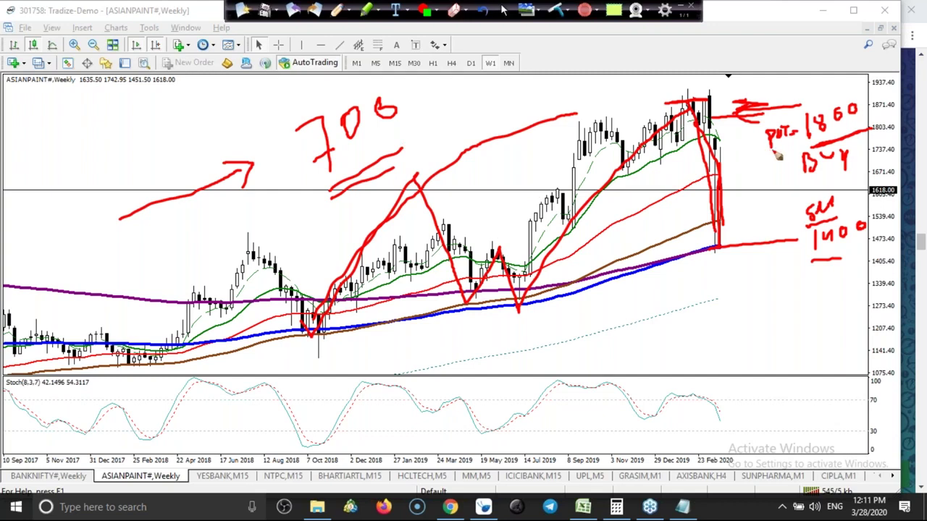
Underline the handwritten PUT, 1860, Sell and 1400 labels again, and mark the two mid-2019 lows near the moving averages
{"action": "left_click_drag", "start_coordinate": [743, 164], "coordinate": [782, 161]}
{"action": "left_click_drag", "start_coordinate": [803, 151], "coordinate": [857, 141]}
{"action": "left_click_drag", "start_coordinate": [782, 239], "coordinate": [809, 225]}
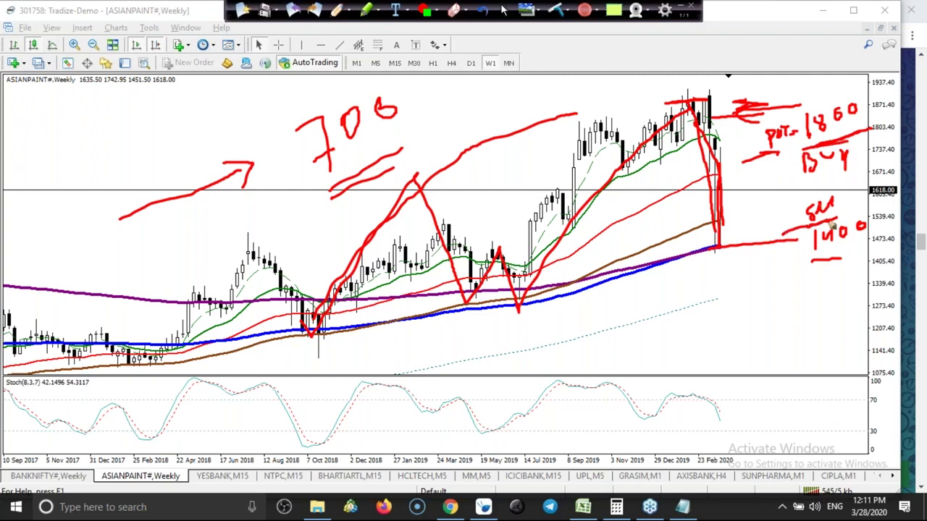
{"action": "left_click_drag", "start_coordinate": [797, 259], "coordinate": [830, 263]}
{"action": "left_click_drag", "start_coordinate": [475, 303], "coordinate": [484, 299]}
{"action": "mouse_move", "coordinate": [541, 296]}
{"action": "left_mouse_down"}
{"action": "mouse_move", "coordinate": [528, 298]}
{"action": "mouse_move", "coordinate": [537, 287]}
{"action": "mouse_move", "coordinate": [515, 294]}
{"action": "left_mouse_up"}
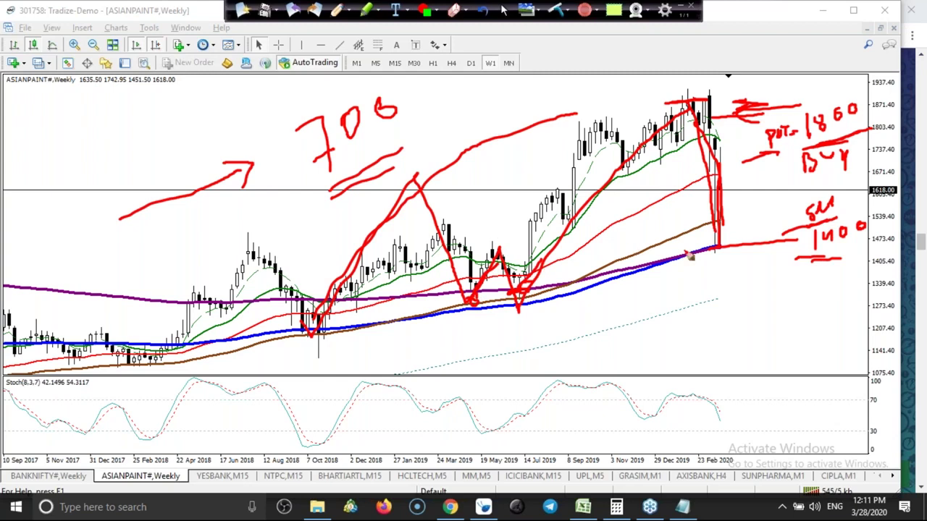
Mark the early-2020 low at the blue and purple averages with a thick line, arrow toward the 1400 label and underline 1400
{"action": "left_click_drag", "start_coordinate": [695, 252], "coordinate": [804, 251]}
{"action": "left_click_drag", "start_coordinate": [758, 271], "coordinate": [801, 252]}
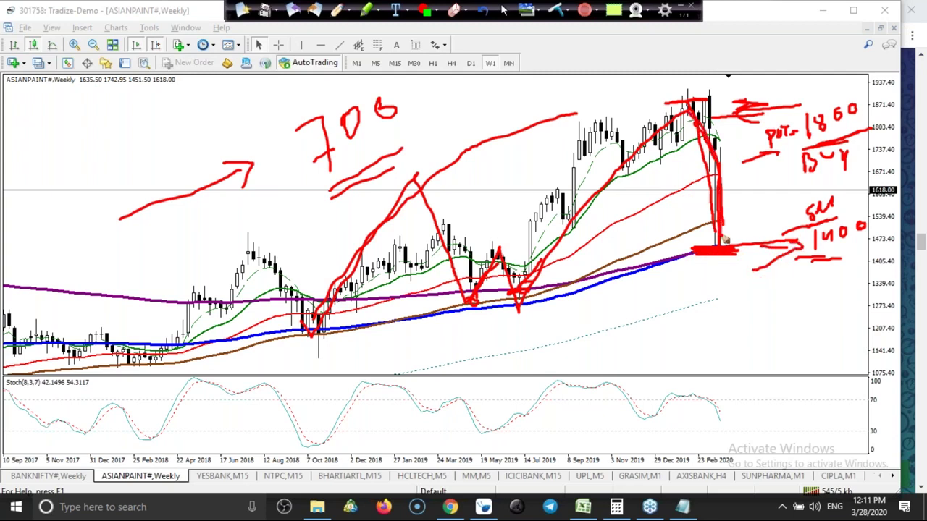
{"action": "left_click_drag", "start_coordinate": [864, 249], "coordinate": [804, 253]}
Draw two more arrows pointing at the handwritten 700, add a plus sign after it, and write a note with an arrow beside Sell
{"action": "mouse_move", "coordinate": [125, 127]}
{"action": "left_mouse_down"}
{"action": "mouse_move", "coordinate": [262, 158]}
{"action": "mouse_move", "coordinate": [247, 138]}
{"action": "left_mouse_up"}
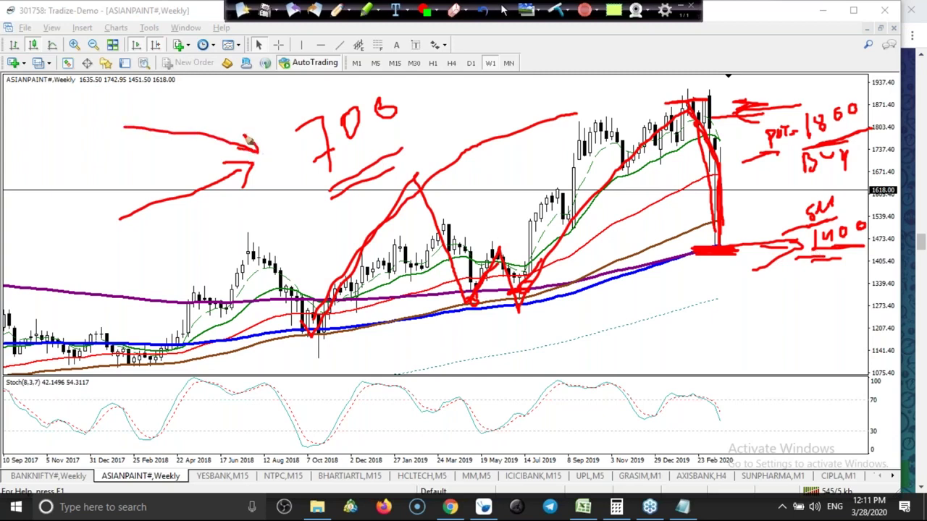
{"action": "mouse_move", "coordinate": [172, 268]}
{"action": "left_mouse_down"}
{"action": "mouse_move", "coordinate": [270, 176]}
{"action": "mouse_move", "coordinate": [275, 191]}
{"action": "left_mouse_up"}
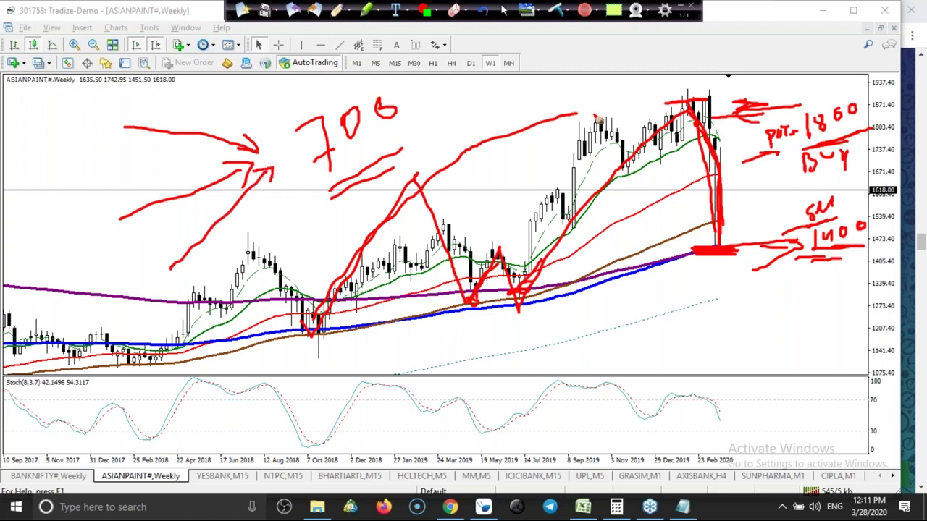
{"action": "mouse_move", "coordinate": [399, 137]}
{"action": "left_mouse_down"}
{"action": "mouse_move", "coordinate": [433, 131]}
{"action": "mouse_move", "coordinate": [426, 150]}
{"action": "left_mouse_up"}
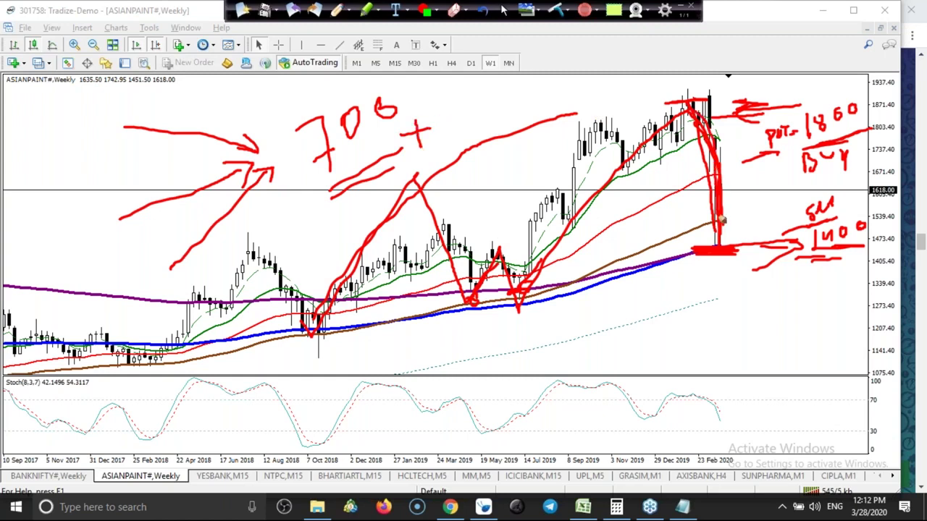
{"action": "mouse_move", "coordinate": [731, 210]}
{"action": "left_mouse_down"}
{"action": "mouse_move", "coordinate": [777, 213]}
{"action": "mouse_move", "coordinate": [761, 263]}
{"action": "left_mouse_up"}
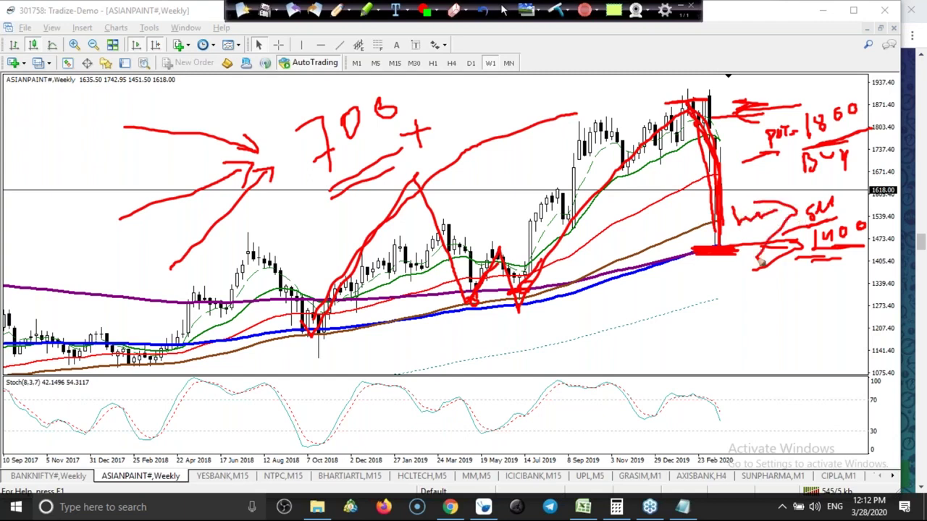
Clear all annotations and display the ASIANPAINT chart on the daily timeframe, covering September 2019 to March 2020
{"action": "left_click", "coordinate": [555, 10]}
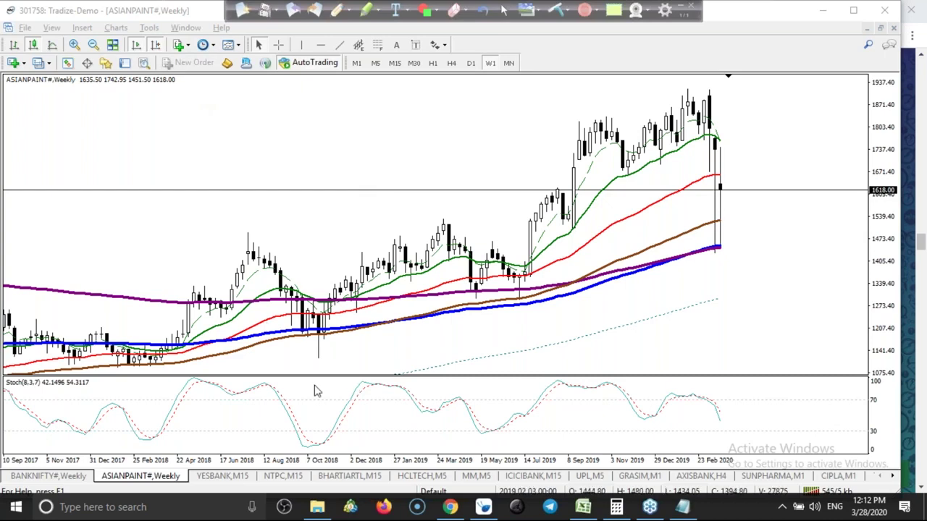
{"action": "left_click", "coordinate": [191, 258]}
{"action": "left_click_drag", "start_coordinate": [191, 258], "coordinate": [222, 222]}
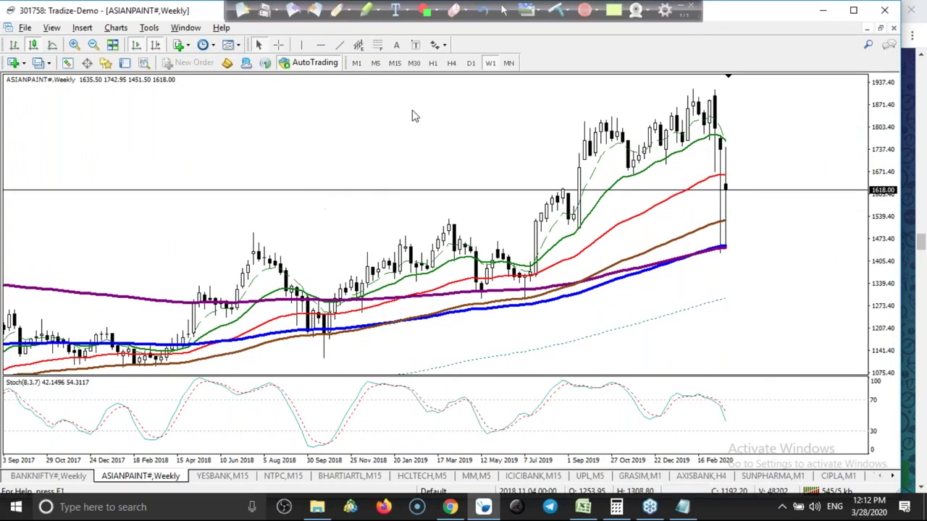
{"action": "left_click", "coordinate": [471, 63]}
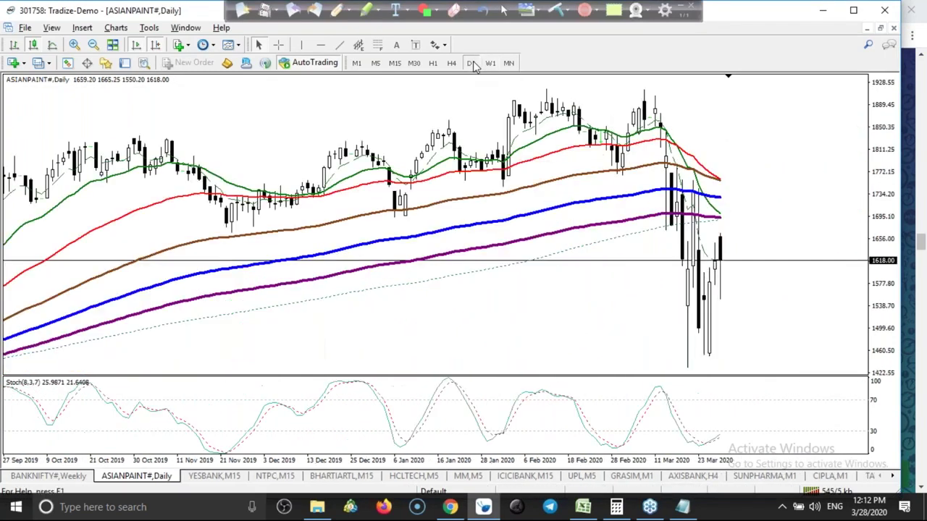
{"action": "left_click_drag", "start_coordinate": [885, 132], "coordinate": [882, 148]}
{"action": "left_click_drag", "start_coordinate": [340, 217], "coordinate": [492, 223]}
{"action": "key", "text": "End"}
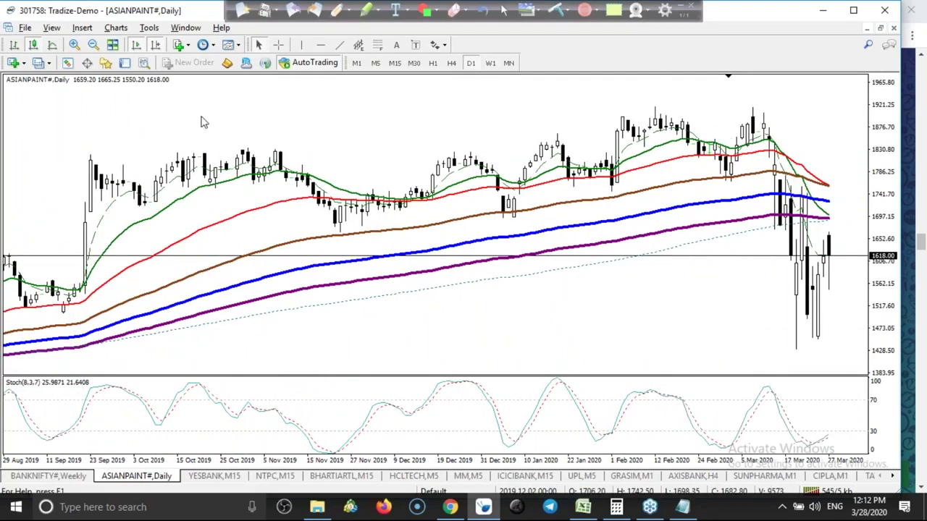
Circle the sideways range from late September 2019 to March 2020 in red, trace swings inside it and arrow the early-September candles
{"action": "left_click", "coordinate": [337, 10]}
{"action": "mouse_move", "coordinate": [78, 159]}
{"action": "left_mouse_down"}
{"action": "mouse_move", "coordinate": [517, 110]}
{"action": "mouse_move", "coordinate": [762, 122]}
{"action": "mouse_move", "coordinate": [735, 156]}
{"action": "mouse_move", "coordinate": [564, 212]}
{"action": "left_mouse_up"}
{"action": "mouse_move", "coordinate": [355, 216]}
{"action": "left_mouse_down"}
{"action": "mouse_move", "coordinate": [164, 226]}
{"action": "mouse_move", "coordinate": [90, 183]}
{"action": "mouse_move", "coordinate": [100, 155]}
{"action": "mouse_move", "coordinate": [343, 203]}
{"action": "mouse_move", "coordinate": [463, 180]}
{"action": "left_mouse_up"}
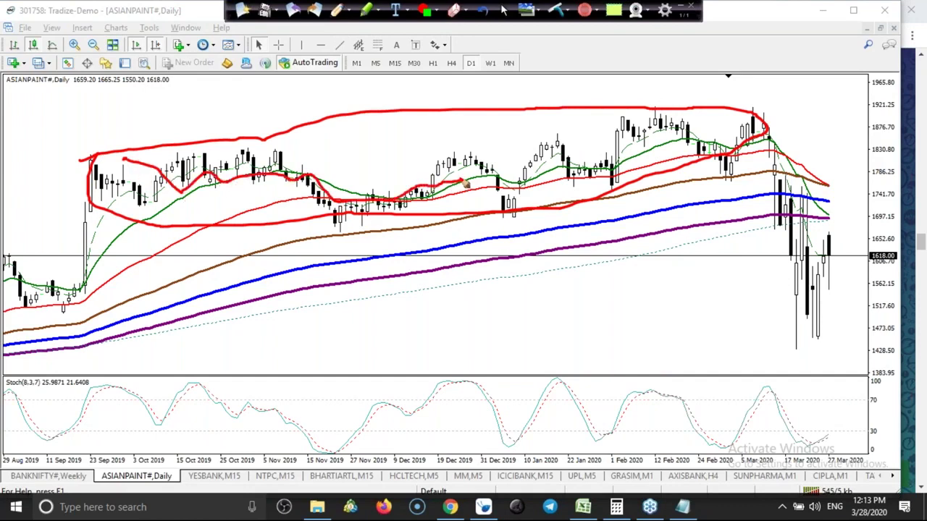
{"action": "mouse_move", "coordinate": [25, 332]}
{"action": "left_mouse_down"}
{"action": "mouse_move", "coordinate": [61, 284]}
{"action": "mouse_move", "coordinate": [67, 299]}
{"action": "left_mouse_up"}
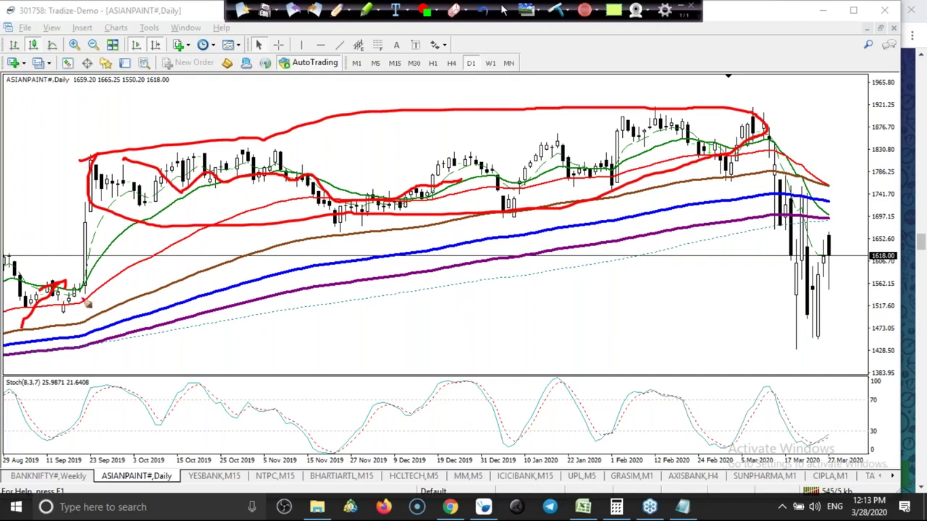
Sketch a flat-topped rise and fall below the moving averages and draw a gently rising line through it
{"action": "mouse_move", "coordinate": [301, 344]}
{"action": "left_mouse_down"}
{"action": "mouse_move", "coordinate": [311, 277]}
{"action": "mouse_move", "coordinate": [330, 268]}
{"action": "mouse_move", "coordinate": [397, 327]}
{"action": "mouse_move", "coordinate": [430, 330]}
{"action": "left_mouse_up"}
{"action": "left_click_drag", "start_coordinate": [263, 347], "coordinate": [317, 343]}
{"action": "mouse_move", "coordinate": [247, 317]}
{"action": "left_mouse_down"}
{"action": "mouse_move", "coordinate": [390, 293]}
{"action": "mouse_move", "coordinate": [498, 290]}
{"action": "left_mouse_up"}
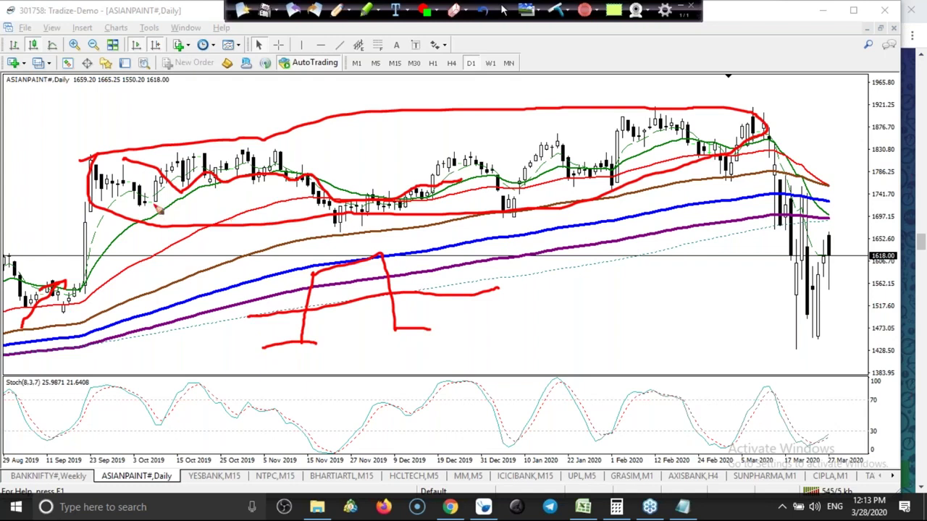
Retrace the wavy swings through the circled range and draw an arrow pointing at the falling side of the flat-topped sketch
{"action": "mouse_move", "coordinate": [106, 168]}
{"action": "left_mouse_down"}
{"action": "mouse_move", "coordinate": [181, 190]}
{"action": "mouse_move", "coordinate": [296, 177]}
{"action": "mouse_move", "coordinate": [363, 209]}
{"action": "left_mouse_up"}
{"action": "mouse_move", "coordinate": [461, 180]}
{"action": "left_mouse_down"}
{"action": "mouse_move", "coordinate": [561, 185]}
{"action": "mouse_move", "coordinate": [670, 150]}
{"action": "mouse_move", "coordinate": [733, 180]}
{"action": "left_mouse_up"}
{"action": "left_click_drag", "start_coordinate": [534, 269], "coordinate": [402, 289]}
{"action": "left_click_drag", "start_coordinate": [440, 259], "coordinate": [398, 294]}
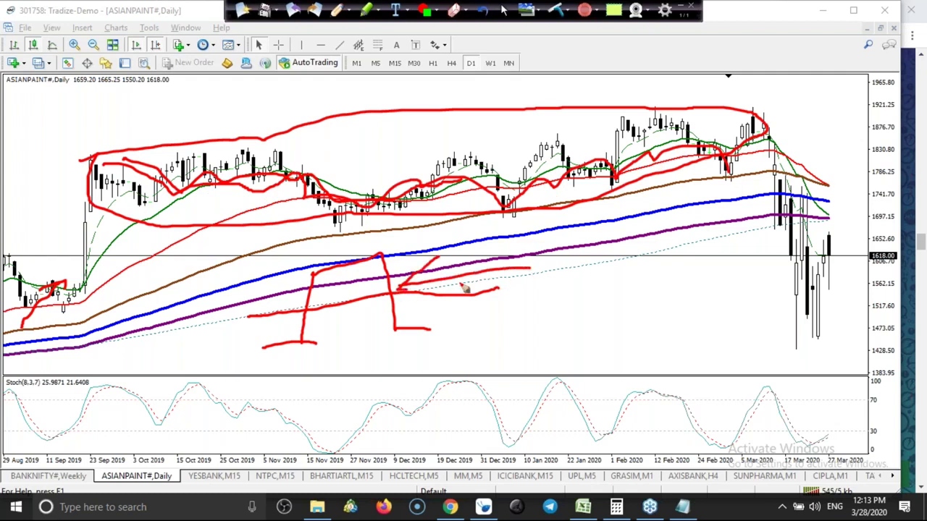
Draw a rising arrow along the October 2019 averages and mark the December 2019 to February 2020 candles with lines near their highs
{"action": "mouse_move", "coordinate": [141, 309]}
{"action": "left_mouse_down"}
{"action": "mouse_move", "coordinate": [235, 270]}
{"action": "mouse_move", "coordinate": [262, 244]}
{"action": "left_mouse_up"}
{"action": "left_click_drag", "start_coordinate": [226, 255], "coordinate": [258, 248]}
{"action": "left_click_drag", "start_coordinate": [236, 279], "coordinate": [255, 252]}
{"action": "left_click_drag", "start_coordinate": [376, 140], "coordinate": [479, 145]}
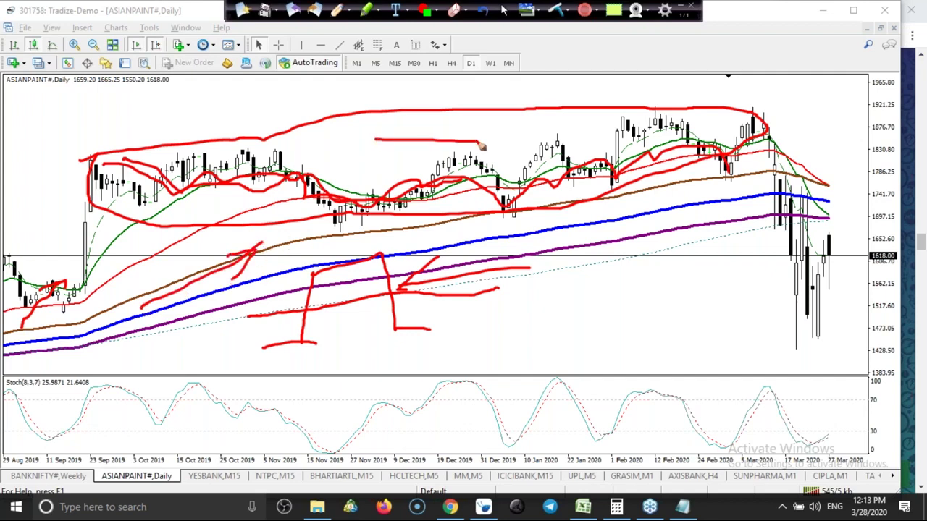
{"action": "left_click_drag", "start_coordinate": [507, 137], "coordinate": [672, 138]}
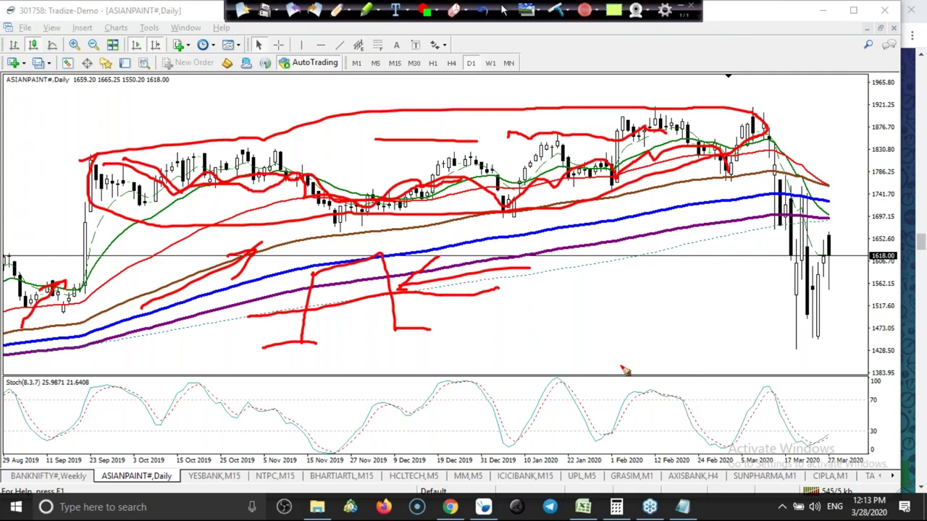
Sketch a rising zigzag beneath the early-2020 averages and mark a horizontal level with a slanted stroke across the mid-March lows
{"action": "mouse_move", "coordinate": [624, 370]}
{"action": "left_mouse_down"}
{"action": "mouse_move", "coordinate": [650, 330]}
{"action": "mouse_move", "coordinate": [694, 312]}
{"action": "mouse_move", "coordinate": [718, 316]}
{"action": "mouse_move", "coordinate": [750, 306]}
{"action": "mouse_move", "coordinate": [762, 258]}
{"action": "left_mouse_up"}
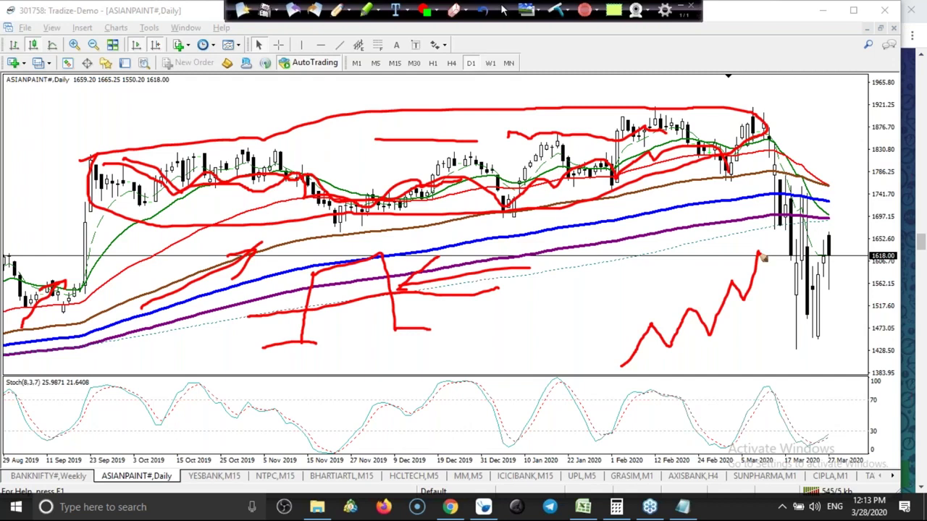
{"action": "left_click_drag", "start_coordinate": [857, 316], "coordinate": [776, 316]}
{"action": "left_click_drag", "start_coordinate": [826, 284], "coordinate": [791, 323]}
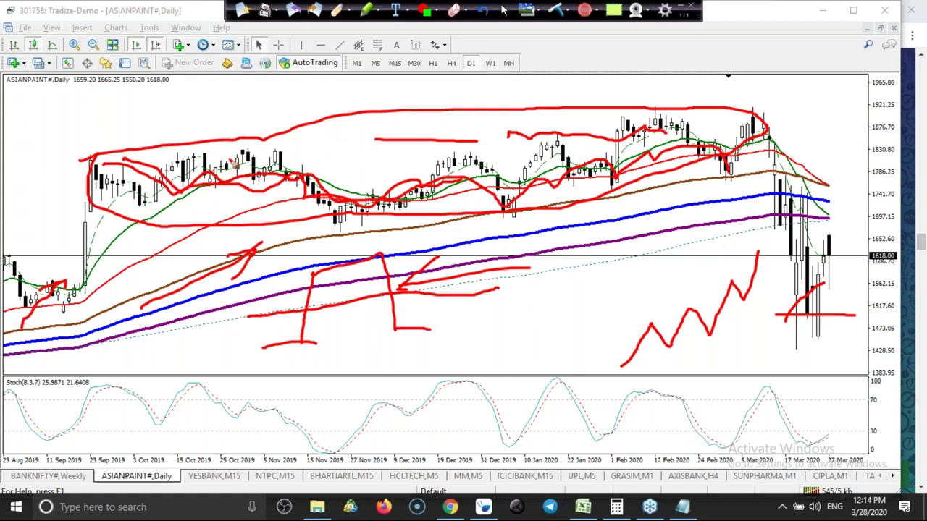
Trace a wavy line along the highs inside the circled range and go over the flat-topped sketch again
{"action": "mouse_move", "coordinate": [234, 164]}
{"action": "left_mouse_down"}
{"action": "mouse_move", "coordinate": [491, 147]}
{"action": "mouse_move", "coordinate": [543, 164]}
{"action": "mouse_move", "coordinate": [601, 159]}
{"action": "left_mouse_up"}
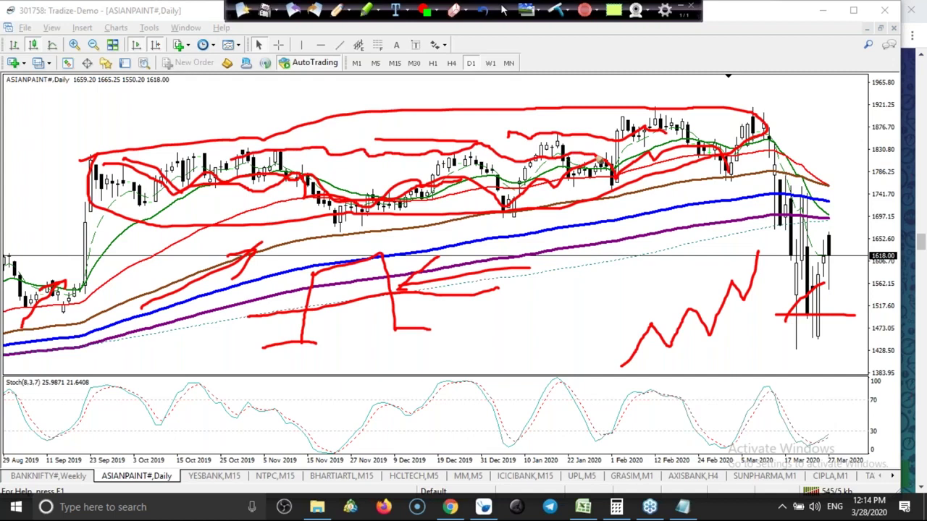
{"action": "mouse_move", "coordinate": [263, 353]}
{"action": "left_mouse_down"}
{"action": "mouse_move", "coordinate": [304, 350]}
{"action": "mouse_move", "coordinate": [310, 290]}
{"action": "mouse_move", "coordinate": [379, 259]}
{"action": "mouse_move", "coordinate": [387, 331]}
{"action": "mouse_move", "coordinate": [418, 346]}
{"action": "left_mouse_up"}
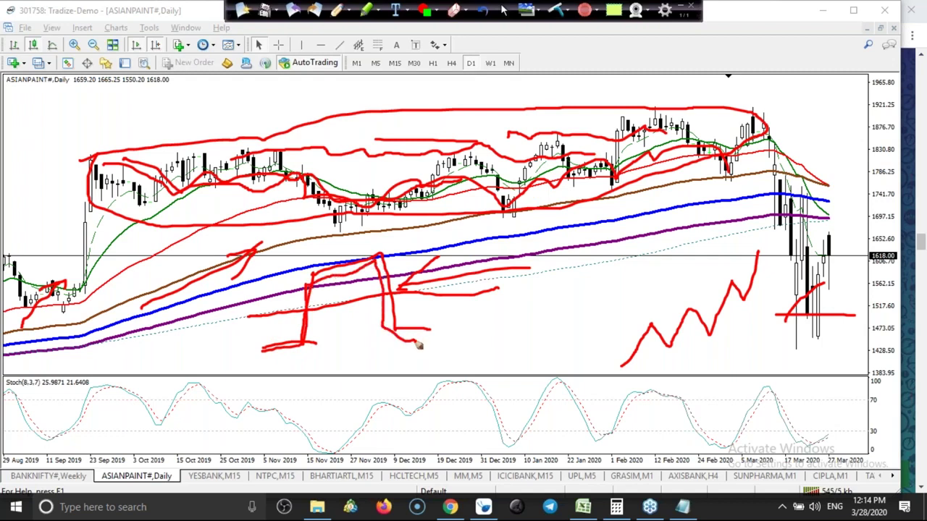
Draw a long arrow pointing back to October 2019 above the range, tick its lower edge and curve a line up to late December
{"action": "left_click_drag", "start_coordinate": [207, 108], "coordinate": [210, 133]}
{"action": "left_click_drag", "start_coordinate": [174, 217], "coordinate": [162, 230]}
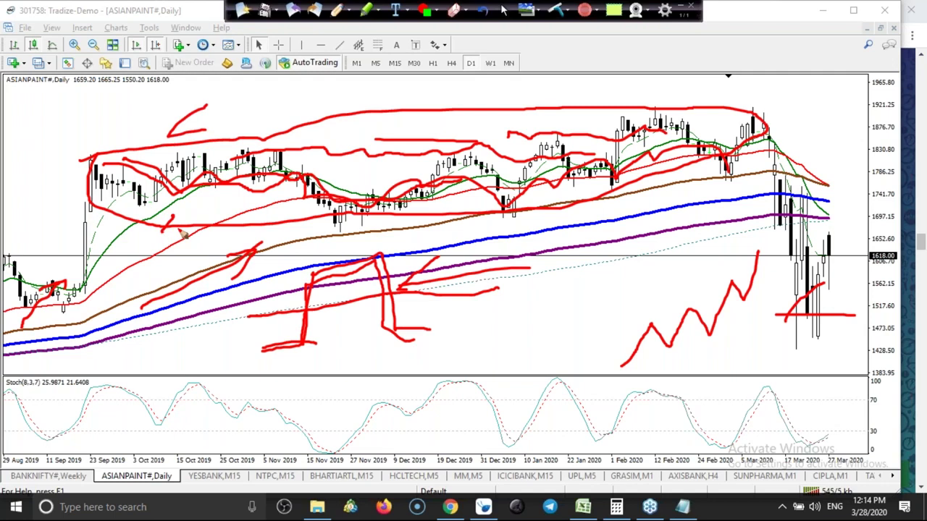
{"action": "left_click_drag", "start_coordinate": [175, 122], "coordinate": [475, 143]}
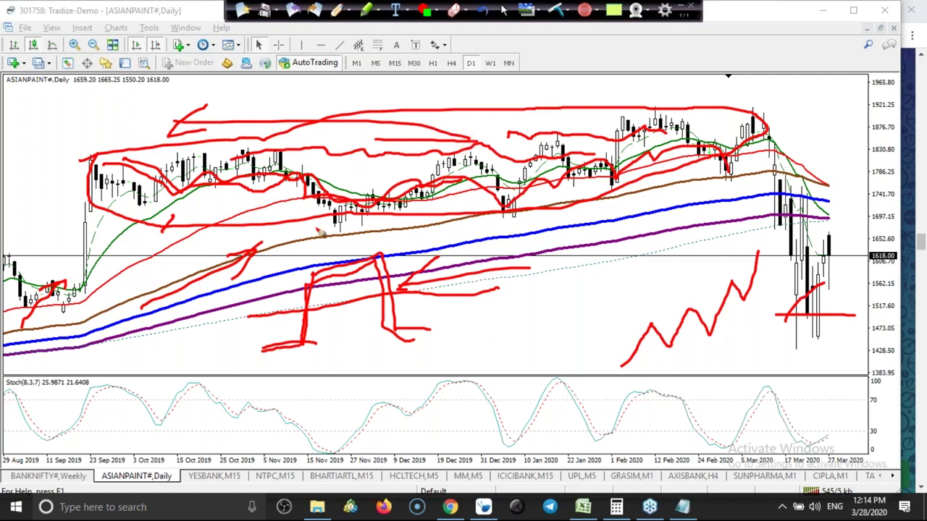
{"action": "left_click_drag", "start_coordinate": [319, 230], "coordinate": [190, 313]}
Mark the September 2019 breakout with a B and rising arrows, zigzag above the October candles, and arrow the averages near January 2020
{"action": "left_click_drag", "start_coordinate": [12, 152], "coordinate": [55, 169]}
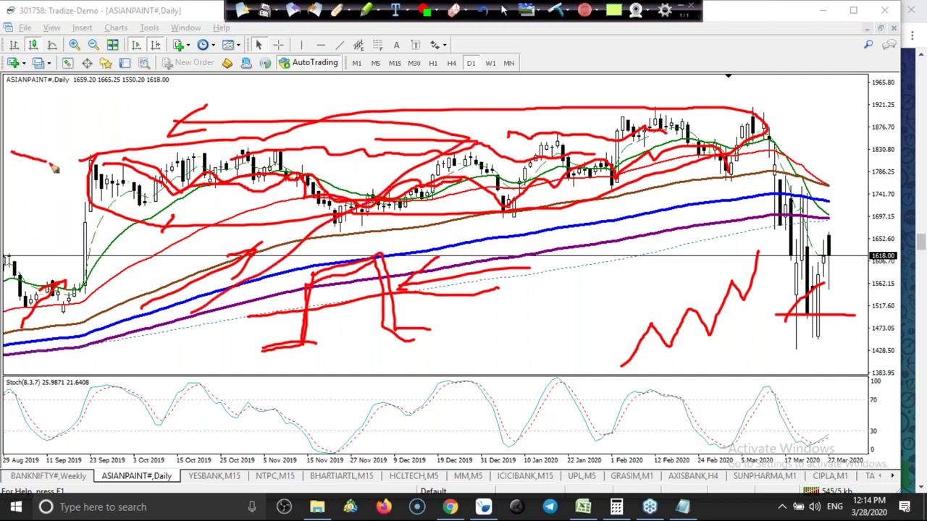
{"action": "mouse_move", "coordinate": [58, 93]}
{"action": "left_mouse_down"}
{"action": "mouse_move", "coordinate": [69, 109]}
{"action": "mouse_move", "coordinate": [64, 122]}
{"action": "mouse_move", "coordinate": [121, 107]}
{"action": "mouse_move", "coordinate": [133, 140]}
{"action": "left_mouse_up"}
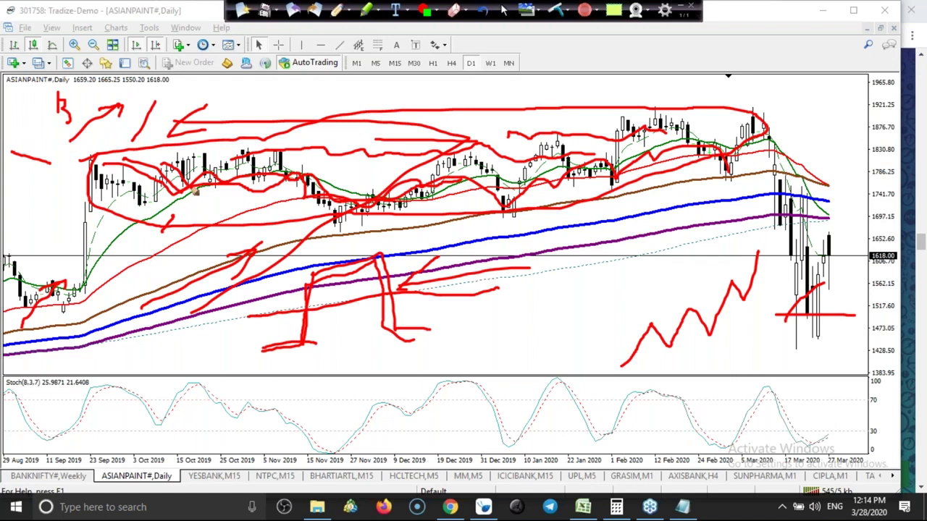
{"action": "mouse_move", "coordinate": [684, 247]}
{"action": "left_mouse_down"}
{"action": "mouse_move", "coordinate": [579, 233]}
{"action": "mouse_move", "coordinate": [624, 219]}
{"action": "left_mouse_up"}
{"action": "left_click_drag", "start_coordinate": [580, 235], "coordinate": [595, 243]}
{"action": "mouse_move", "coordinate": [28, 213]}
{"action": "left_mouse_down"}
{"action": "mouse_move", "coordinate": [69, 157]}
{"action": "mouse_move", "coordinate": [78, 174]}
{"action": "mouse_move", "coordinate": [93, 154]}
{"action": "left_mouse_up"}
{"action": "mouse_move", "coordinate": [115, 120]}
{"action": "left_mouse_down"}
{"action": "mouse_move", "coordinate": [131, 155]}
{"action": "mouse_move", "coordinate": [150, 125]}
{"action": "mouse_move", "coordinate": [164, 153]}
{"action": "mouse_move", "coordinate": [183, 142]}
{"action": "mouse_move", "coordinate": [262, 154]}
{"action": "mouse_move", "coordinate": [293, 113]}
{"action": "left_mouse_up"}
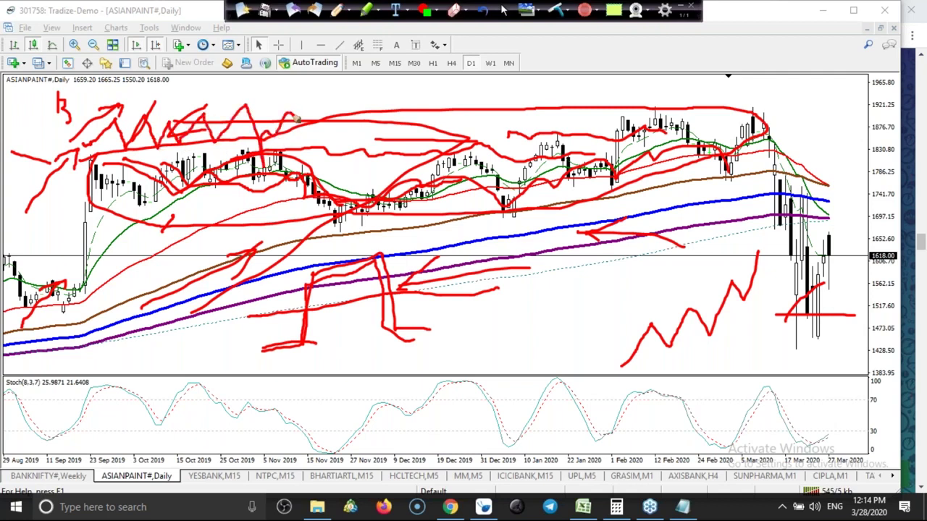
Clear all annotations and trace the price swings from October 2019 to the March 2020 drop in red
{"action": "left_click", "coordinate": [453, 10]}
{"action": "left_click", "coordinate": [556, 10]}
{"action": "left_click", "coordinate": [336, 10]}
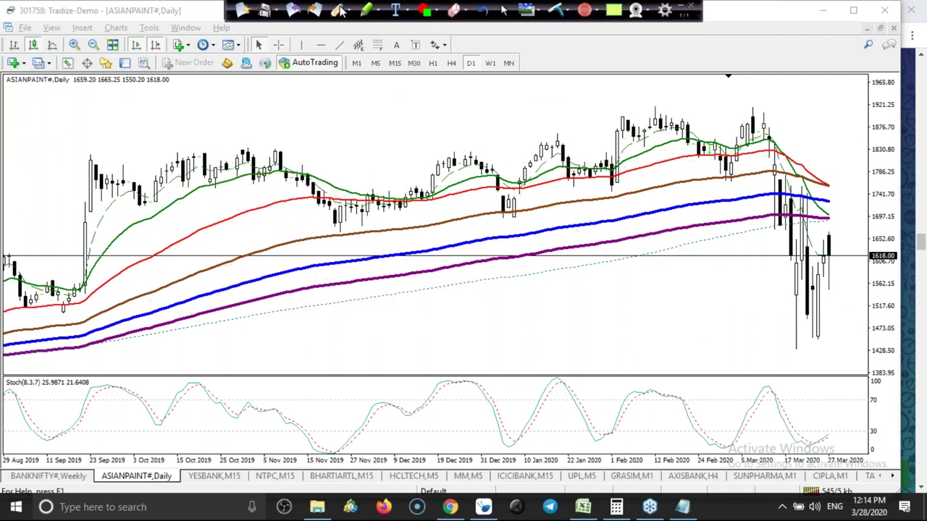
{"action": "mouse_move", "coordinate": [145, 205]}
{"action": "left_mouse_down"}
{"action": "mouse_move", "coordinate": [192, 162]}
{"action": "mouse_move", "coordinate": [220, 200]}
{"action": "mouse_move", "coordinate": [267, 151]}
{"action": "mouse_move", "coordinate": [355, 262]}
{"action": "mouse_move", "coordinate": [460, 159]}
{"action": "mouse_move", "coordinate": [502, 209]}
{"action": "mouse_move", "coordinate": [560, 147]}
{"action": "mouse_move", "coordinate": [588, 202]}
{"action": "left_mouse_up"}
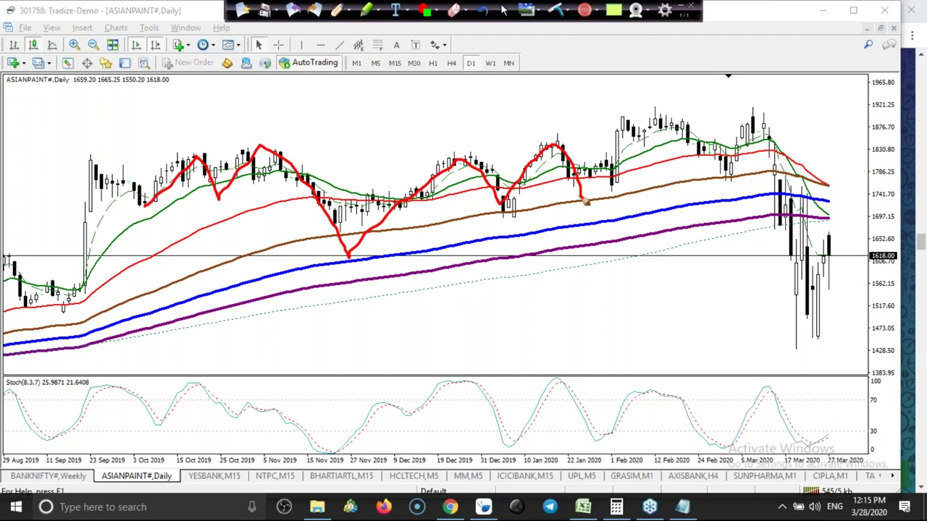
{"action": "mouse_move", "coordinate": [586, 203]}
{"action": "left_mouse_down"}
{"action": "mouse_move", "coordinate": [640, 130]}
{"action": "mouse_move", "coordinate": [708, 184]}
{"action": "mouse_move", "coordinate": [753, 110]}
{"action": "mouse_move", "coordinate": [805, 262]}
{"action": "left_mouse_up"}
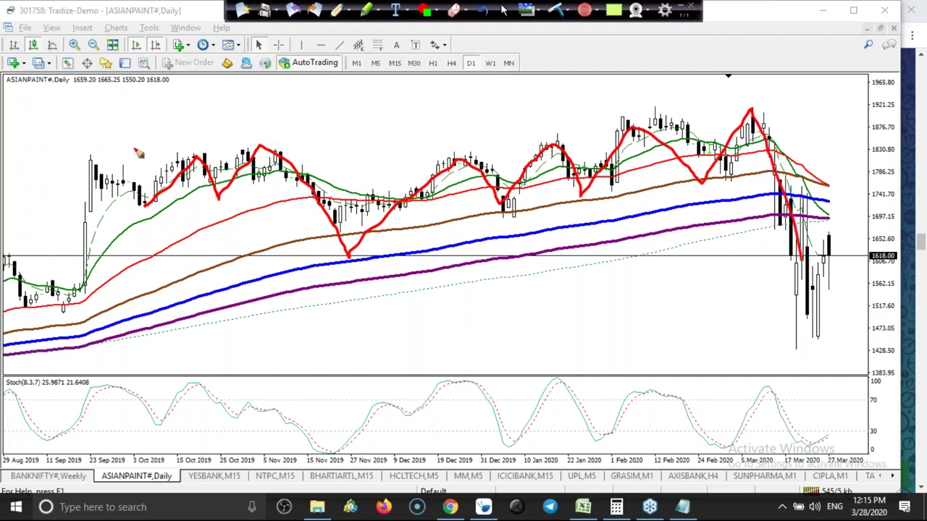
Sketch a flat-topped price move with low bases below the January 2020 averages and cross it with a near-horizontal line
{"action": "mouse_move", "coordinate": [493, 344]}
{"action": "left_mouse_down"}
{"action": "mouse_move", "coordinate": [514, 274]}
{"action": "mouse_move", "coordinate": [597, 334]}
{"action": "left_mouse_up"}
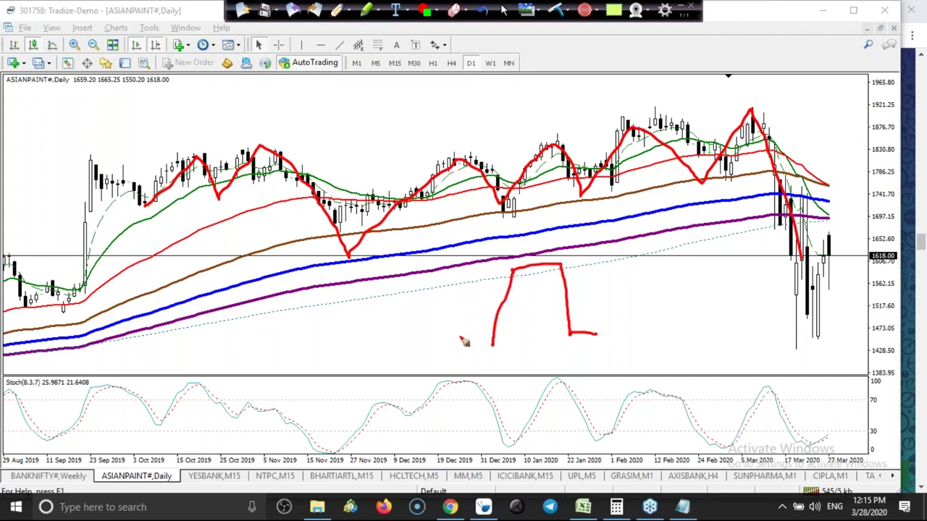
{"action": "left_click_drag", "start_coordinate": [461, 338], "coordinate": [509, 342]}
{"action": "left_click_drag", "start_coordinate": [430, 317], "coordinate": [667, 310]}
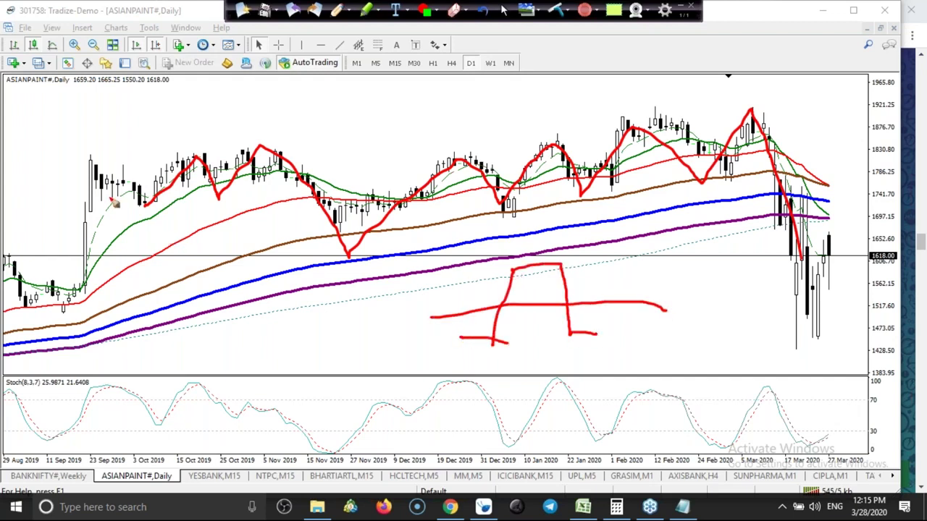
Trace a second series of waves across the sideways range and mark its October to December 2019 peaks with arcs and arrows
{"action": "mouse_move", "coordinate": [96, 161]}
{"action": "left_mouse_down"}
{"action": "mouse_move", "coordinate": [143, 207]}
{"action": "mouse_move", "coordinate": [247, 190]}
{"action": "mouse_move", "coordinate": [339, 230]}
{"action": "mouse_move", "coordinate": [411, 173]}
{"action": "mouse_move", "coordinate": [515, 184]}
{"action": "mouse_move", "coordinate": [668, 177]}
{"action": "mouse_move", "coordinate": [710, 146]}
{"action": "mouse_move", "coordinate": [756, 193]}
{"action": "left_mouse_up"}
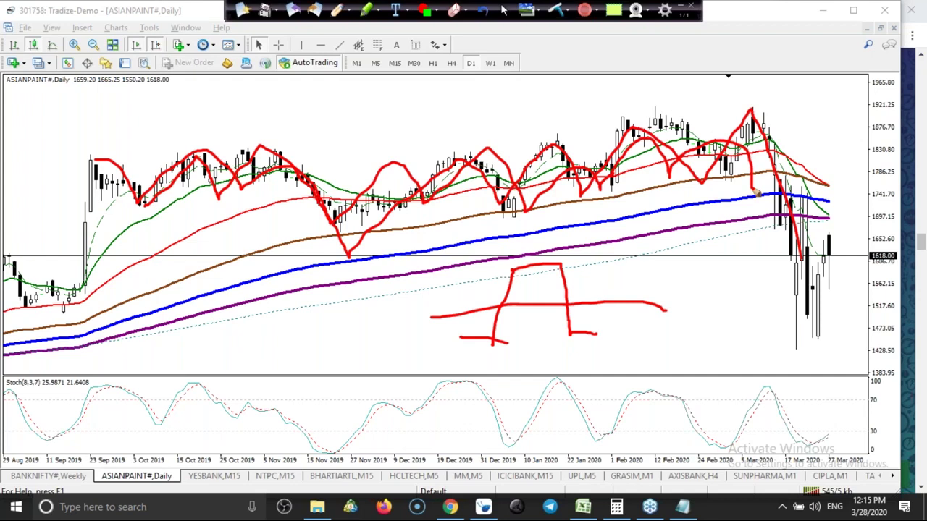
{"action": "left_click_drag", "start_coordinate": [275, 152], "coordinate": [338, 181]}
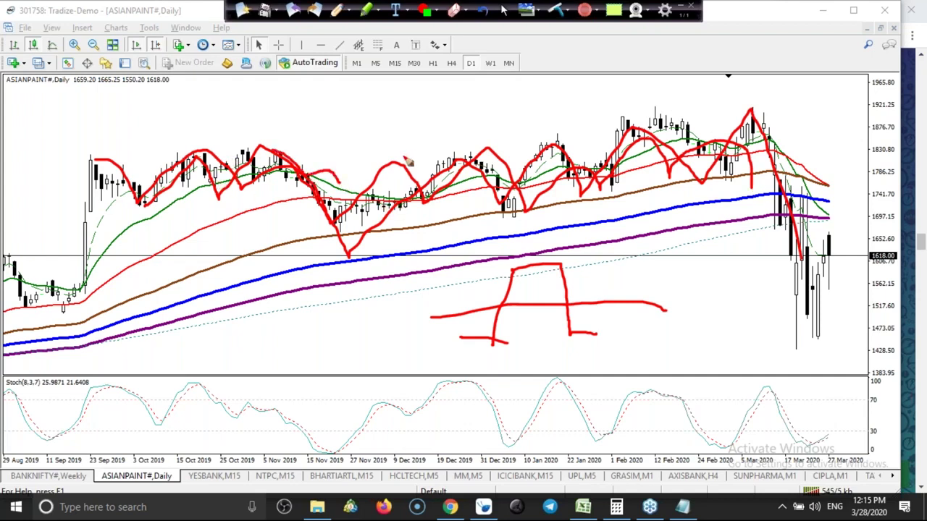
{"action": "mouse_move", "coordinate": [381, 142]}
{"action": "left_mouse_down"}
{"action": "mouse_move", "coordinate": [382, 151]}
{"action": "mouse_move", "coordinate": [418, 135]}
{"action": "left_mouse_up"}
{"action": "mouse_move", "coordinate": [487, 143]}
{"action": "left_mouse_down"}
{"action": "mouse_move", "coordinate": [455, 147]}
{"action": "mouse_move", "coordinate": [499, 153]}
{"action": "left_mouse_up"}
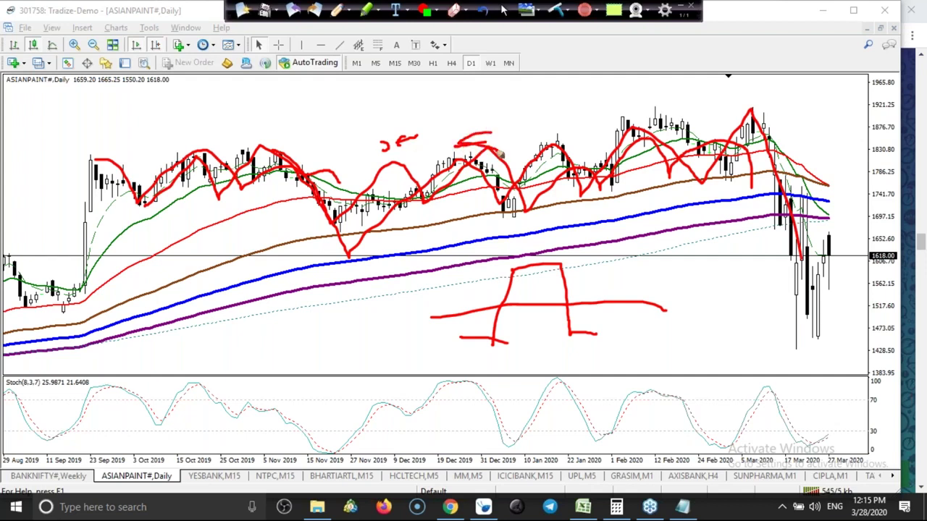
{"action": "left_click_drag", "start_coordinate": [197, 121], "coordinate": [150, 130]}
{"action": "mouse_move", "coordinate": [232, 132]}
{"action": "left_mouse_down"}
{"action": "mouse_move", "coordinate": [272, 100]}
{"action": "mouse_move", "coordinate": [275, 117]}
{"action": "left_mouse_up"}
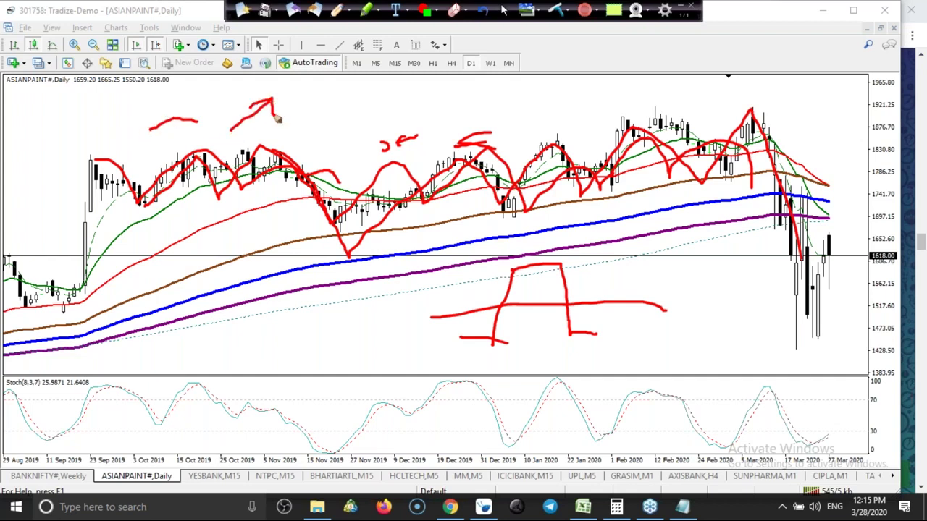
Clear all annotations and replace the ASIANPAINT# chart with the INFY# chart from the Market Watch symbol list
{"action": "left_click", "coordinate": [554, 11]}
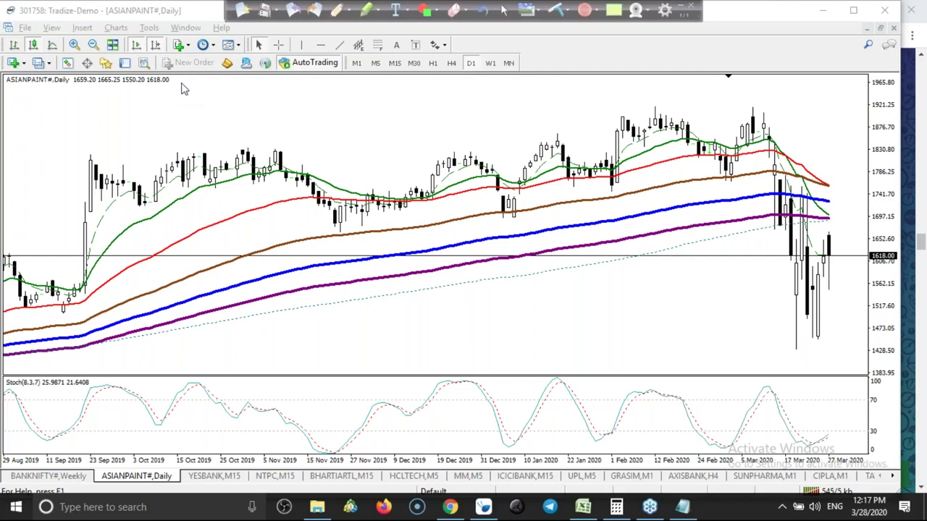
{"action": "left_click", "coordinate": [66, 63]}
{"action": "left_click", "coordinate": [66, 63]}
{"action": "left_click", "coordinate": [50, 257]}
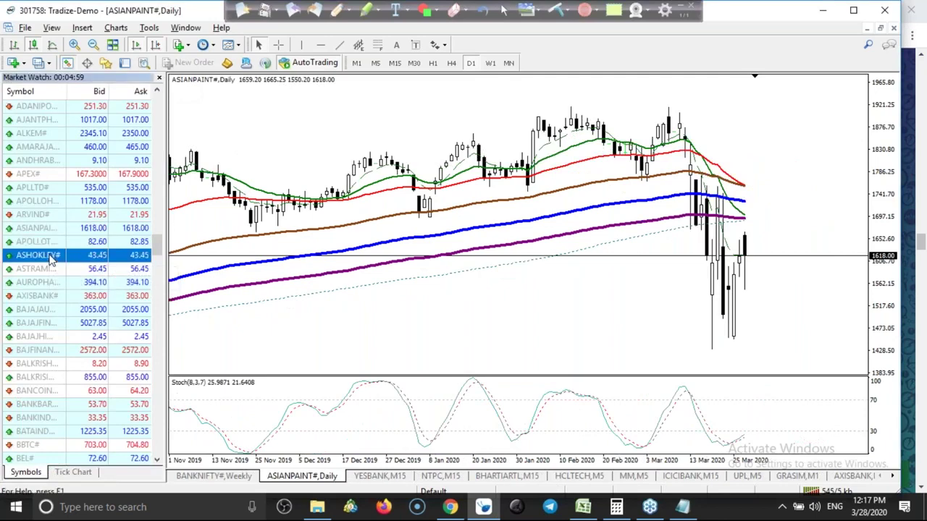
{"action": "type", "text": "ind"}
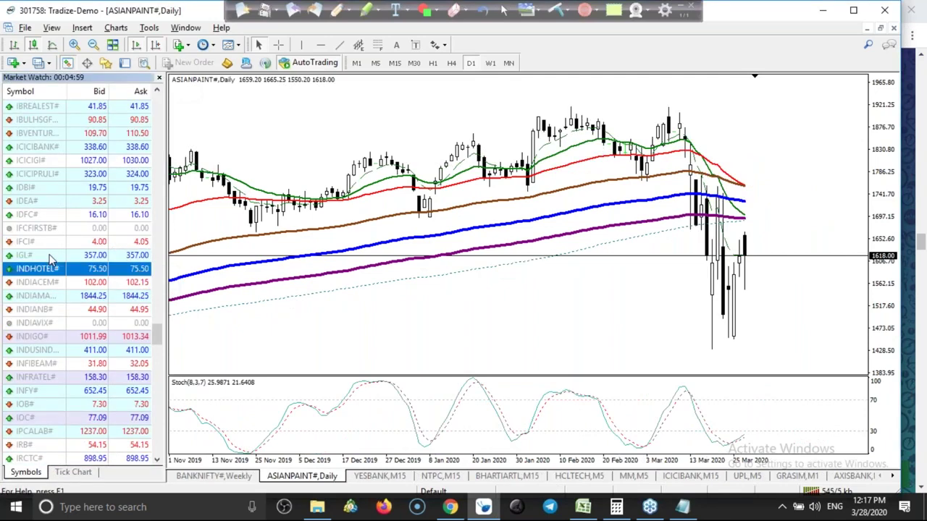
{"action": "key", "text": "Down"}
{"action": "key", "text": "Down"}
{"action": "key", "text": "Down"}
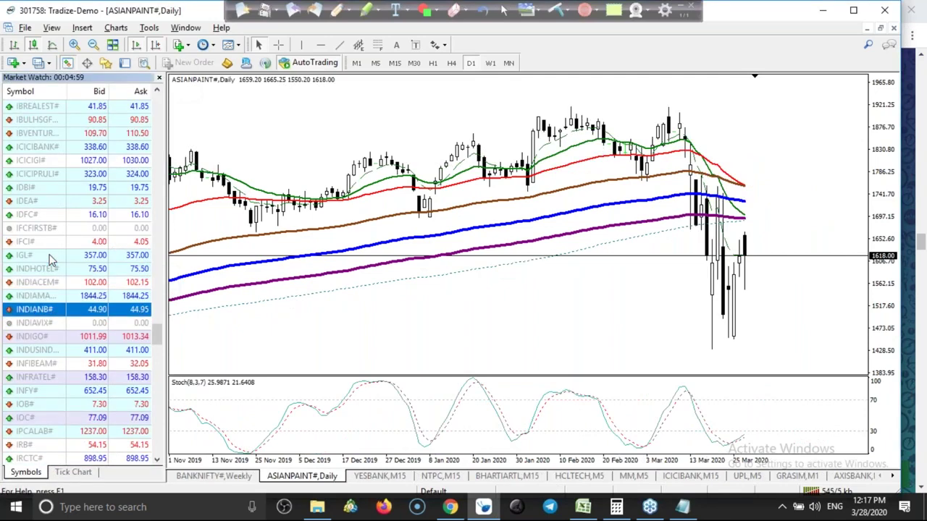
{"action": "key", "text": "Down"}
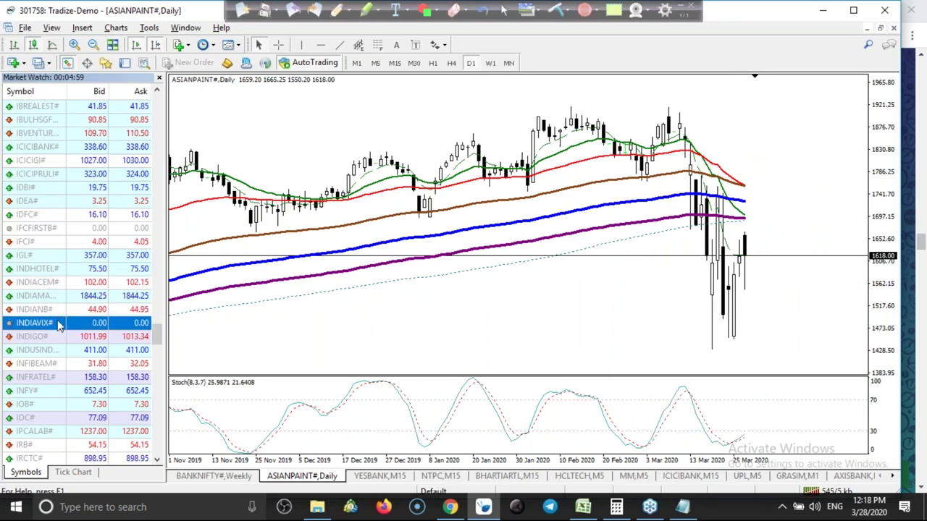
{"action": "key", "text": "Down"}
{"action": "key", "text": "Down"}
{"action": "key", "text": "Down"}
{"action": "key", "text": "Down"}
{"action": "key", "text": "Down"}
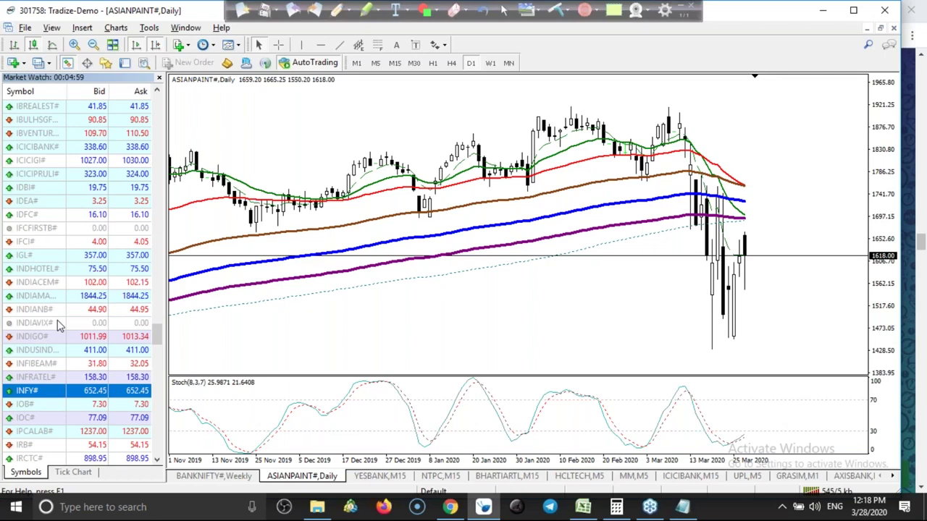
{"action": "left_click_drag", "start_coordinate": [142, 397], "coordinate": [370, 252]}
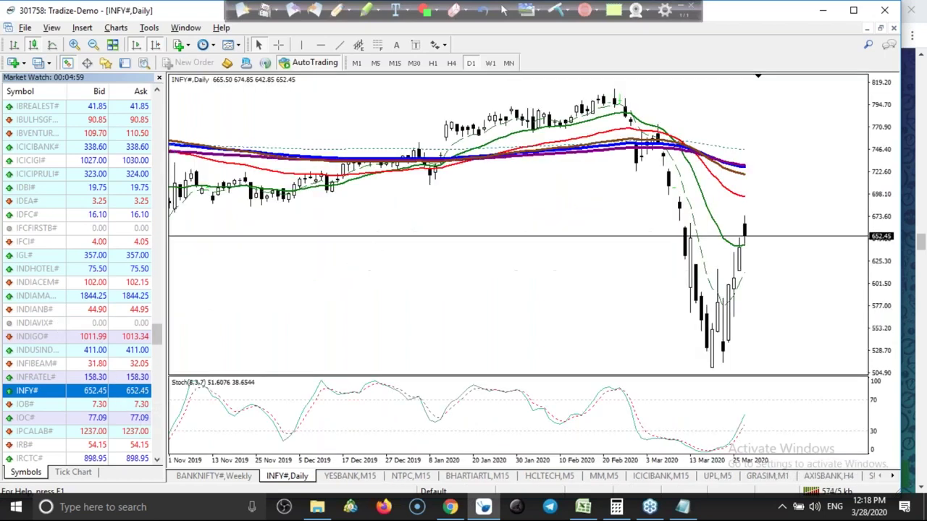
Hide the Market Watch list and switch the INFY# chart to the 15-minute timeframe
{"action": "left_click", "coordinate": [160, 79]}
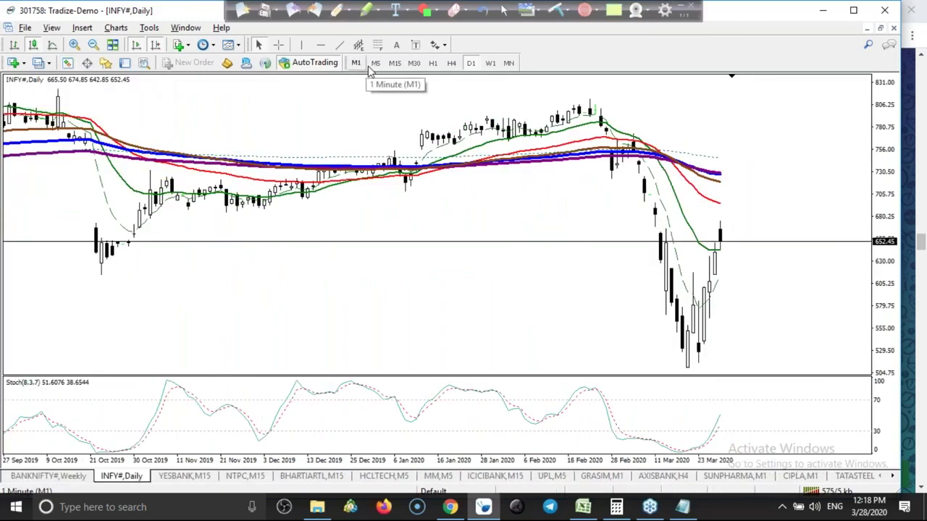
{"action": "left_click", "coordinate": [395, 63]}
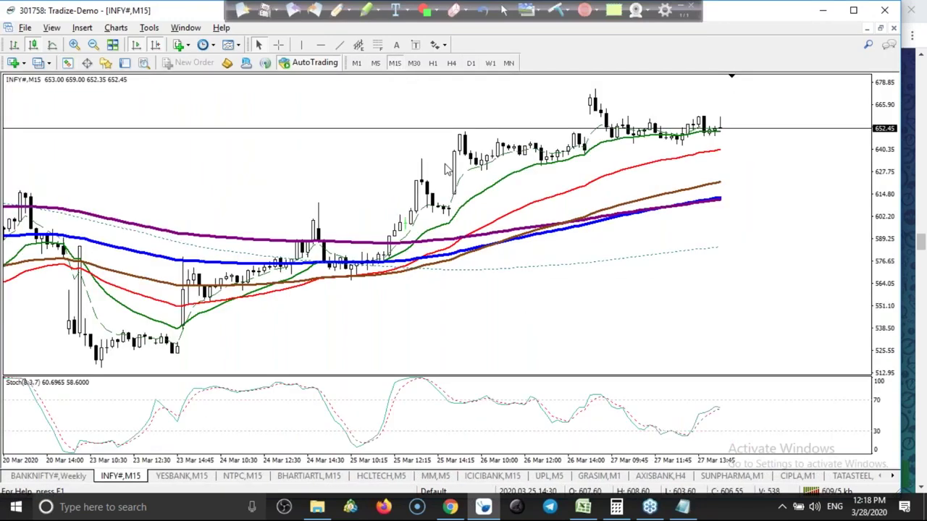
{"action": "left_click", "coordinate": [585, 510]}
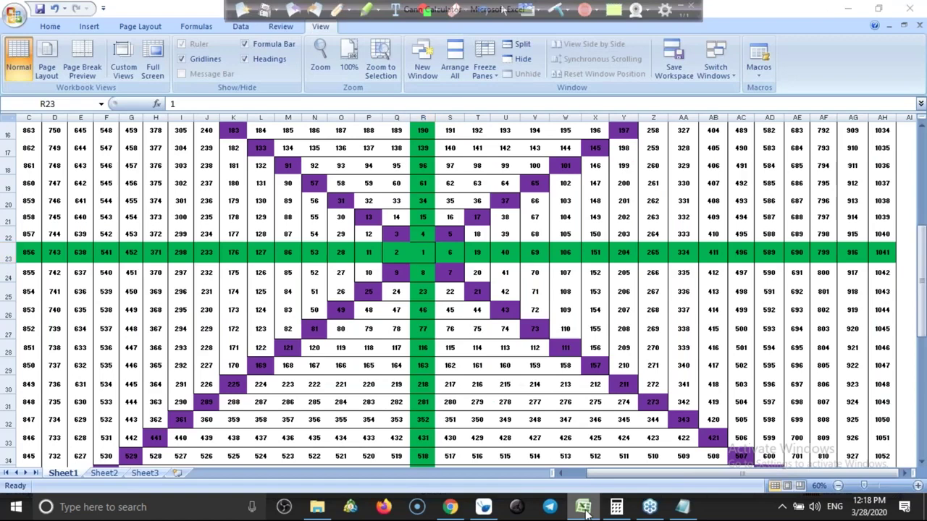
{"action": "left_click", "coordinate": [483, 507]}
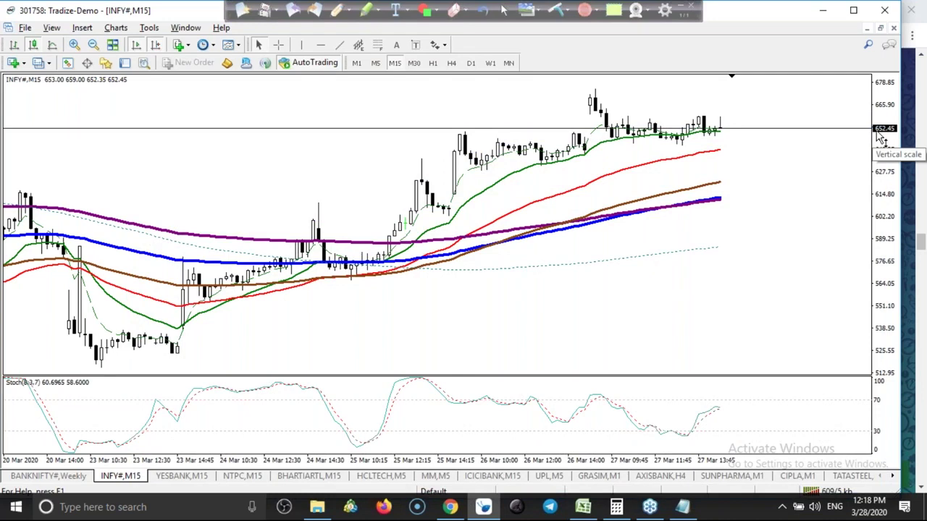
Switch to the Gann calculator workbook in Excel and select the 652 cell in Sheet1
{"action": "left_click", "coordinate": [583, 508]}
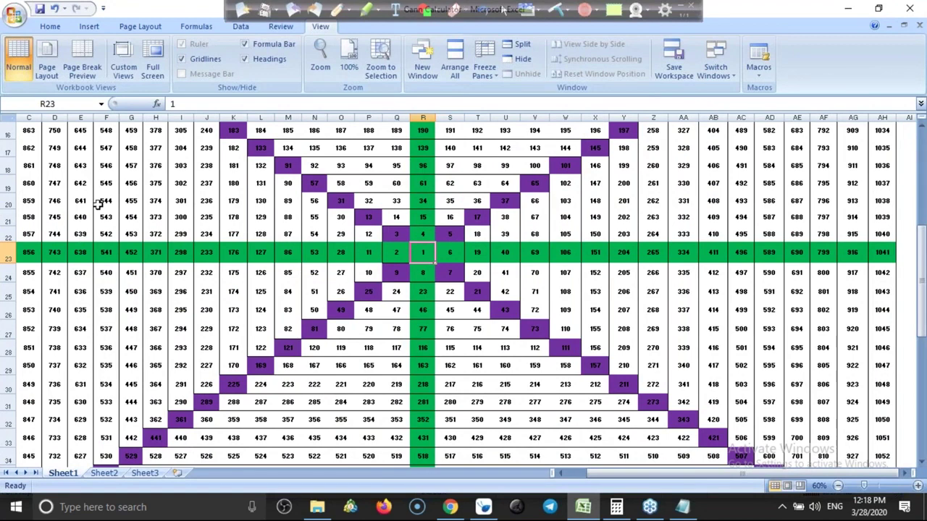
{"action": "left_click_drag", "start_coordinate": [922, 304], "coordinate": [922, 259]}
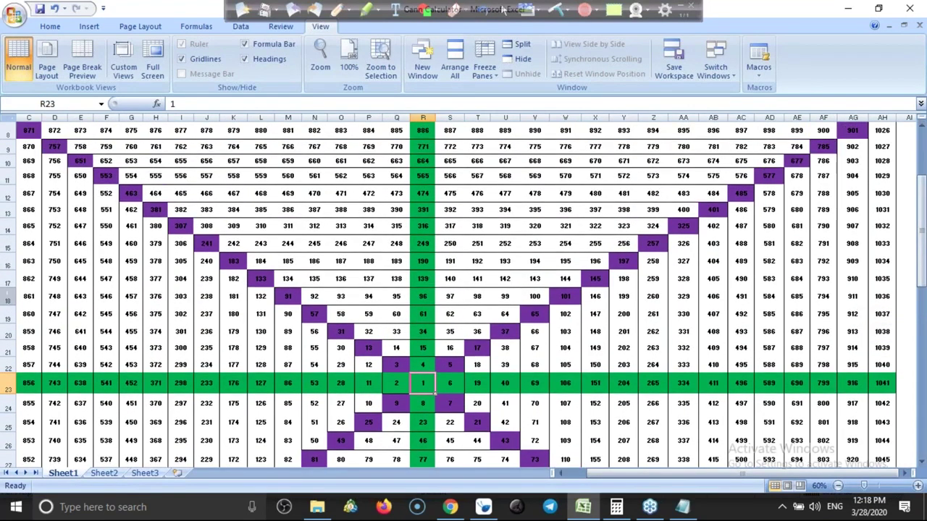
{"action": "left_click", "coordinate": [107, 160]}
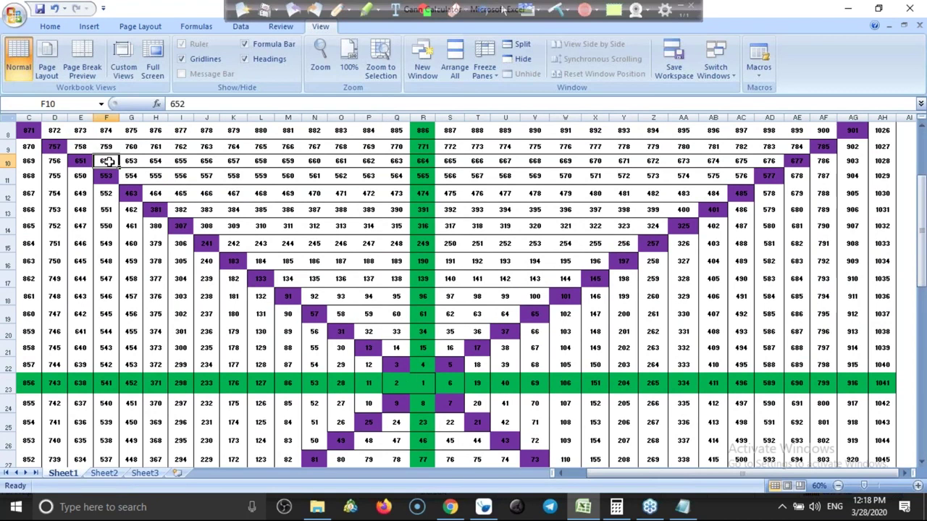
Draw straight red lines from the central cell 1 along both upper diagonals, up the green column and rightward along the green row
{"action": "left_click", "coordinate": [340, 11]}
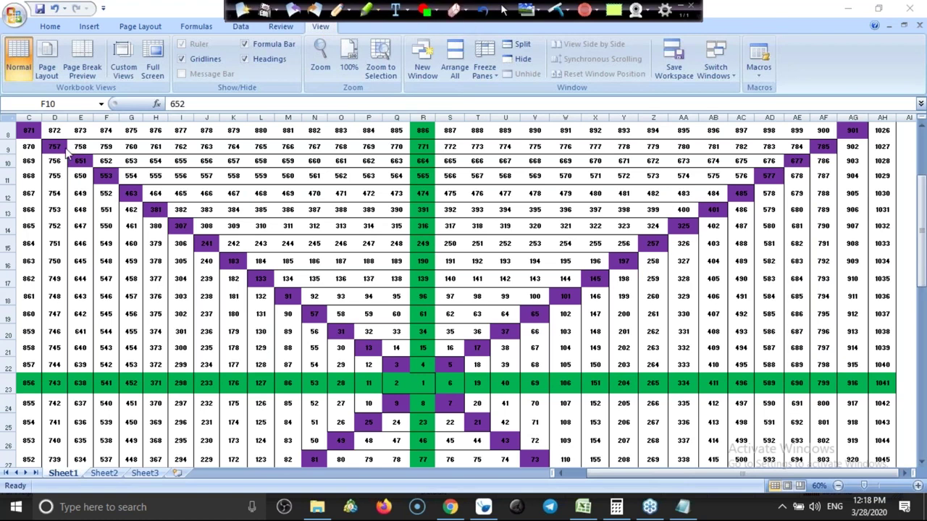
{"action": "left_click_drag", "start_coordinate": [60, 145], "coordinate": [421, 385]}
{"action": "mouse_move", "coordinate": [425, 126]}
{"action": "left_mouse_down"}
{"action": "mouse_move", "coordinate": [426, 385]}
{"action": "mouse_move", "coordinate": [490, 370]}
{"action": "left_mouse_up"}
{"action": "mouse_move", "coordinate": [553, 369]}
{"action": "left_mouse_down"}
{"action": "mouse_move", "coordinate": [622, 383]}
{"action": "mouse_move", "coordinate": [787, 383]}
{"action": "left_mouse_up"}
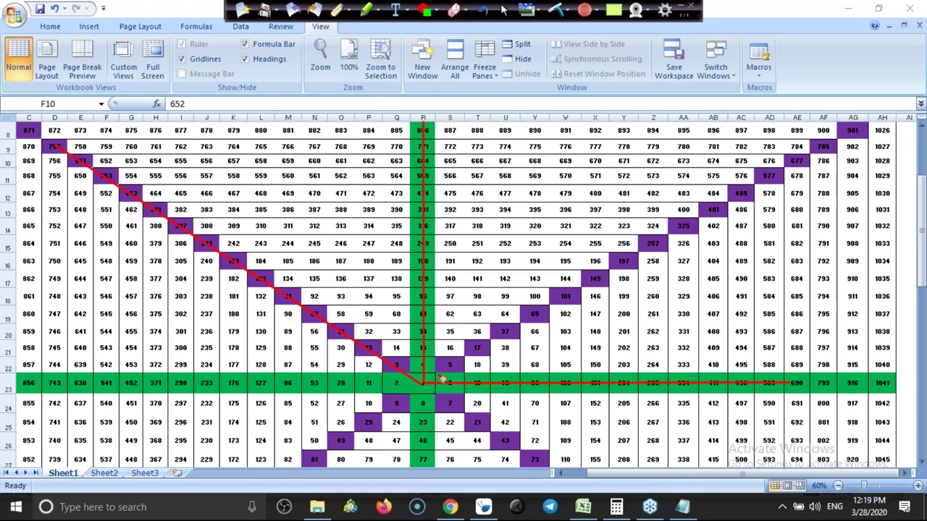
{"action": "left_click", "coordinate": [420, 14]}
{"action": "left_click_drag", "start_coordinate": [424, 384], "coordinate": [536, 313]}
{"action": "mouse_move", "coordinate": [660, 247]}
{"action": "left_mouse_down"}
{"action": "mouse_move", "coordinate": [855, 177]}
{"action": "mouse_move", "coordinate": [840, 148]}
{"action": "mouse_move", "coordinate": [830, 147]}
{"action": "left_mouse_up"}
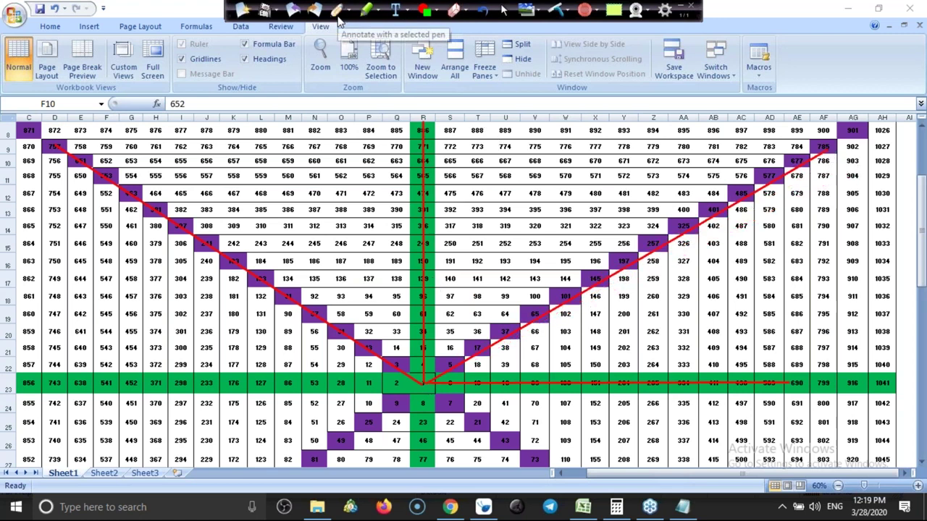
Draw red arcs around the central cell to mark the angles between the straight lines
{"action": "left_click_drag", "start_coordinate": [468, 361], "coordinate": [478, 383]}
{"action": "mouse_move", "coordinate": [424, 346]}
{"action": "left_mouse_down"}
{"action": "mouse_move", "coordinate": [455, 345]}
{"action": "mouse_move", "coordinate": [468, 363]}
{"action": "left_mouse_up"}
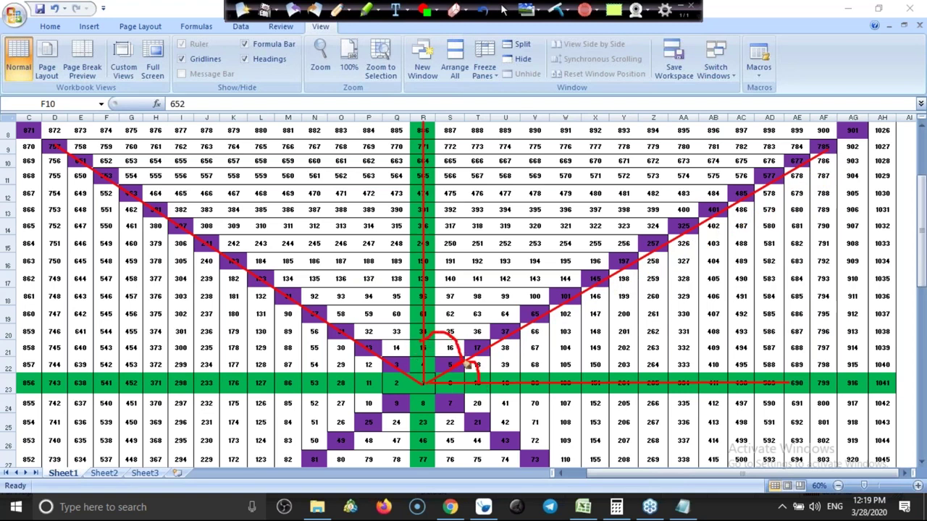
{"action": "left_click_drag", "start_coordinate": [427, 309], "coordinate": [509, 383]}
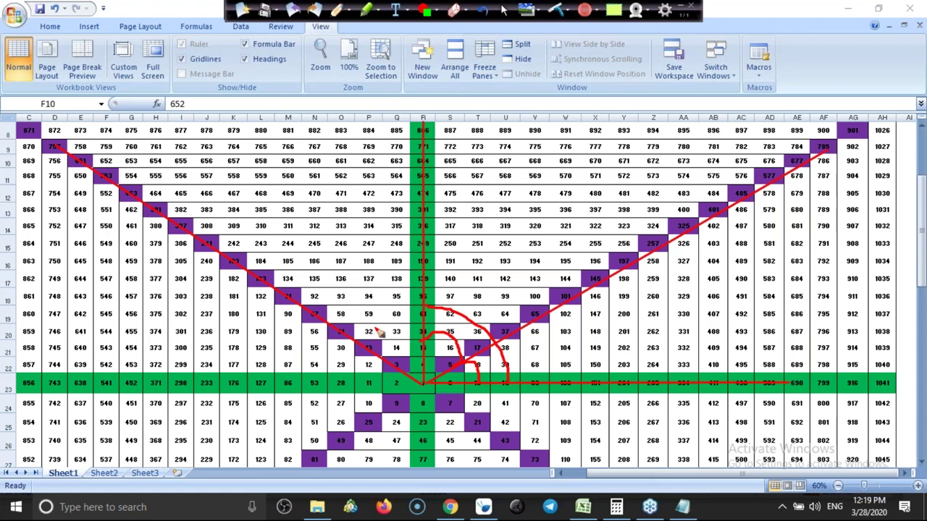
{"action": "left_click_drag", "start_coordinate": [365, 335], "coordinate": [427, 316]}
Circle 652, 651 and 664 in the grid, and add an outer arc with an angle label in the upper-left sector
{"action": "mouse_move", "coordinate": [96, 154]}
{"action": "left_mouse_down"}
{"action": "mouse_move", "coordinate": [122, 163]}
{"action": "mouse_move", "coordinate": [114, 175]}
{"action": "mouse_move", "coordinate": [96, 166]}
{"action": "mouse_move", "coordinate": [101, 159]}
{"action": "left_mouse_up"}
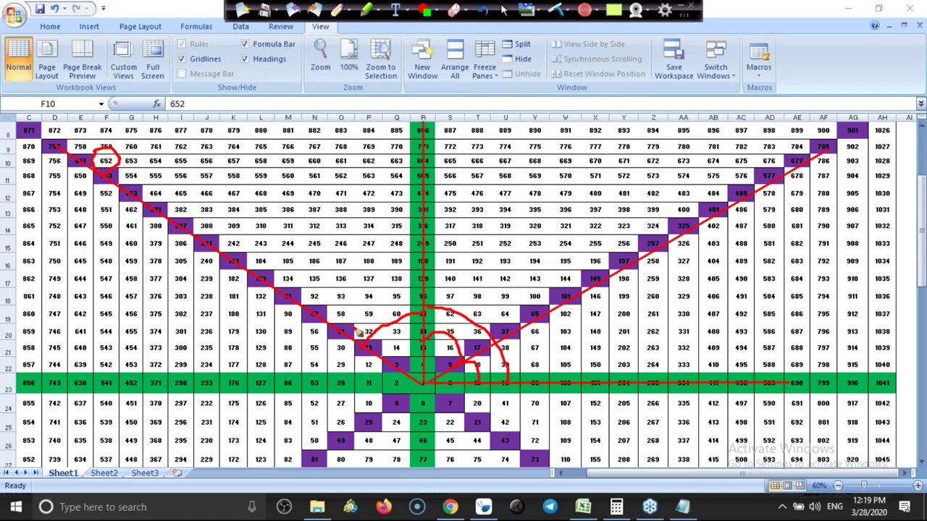
{"action": "mouse_move", "coordinate": [349, 339]}
{"action": "left_mouse_down"}
{"action": "mouse_move", "coordinate": [368, 318]}
{"action": "mouse_move", "coordinate": [415, 297]}
{"action": "left_mouse_up"}
{"action": "mouse_move", "coordinate": [355, 282]}
{"action": "left_mouse_down"}
{"action": "mouse_move", "coordinate": [370, 297]}
{"action": "mouse_move", "coordinate": [384, 281]}
{"action": "left_mouse_up"}
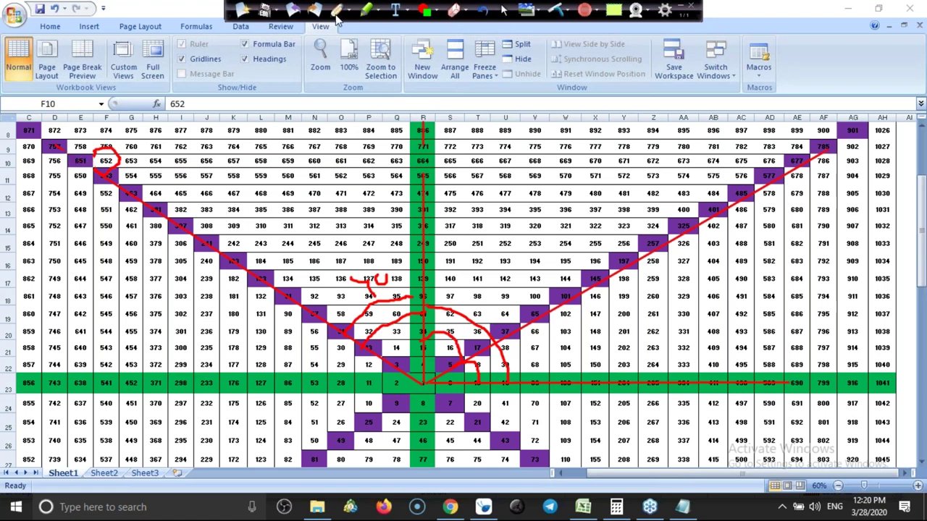
{"action": "mouse_move", "coordinate": [75, 149]}
{"action": "left_mouse_down"}
{"action": "mouse_move", "coordinate": [100, 155]}
{"action": "mouse_move", "coordinate": [66, 168]}
{"action": "left_mouse_up"}
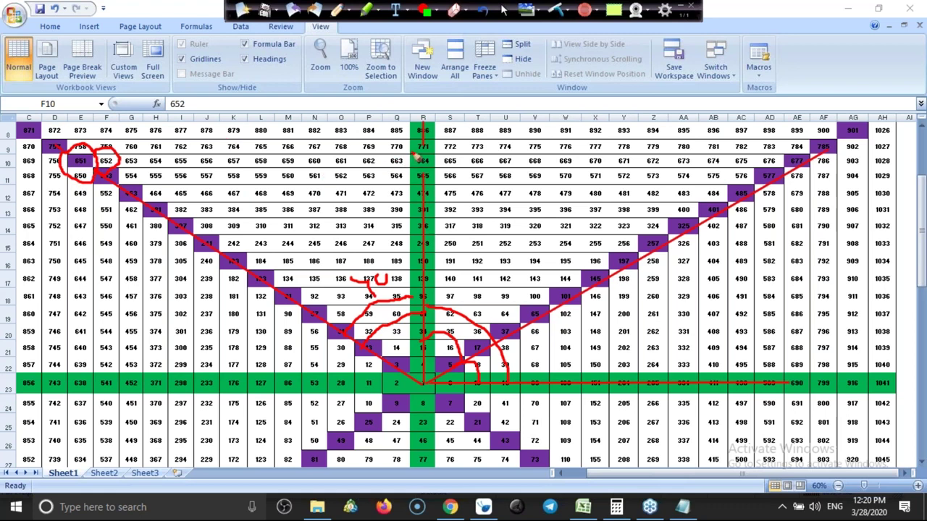
{"action": "mouse_move", "coordinate": [417, 151]}
{"action": "left_mouse_down"}
{"action": "mouse_move", "coordinate": [444, 152]}
{"action": "mouse_move", "coordinate": [429, 180]}
{"action": "mouse_move", "coordinate": [410, 168]}
{"action": "left_mouse_up"}
{"action": "left_click", "coordinate": [503, 12]}
Switch to MetaTrader and add a horizontal line at 651 on the INFY# M15 chart
{"action": "mouse_move", "coordinate": [483, 510]}
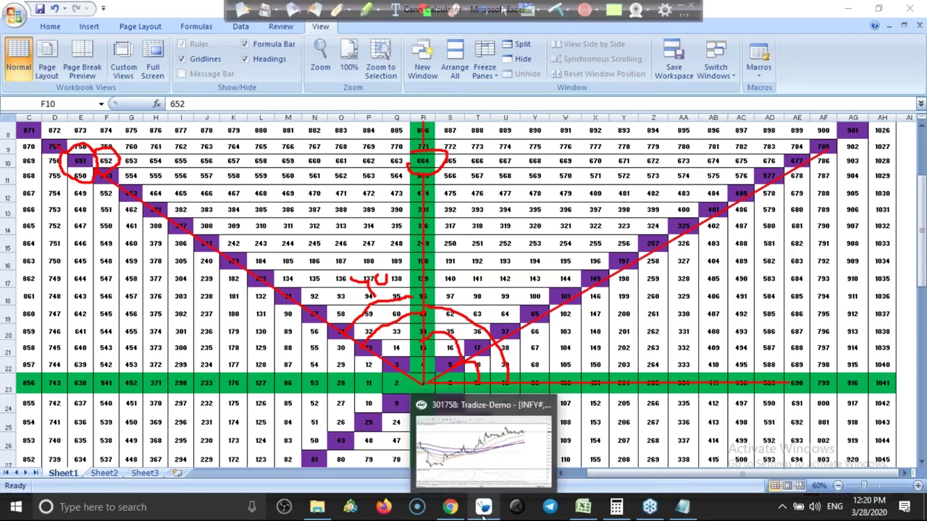
{"action": "left_click", "coordinate": [481, 443]}
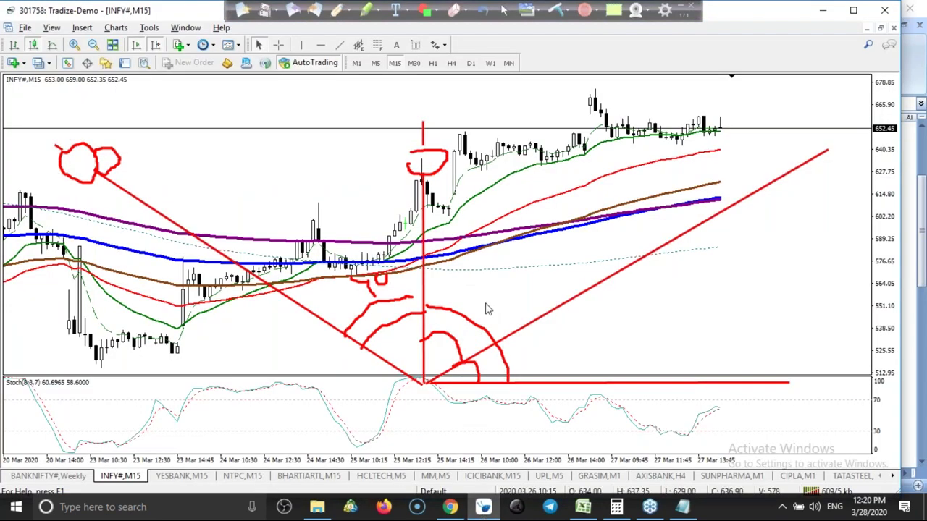
{"action": "left_click", "coordinate": [321, 45]}
{"action": "left_click", "coordinate": [287, 168]}
{"action": "right_click", "coordinate": [286, 168]}
{"action": "left_click", "coordinate": [315, 179]}
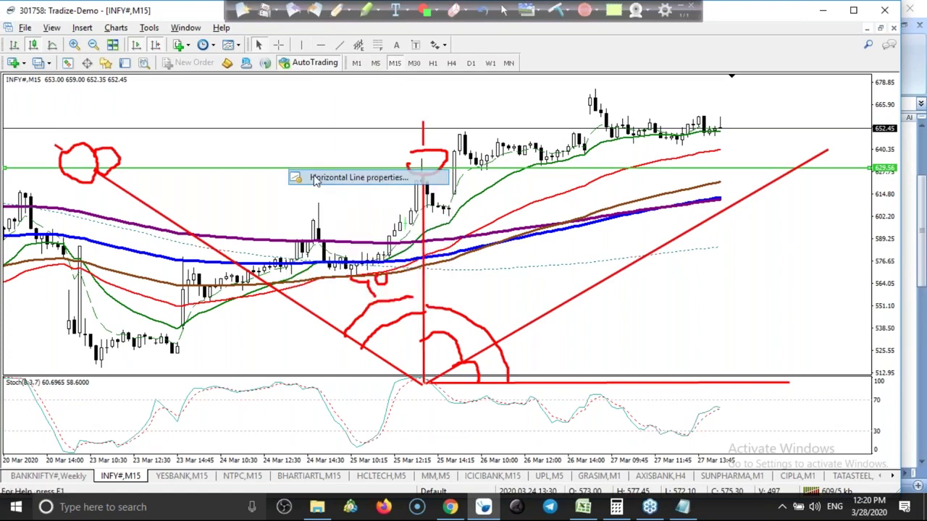
{"action": "type", "text": "651"}
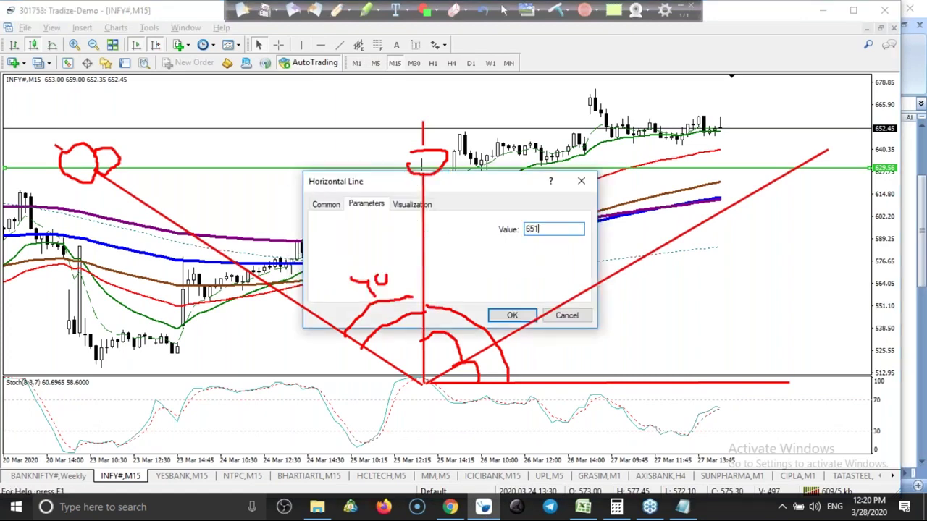
{"action": "left_click", "coordinate": [511, 317]}
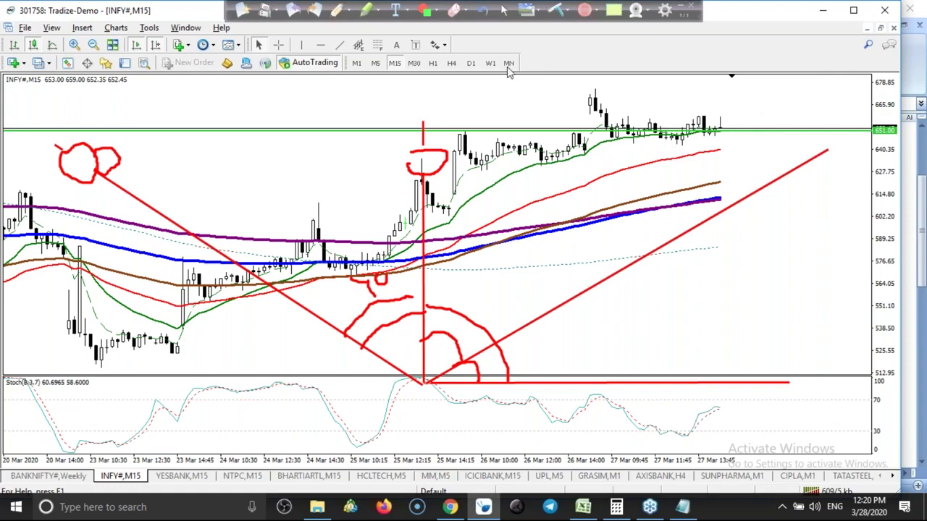
Check the circled 664 in the Gann grid and add a horizontal line at 664 on the INFY# chart
{"action": "key", "text": "alt+Tab"}
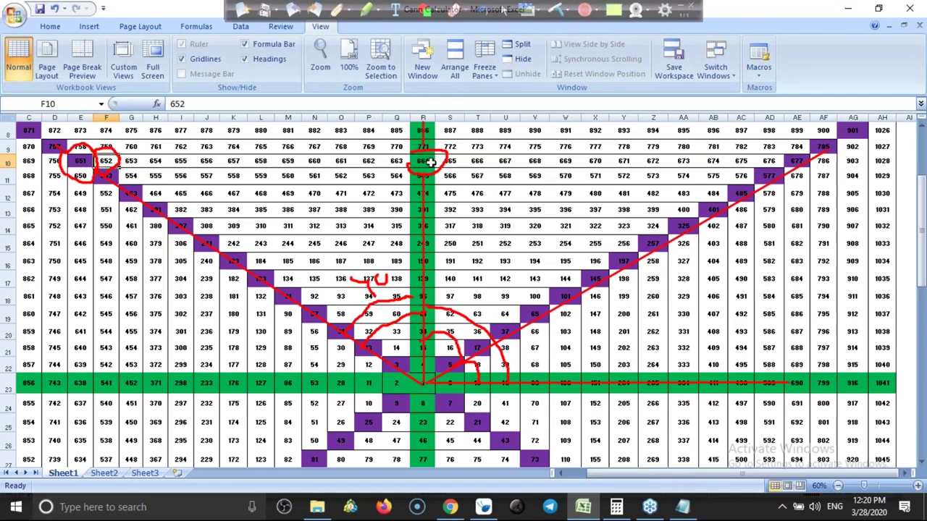
{"action": "left_click", "coordinate": [505, 11]}
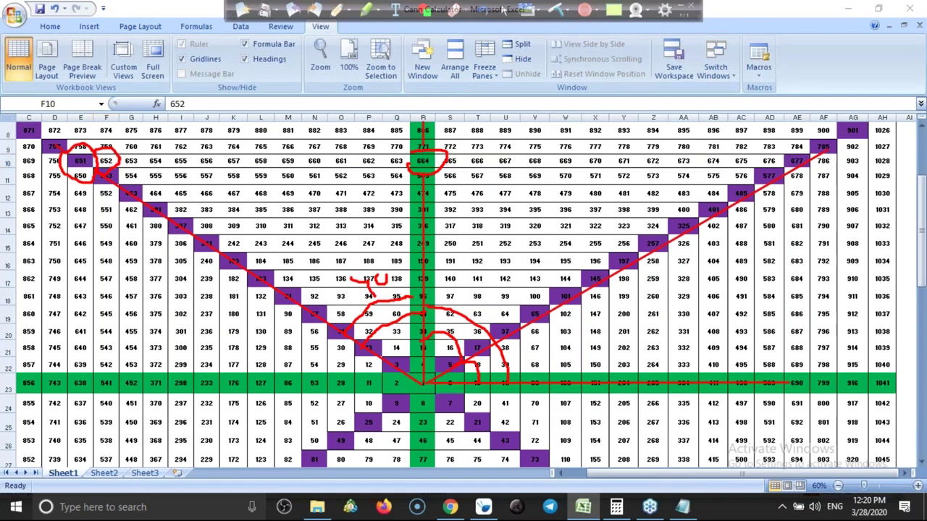
{"action": "key", "text": "alt+Tab"}
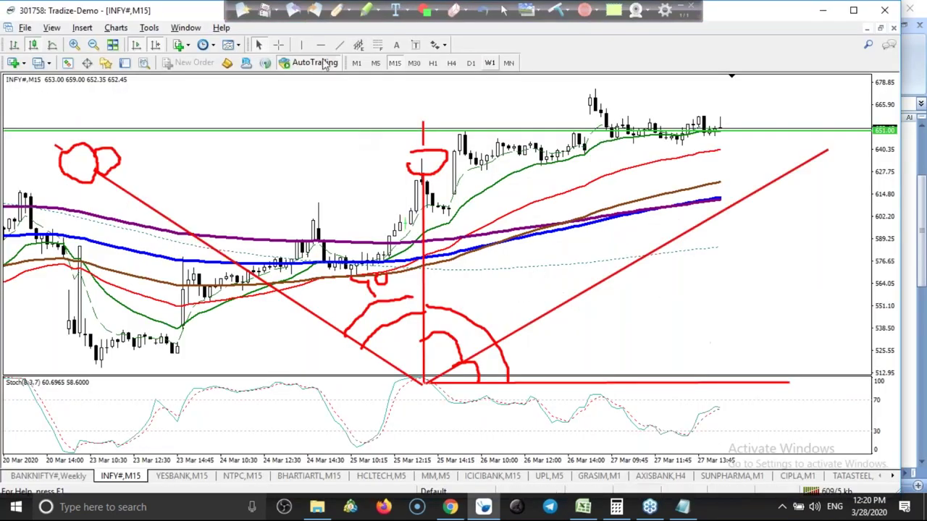
{"action": "right_click", "coordinate": [298, 148]}
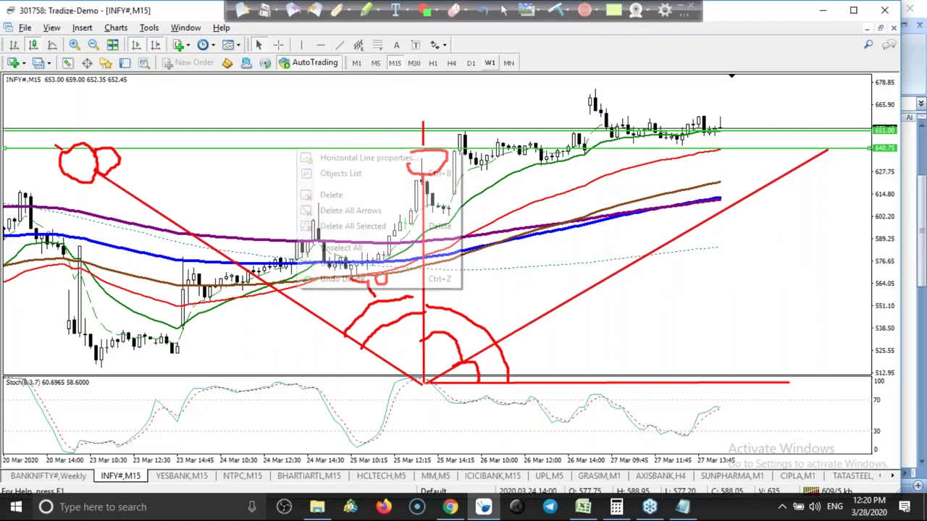
{"action": "left_click", "coordinate": [316, 158]}
{"action": "type", "text": "664"}
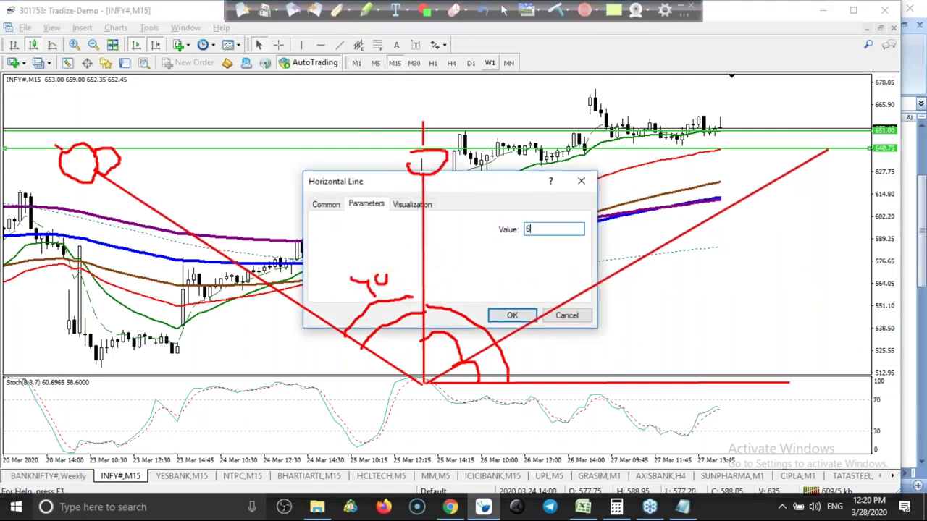
{"action": "left_click", "coordinate": [513, 315]}
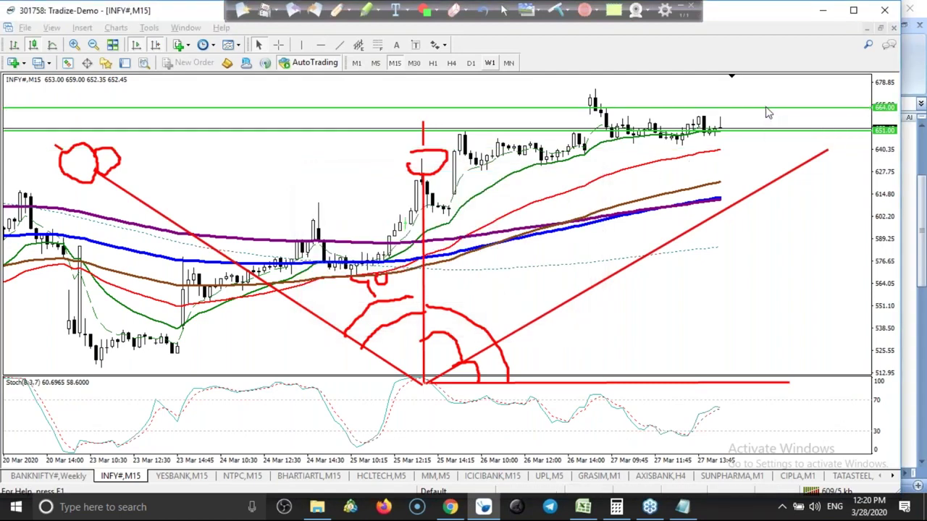
Select the 638 cell in the Gann grid's green row and add a horizontal line at 638 on the INFY# chart
{"action": "key", "text": "alt+Tab"}
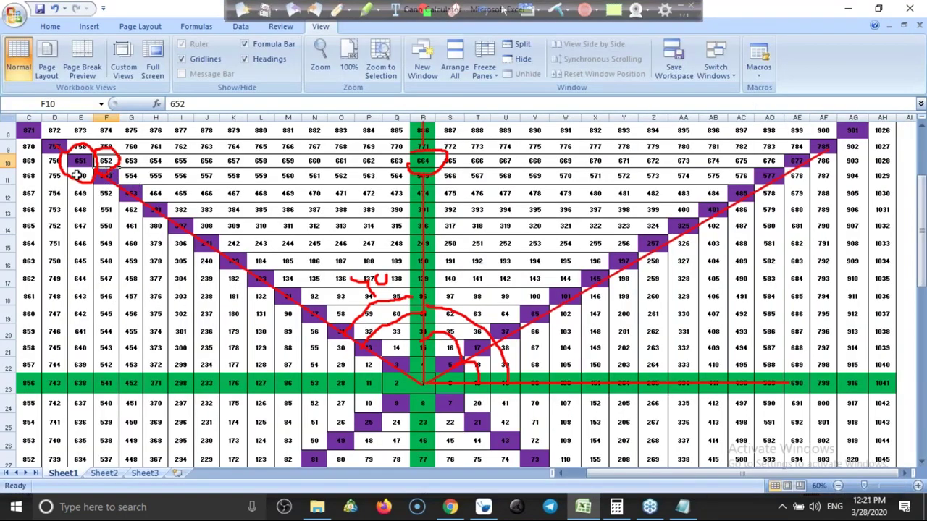
{"action": "left_click", "coordinate": [82, 386]}
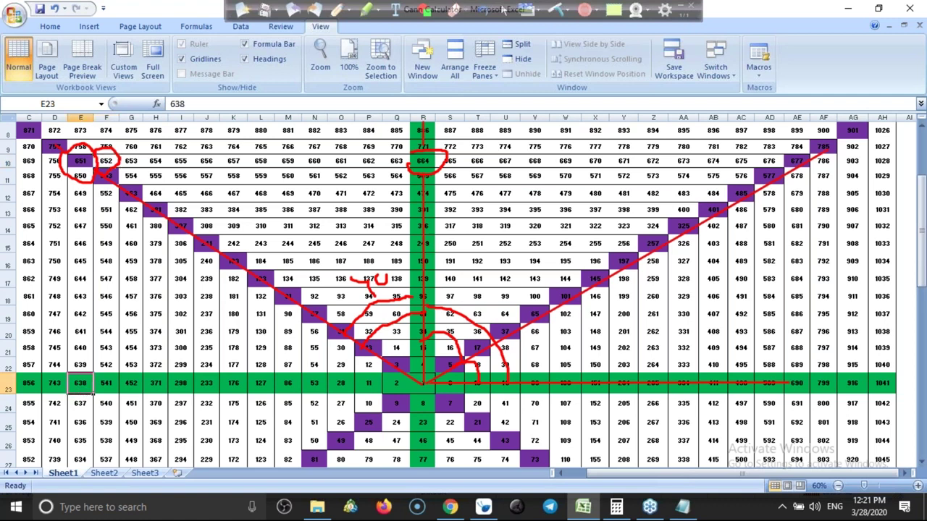
{"action": "key", "text": "alt+Tab"}
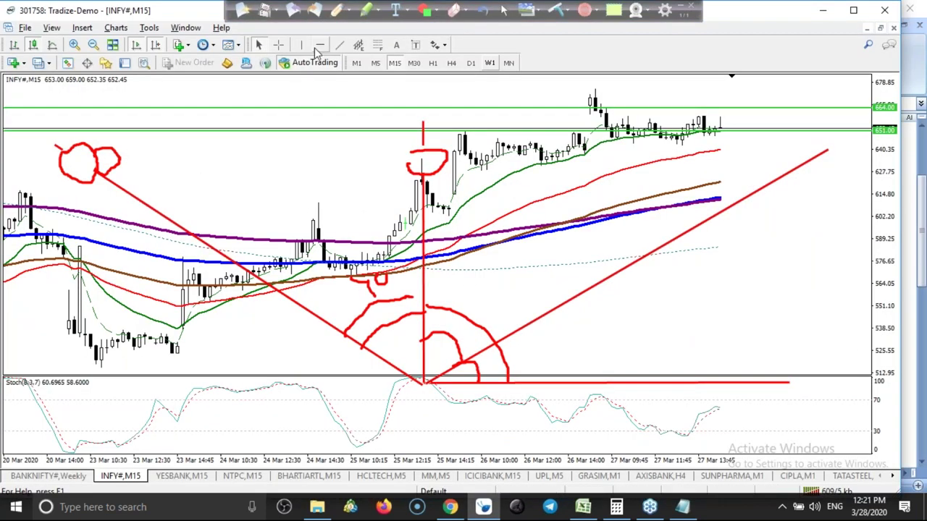
{"action": "left_click", "coordinate": [284, 155]}
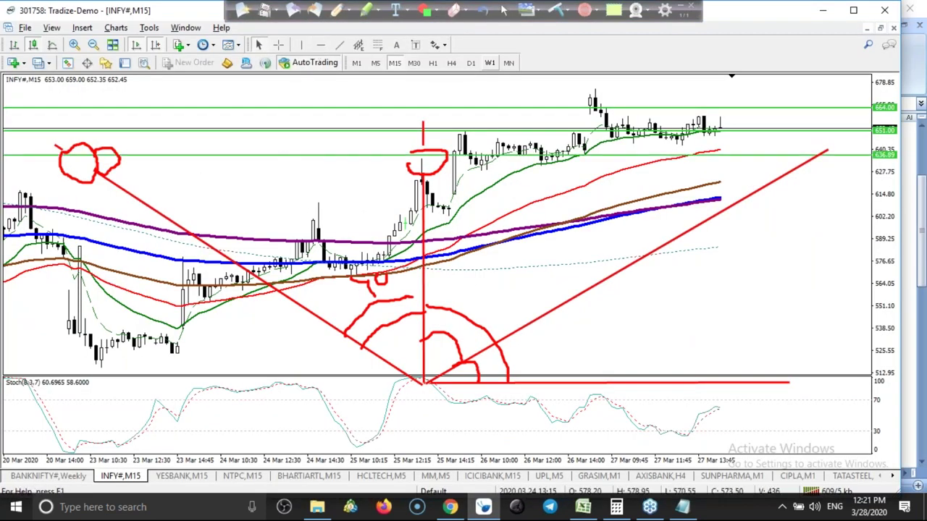
{"action": "right_click", "coordinate": [283, 155]}
{"action": "left_click", "coordinate": [299, 162]}
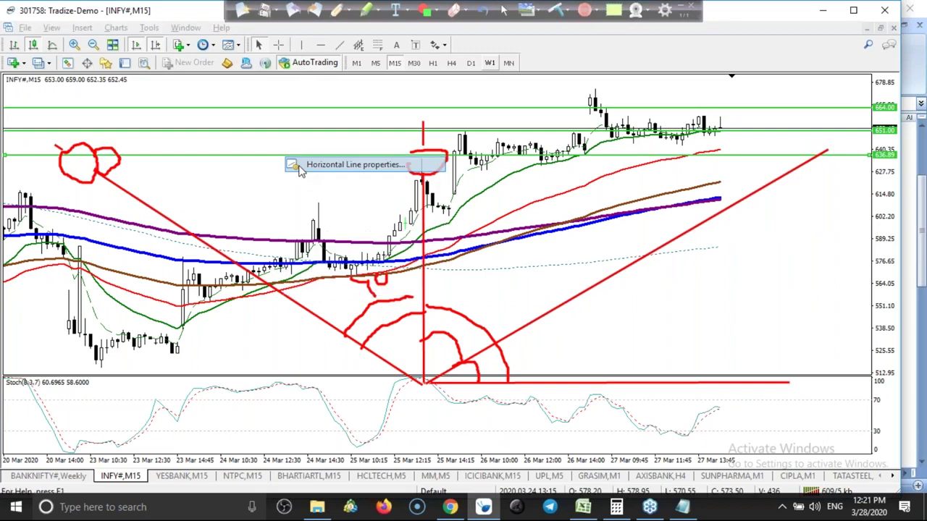
{"action": "type", "text": "638"}
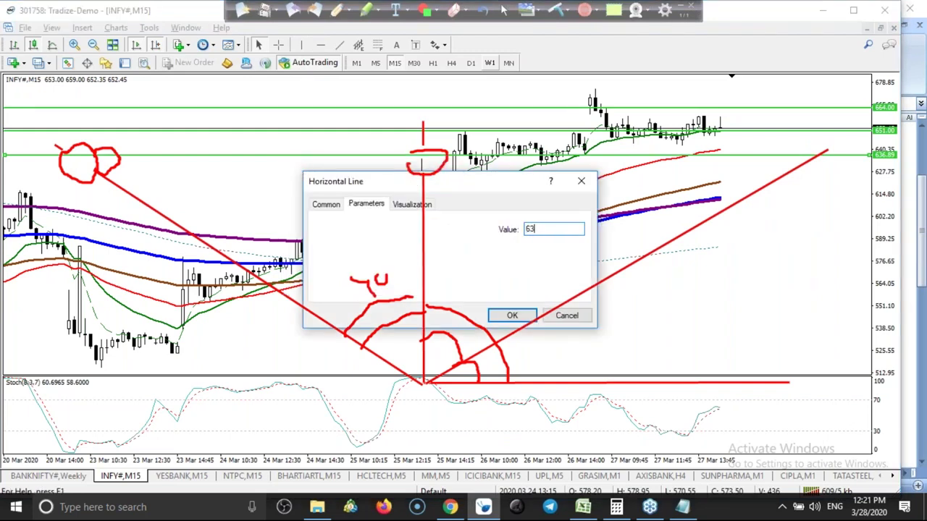
{"action": "left_click", "coordinate": [513, 317]}
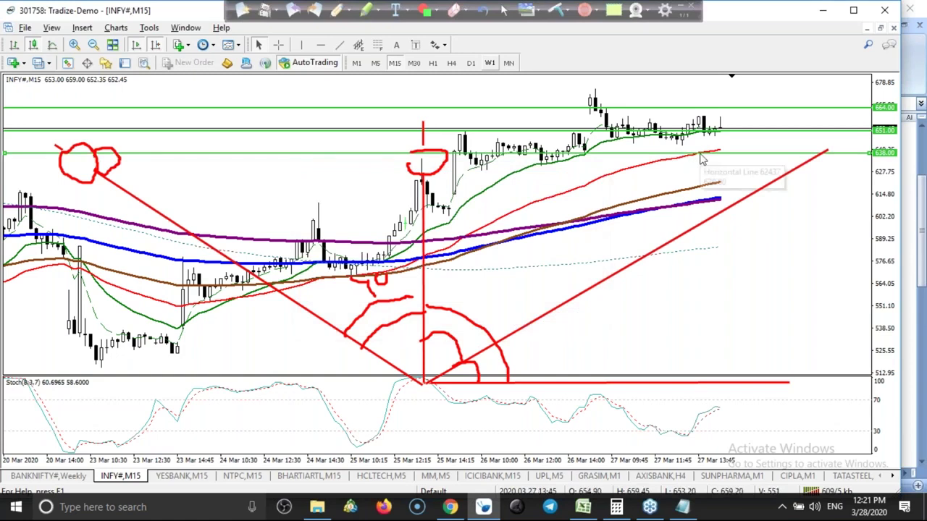